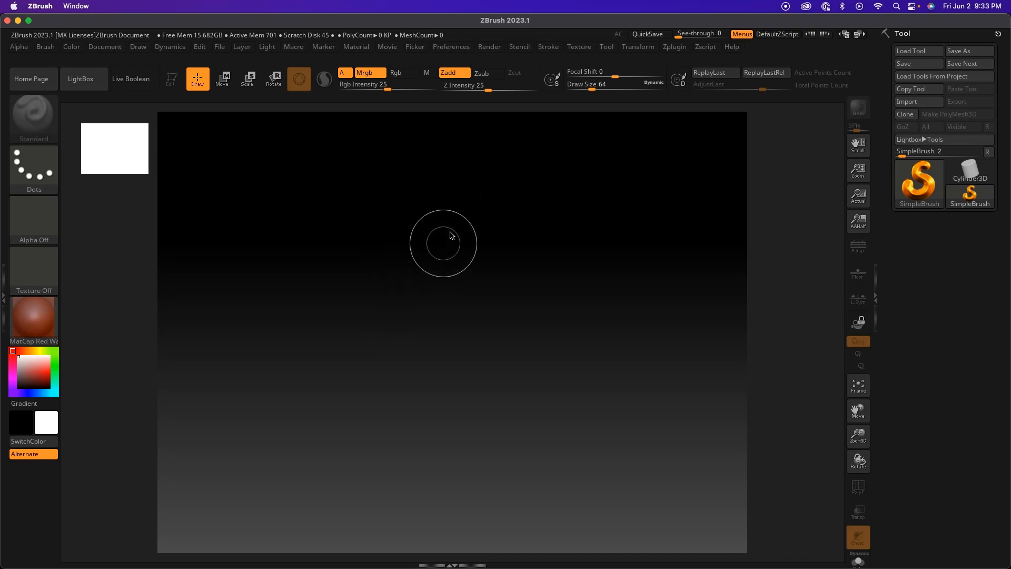
Step: Paint overlapping test strokes with the SimpleBrush across the empty canvas and clear the document
mouse_move(461, 186)
left_mouse_down()
mouse_move(436, 308)
mouse_move(547, 274)
mouse_move(479, 421)
mouse_move(680, 295)
mouse_move(652, 415)
mouse_move(464, 242)
mouse_move(311, 413)
mouse_move(250, 292)
mouse_move(227, 363)
mouse_move(357, 342)
mouse_move(347, 379)
left_mouse_up()
mouse_move(544, 175)
left_mouse_down()
mouse_move(456, 243)
mouse_move(386, 400)
left_mouse_up()
mouse_move(387, 399)
left_mouse_down()
mouse_move(550, 166)
mouse_move(368, 385)
left_mouse_up()
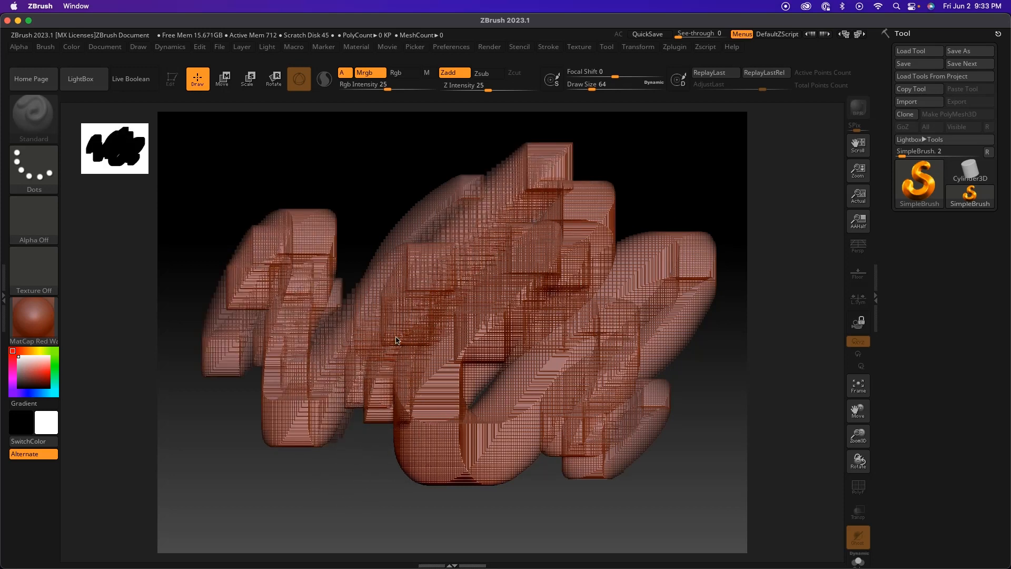
left_click_drag(690, 158, 605, 252)
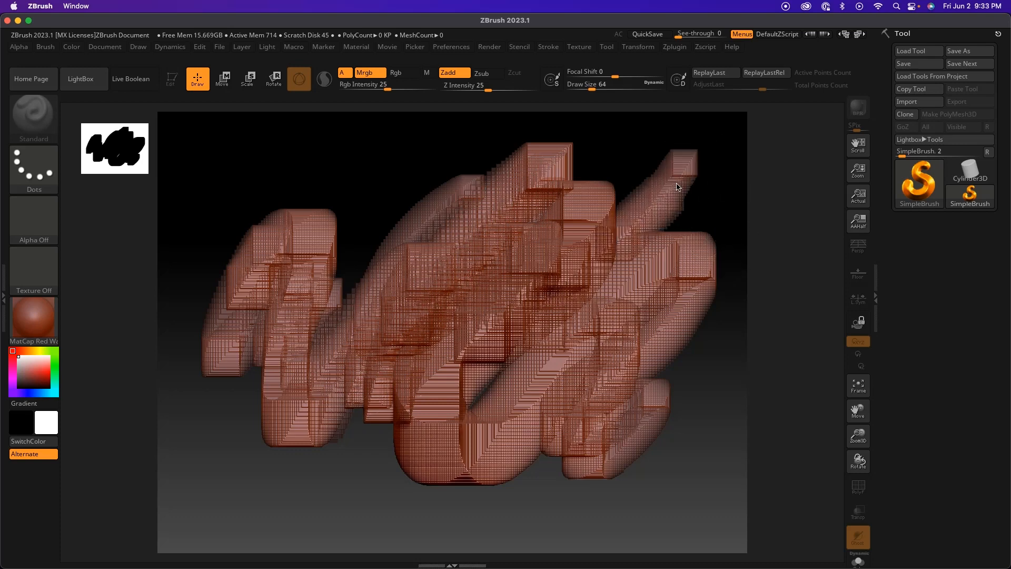
mouse_move(415, 181)
left_mouse_down()
mouse_move(465, 299)
mouse_move(436, 248)
mouse_move(500, 274)
mouse_move(515, 314)
mouse_move(421, 354)
mouse_move(410, 335)
mouse_move(400, 379)
mouse_move(381, 340)
mouse_move(424, 400)
mouse_move(406, 305)
mouse_move(432, 316)
mouse_move(470, 265)
mouse_move(516, 289)
mouse_move(517, 338)
mouse_move(512, 296)
mouse_move(575, 333)
left_mouse_up()
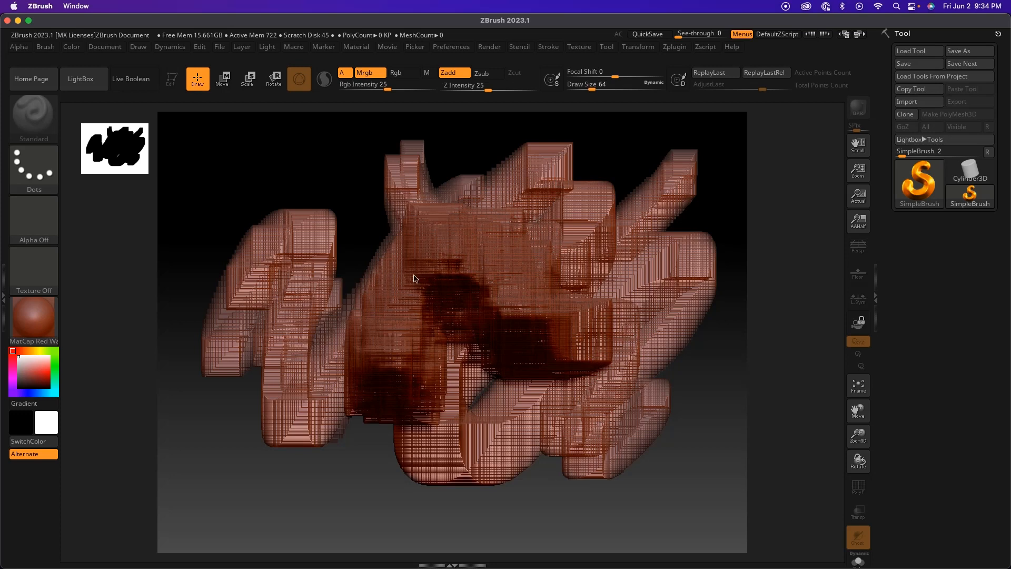
mouse_move(464, 249)
left_mouse_down()
mouse_move(422, 345)
mouse_move(480, 276)
mouse_move(447, 318)
left_mouse_up()
mouse_move(532, 315)
left_mouse_down()
mouse_move(517, 317)
mouse_move(561, 332)
mouse_move(590, 357)
mouse_move(558, 432)
mouse_move(578, 379)
mouse_move(505, 458)
mouse_move(568, 416)
mouse_move(632, 337)
mouse_move(596, 307)
mouse_move(589, 252)
mouse_move(688, 196)
left_mouse_up()
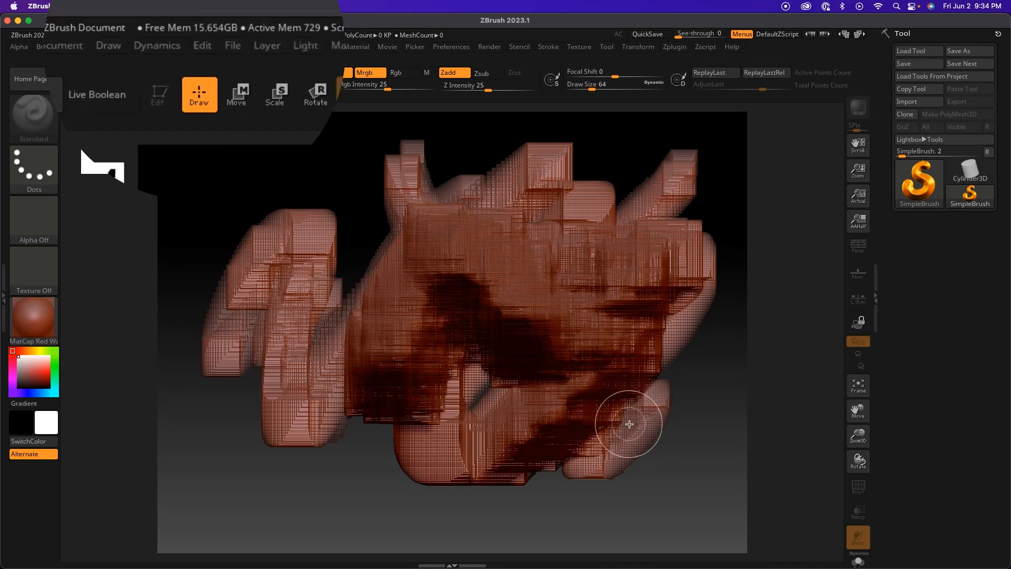
mouse_move(253, 214)
left_mouse_down()
mouse_move(273, 295)
mouse_move(327, 379)
mouse_move(242, 421)
mouse_move(400, 506)
left_mouse_up()
mouse_move(355, 418)
left_mouse_down()
mouse_move(289, 343)
mouse_move(258, 416)
mouse_move(293, 466)
mouse_move(289, 416)
mouse_move(258, 357)
mouse_move(280, 345)
mouse_move(263, 447)
mouse_move(232, 385)
mouse_move(242, 463)
mouse_move(221, 400)
left_mouse_up()
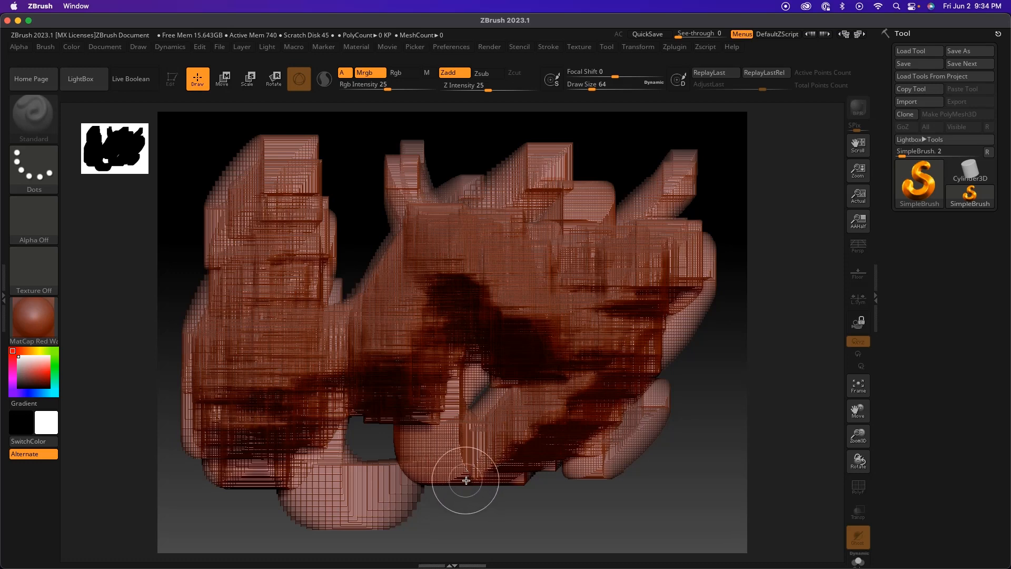
key("ctrl")
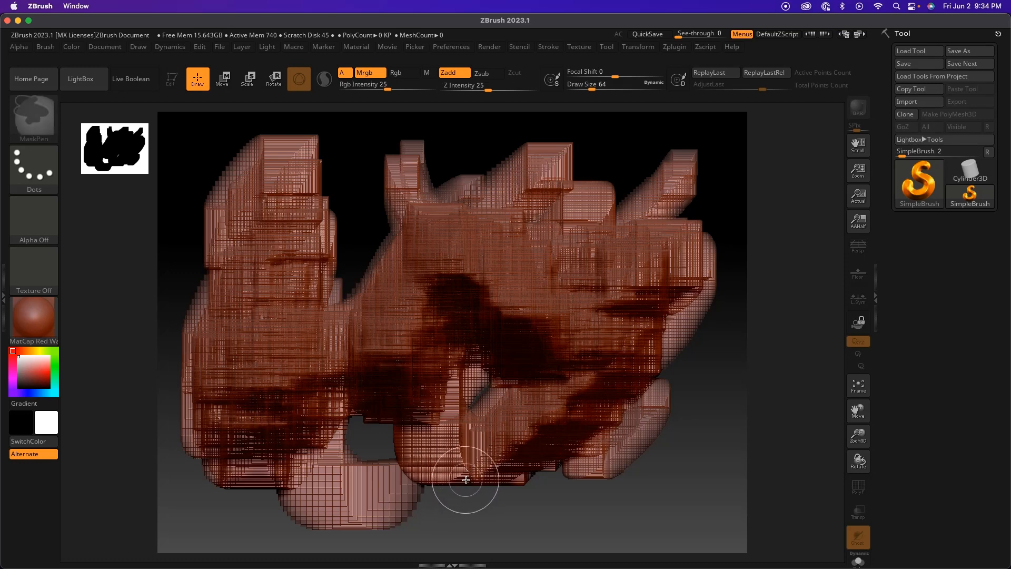
key("super+n")
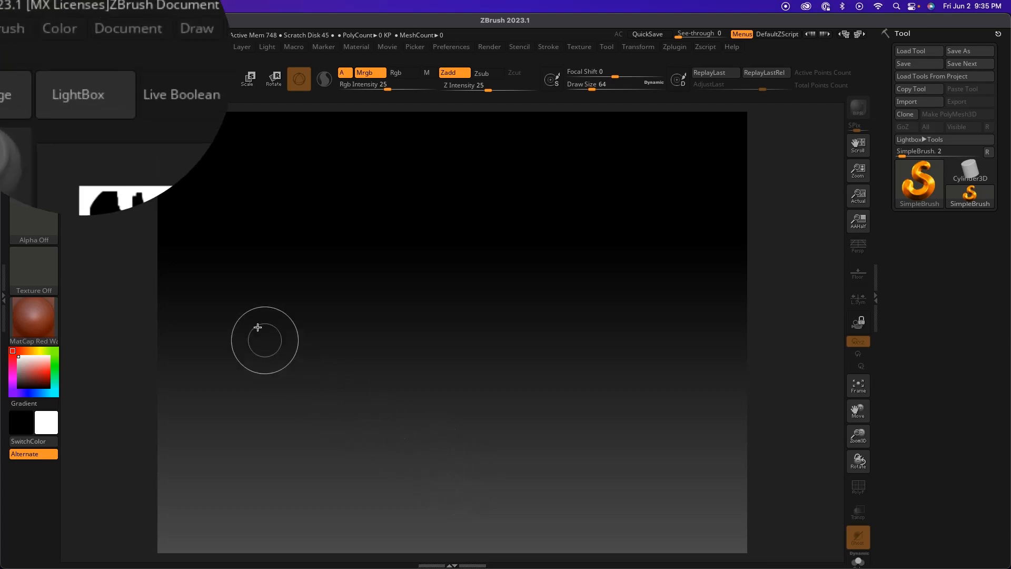
Step: Open the DynaWax128.ZPR project from LightBox without saving changes to the current project
left_click(99, 103)
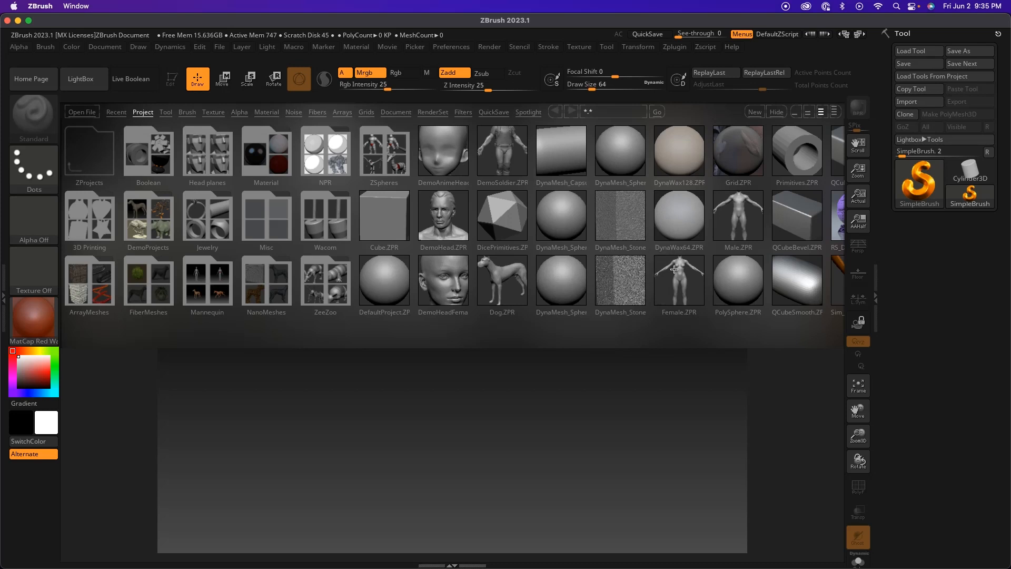
double_click(684, 145)
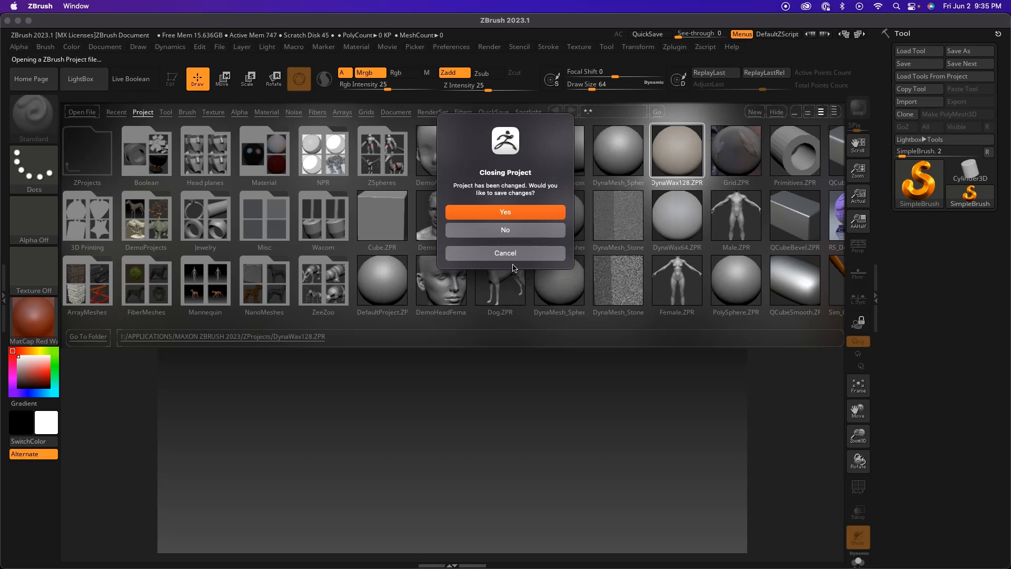
left_click(519, 231)
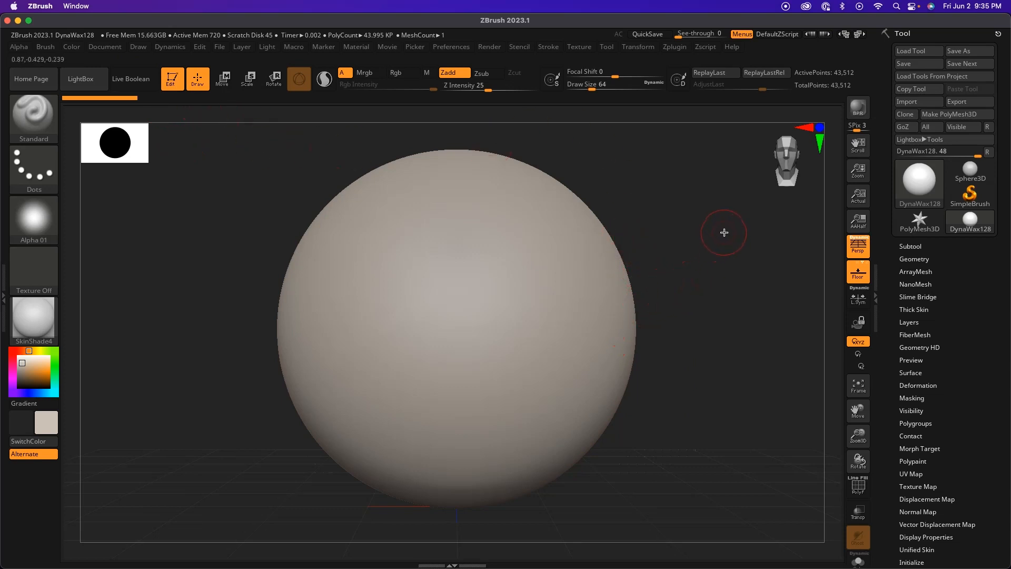
Step: Switch the interface to the compact_UI_brush_materials layout with quick-access brushes and materials
mouse_move(722, 232)
left_mouse_down()
mouse_move(706, 251)
mouse_move(673, 250)
mouse_move(720, 270)
mouse_move(745, 253)
mouse_move(695, 264)
mouse_move(685, 247)
mouse_move(703, 258)
mouse_move(700, 281)
mouse_move(710, 239)
mouse_move(725, 246)
left_mouse_up()
mouse_move(725, 247)
left_mouse_down()
mouse_move(715, 250)
mouse_move(720, 269)
mouse_move(745, 252)
mouse_move(692, 291)
mouse_move(727, 281)
left_mouse_up()
left_click_drag(707, 284, 711, 279)
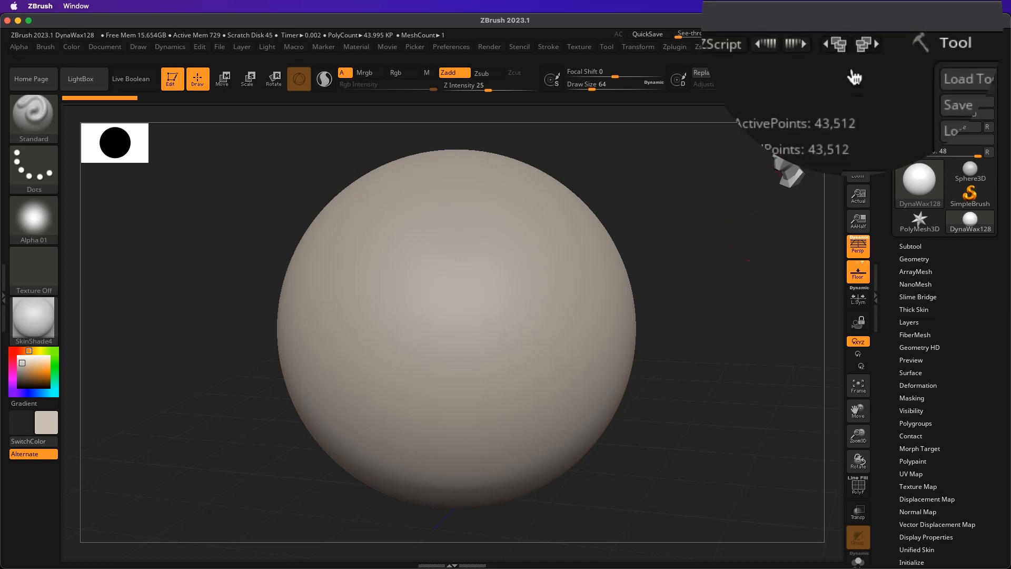
left_click(871, 51)
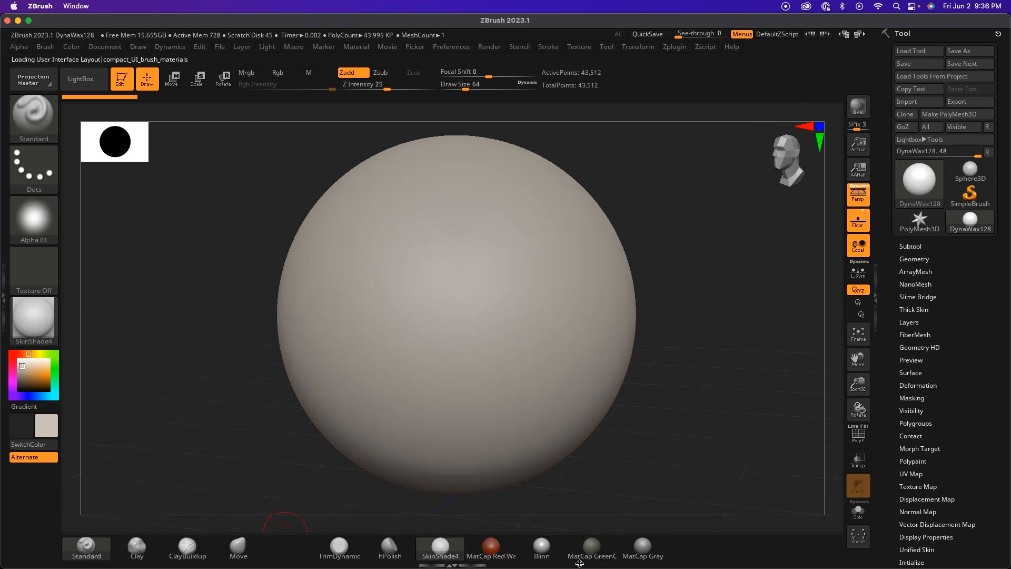
Step: Compare the MatCap Red Wax, Blinn and green MatCap materials on the sphere and return to SkinShade4
left_click(491, 549)
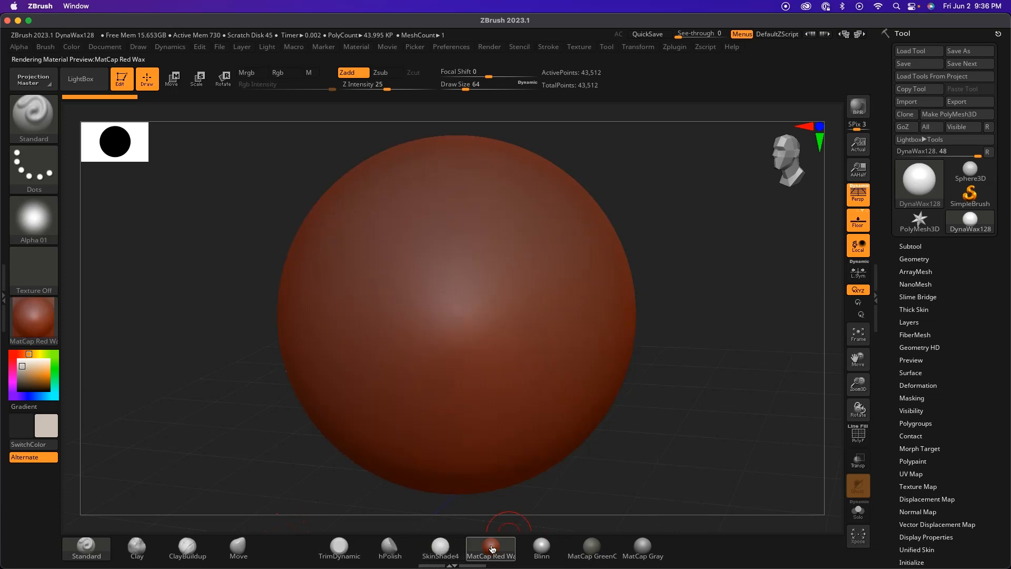
left_click(447, 557)
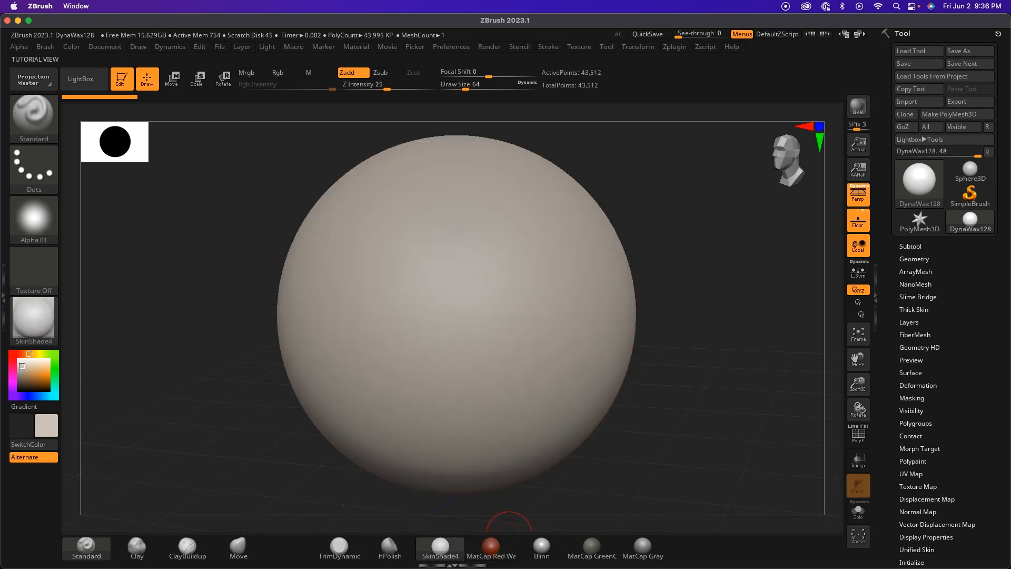
left_click(542, 552)
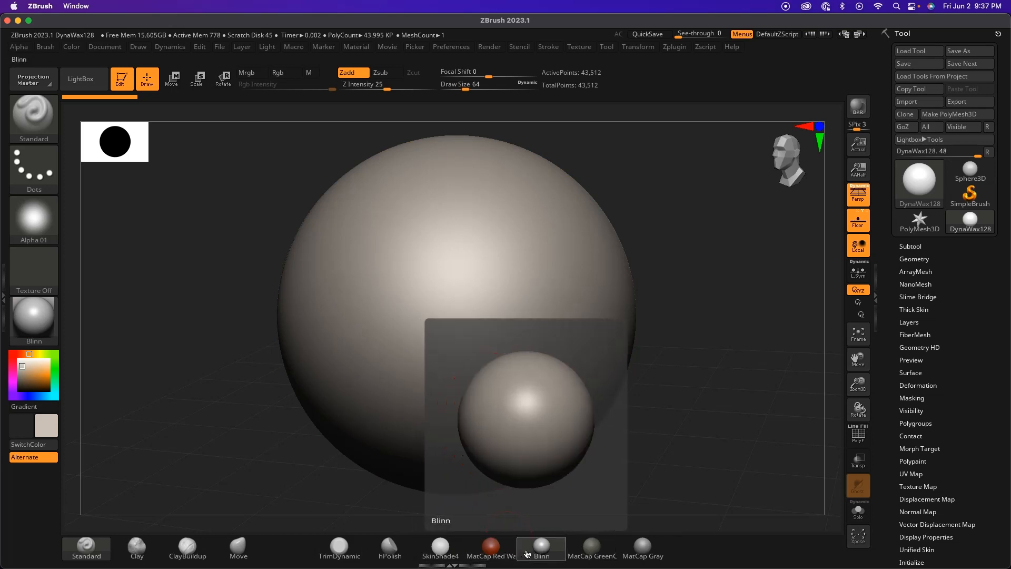
left_click(508, 558)
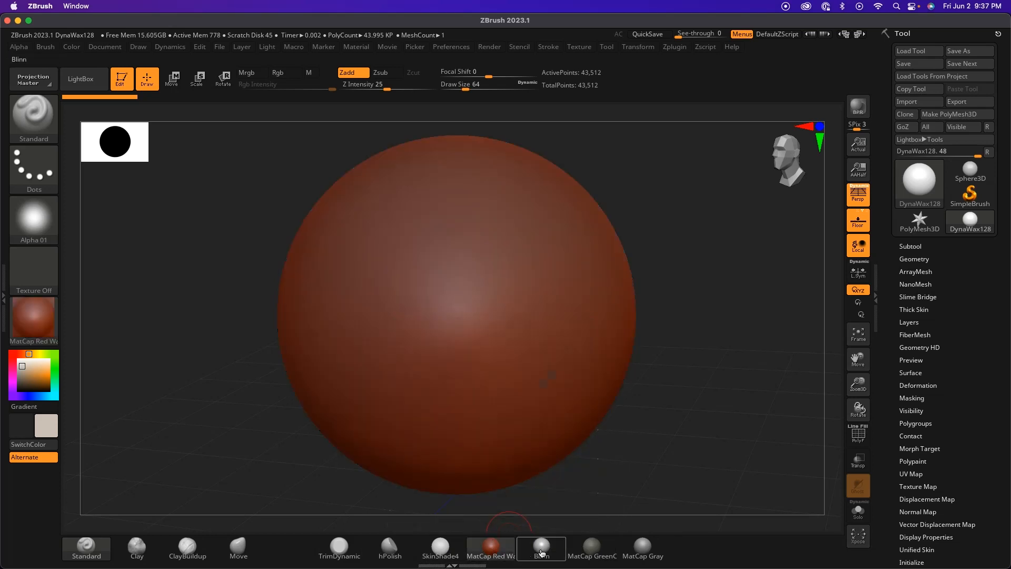
left_click(441, 553)
left_click(490, 550)
left_click(541, 550)
left_click(579, 553)
left_click(542, 551)
left_click(490, 550)
left_click(440, 550)
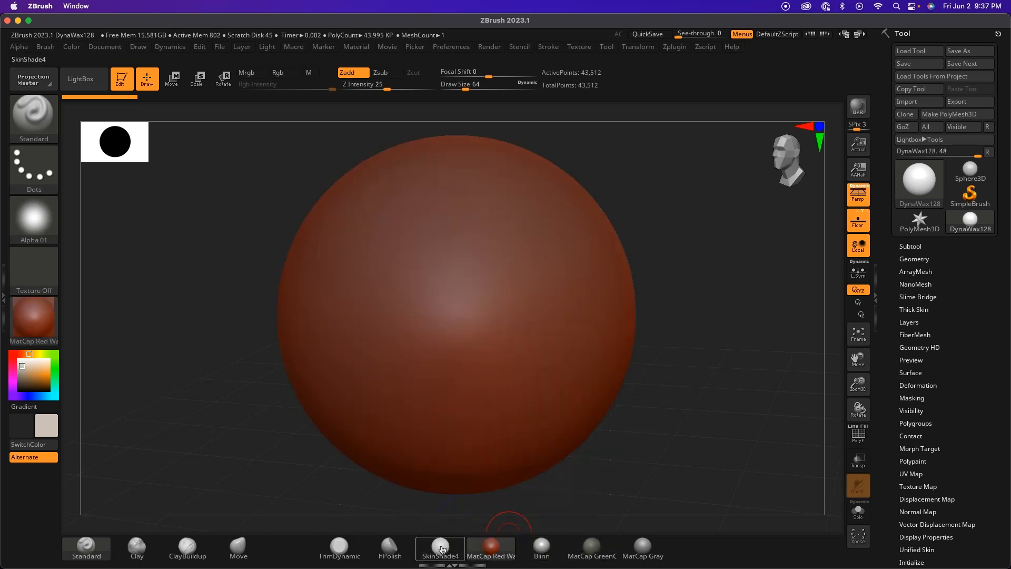
left_click(490, 550)
left_click(541, 550)
left_click(505, 547)
left_click(441, 550)
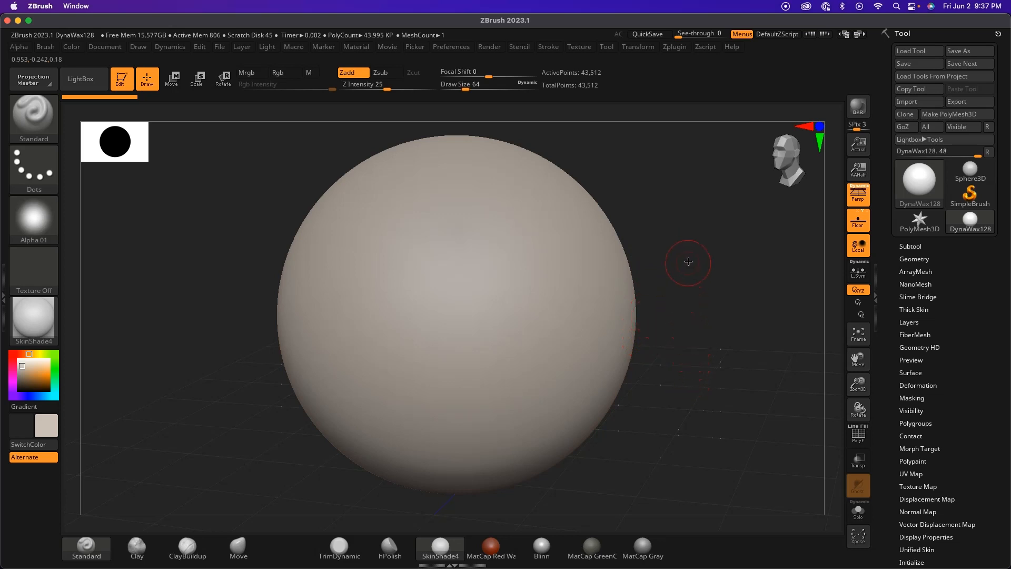
Step: Rotate, pan and zoom around the sphere to inspect it from several angles, ending on a front view
mouse_move(690, 244)
left_mouse_down()
mouse_move(677, 225)
mouse_move(713, 247)
mouse_move(699, 298)
mouse_move(722, 296)
mouse_move(706, 280)
mouse_move(718, 277)
mouse_move(703, 280)
mouse_move(736, 283)
mouse_move(709, 323)
mouse_move(643, 280)
mouse_move(697, 248)
mouse_move(767, 272)
mouse_move(719, 311)
mouse_move(695, 286)
mouse_move(709, 277)
left_mouse_up()
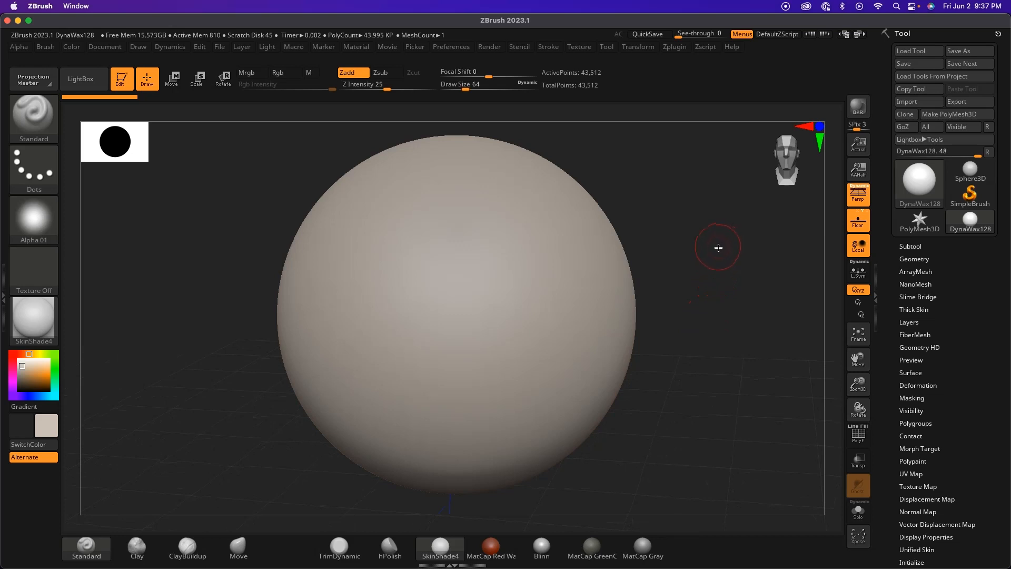
left_click_drag(715, 251, 637, 274, "alt")
left_click_drag(679, 230, 699, 244, "alt")
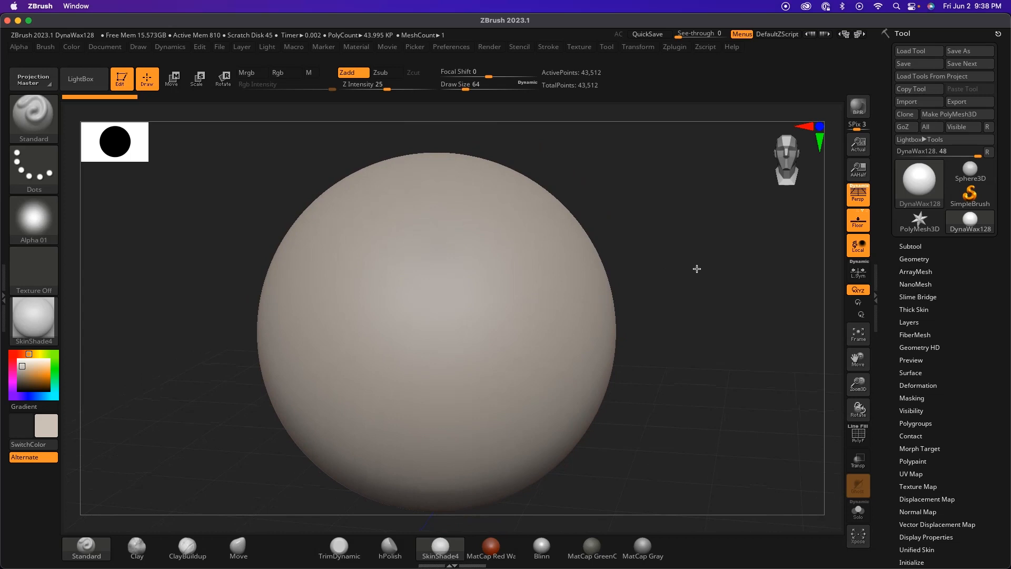
mouse_move(692, 271)
left_mouse_down("alt")
mouse_move(397, 465)
mouse_move(718, 248)
mouse_move(497, 402)
mouse_move(733, 223)
mouse_move(744, 266)
mouse_move(717, 262)
mouse_move(673, 223)
mouse_move(711, 287)
mouse_move(692, 253)
left_mouse_up("alt")
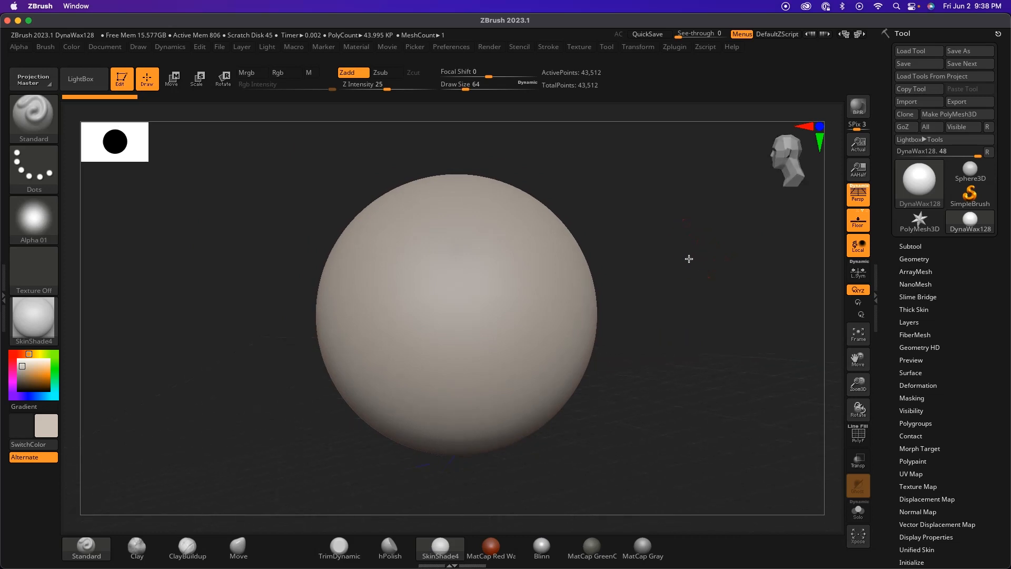
left_click_drag(699, 263, 713, 276)
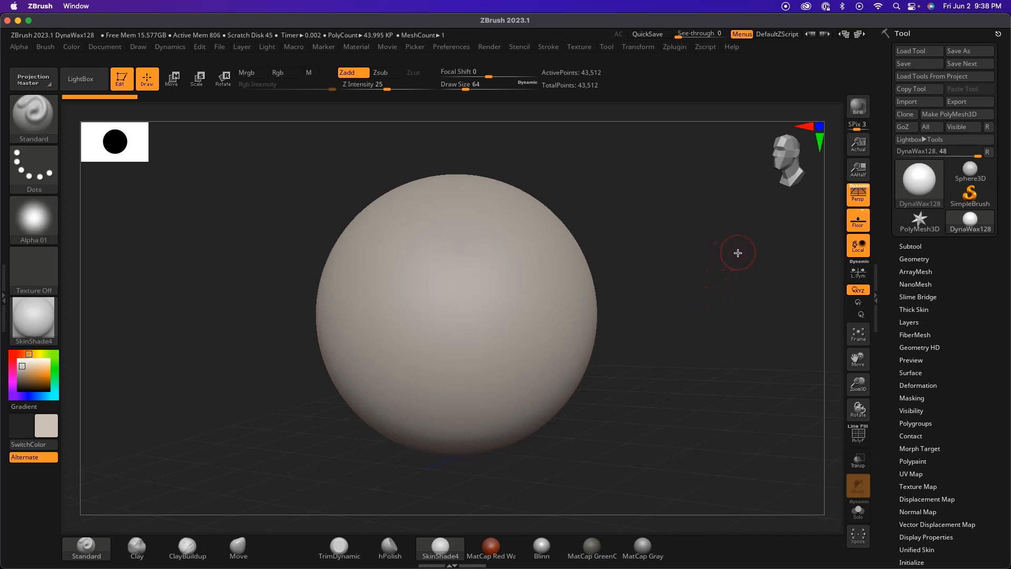
mouse_move(741, 255)
left_mouse_down("alt")
mouse_move(575, 284)
mouse_move(713, 230)
mouse_move(688, 248)
mouse_move(697, 248)
mouse_move(705, 293)
mouse_move(681, 234)
mouse_move(693, 282)
mouse_move(721, 264)
mouse_move(634, 271)
mouse_move(693, 279)
mouse_move(674, 318)
mouse_move(621, 282)
mouse_move(655, 261)
mouse_move(632, 337)
mouse_move(664, 318)
left_mouse_up("alt")
mouse_move(673, 267)
left_mouse_down()
mouse_move(658, 278)
mouse_move(688, 291)
mouse_move(613, 284)
mouse_move(670, 277)
left_mouse_up()
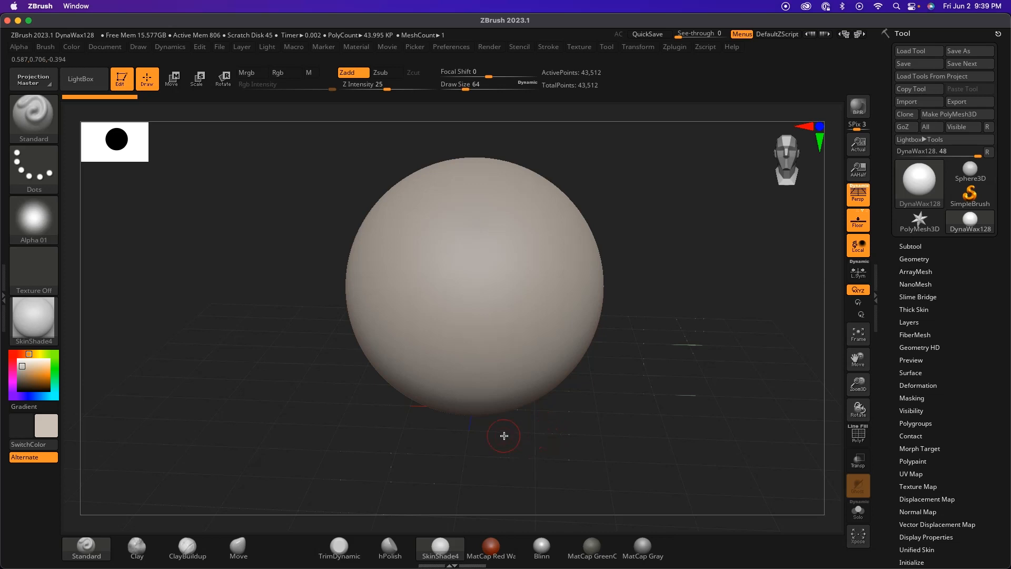
Step: Set up the Move brush with a draw size of about 453, a focal shift of -36 and X symmetry
left_click(245, 546)
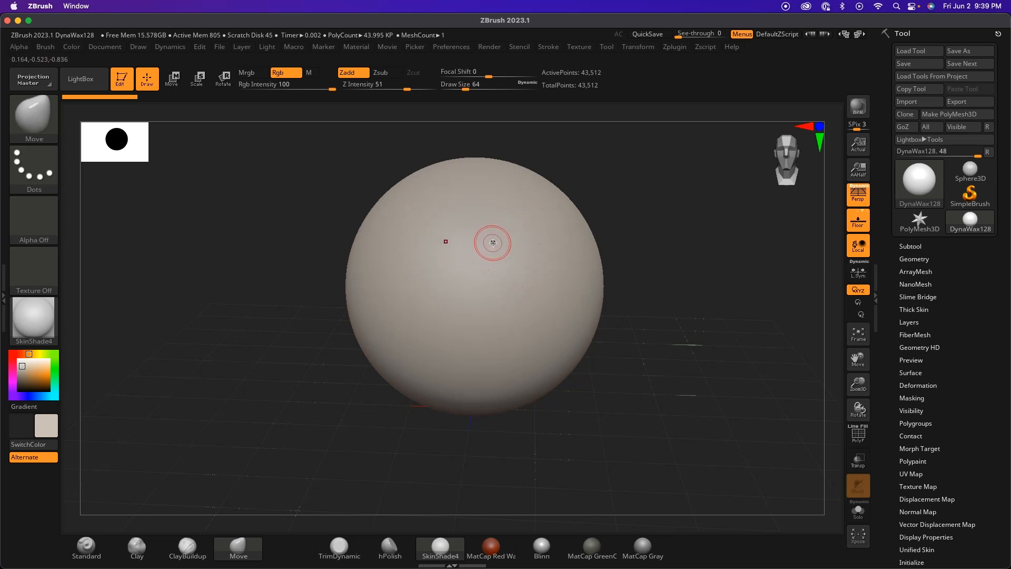
key("space")
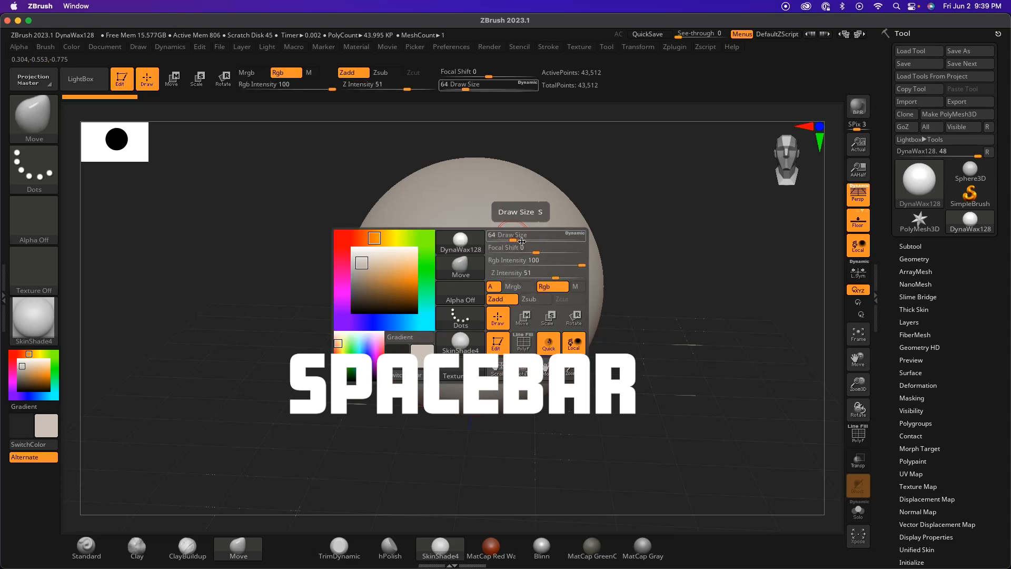
left_click_drag(512, 237, 521, 239)
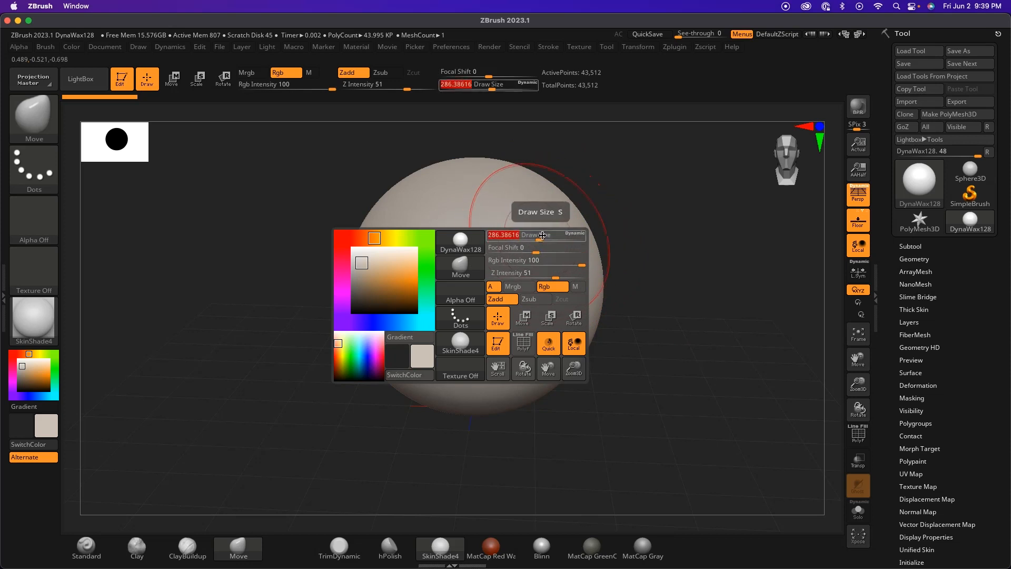
left_click_drag(536, 251, 533, 251)
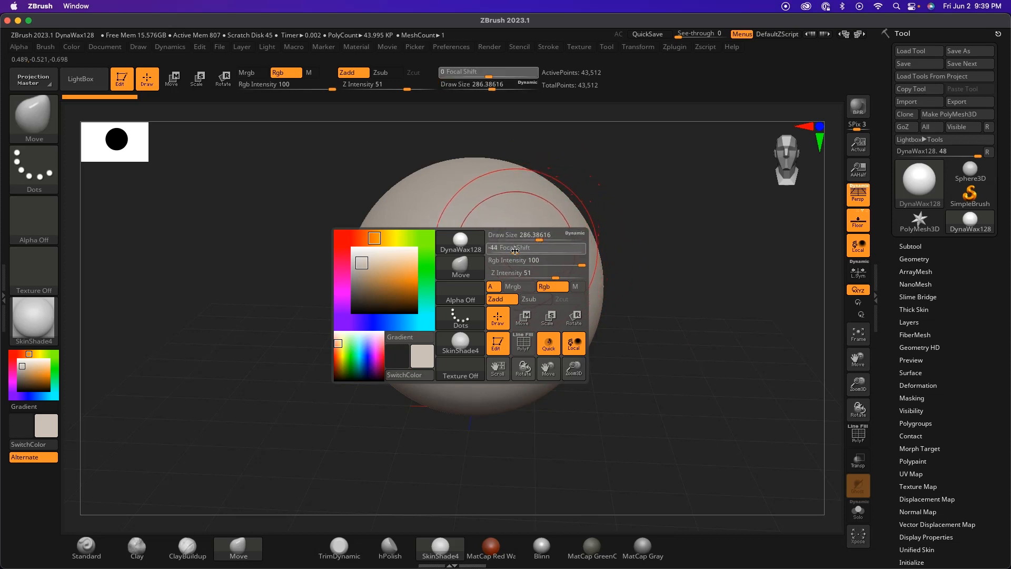
left_click_drag(529, 238, 554, 243)
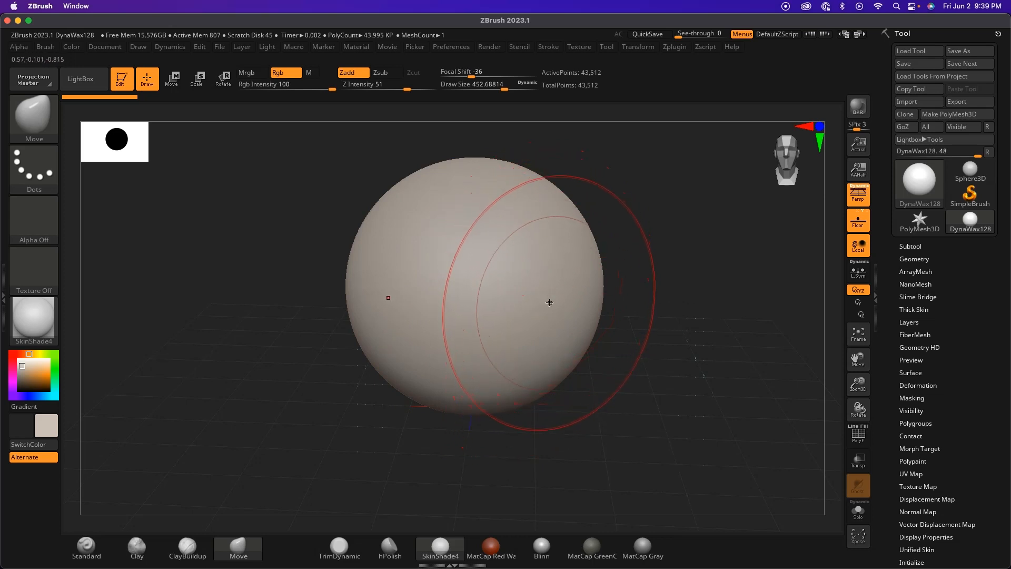
key("x")
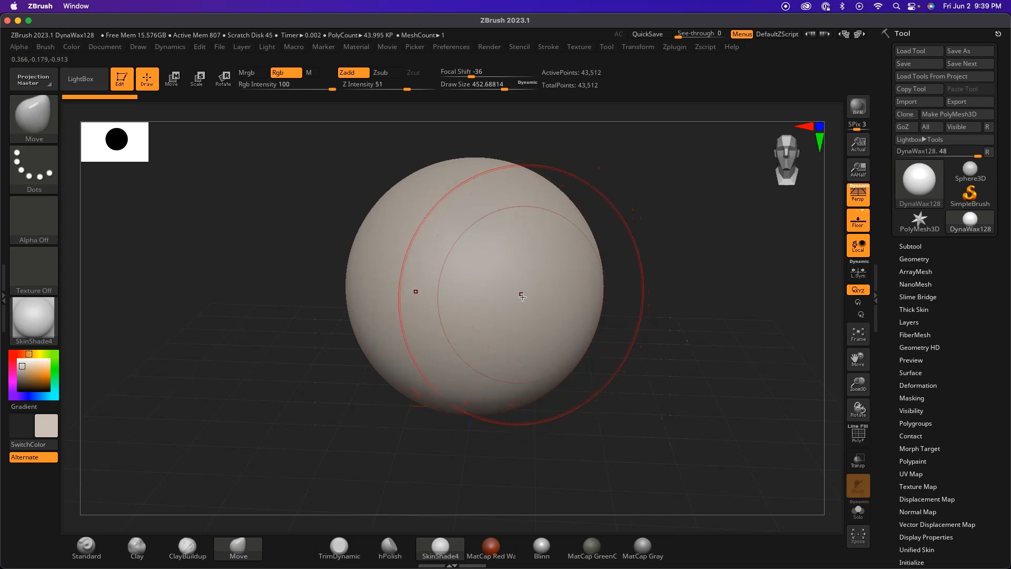
Step: Push the sphere's sides inward with the Move brush to form a narrower, flat-sided head block
mouse_move(644, 306)
left_mouse_down()
mouse_move(568, 300)
mouse_move(590, 305)
mouse_move(568, 286)
left_mouse_up()
left_click_drag(626, 328, 552, 334)
mouse_move(519, 421)
left_mouse_down()
mouse_move(526, 400)
mouse_move(507, 390)
mouse_move(500, 400)
left_mouse_up()
left_click_drag(605, 408, 610, 393)
left_click_drag(670, 386, 654, 365)
left_click_drag(713, 326, 684, 295)
mouse_move(691, 431)
left_mouse_down()
mouse_move(695, 418)
mouse_move(729, 415)
left_mouse_up()
left_click_drag(730, 305, 709, 279)
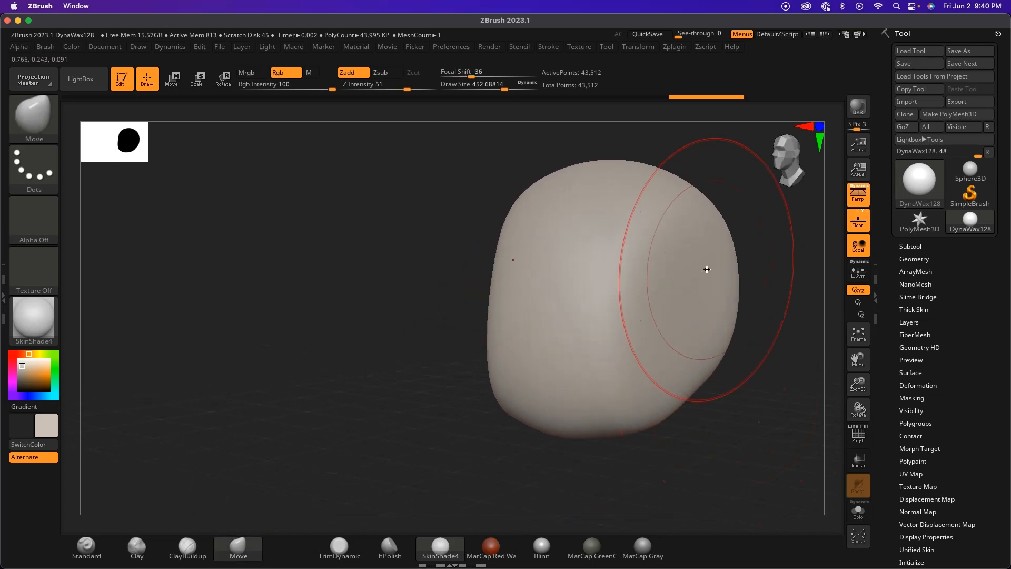
Step: Shape the block with the Move brush into a rough head with a wide cranium tapering toward the jaw
left_click_drag(497, 337, 508, 341)
left_click_drag(528, 456, 576, 470)
left_click_drag(580, 333, 557, 328)
mouse_move(606, 380)
left_mouse_down()
mouse_move(617, 381)
mouse_move(557, 368)
left_mouse_up()
left_click_drag(357, 344, 377, 339)
left_click_drag(337, 279, 361, 286)
left_click_drag(387, 185, 407, 195)
mouse_move(598, 372)
left_mouse_down()
mouse_move(558, 397)
mouse_move(587, 377)
left_mouse_up()
left_click_drag(507, 342, 534, 345)
left_click_drag(527, 368, 553, 366)
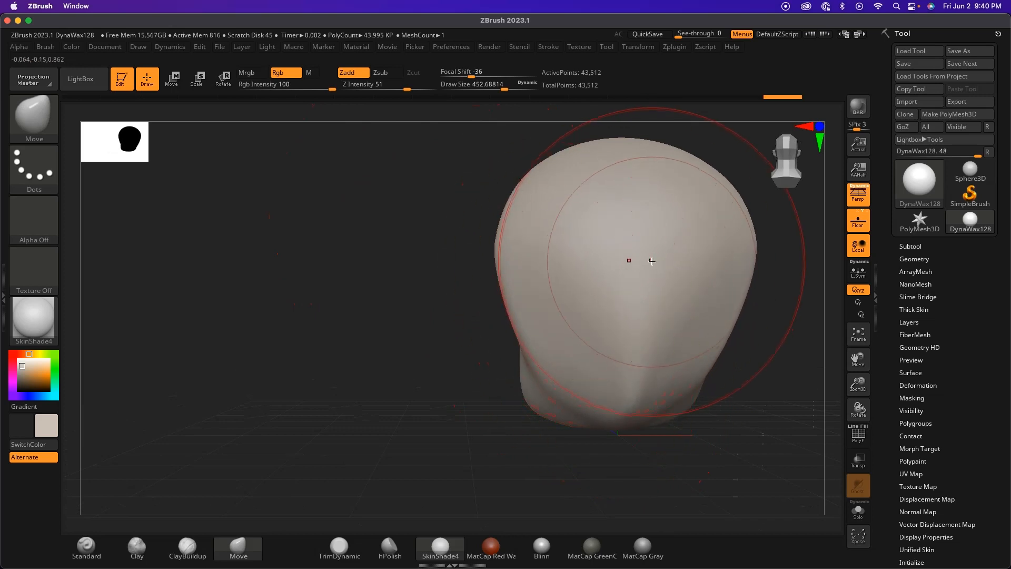
Step: Set the Move brush draw size to about 274 and refine the skull's rounded back, jaw and chin profile
key("space")
left_click_drag(653, 263, 638, 262)
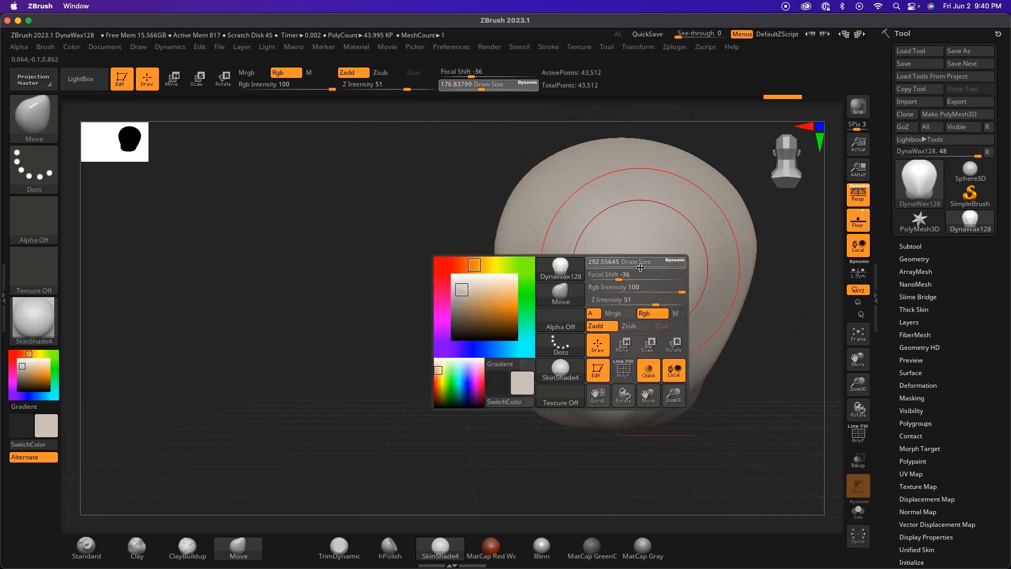
left_click_drag(423, 385, 354, 386)
left_click_drag(578, 346, 551, 347)
left_click_drag(576, 289, 590, 279)
mouse_move(617, 448)
left_mouse_down()
mouse_move(551, 409)
mouse_move(619, 452)
left_mouse_up()
left_click_drag(535, 406, 518, 407)
left_click_drag(459, 426, 451, 416)
left_click_drag(440, 456, 499, 455)
left_click_drag(481, 420, 438, 414)
mouse_move(510, 402)
left_mouse_down()
mouse_move(557, 404)
mouse_move(539, 363)
mouse_move(555, 365)
mouse_move(474, 374)
mouse_move(535, 384)
mouse_move(523, 421)
mouse_move(539, 414)
left_mouse_up()
left_click_drag(416, 302, 424, 301)
left_click_drag(442, 265, 451, 270)
mouse_move(577, 295)
left_mouse_down()
mouse_move(633, 301)
mouse_move(632, 314)
left_mouse_up()
left_click_drag(559, 400, 648, 322, "alt")
mouse_move(600, 257)
left_mouse_down("alt")
mouse_move(613, 258)
mouse_move(595, 247)
mouse_move(633, 264)
mouse_move(611, 239)
mouse_move(605, 248)
left_mouse_up("alt")
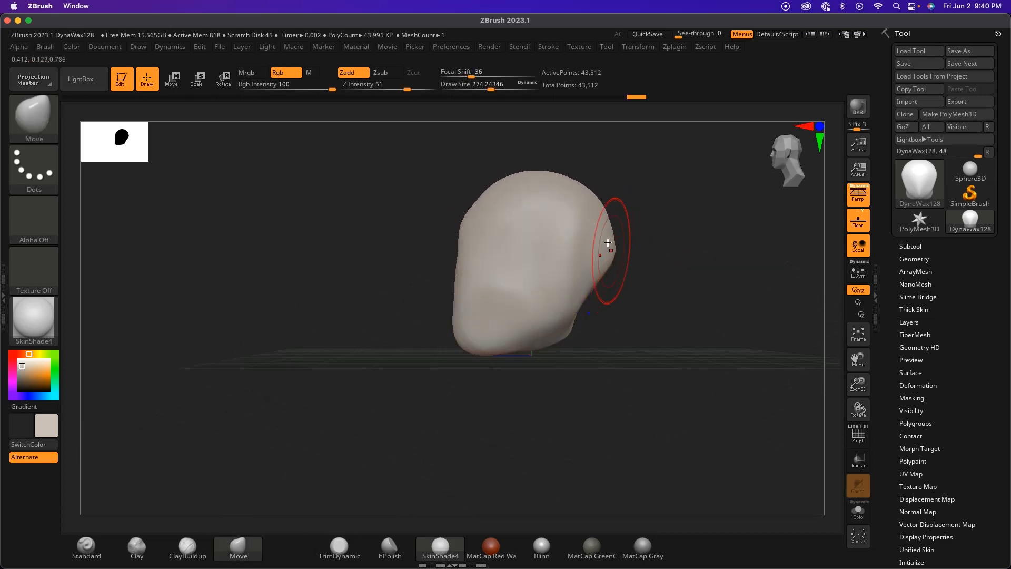
Step: Set the Move brush draw size to about 149 and pull a nose out from the front of the face
mouse_move(563, 363)
left_mouse_down()
mouse_move(569, 381)
mouse_move(618, 346)
mouse_move(677, 374)
mouse_move(613, 400)
mouse_move(735, 355)
mouse_move(704, 403)
mouse_move(708, 390)
mouse_move(556, 368)
mouse_move(574, 429)
left_mouse_up()
key("space")
left_click_drag(564, 300, 550, 300)
mouse_move(472, 405)
left_mouse_down()
mouse_move(449, 434)
mouse_move(415, 372)
left_mouse_up()
mouse_move(434, 285)
left_mouse_down()
mouse_move(442, 263)
mouse_move(440, 315)
mouse_move(454, 299)
left_mouse_up()
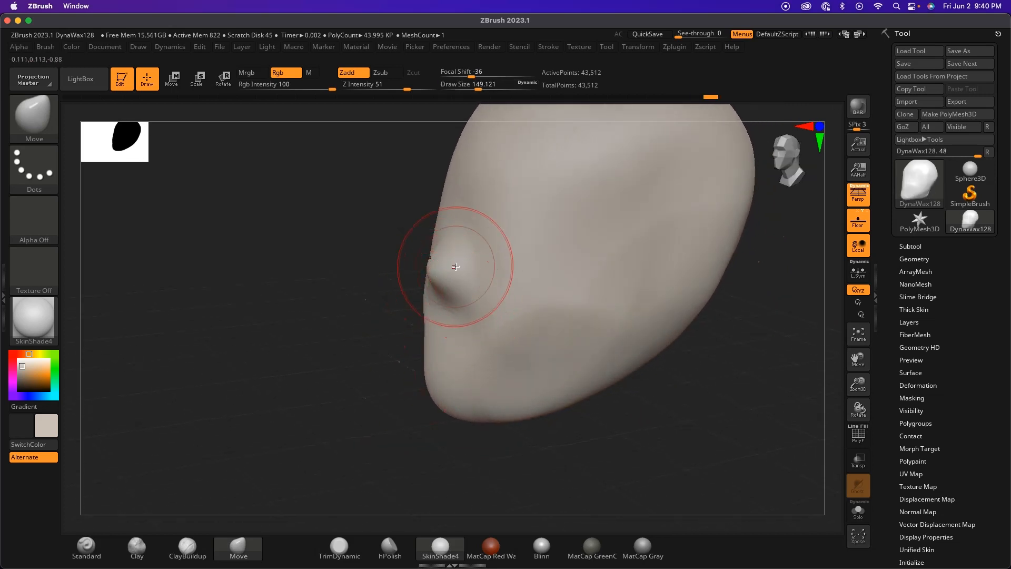
left_click_drag(455, 241, 454, 234)
left_click_drag(399, 369, 521, 321)
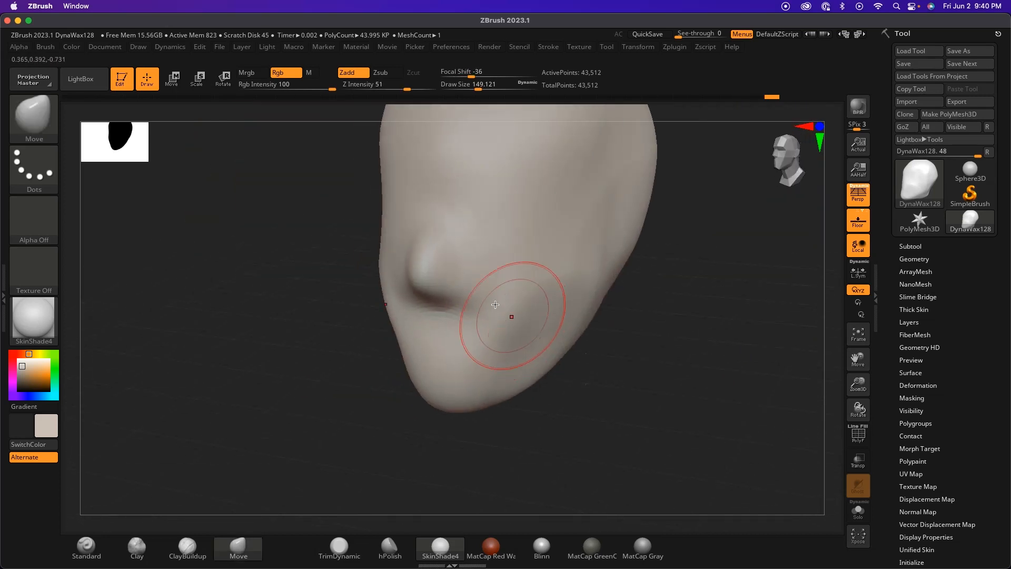
Step: Shape the mouth area below the nose and push in the eye sockets under the brow with the Move brush
left_click_drag(433, 439, 481, 423)
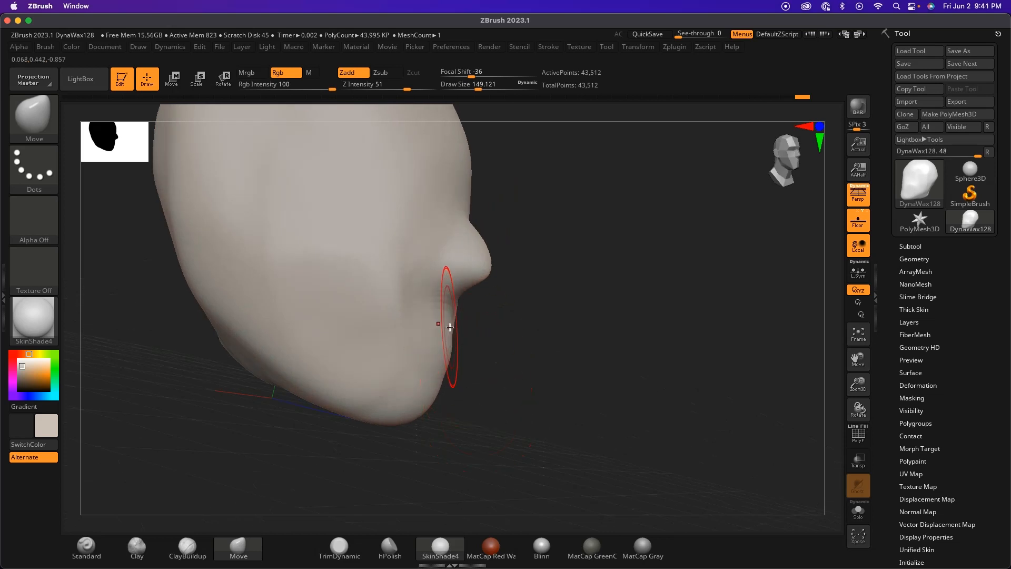
left_click_drag(441, 317, 449, 400)
left_click_drag(575, 359, 521, 395)
key("space")
left_click_drag(592, 337, 558, 332)
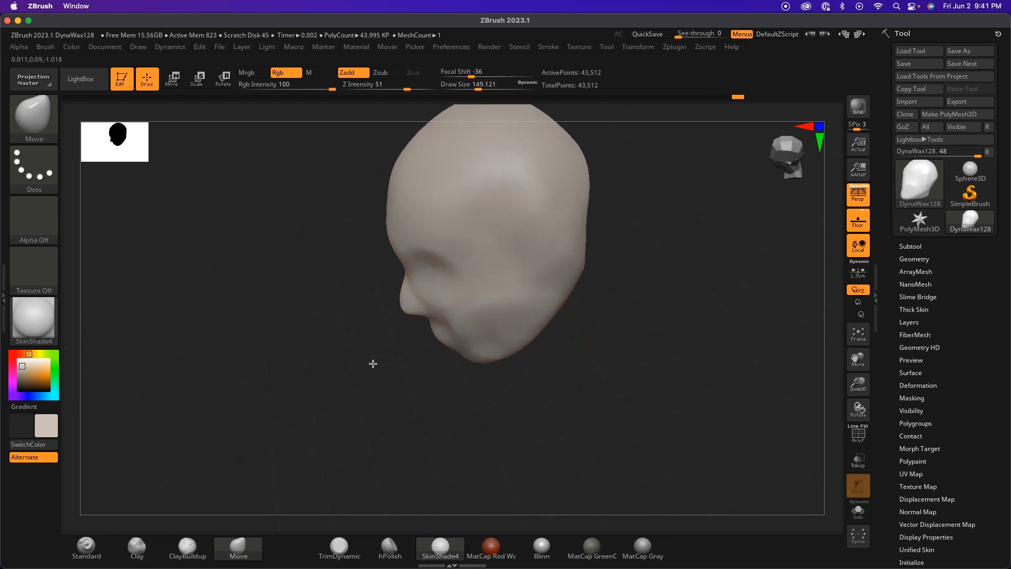
Step: Refine the cheeks, jawline and chin from several angles with the Move brush
left_click_drag(372, 364, 424, 301)
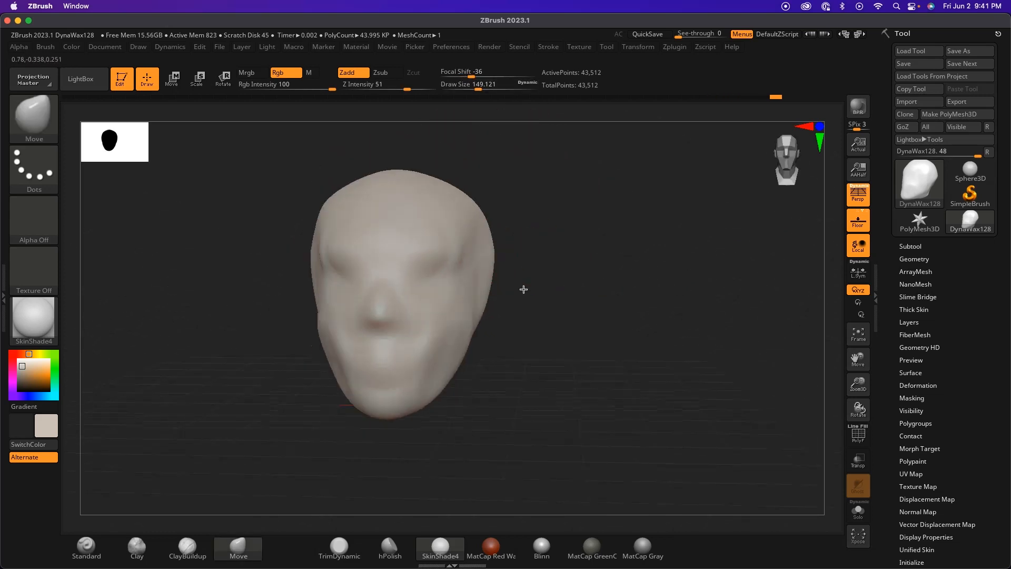
left_click_drag(523, 289, 467, 289)
left_click_drag(364, 413, 429, 443)
left_click_drag(512, 315, 445, 345)
left_click_drag(390, 420, 451, 405)
left_click_drag(477, 387, 468, 401)
mouse_move(371, 407)
left_mouse_down()
mouse_move(466, 408)
mouse_move(476, 431)
mouse_move(517, 440)
mouse_move(523, 395)
mouse_move(566, 364)
left_mouse_up()
Step: Set the Move brush draw size to about 207 and reshape the chin and lower jaw profile
key("space")
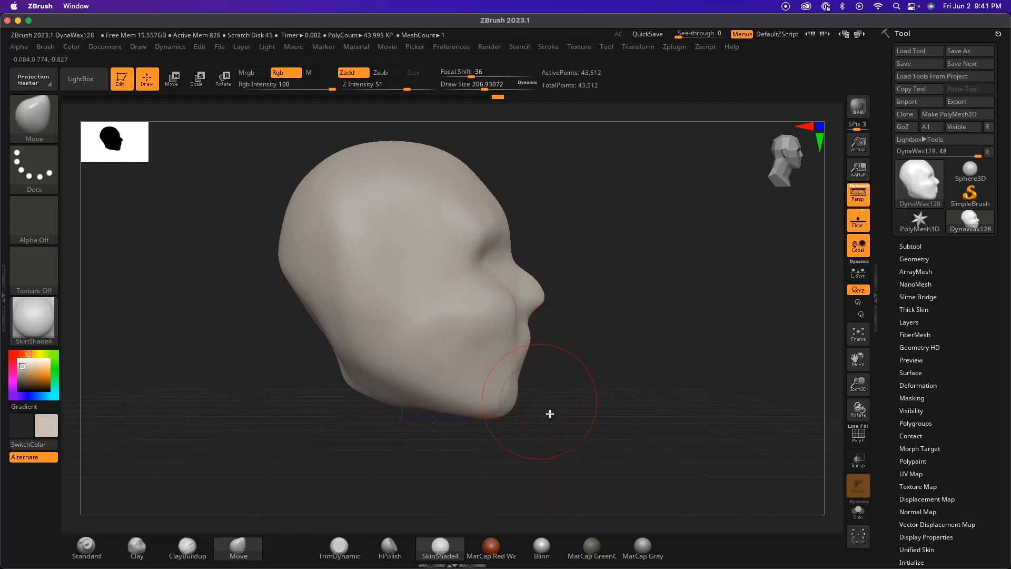
left_click_drag(532, 395, 509, 428)
mouse_move(627, 375)
left_mouse_down()
mouse_move(569, 424)
mouse_move(599, 441)
mouse_move(497, 429)
mouse_move(507, 420)
mouse_move(568, 436)
mouse_move(531, 365)
left_mouse_up()
Step: Smooth the sides of the face and skull, and adjust the lower back of the head with the Move brush
mouse_move(612, 333)
left_mouse_down("shift")
mouse_move(604, 325)
mouse_move(639, 312)
left_mouse_up("shift")
key("shift")
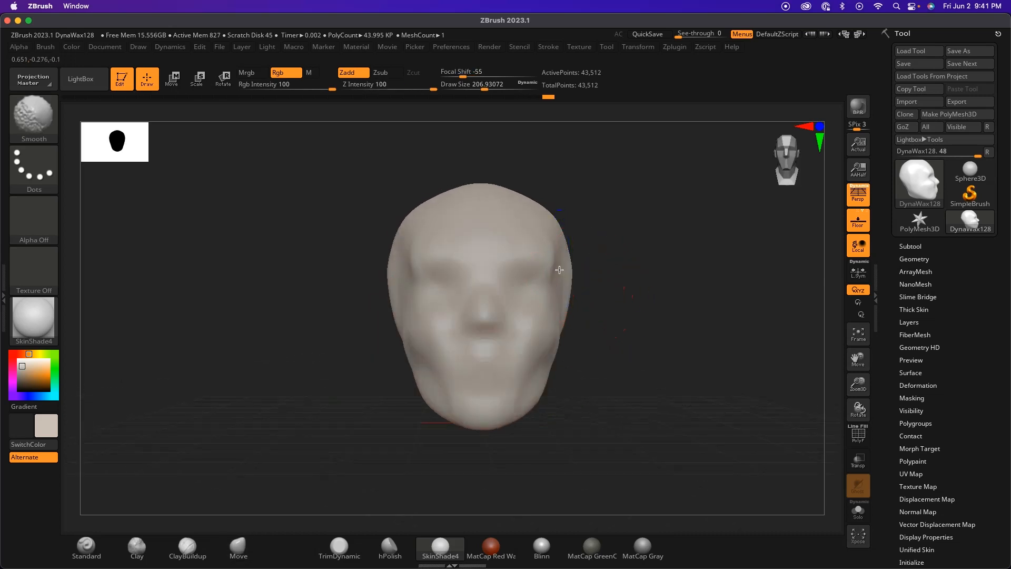
left_click_drag(627, 281, 609, 408, "shift")
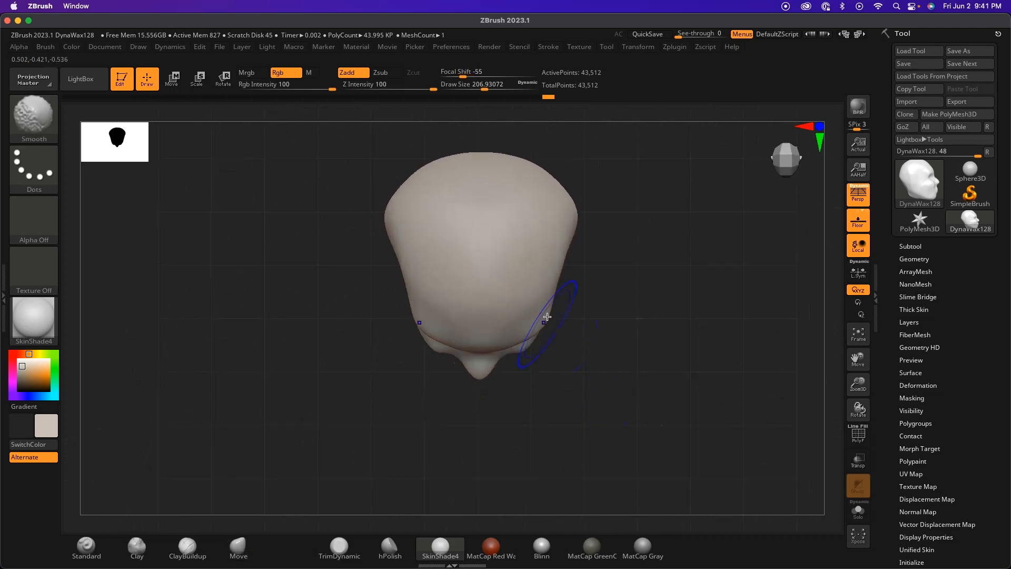
mouse_move(592, 242)
left_mouse_down("shift")
mouse_move(582, 317)
mouse_move(621, 369)
mouse_move(609, 394)
left_mouse_up("shift")
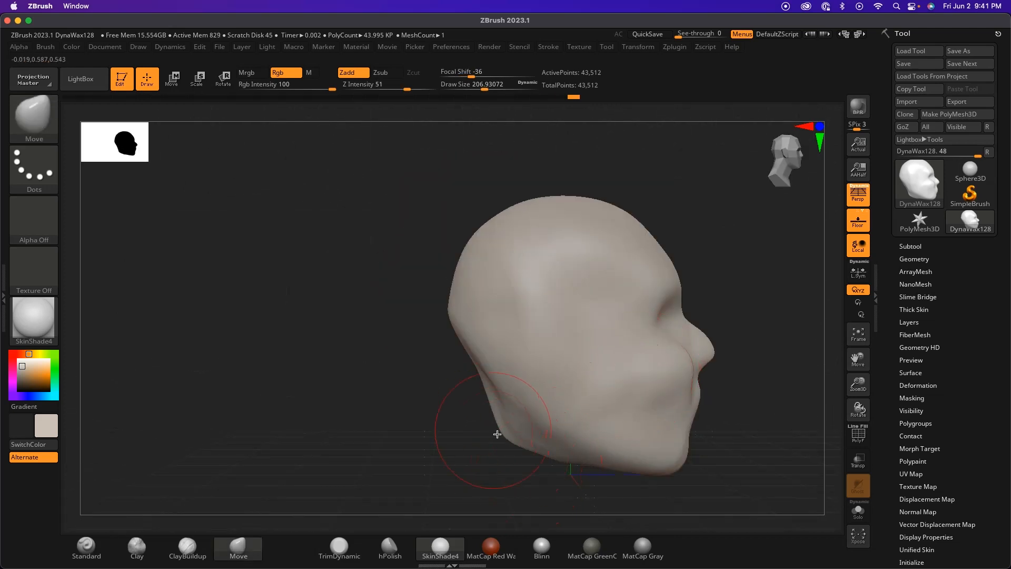
left_click_drag(606, 491, 599, 418)
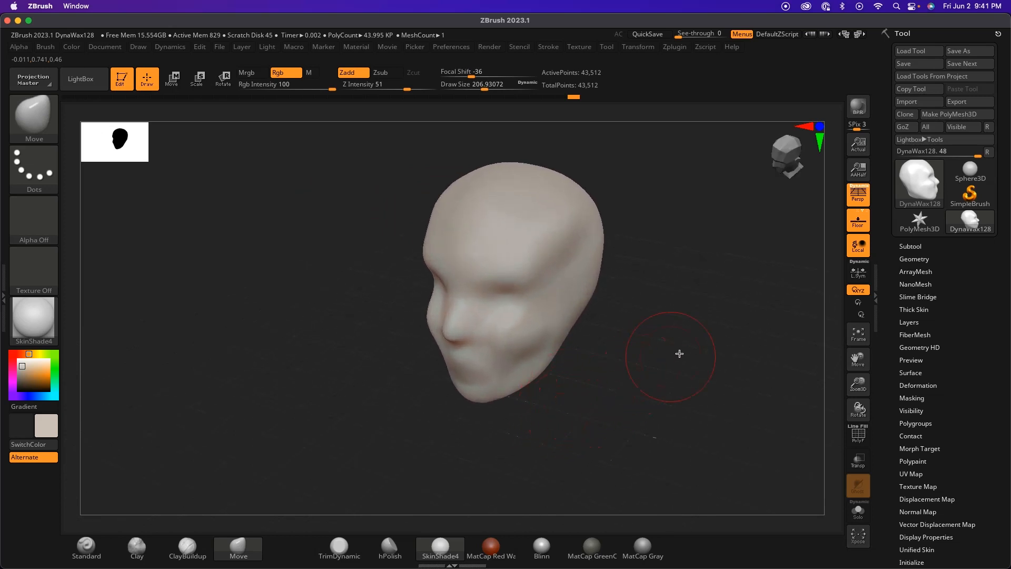
Step: Turn off the floor grid and smooth the base of the skull at the back of the head
left_click(858, 223)
mouse_move(756, 313)
left_mouse_down()
mouse_move(635, 387)
mouse_move(591, 388)
mouse_move(587, 421)
mouse_move(557, 379)
mouse_move(546, 420)
mouse_move(646, 357)
left_mouse_up()
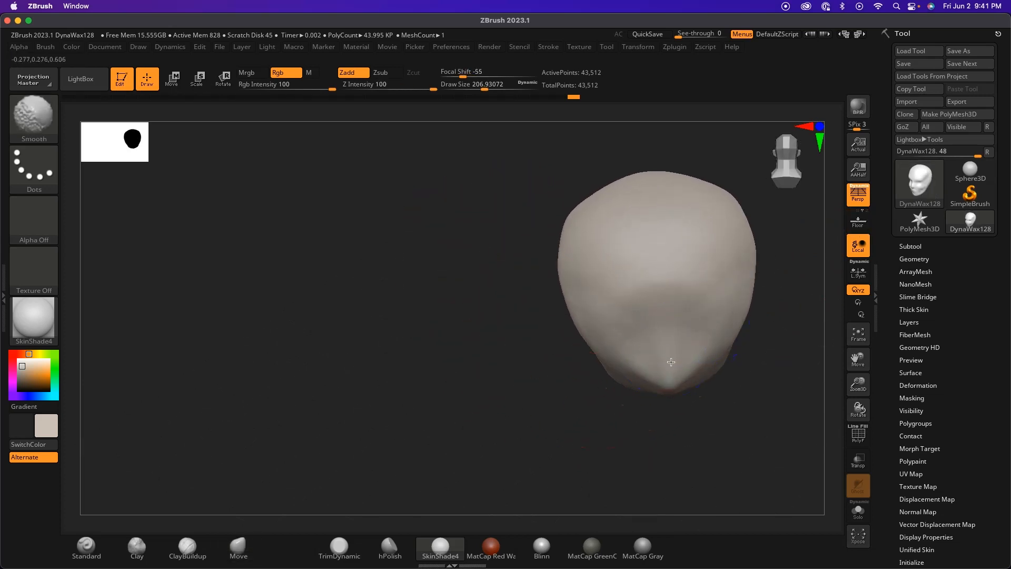
mouse_move(526, 422)
left_mouse_down()
mouse_move(614, 422)
mouse_move(604, 447)
mouse_move(492, 405)
mouse_move(512, 425)
mouse_move(551, 426)
mouse_move(525, 426)
mouse_move(559, 408)
mouse_move(500, 449)
mouse_move(476, 429)
mouse_move(554, 426)
left_mouse_up()
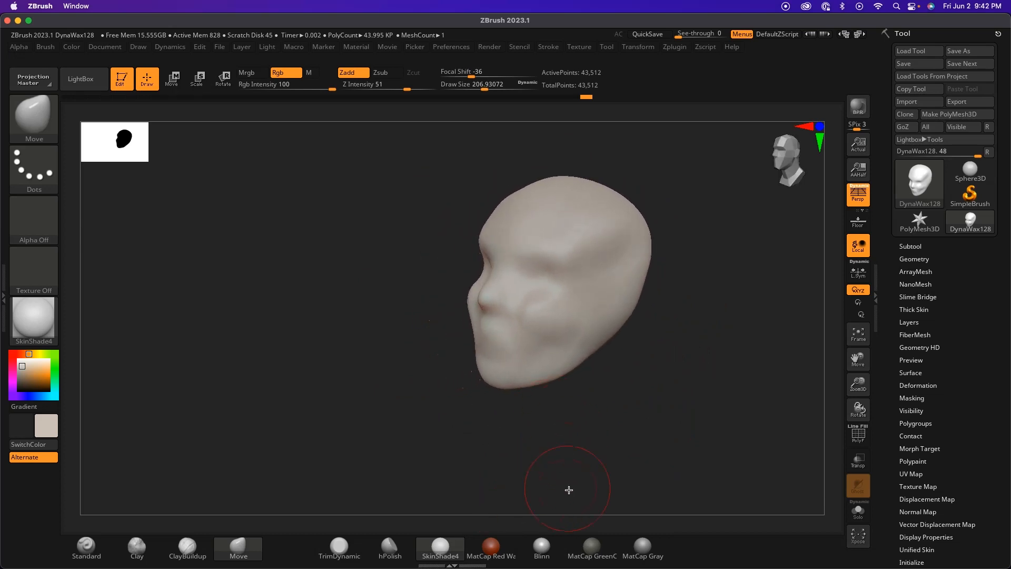
Step: Try the Blinn and MatCap Red Wax materials on the head
left_click(541, 548)
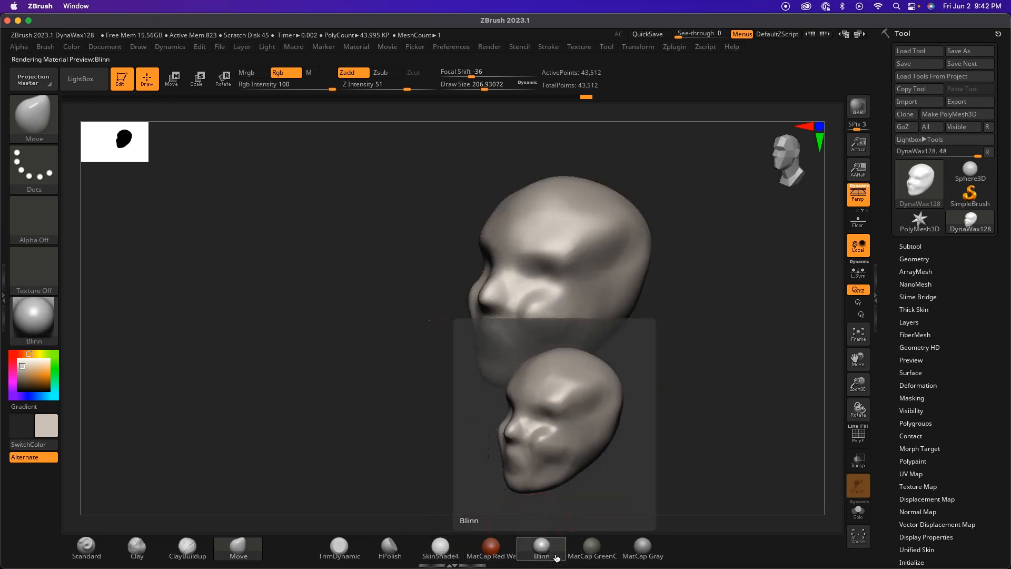
left_click_drag(609, 485, 592, 460)
left_click(490, 548)
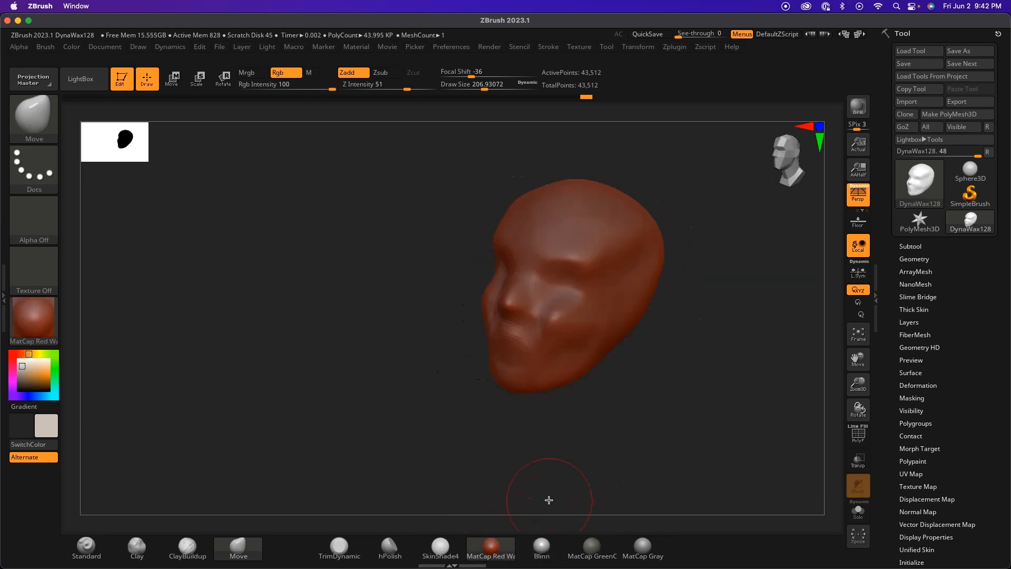
Step: Set the Move brush draw size to about 77 and refine the nose, cheeks and chin
mouse_move(600, 408)
left_mouse_down("alt")
mouse_move(697, 427)
mouse_move(702, 449)
mouse_move(647, 429)
mouse_move(667, 436)
mouse_move(526, 309)
left_mouse_up("alt")
key("space")
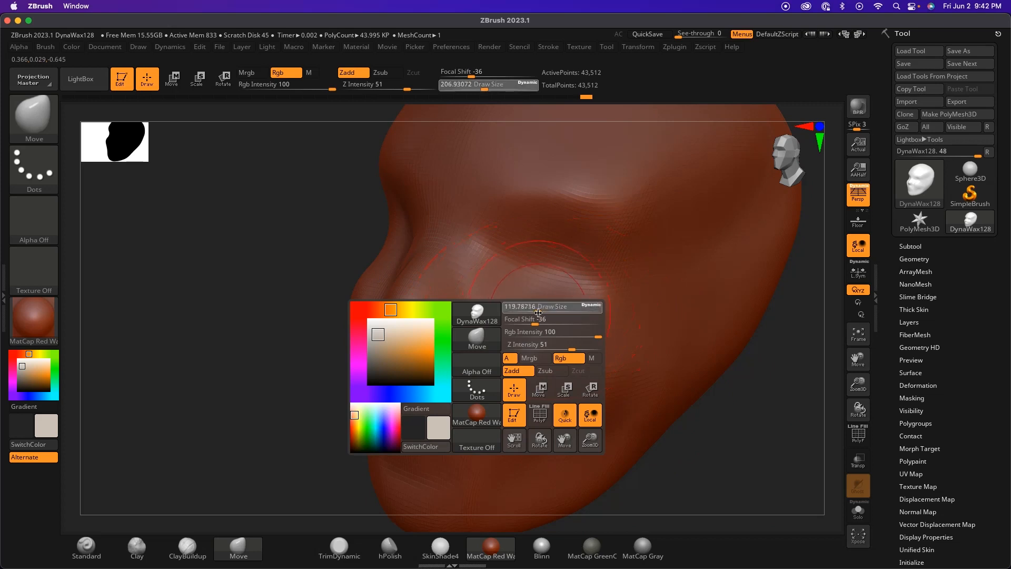
left_click_drag(667, 408, 707, 441)
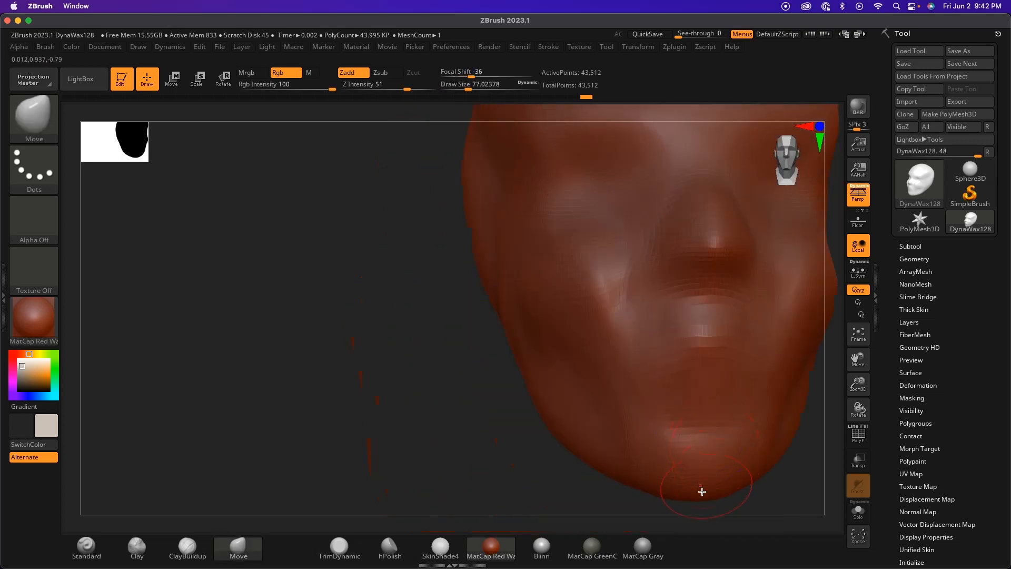
left_click_drag(686, 494, 536, 358)
mouse_move(762, 505)
left_mouse_down("alt")
mouse_move(611, 476)
mouse_move(652, 356)
mouse_move(649, 331)
mouse_move(639, 331)
mouse_move(623, 404)
left_mouse_up("alt")
Step: Apply the MatCap GreenClay material and adjust the jaw and sides of the face at a Move brush draw size of about 128
left_click(592, 546)
mouse_move(611, 551)
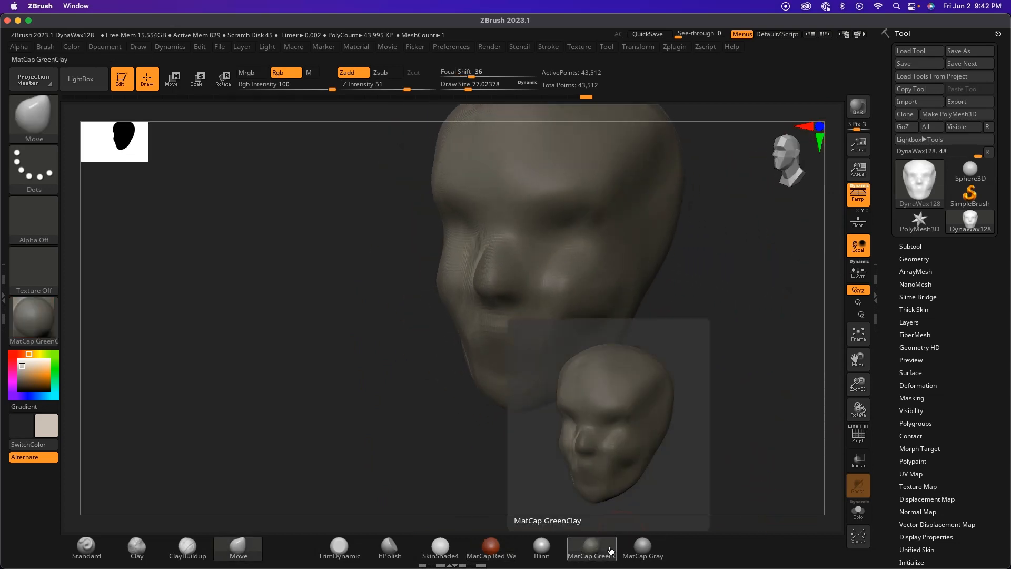
left_click_drag(656, 377, 605, 426)
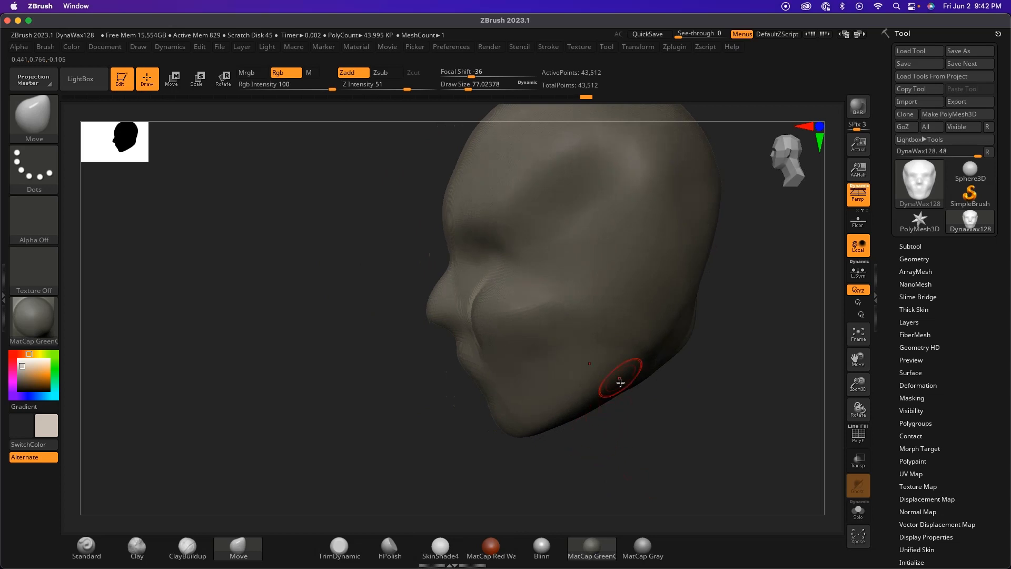
key("space")
mouse_move(628, 304)
left_mouse_down()
mouse_move(644, 299)
mouse_move(656, 458)
left_mouse_up()
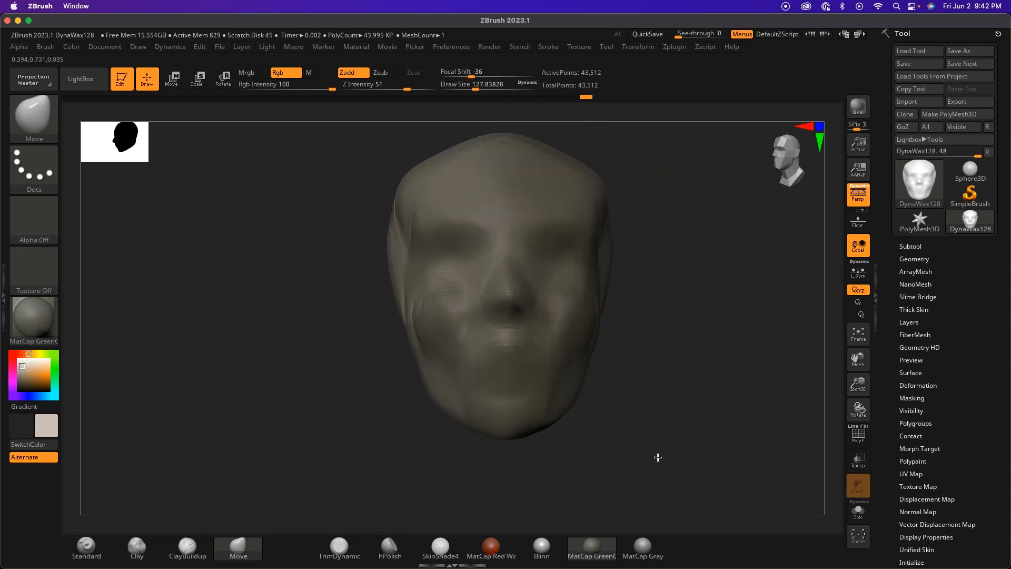
left_click_drag(621, 259, 691, 347)
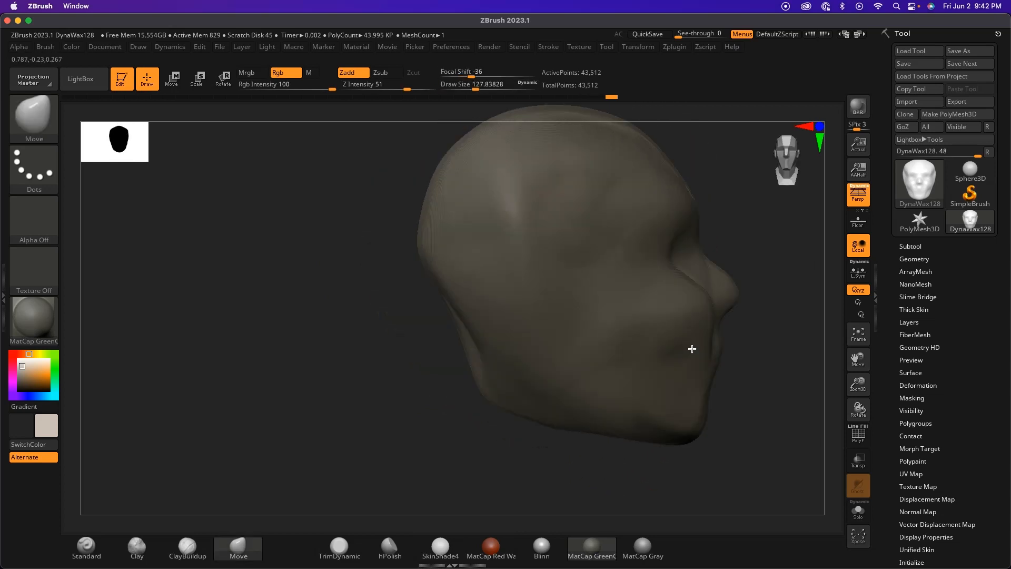
Step: Set the Move brush draw size to about 217, reshape the lower back of the head and smooth the skull
left_click_drag(758, 388, 653, 348)
key("space")
left_click_drag(635, 307, 643, 307)
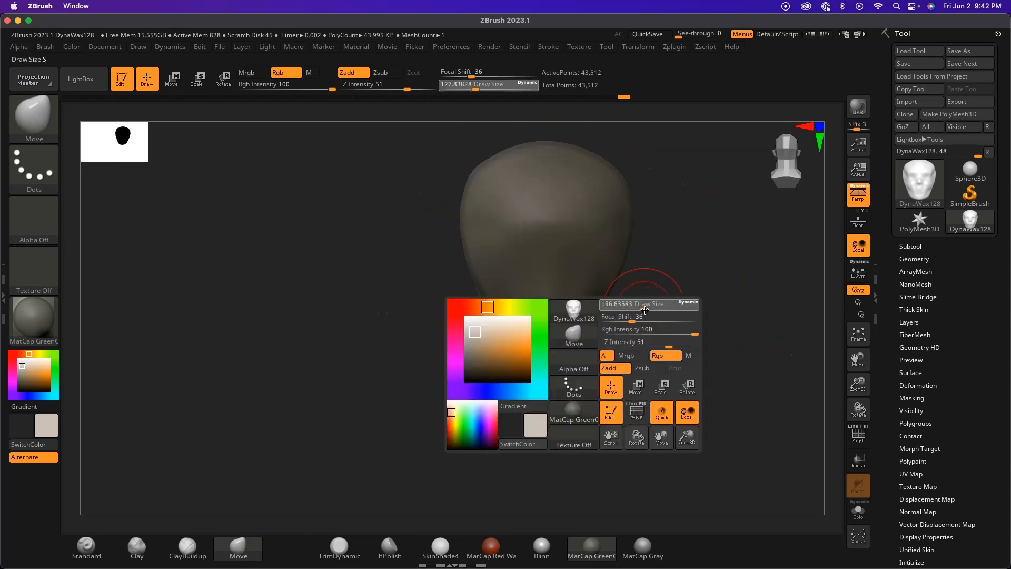
left_click_drag(570, 352, 637, 333)
mouse_move(722, 282)
left_mouse_down()
mouse_move(679, 365)
mouse_move(726, 358)
mouse_move(629, 431)
mouse_move(548, 411)
left_mouse_up()
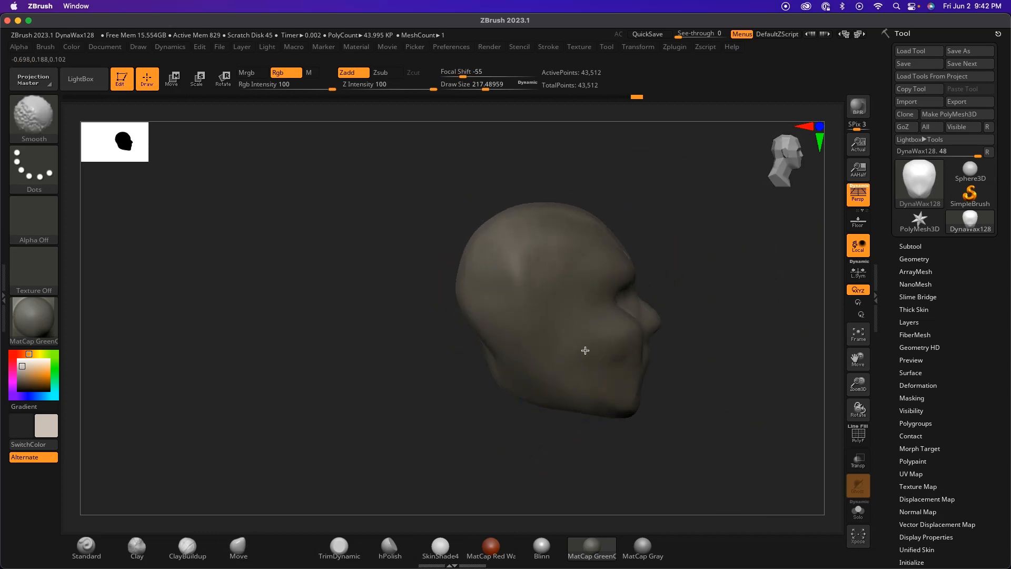
left_click_drag(648, 327, 648, 252)
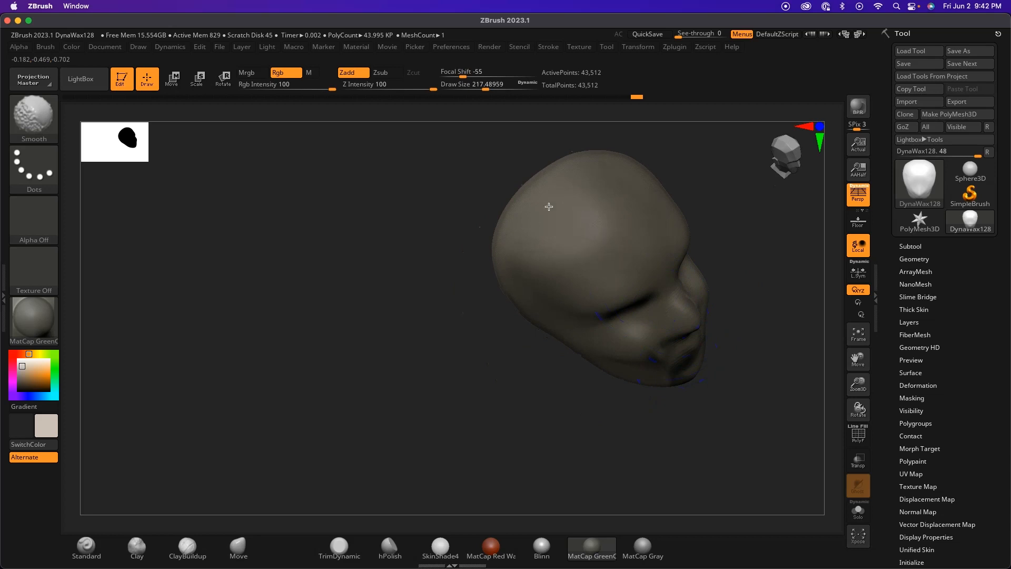
mouse_move(538, 311)
left_mouse_down()
mouse_move(579, 363)
mouse_move(531, 298)
left_mouse_up()
Step: Pull a neck down from the underside of the head with the Move brush at a draw size of about 234
left_click_drag(613, 481, 679, 462)
mouse_move(461, 476)
left_mouse_down()
mouse_move(522, 442)
mouse_move(523, 410)
mouse_move(552, 424)
mouse_move(517, 433)
mouse_move(479, 419)
mouse_move(579, 356)
mouse_move(568, 357)
left_mouse_up()
key("space")
mouse_move(589, 319)
left_mouse_down()
mouse_move(605, 331)
mouse_move(546, 339)
mouse_move(600, 341)
mouse_move(547, 323)
mouse_move(577, 340)
mouse_move(500, 329)
mouse_move(503, 340)
mouse_move(546, 343)
mouse_move(508, 365)
mouse_move(478, 299)
mouse_move(523, 370)
mouse_move(458, 339)
mouse_move(562, 413)
mouse_move(481, 419)
left_mouse_up()
key("space")
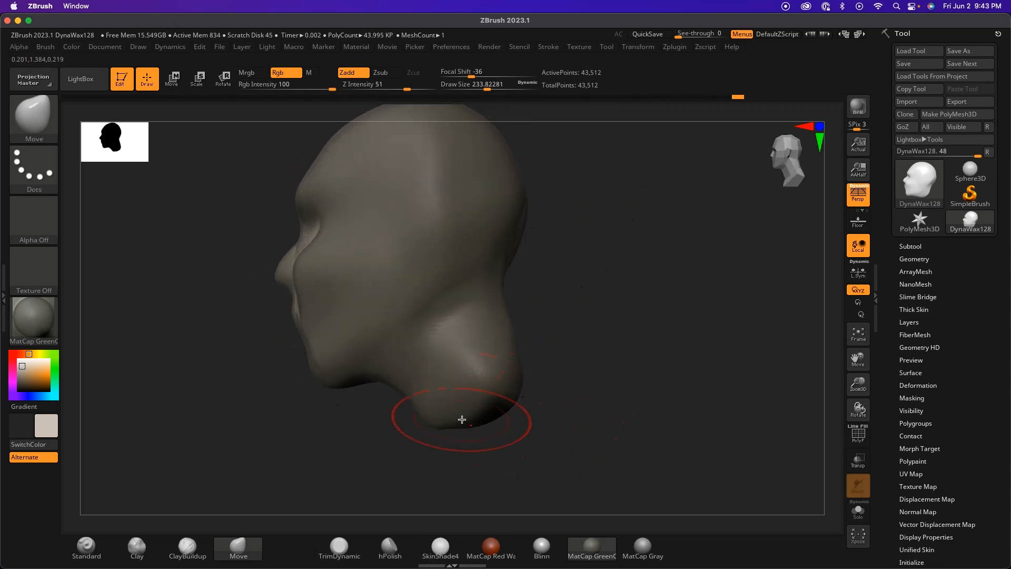
mouse_move(550, 342)
left_mouse_down()
mouse_move(604, 327)
mouse_move(547, 358)
left_mouse_up()
left_click_drag(529, 297, 603, 429)
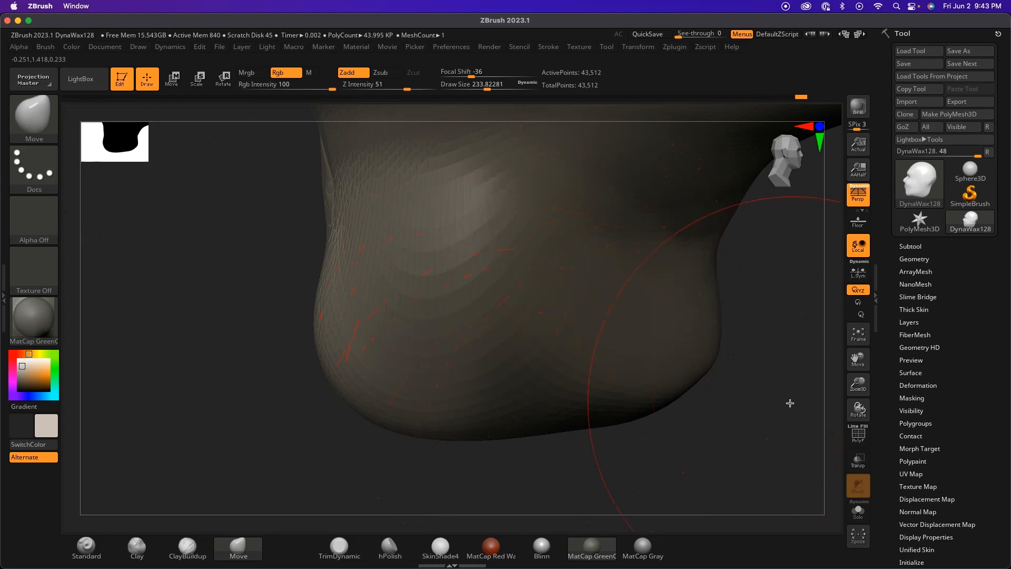
Step: Turn on the polyframe display and pull the stretched neck base farther out with the Move brush
left_click(859, 441)
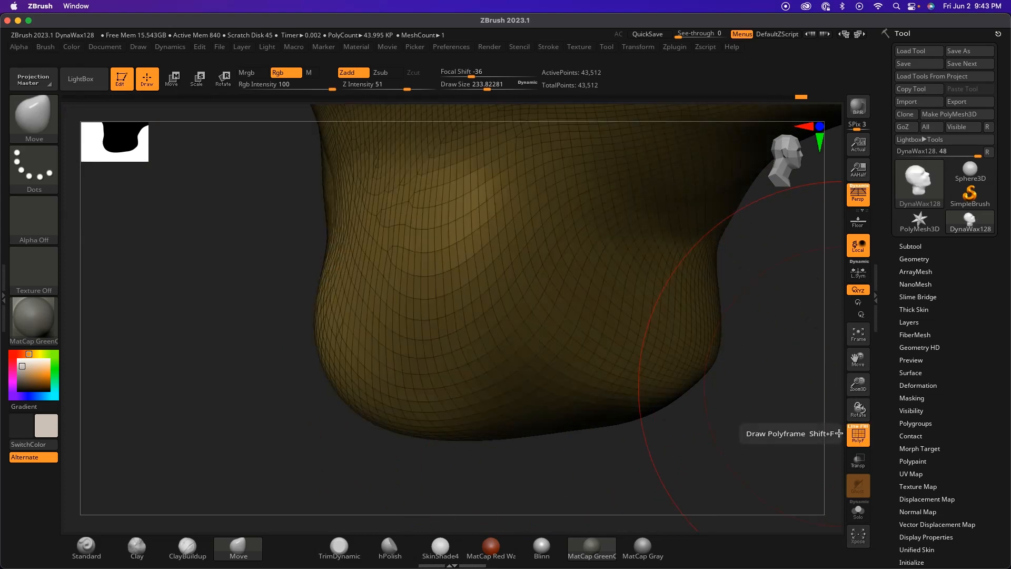
left_click_drag(747, 418, 561, 275)
left_click_drag(614, 343, 520, 382)
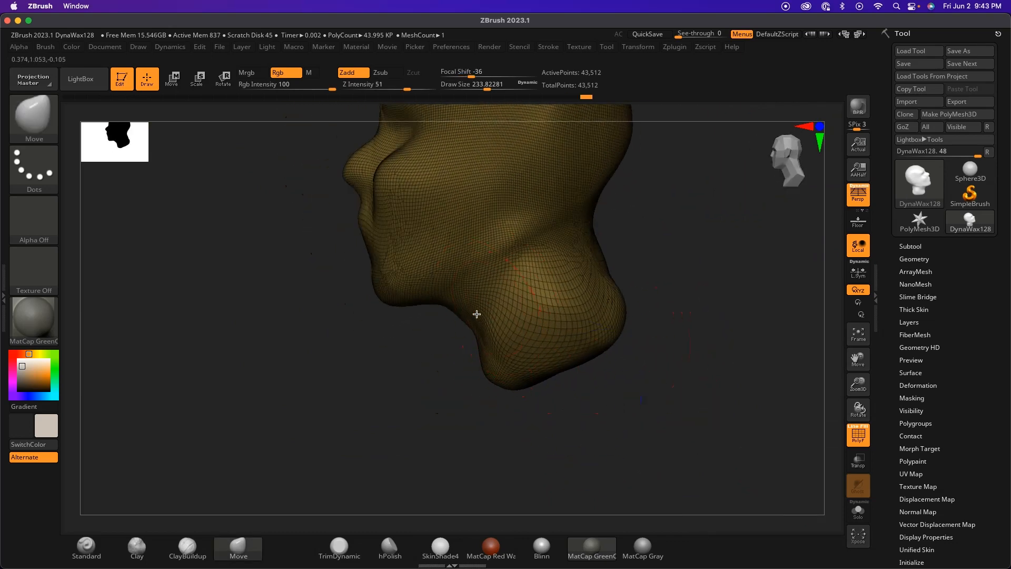
left_click_drag(673, 367, 696, 366)
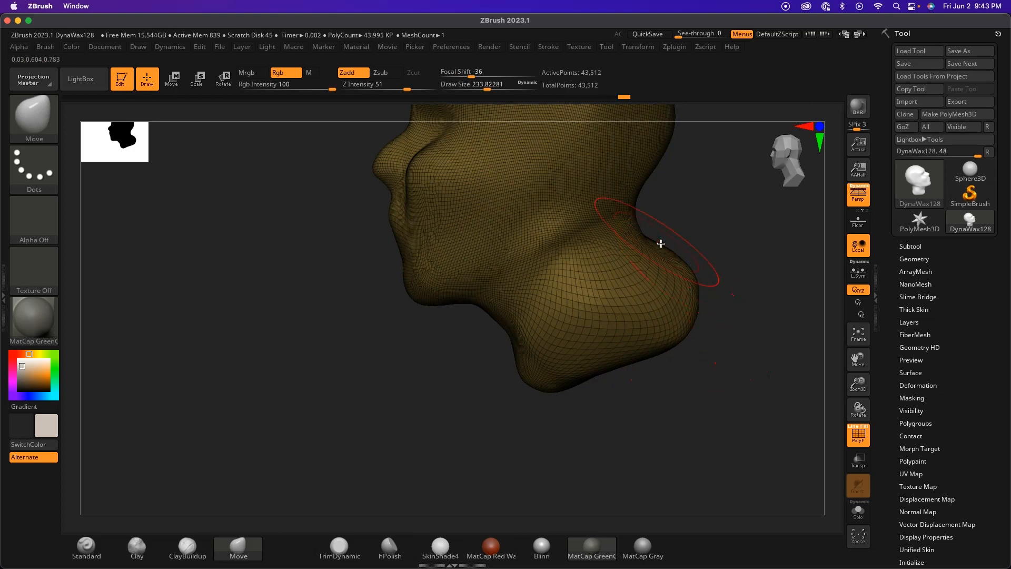
Step: Extend the neck base downward and backward into the start of the shoulders with the Move brush
left_click_drag(650, 224, 614, 409)
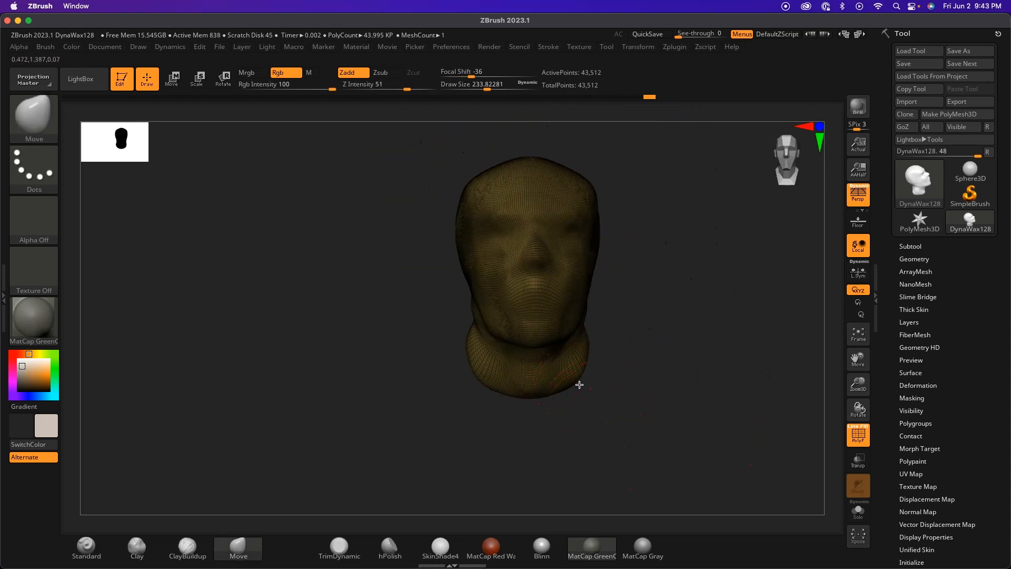
left_click_drag(601, 371, 572, 415)
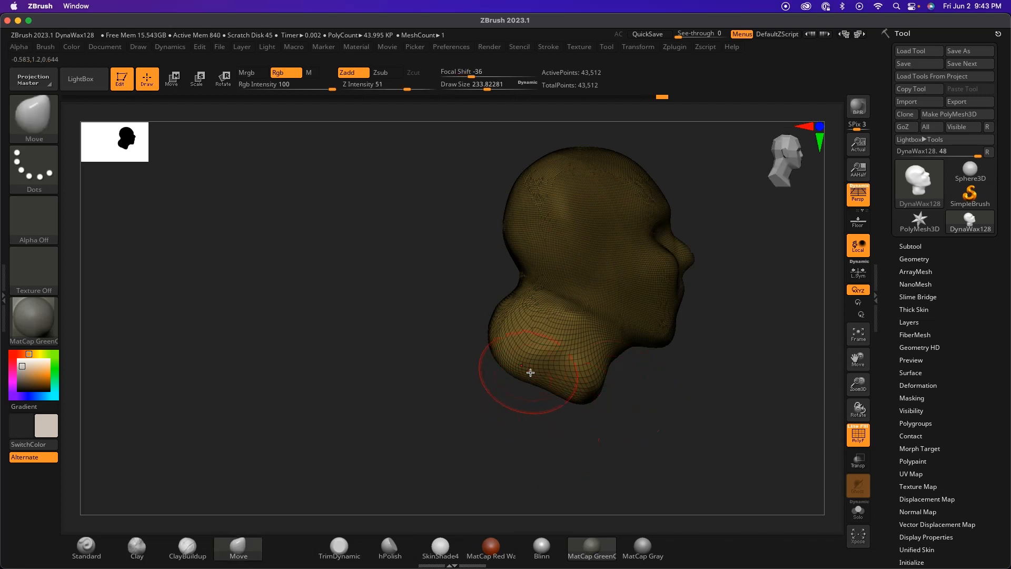
mouse_move(570, 385)
left_mouse_down()
mouse_move(560, 442)
mouse_move(570, 385)
mouse_move(485, 412)
mouse_move(569, 441)
mouse_move(542, 381)
mouse_move(584, 390)
mouse_move(560, 402)
left_mouse_up()
left_click_drag(592, 364, 551, 425)
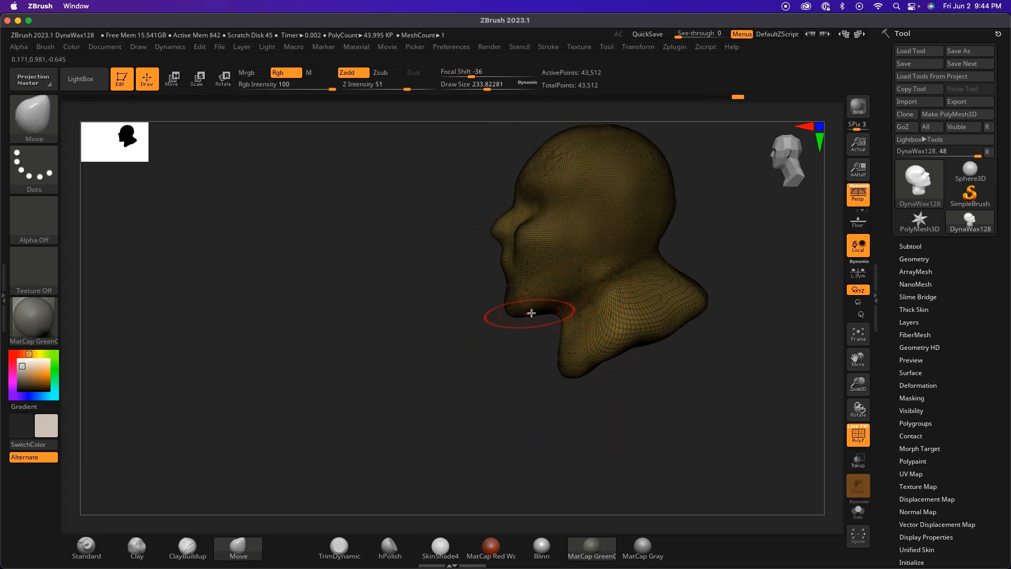
Step: Refine the neck's sides beneath the jaw and its junction with the nape using the Move brush
left_click_drag(513, 389, 560, 393)
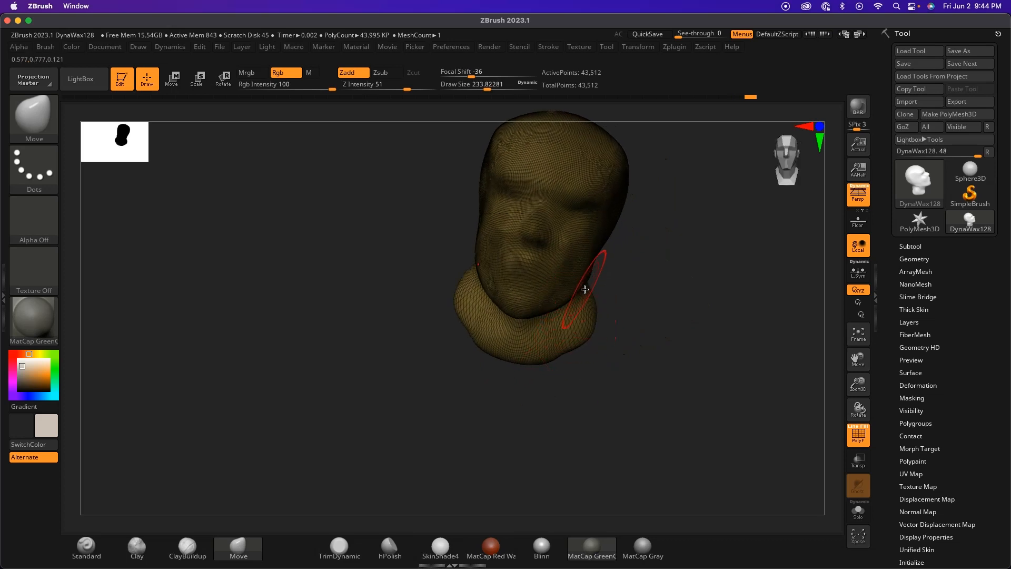
left_click_drag(604, 364, 585, 372)
left_click_drag(663, 242, 647, 301, "alt")
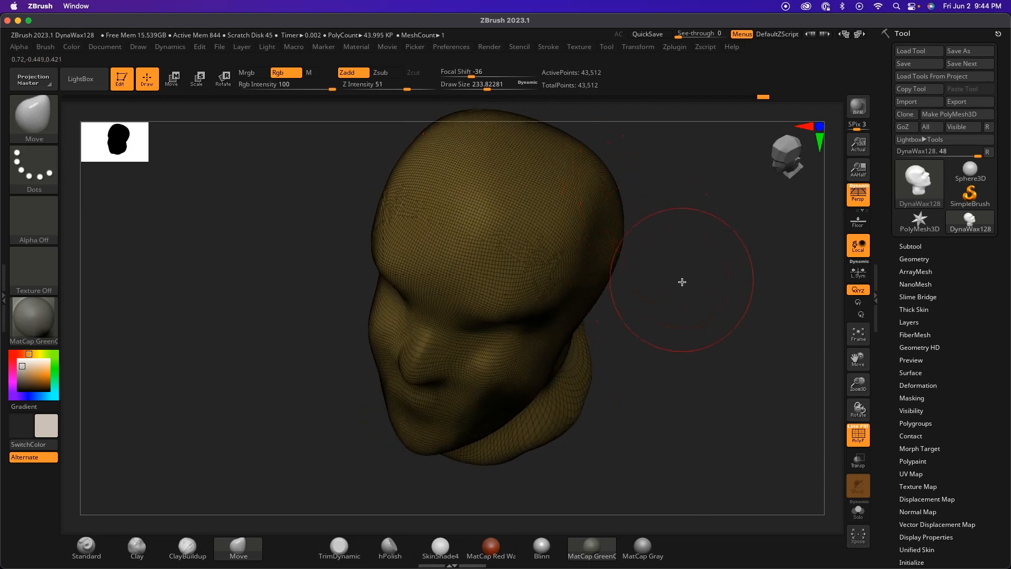
left_click_drag(696, 277, 619, 262)
left_click_drag(685, 225, 603, 256, "alt")
left_click_drag(530, 216, 534, 300)
left_click_drag(657, 295, 687, 260)
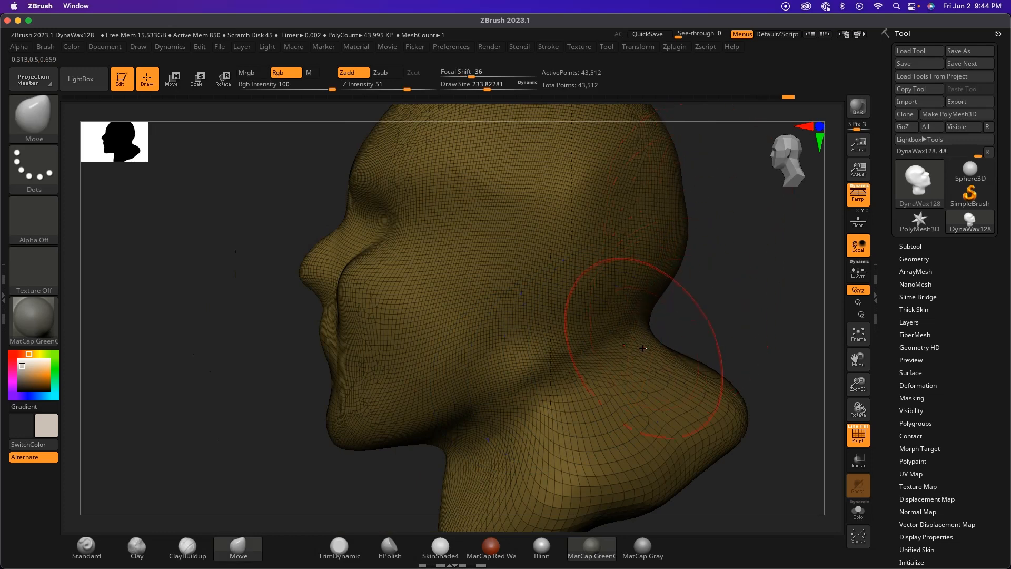
left_click_drag(724, 326, 692, 264, "alt")
left_click_drag(669, 334, 656, 318)
left_click_drag(728, 335, 686, 343)
mouse_move(641, 385)
left_mouse_down("alt")
mouse_move(636, 357)
mouse_move(664, 356)
mouse_move(650, 385)
left_mouse_up("alt")
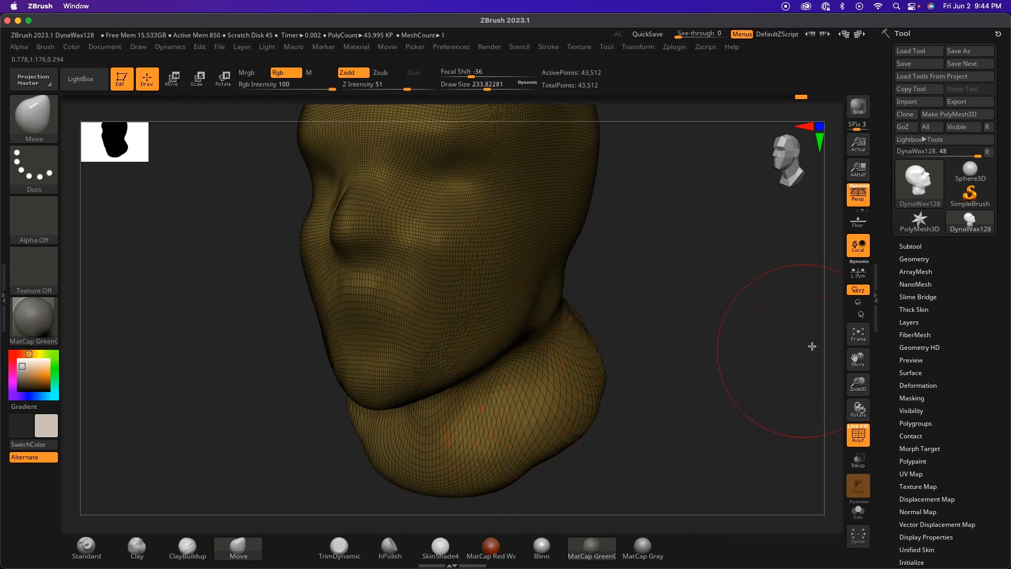
Step: Show the DynaMesh settings in the tool's Geometry section
left_click(917, 258)
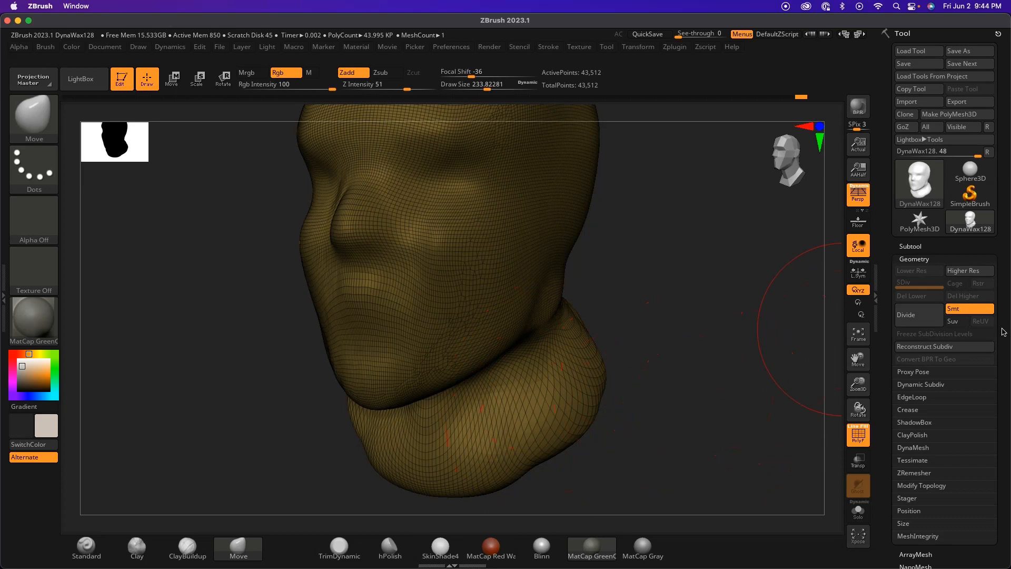
scroll(1003, 331, "down", 5)
scroll(1007, 252, "up", 1)
scroll(1004, 279, "down", 2)
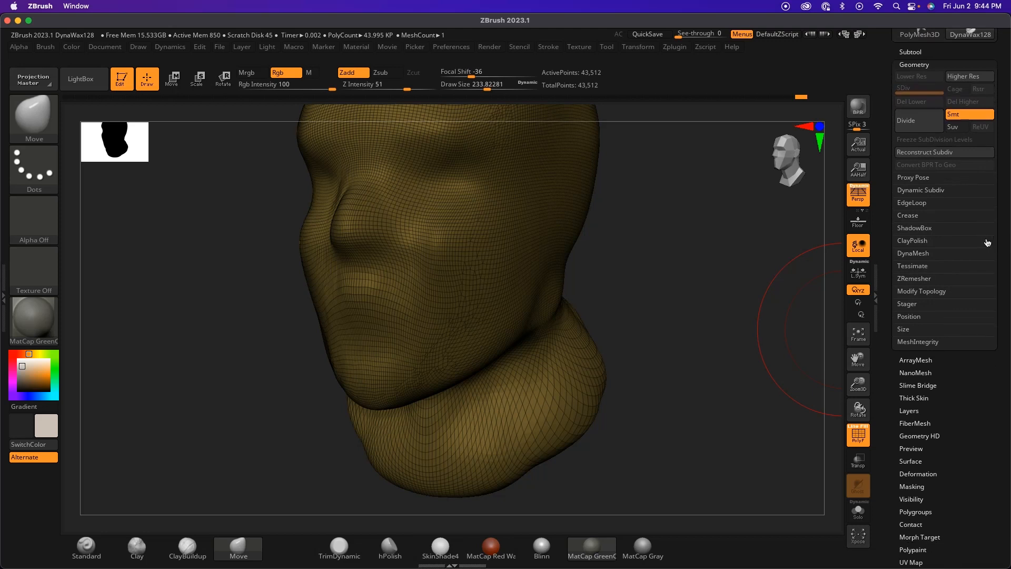
left_click(913, 254)
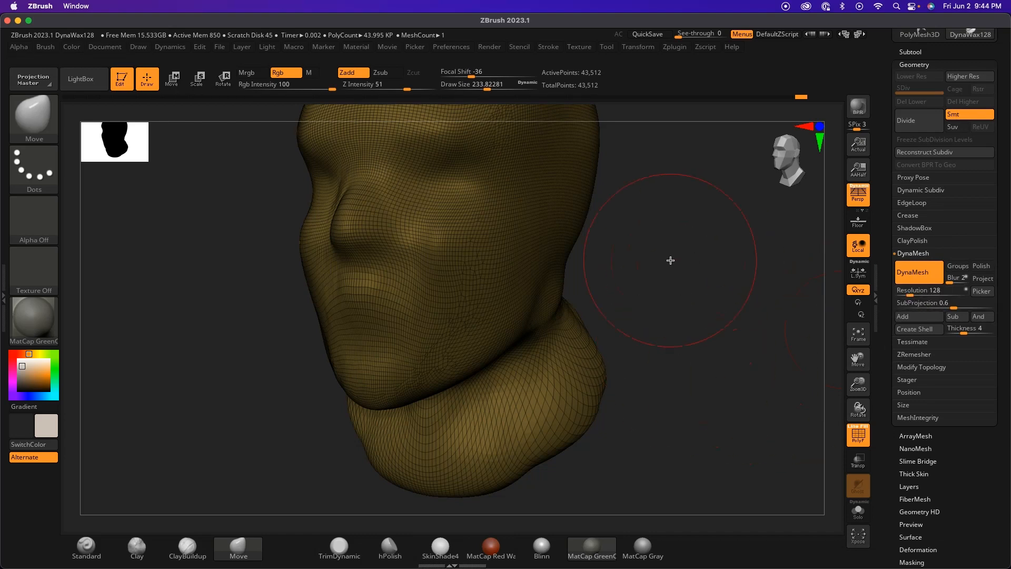
Step: Pull the neck base down into an upper chest with the Move brush at a draw size of about 351
mouse_move(657, 371)
left_mouse_down()
mouse_move(627, 372)
mouse_move(648, 368)
mouse_move(605, 403)
mouse_move(610, 349)
left_mouse_up()
key("space")
mouse_move(598, 311)
left_mouse_down()
mouse_move(609, 321)
mouse_move(616, 402)
mouse_move(615, 389)
left_mouse_up()
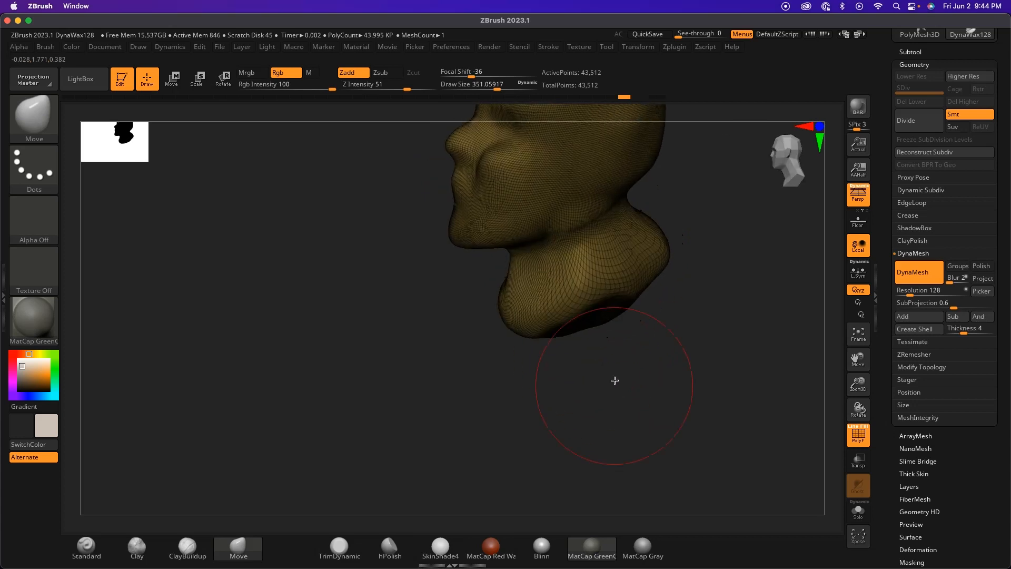
mouse_move(626, 354)
left_mouse_down()
mouse_move(600, 390)
mouse_move(580, 374)
left_mouse_up()
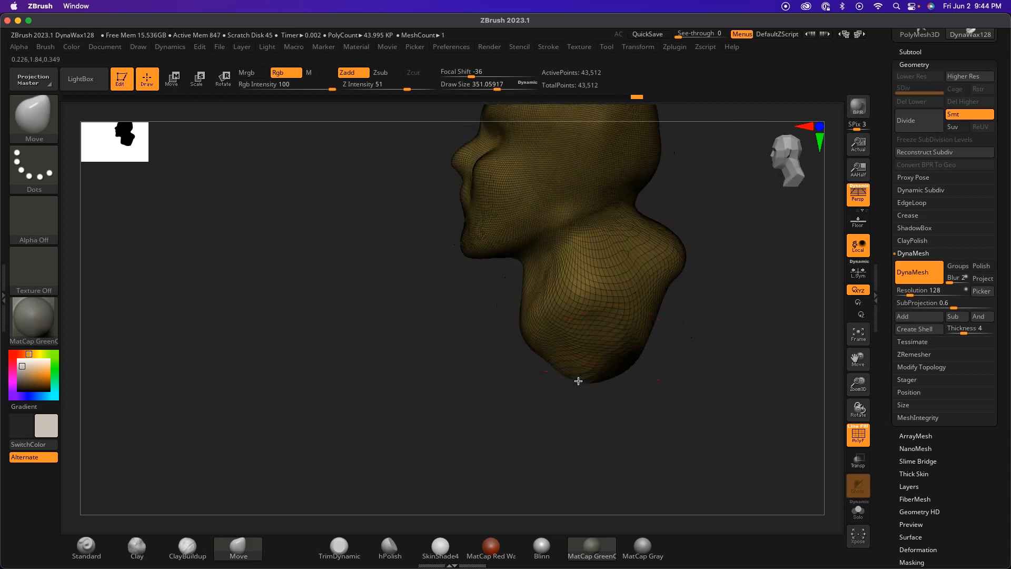
left_click_drag(665, 368, 684, 334)
left_click_drag(676, 316, 713, 327)
Step: Extend the upper back rearward and round out the underside of the chest with the Move brush
mouse_move(737, 387)
left_mouse_down()
mouse_move(649, 429)
mouse_move(643, 291)
left_mouse_up()
mouse_move(747, 237)
left_mouse_down()
mouse_move(663, 377)
mouse_move(686, 267)
left_mouse_up()
mouse_move(618, 376)
left_mouse_down()
mouse_move(632, 402)
mouse_move(640, 345)
mouse_move(560, 383)
left_mouse_up()
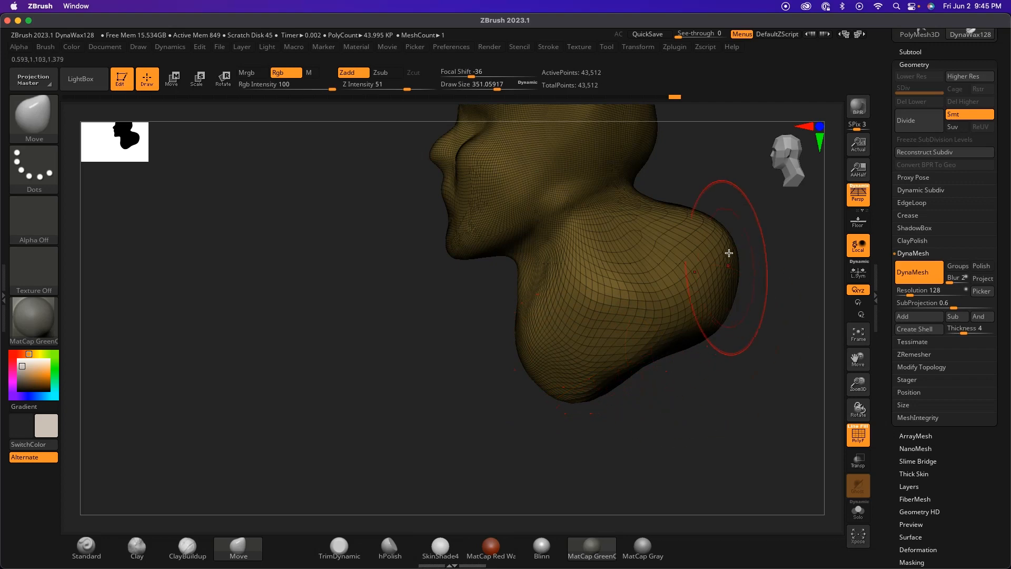
left_click_drag(664, 382, 645, 400)
mouse_move(677, 334)
left_mouse_down()
mouse_move(526, 417)
mouse_move(670, 333)
mouse_move(674, 364)
mouse_move(690, 371)
left_mouse_up()
mouse_move(705, 406)
left_mouse_down()
mouse_move(742, 460)
mouse_move(751, 453)
mouse_move(624, 432)
mouse_move(613, 355)
left_mouse_up()
Step: Remesh the stretched bust with DynaMesh and reduce the draw size to about 145
key("ctrl")
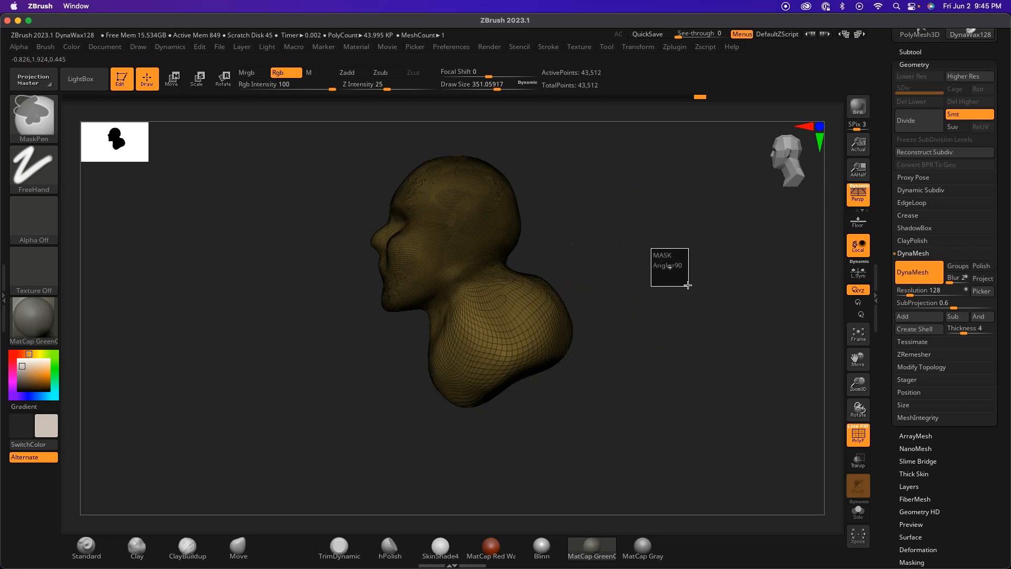
mouse_move(675, 274)
left_mouse_down("ctrl")
mouse_move(683, 309)
mouse_move(662, 333)
mouse_move(667, 354)
mouse_move(717, 400)
mouse_move(679, 406)
mouse_move(623, 305)
mouse_move(666, 326)
mouse_move(668, 428)
mouse_move(710, 420)
mouse_move(634, 342)
mouse_move(637, 393)
mouse_move(569, 364)
mouse_move(562, 356)
mouse_move(572, 351)
mouse_move(652, 376)
mouse_move(571, 333)
mouse_move(555, 277)
mouse_move(644, 283)
mouse_move(700, 219)
mouse_move(625, 355)
left_mouse_up("ctrl")
key("space")
key("space")
left_click_drag(638, 315, 608, 315)
mouse_move(643, 282)
left_mouse_down()
mouse_move(623, 289)
mouse_move(643, 273)
mouse_move(609, 290)
mouse_move(683, 268)
mouse_move(657, 264)
mouse_move(607, 331)
left_mouse_up()
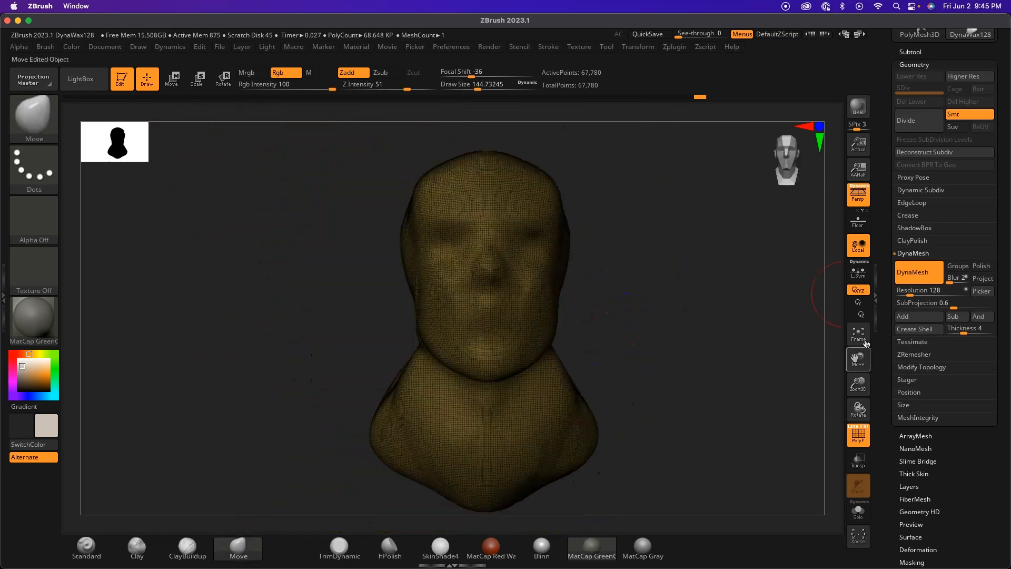
Step: Turn off the polyframe display and smooth the ridges on the neck, shoulders and upper back
left_click(858, 435)
left_click_drag(681, 323, 646, 301)
left_click_drag(527, 392, 650, 334)
key("shift")
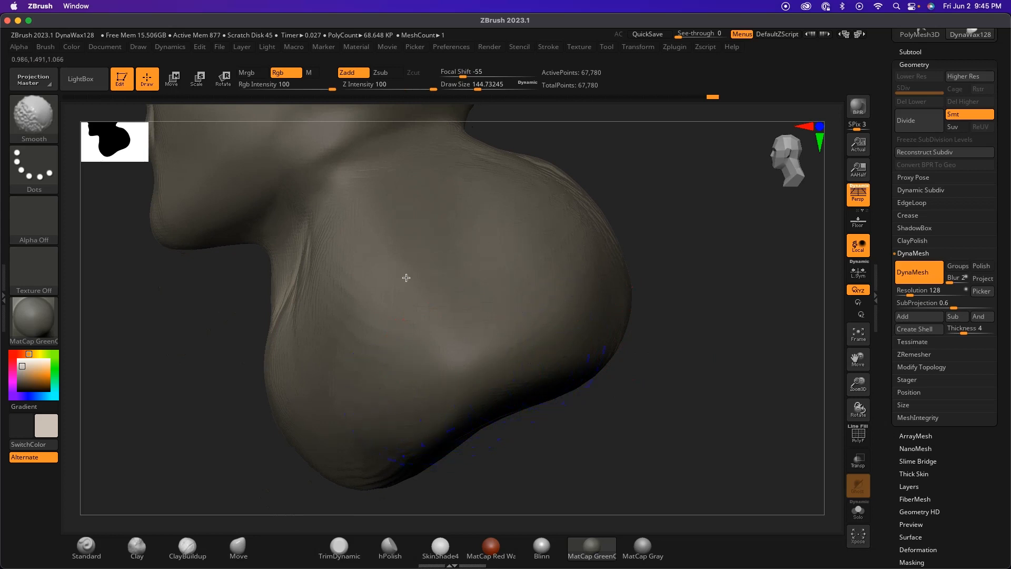
left_click_drag(631, 158, 618, 187)
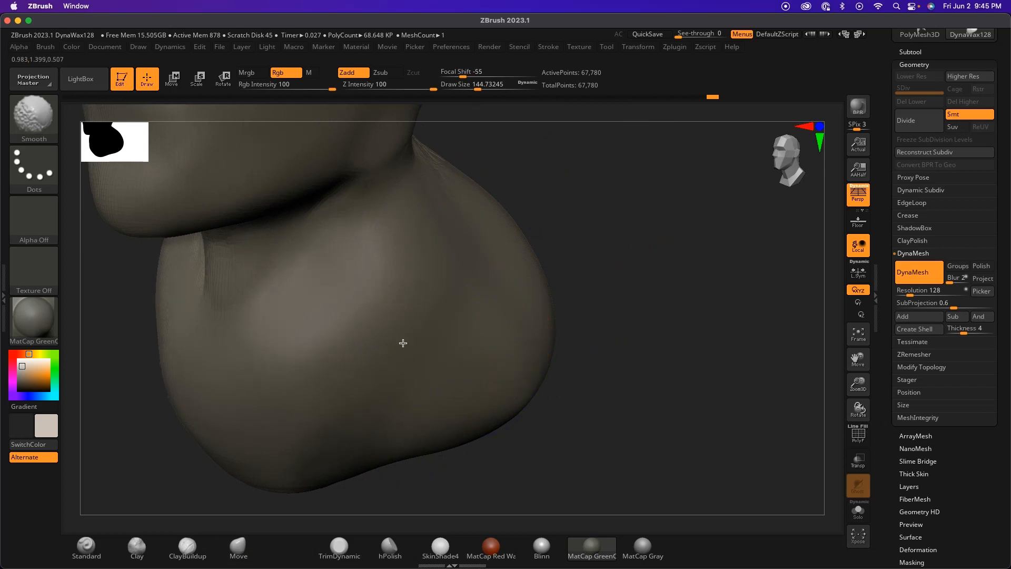
mouse_move(647, 309)
left_mouse_down()
mouse_move(600, 388)
mouse_move(688, 388)
mouse_move(534, 359)
left_mouse_up()
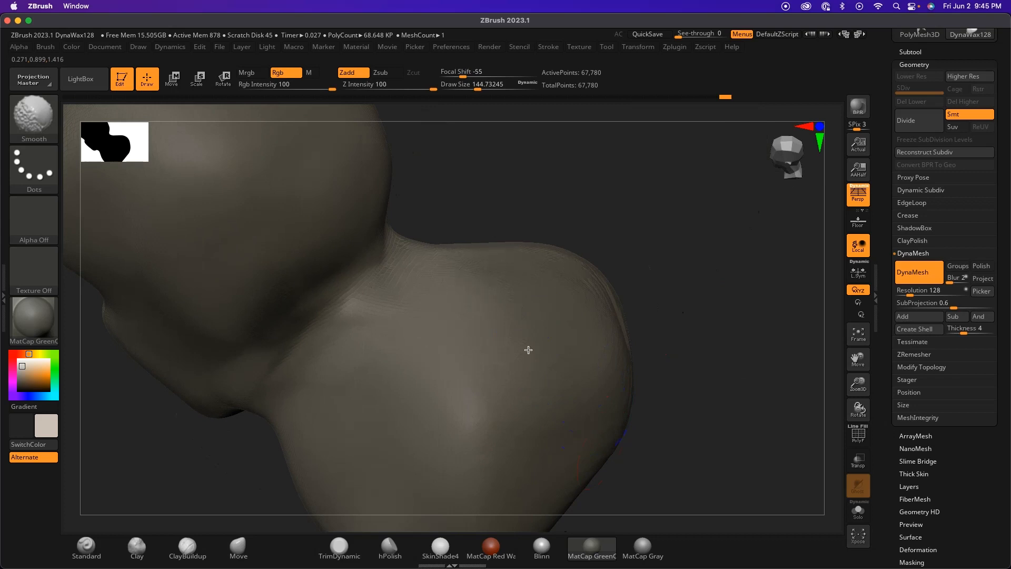
mouse_move(636, 227)
left_mouse_down()
mouse_move(598, 217)
mouse_move(650, 250)
mouse_move(685, 291)
left_mouse_up()
Step: Reselect the Move brush and smooth the cheeks and sides of the face
key("b")
key("m")
key("v")
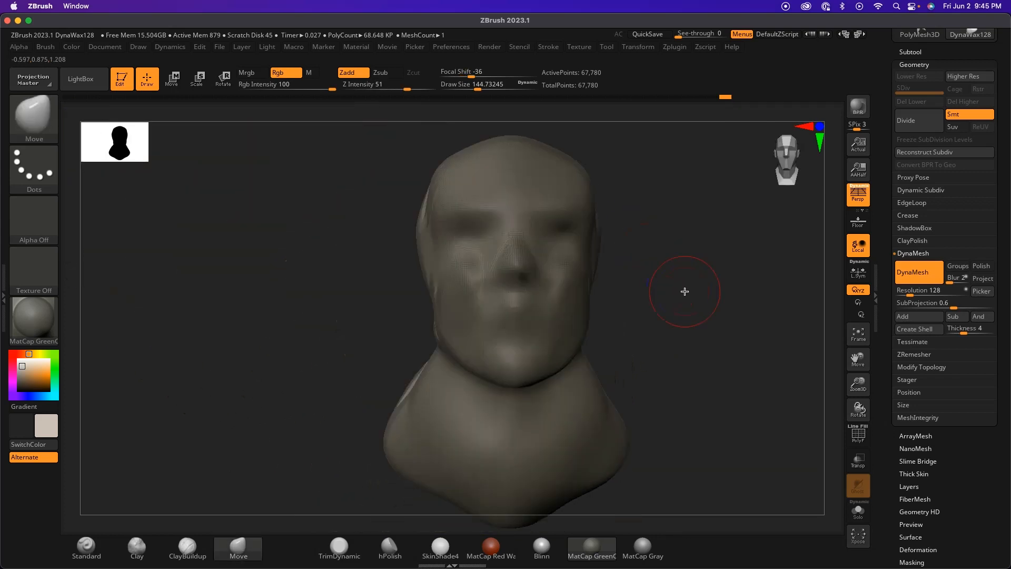
mouse_move(694, 328)
left_mouse_down()
mouse_move(655, 295)
mouse_move(651, 325)
left_mouse_up()
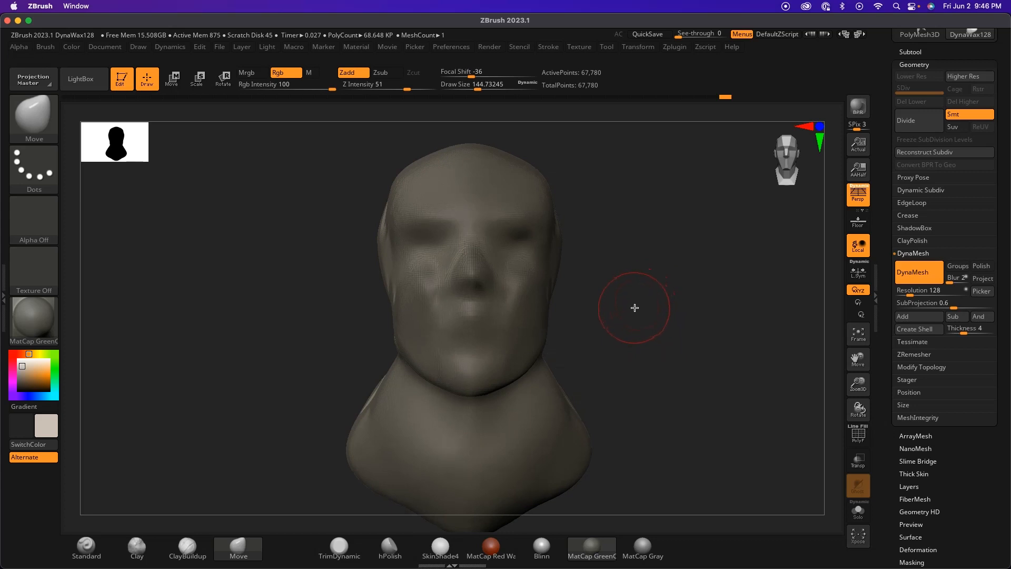
mouse_move(636, 306)
left_mouse_down()
mouse_move(638, 316)
mouse_move(618, 286)
mouse_move(638, 292)
mouse_move(642, 333)
mouse_move(586, 338)
mouse_move(609, 287)
mouse_move(652, 298)
mouse_move(643, 322)
mouse_move(706, 291)
mouse_move(679, 270)
mouse_move(714, 272)
mouse_move(649, 275)
mouse_move(711, 243)
mouse_move(589, 292)
left_mouse_up()
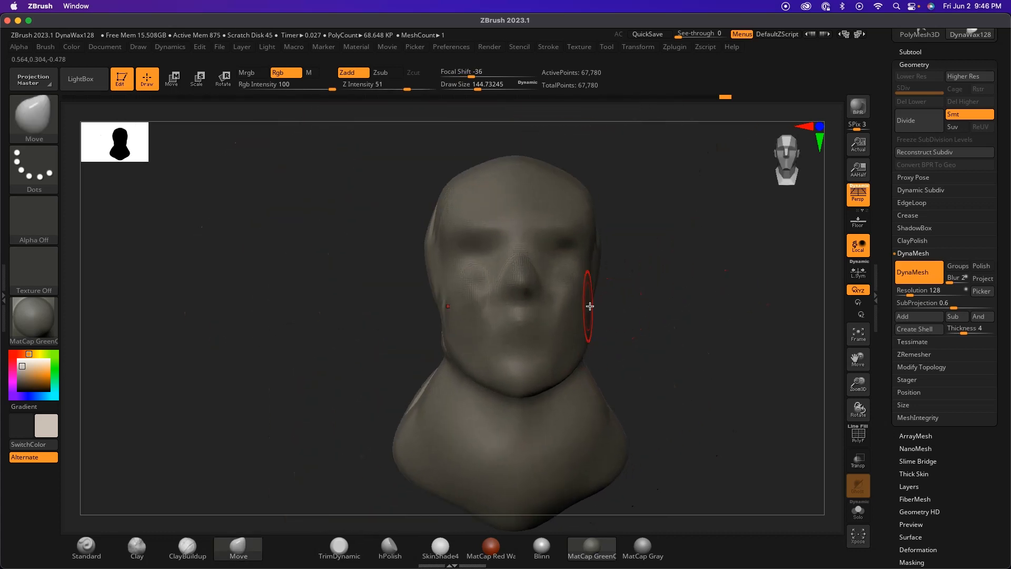
key("shift")
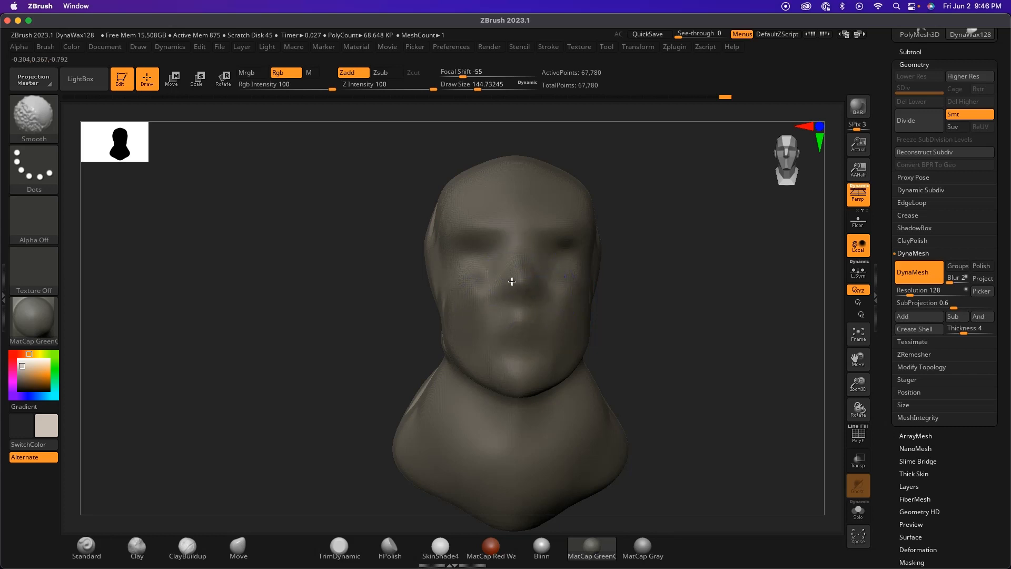
left_click_drag(441, 285, 445, 289, "shift")
Step: Smooth the side of the neck and its junction beneath the jaw
left_click_drag(679, 328, 591, 397)
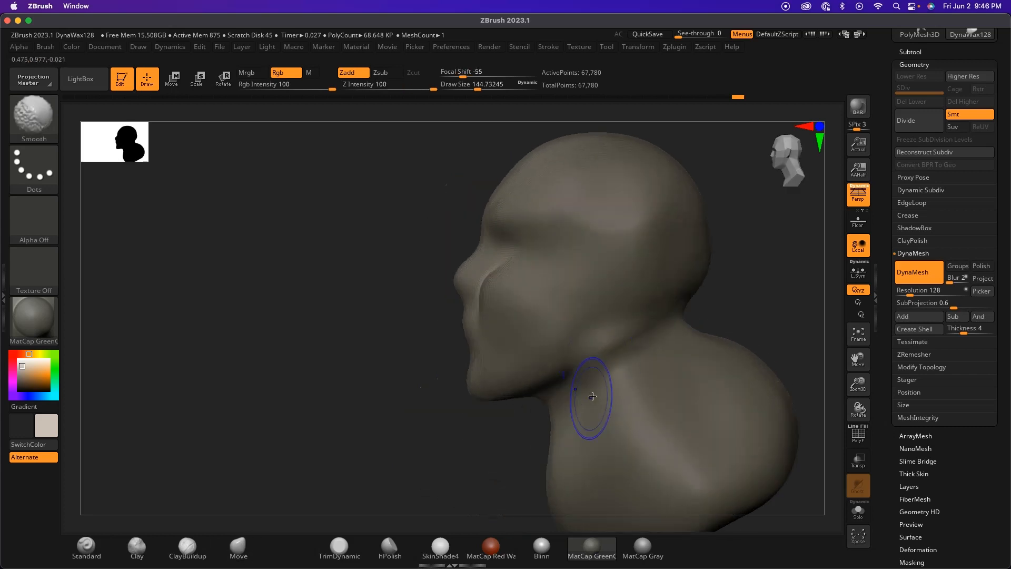
left_click_drag(504, 450, 593, 417)
mouse_move(631, 352)
left_mouse_down()
mouse_move(670, 330)
mouse_move(656, 361)
mouse_move(596, 361)
left_mouse_up()
mouse_move(662, 353)
left_mouse_down()
mouse_move(606, 348)
mouse_move(568, 430)
left_mouse_up()
Step: Reshape the chest and upper back in profile with the Move brush at a draw size of about 460
left_click_drag(746, 310, 609, 271, "alt")
mouse_move(520, 291)
left_mouse_down()
mouse_move(584, 273)
mouse_move(630, 277)
mouse_move(557, 295)
mouse_move(592, 294)
mouse_move(633, 276)
left_mouse_up()
key("space")
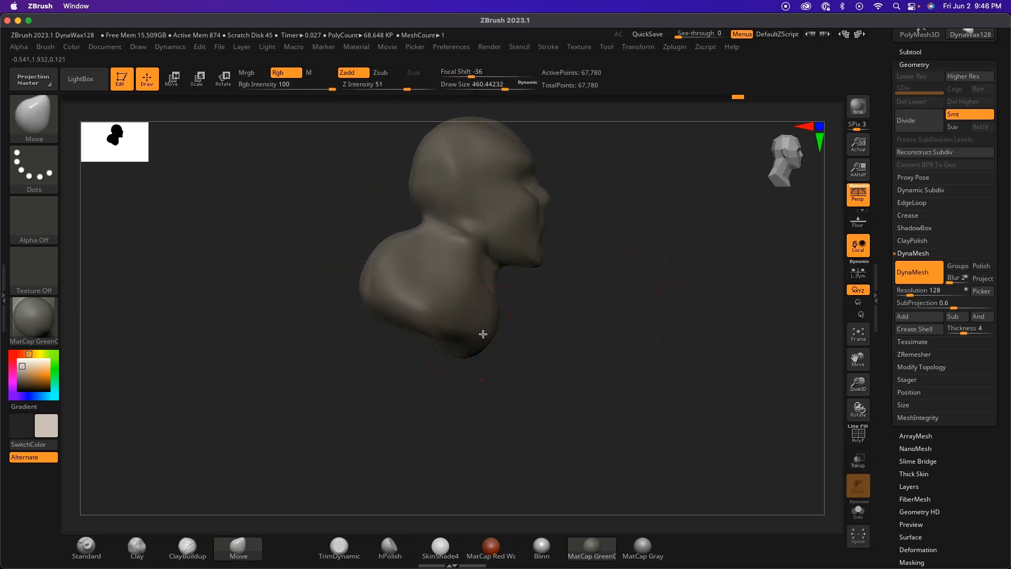
mouse_move(558, 376)
left_mouse_down()
mouse_move(488, 390)
mouse_move(503, 389)
left_mouse_up()
left_click_drag(590, 334, 596, 340)
left_click_drag(616, 398, 567, 388)
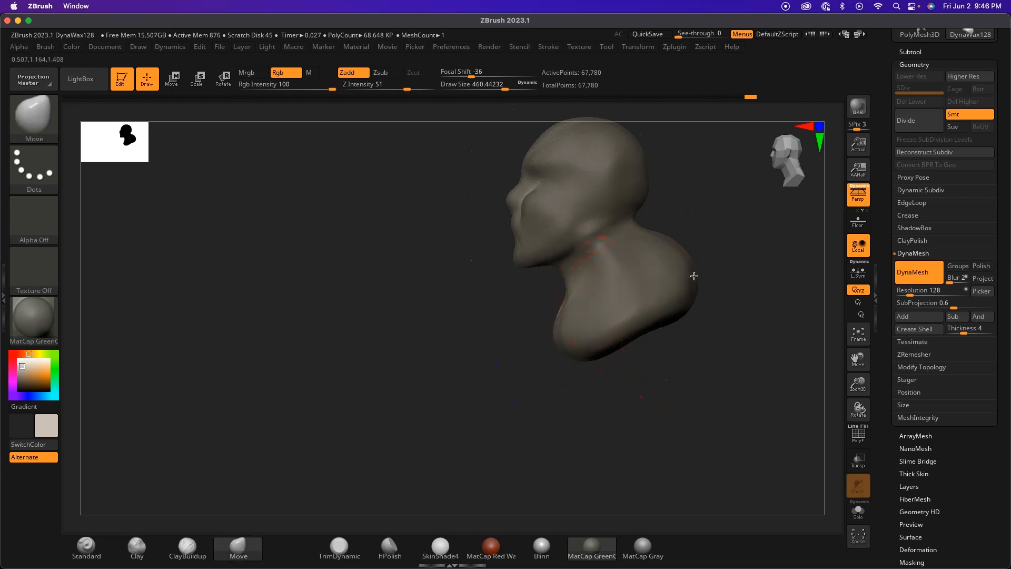
left_click_drag(736, 337, 670, 343)
Step: Pull the shoulders outward on both sides with the Move brush, reducing the draw size to about 293
left_click_drag(654, 396, 404, 461, "alt")
mouse_move(571, 368)
left_mouse_down()
mouse_move(600, 405)
mouse_move(584, 406)
mouse_move(597, 388)
mouse_move(677, 352)
mouse_move(593, 343)
left_mouse_up()
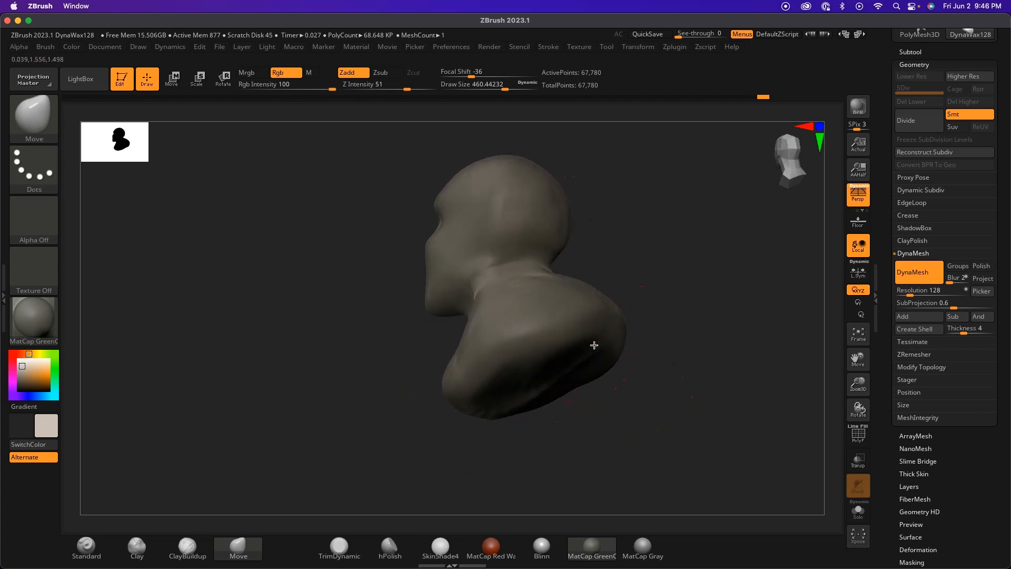
mouse_move(620, 342)
left_mouse_down()
mouse_move(598, 424)
mouse_move(593, 361)
mouse_move(451, 440)
mouse_move(587, 430)
mouse_move(557, 343)
mouse_move(588, 369)
mouse_move(562, 395)
mouse_move(494, 412)
left_mouse_up()
mouse_move(572, 376)
left_mouse_down()
mouse_move(578, 333)
mouse_move(593, 331)
left_mouse_up()
mouse_move(624, 386)
left_mouse_down("shift")
mouse_move(599, 351)
mouse_move(598, 300)
mouse_move(615, 320)
mouse_move(557, 302)
mouse_move(607, 299)
mouse_move(607, 363)
mouse_move(654, 292)
mouse_move(654, 345)
mouse_move(658, 326)
left_mouse_up("shift")
key("space")
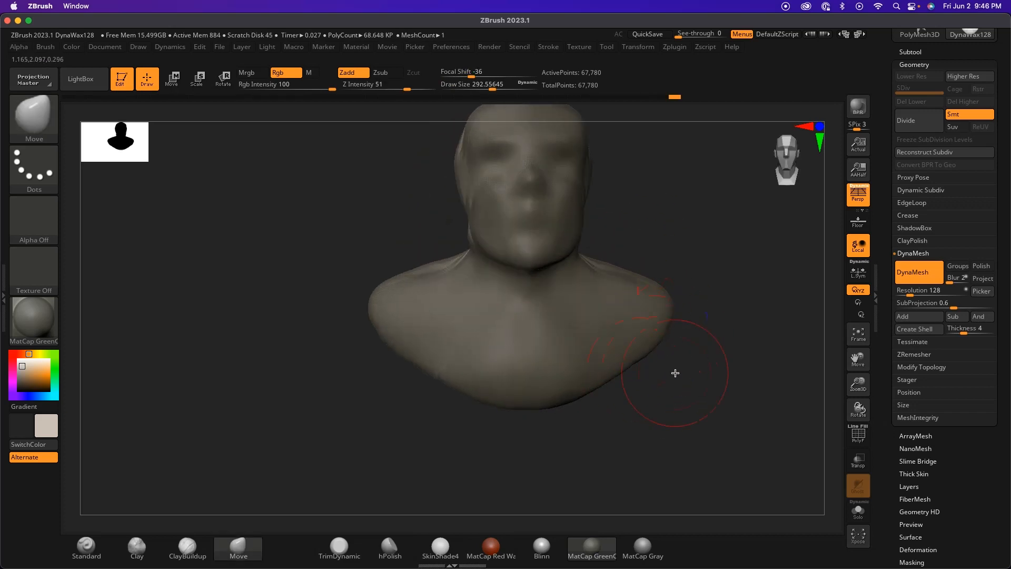
left_click_drag(662, 370, 636, 395)
Step: Smooth the tops of the shoulders and refine the slope from the nape into the upper back
key("shift")
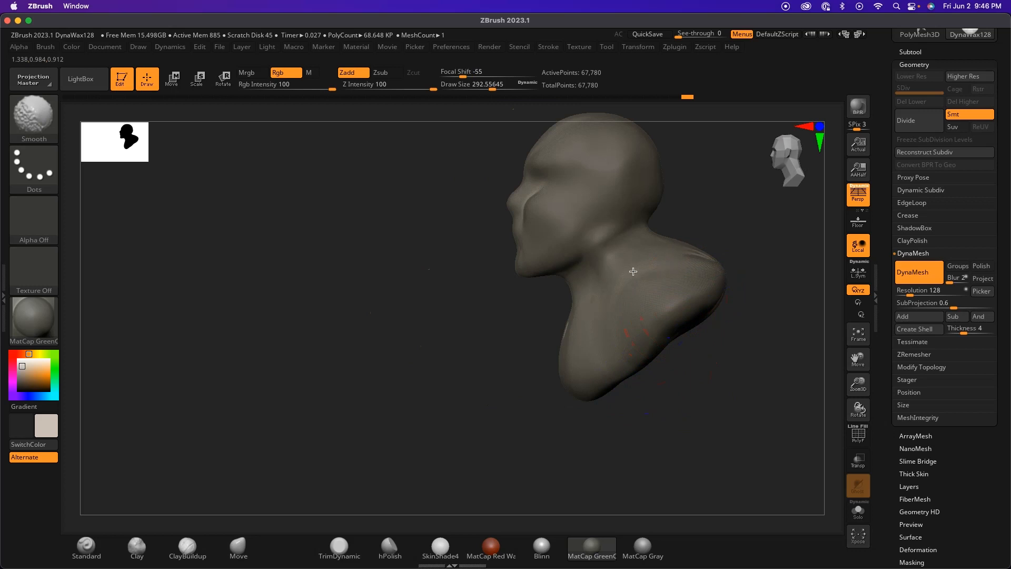
left_click_drag(661, 256, 663, 255)
left_click_drag(743, 253, 542, 386)
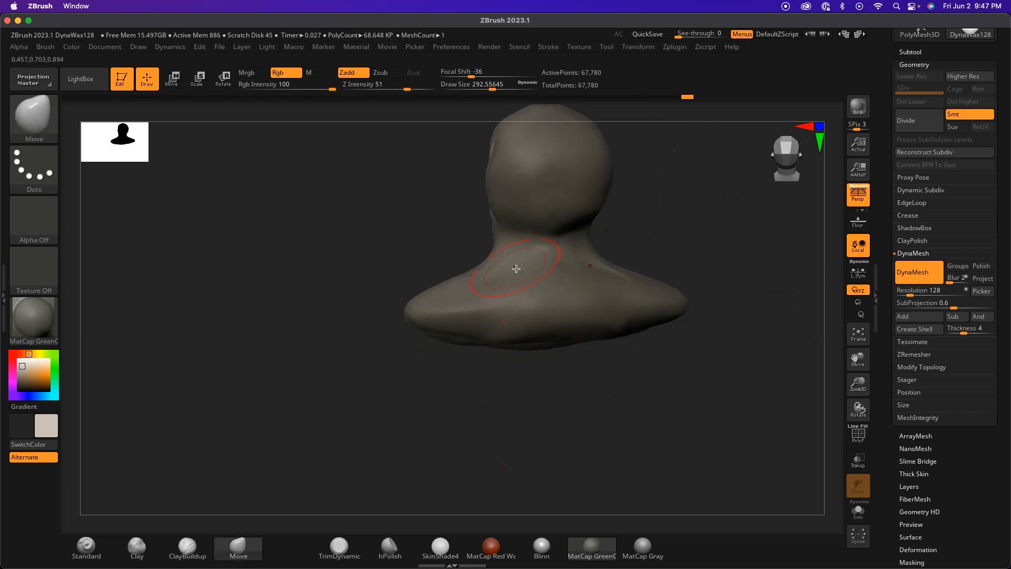
right_click_drag(524, 292, 561, 299)
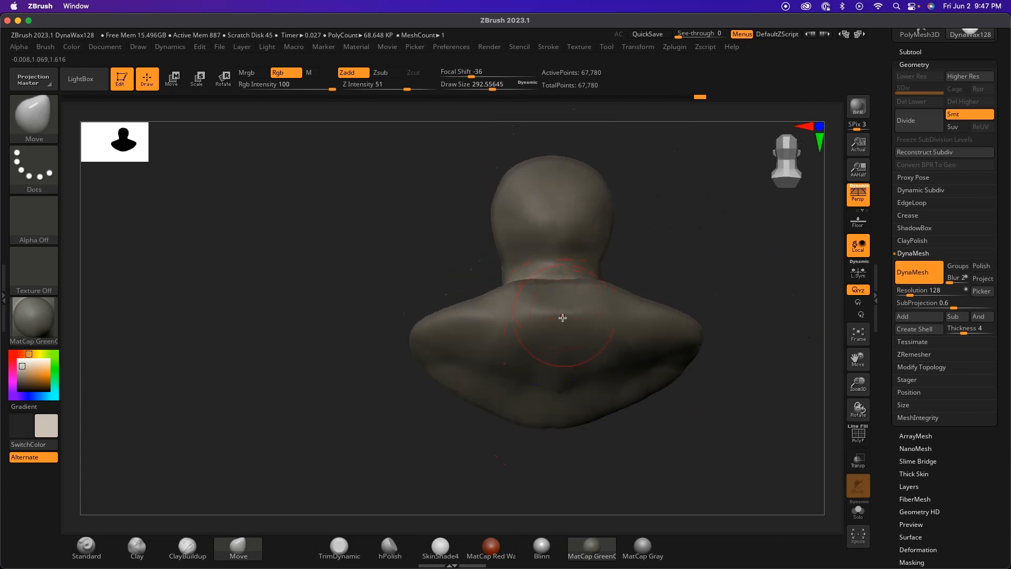
right_click_drag(481, 302, 464, 291)
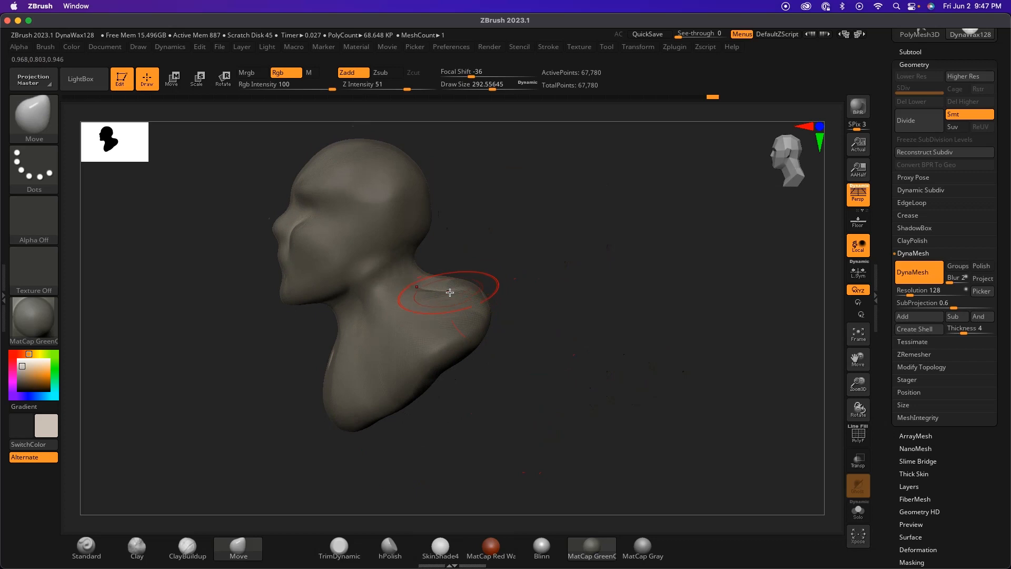
key("shift")
right_click_drag(523, 328, 462, 285)
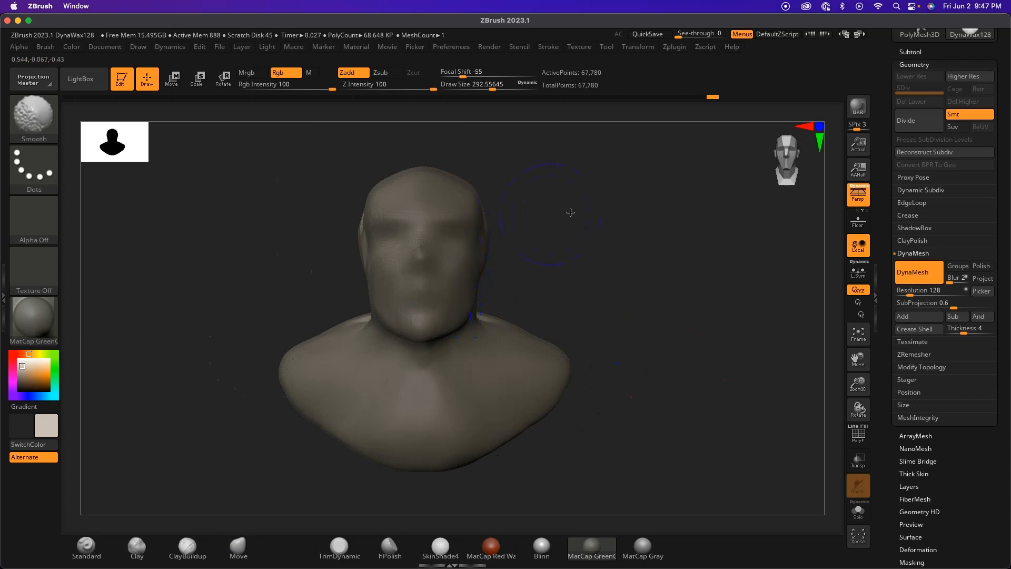
Step: Pull the back of the skull outward with the Move brush at a draw size of about 492
right_click_drag(600, 212, 539, 253)
key("space")
left_click_drag(603, 221, 620, 218)
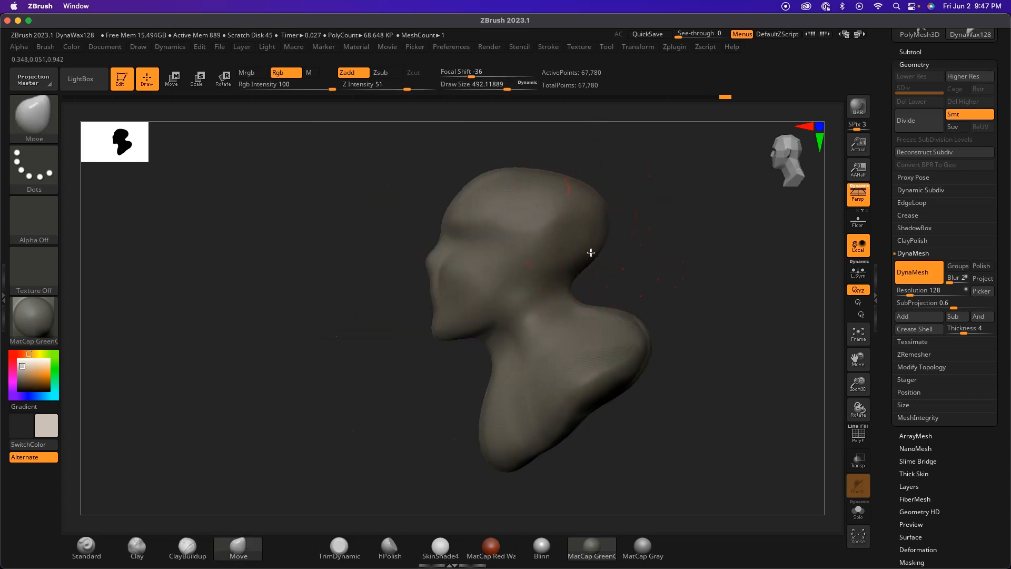
right_click_drag(646, 230, 669, 307)
mouse_move(689, 218)
right_mouse_down()
mouse_move(641, 339)
mouse_move(664, 298)
mouse_move(568, 327)
mouse_move(593, 336)
mouse_move(575, 310)
mouse_move(634, 313)
mouse_move(627, 230)
right_mouse_up()
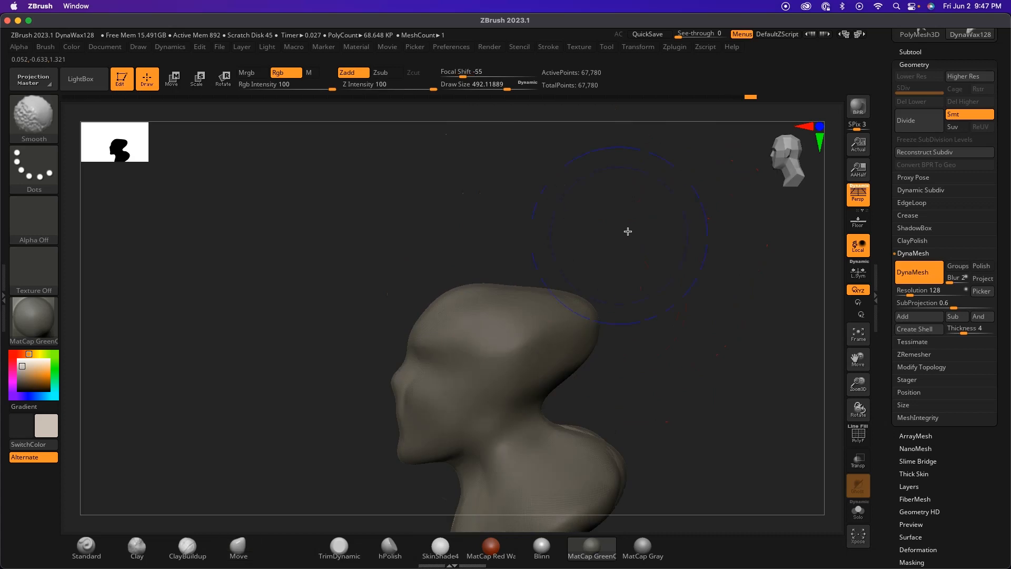
Step: Smooth the skull and face, and set the Move brush's draw size to about 331
key("shift")
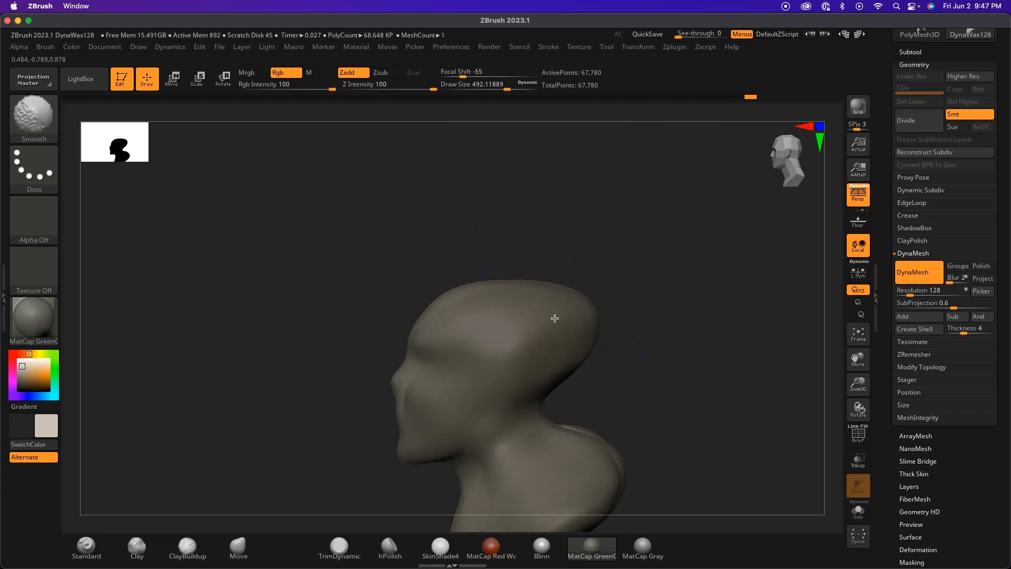
mouse_move(627, 329)
right_mouse_down()
mouse_move(684, 361)
mouse_move(598, 257)
right_mouse_up()
key("space")
left_click_drag(592, 247, 577, 248)
mouse_move(602, 254)
right_mouse_down()
mouse_move(622, 266)
mouse_move(604, 324)
mouse_move(717, 295)
mouse_move(633, 244)
mouse_move(643, 273)
mouse_move(658, 242)
mouse_move(589, 323)
mouse_move(632, 312)
mouse_move(603, 323)
mouse_move(614, 323)
right_mouse_up()
key("shift")
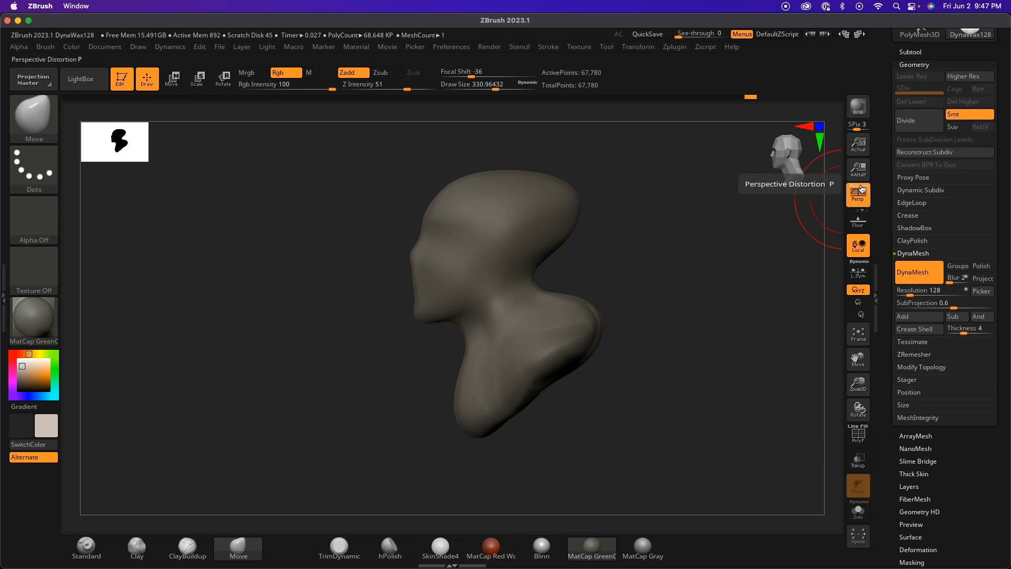
Step: Turn off perspective distortion and face the bust from the front
right_click_drag(666, 273, 714, 279, "shift")
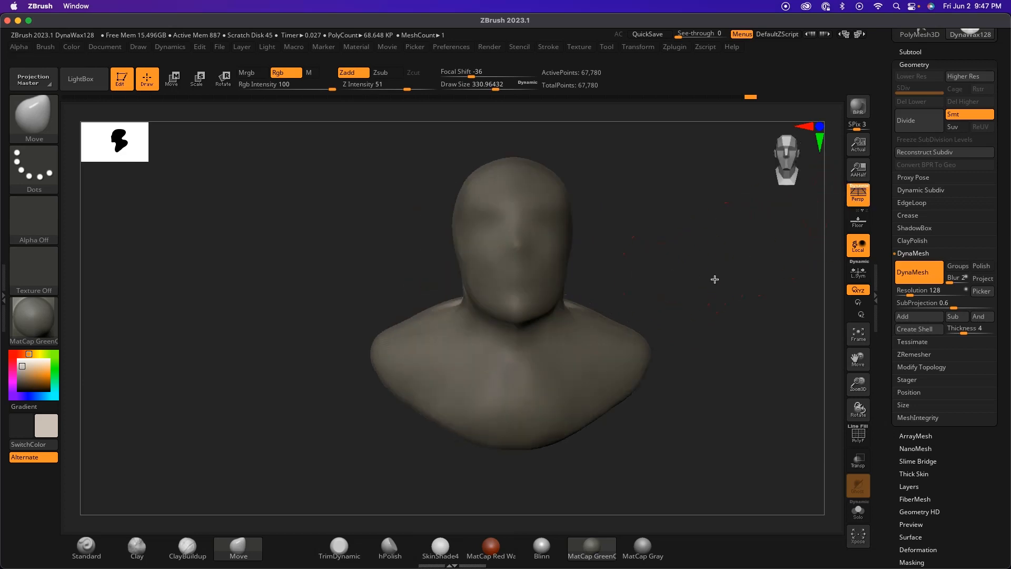
left_click(857, 200)
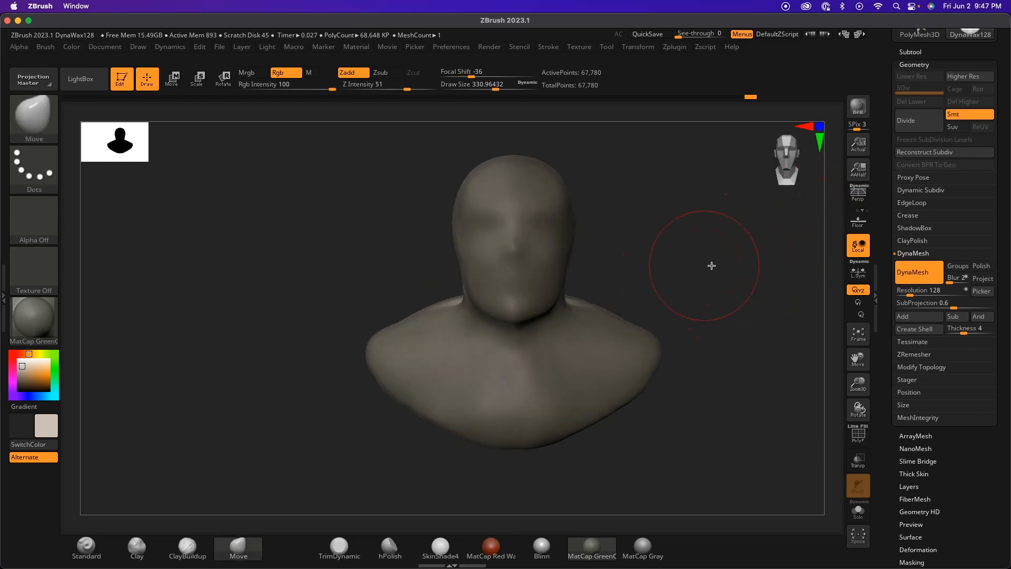
mouse_move(633, 276)
right_mouse_down()
mouse_move(586, 279)
mouse_move(633, 251)
mouse_move(638, 266)
mouse_move(700, 258)
mouse_move(661, 246)
mouse_move(687, 245)
mouse_move(643, 279)
mouse_move(677, 258)
right_mouse_up()
key("shift")
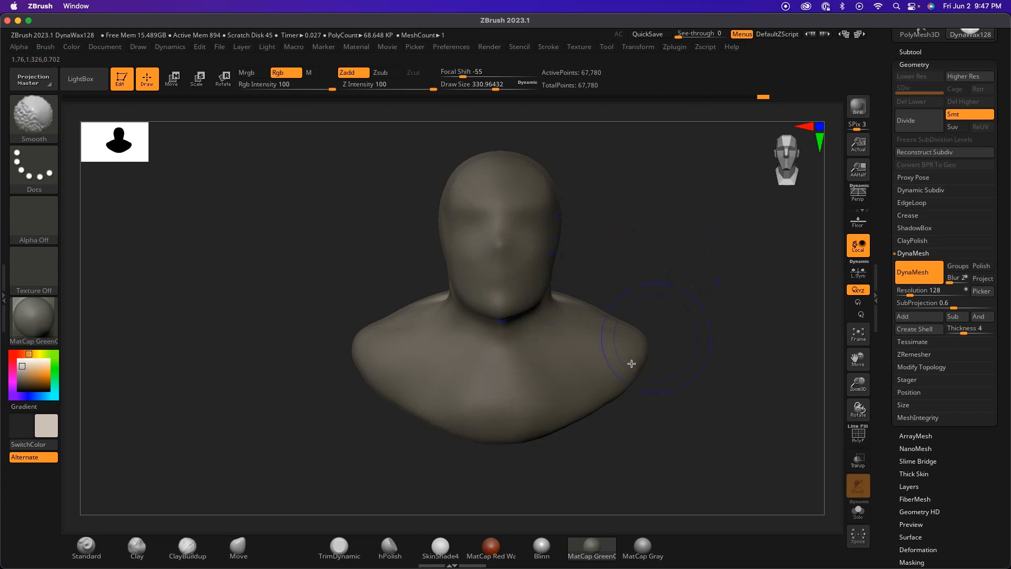
mouse_move(672, 289)
right_mouse_down()
mouse_move(683, 277)
mouse_move(672, 269)
mouse_move(663, 289)
mouse_move(681, 273)
mouse_move(675, 223)
right_mouse_up()
Step: Reduce the draw size to about 120 and switch to the Standard brush
key("space")
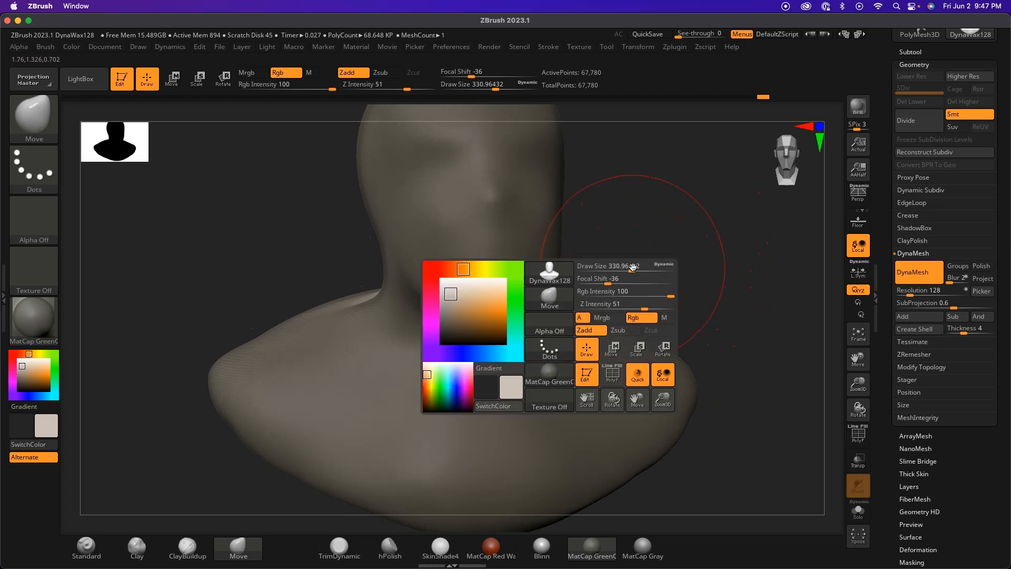
left_click_drag(632, 267, 626, 269)
left_click_drag(615, 269, 609, 269)
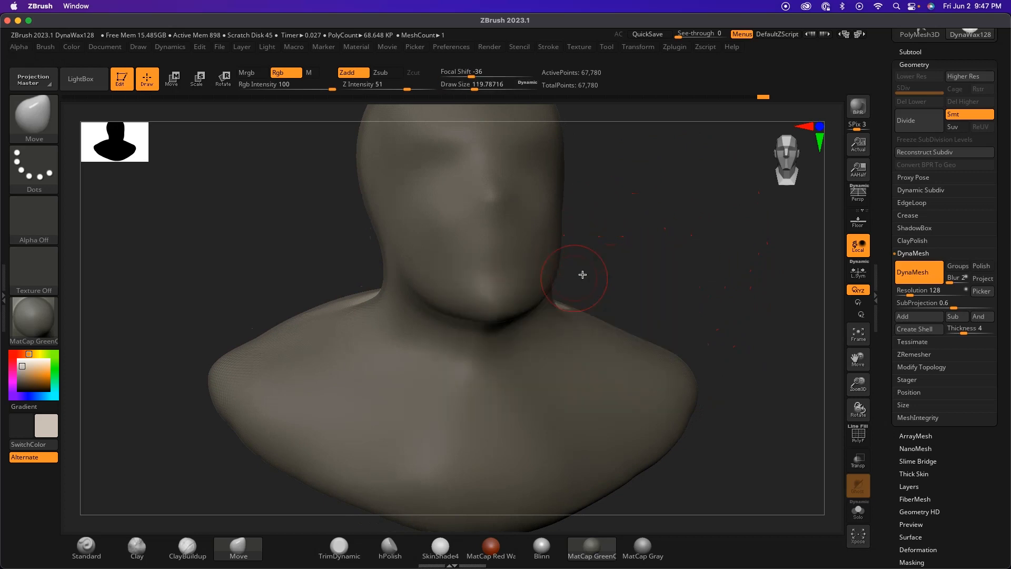
left_click(98, 553)
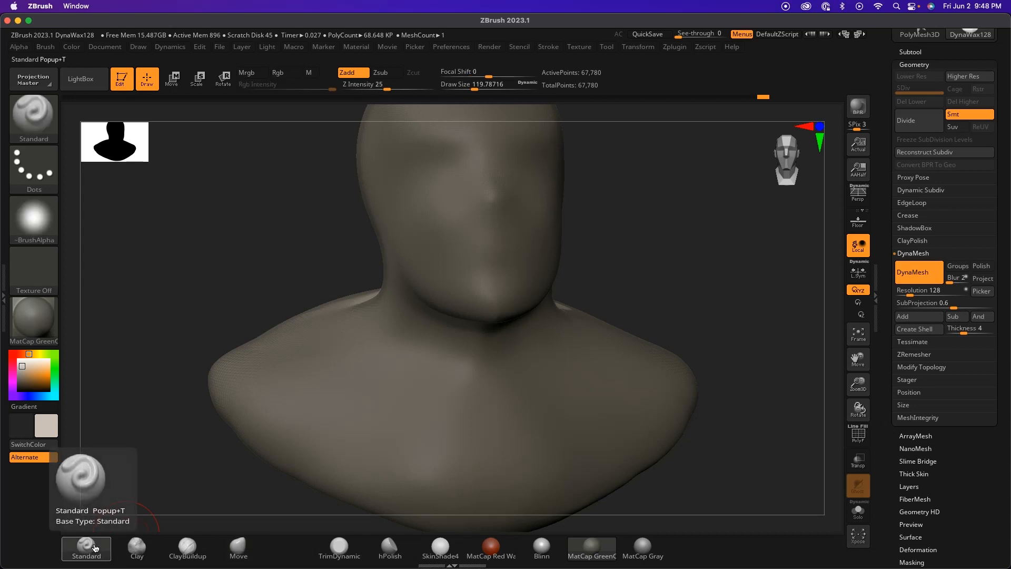
Step: Switch to the DamStandard brush from the sculpting brush library
left_click(94, 546)
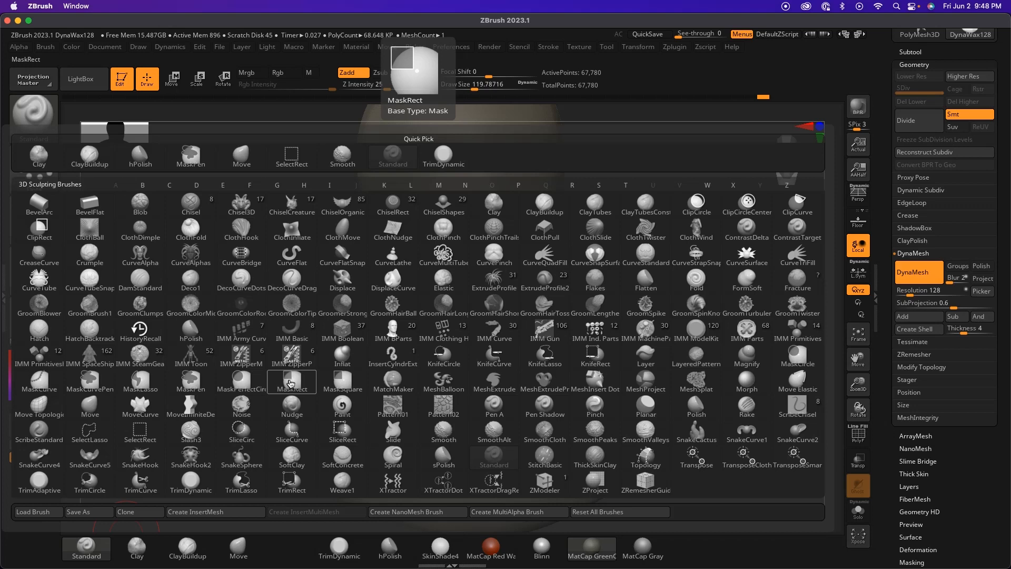
key("d")
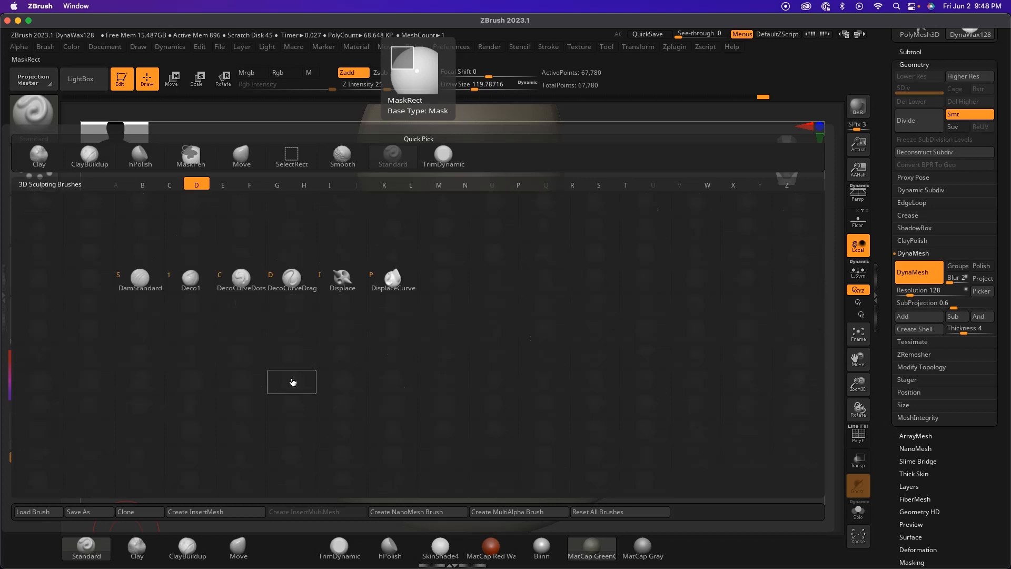
key("Escape")
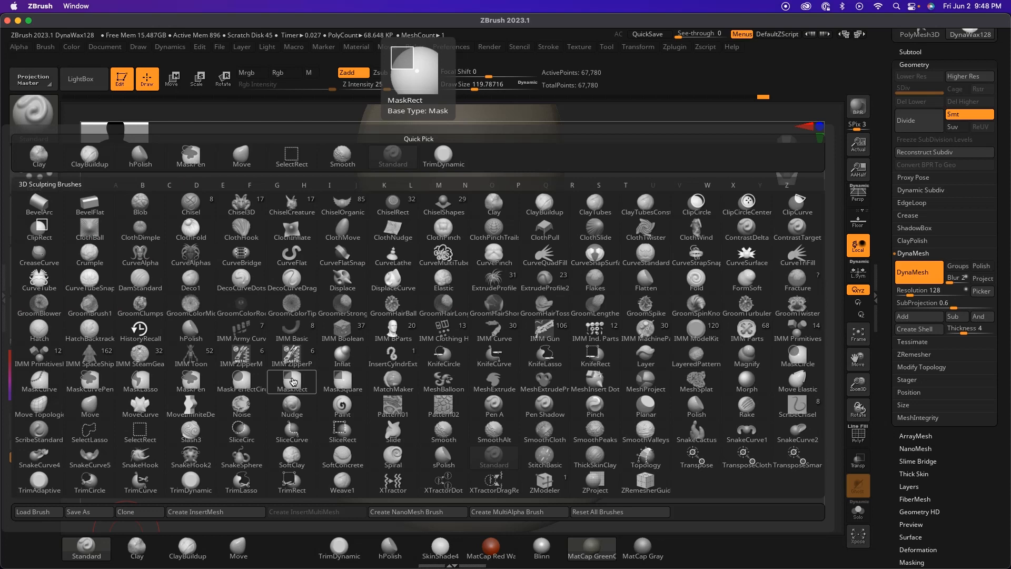
key("d")
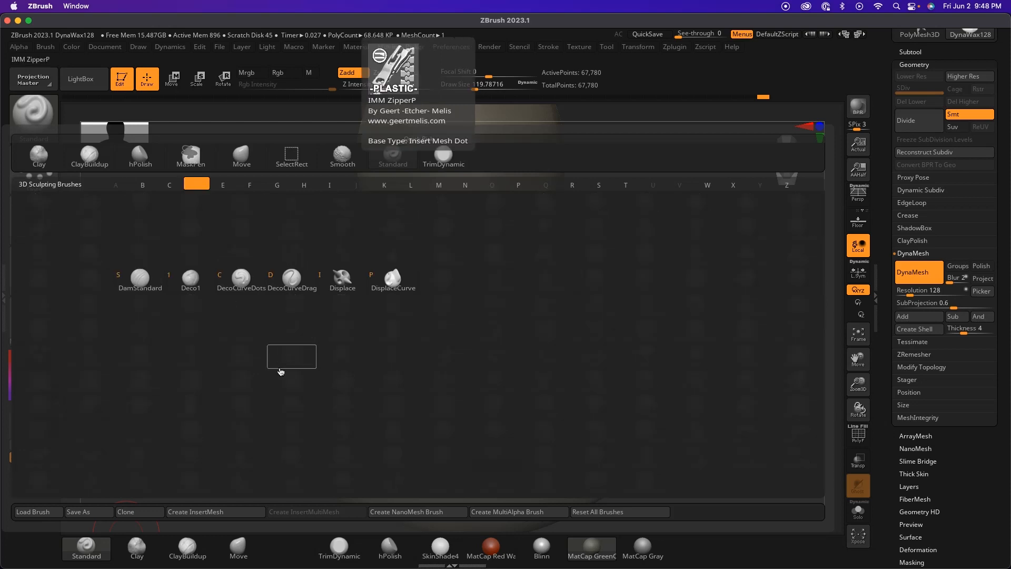
key("s")
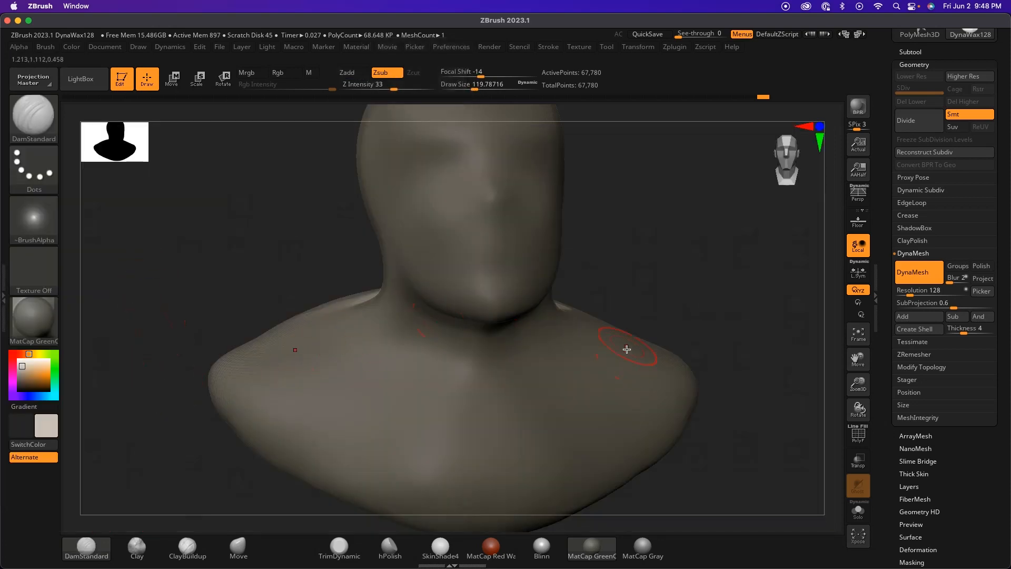
Step: Carve the brow creases and the outlines of both eye sockets symmetrically on the front of the face
left_click_drag(684, 277, 650, 332)
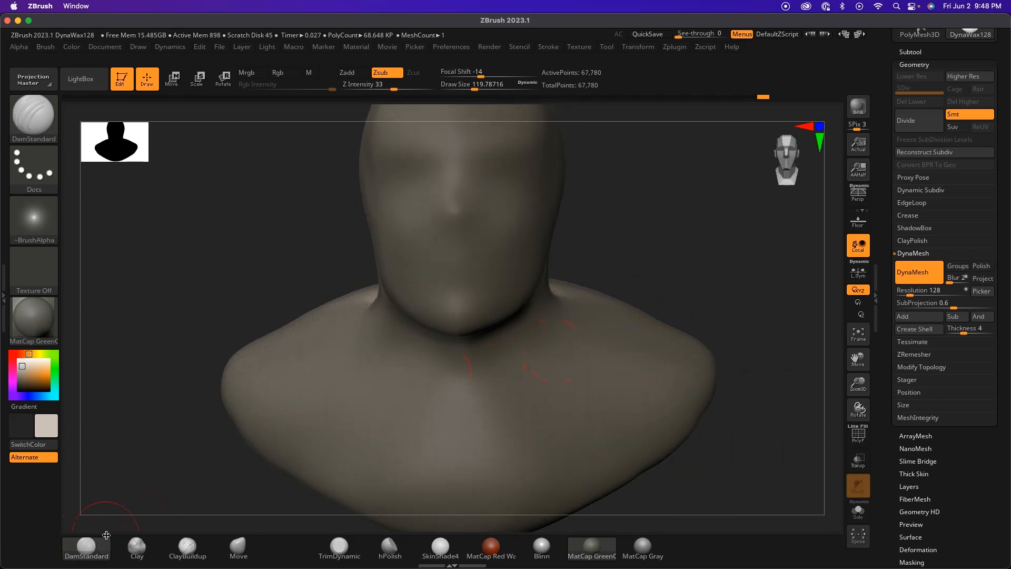
mouse_move(631, 244)
left_mouse_down()
mouse_move(639, 239)
mouse_move(627, 270)
mouse_move(597, 277)
mouse_move(628, 252)
mouse_move(584, 241)
mouse_move(598, 235)
mouse_move(462, 240)
left_mouse_up()
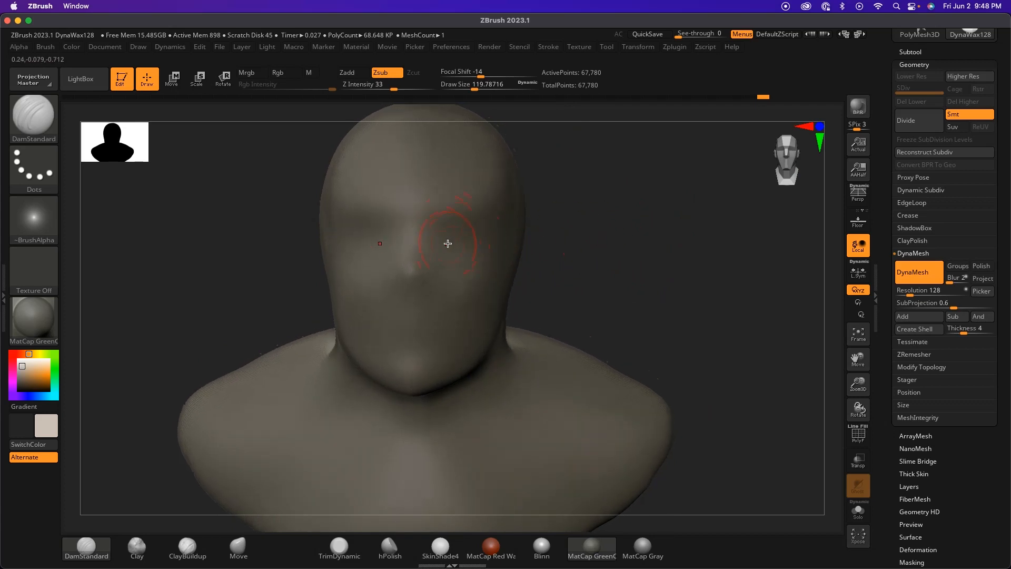
left_click_drag(442, 237, 479, 217)
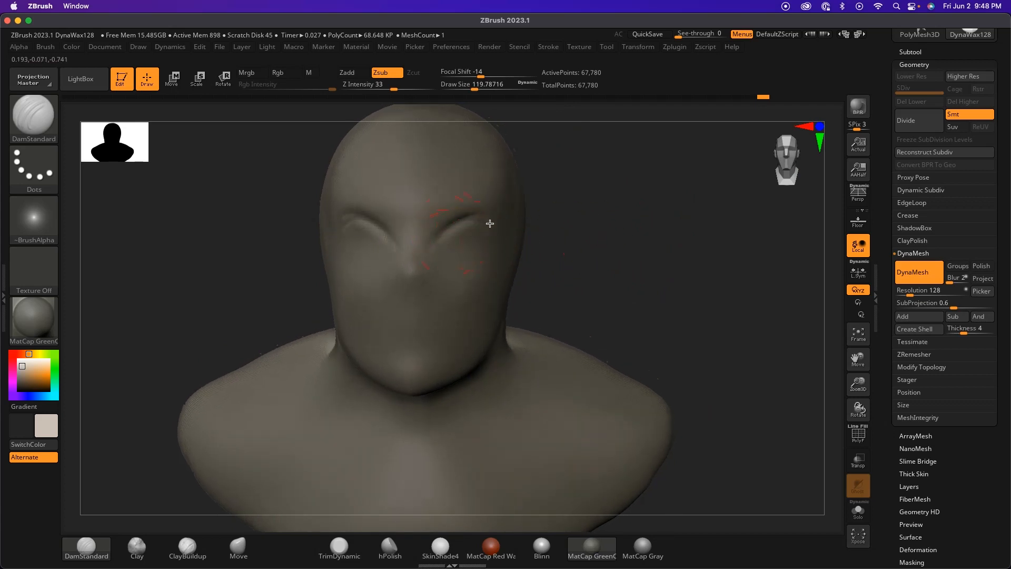
mouse_move(576, 241)
left_mouse_down()
mouse_move(444, 252)
mouse_move(451, 264)
mouse_move(519, 223)
mouse_move(460, 222)
left_mouse_up()
left_click_drag(327, 397, 421, 388)
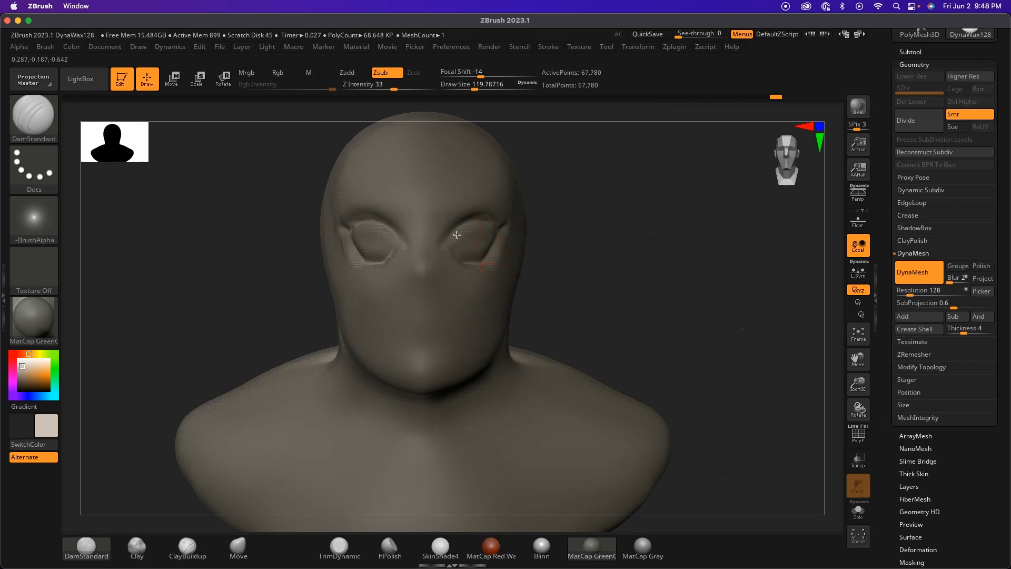
Step: Smooth the eye sockets and recarve their upper and lower rims into cleaner almond-shaped outlines
mouse_move(594, 264)
left_mouse_down()
mouse_move(557, 270)
mouse_move(599, 268)
mouse_move(515, 253)
left_mouse_up()
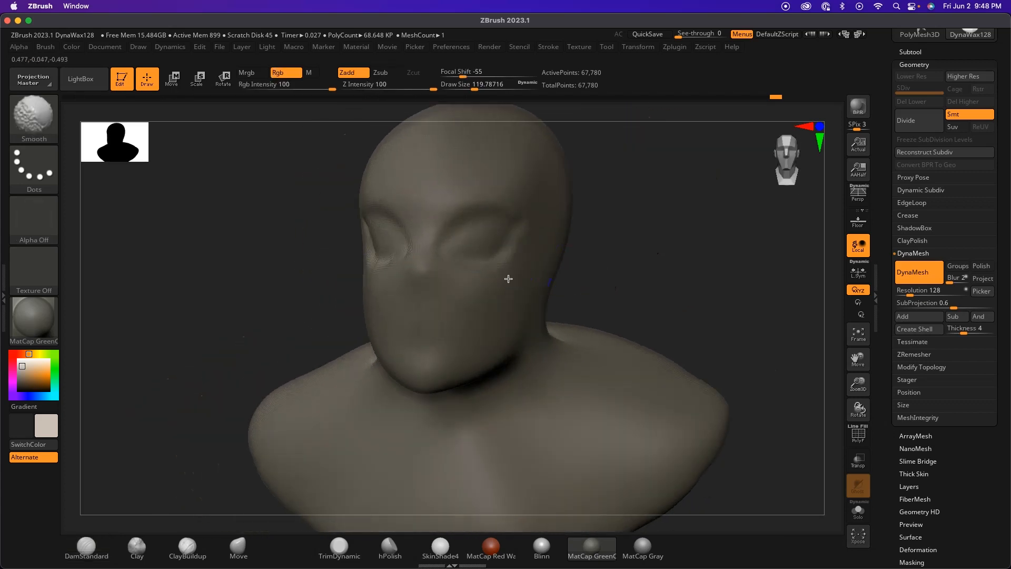
left_click_drag(448, 253, 480, 210)
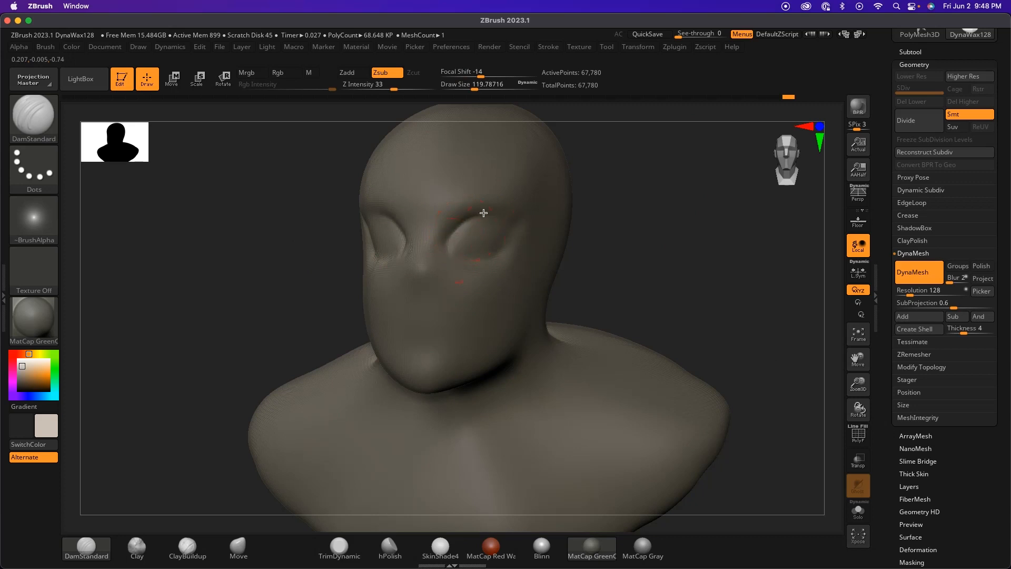
mouse_move(454, 255)
left_mouse_down()
mouse_move(476, 265)
mouse_move(513, 225)
left_mouse_up()
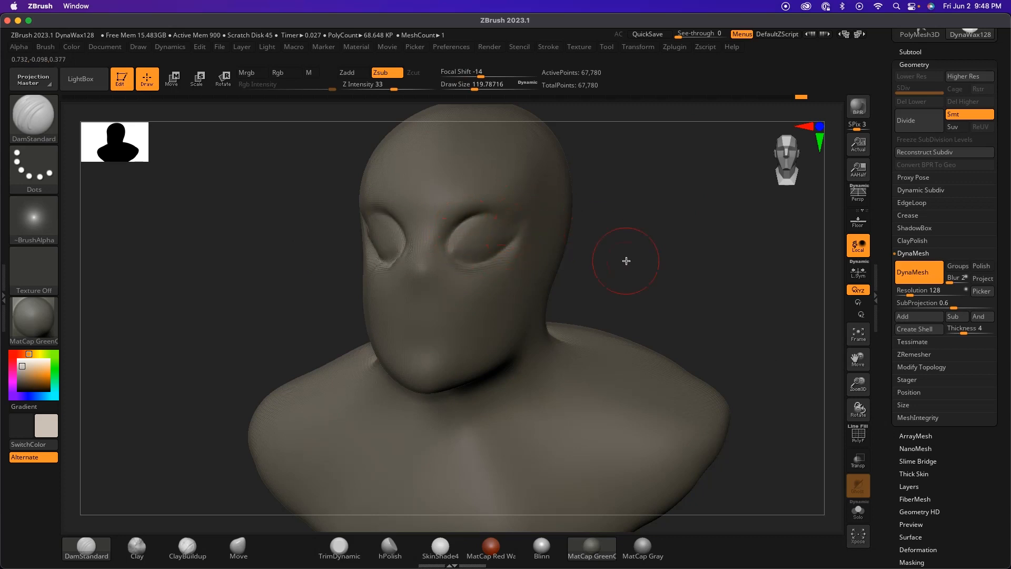
left_click_drag(625, 260, 584, 267, "shift")
mouse_move(360, 347)
left_mouse_down()
mouse_move(402, 355)
mouse_move(485, 225)
mouse_move(456, 229)
mouse_move(468, 243)
left_mouse_up()
left_click_drag(646, 234, 691, 231, "shift")
left_click_drag(624, 281, 574, 220)
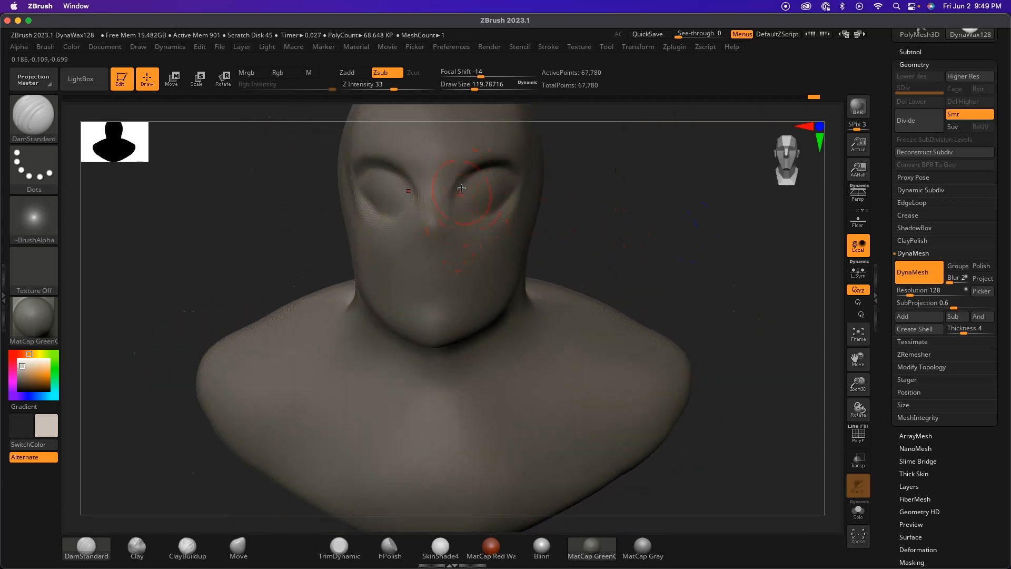
left_click_drag(574, 231, 523, 203)
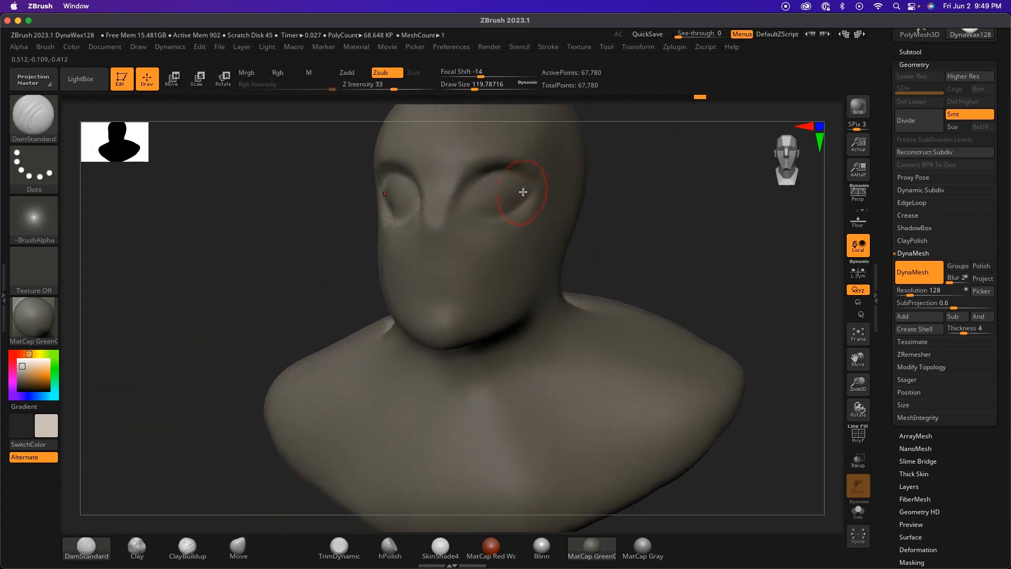
Step: Reduce the draw size to about 104 and deepen the inner eye corners and lower rims beside the nose bridge
key("space")
left_click_drag(631, 190, 548, 201)
key("shift")
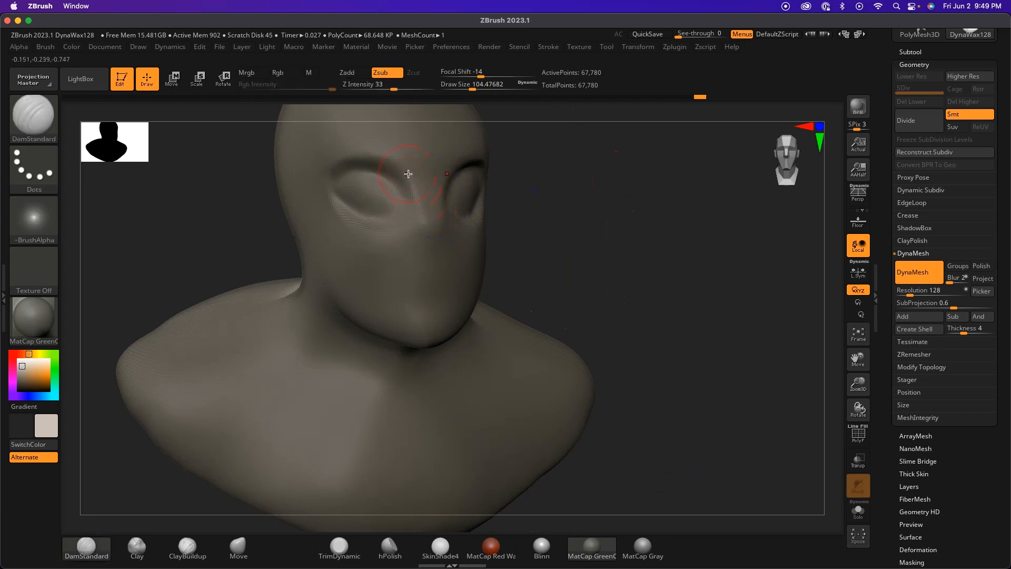
left_click_drag(405, 193, 416, 206)
left_click_drag(495, 247, 574, 226)
mouse_move(523, 183)
left_mouse_down()
mouse_move(566, 245)
mouse_move(600, 262)
mouse_move(591, 248)
mouse_move(604, 200)
mouse_move(595, 211)
mouse_move(611, 206)
mouse_move(542, 226)
left_mouse_up()
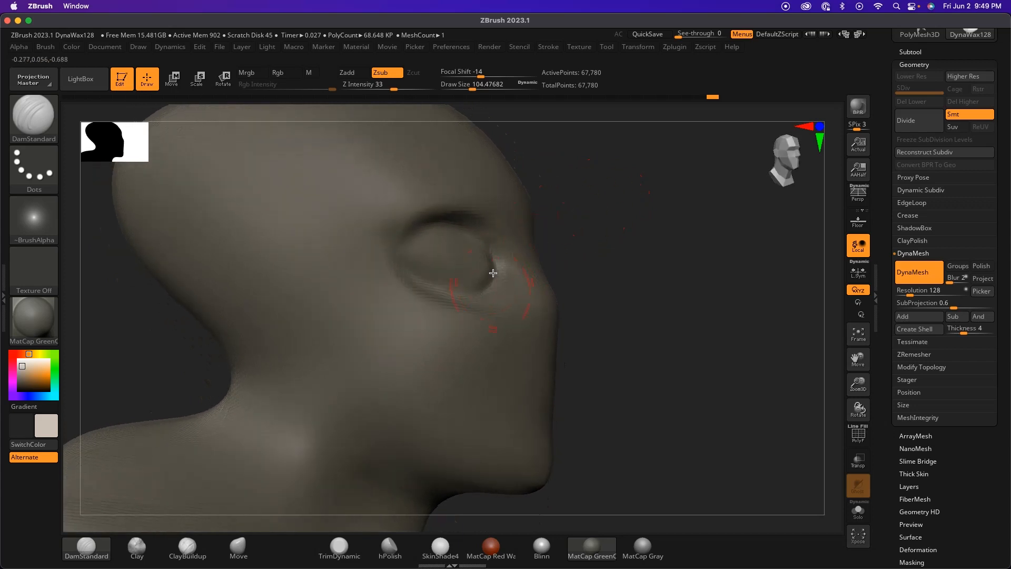
left_click_drag(451, 286, 561, 245)
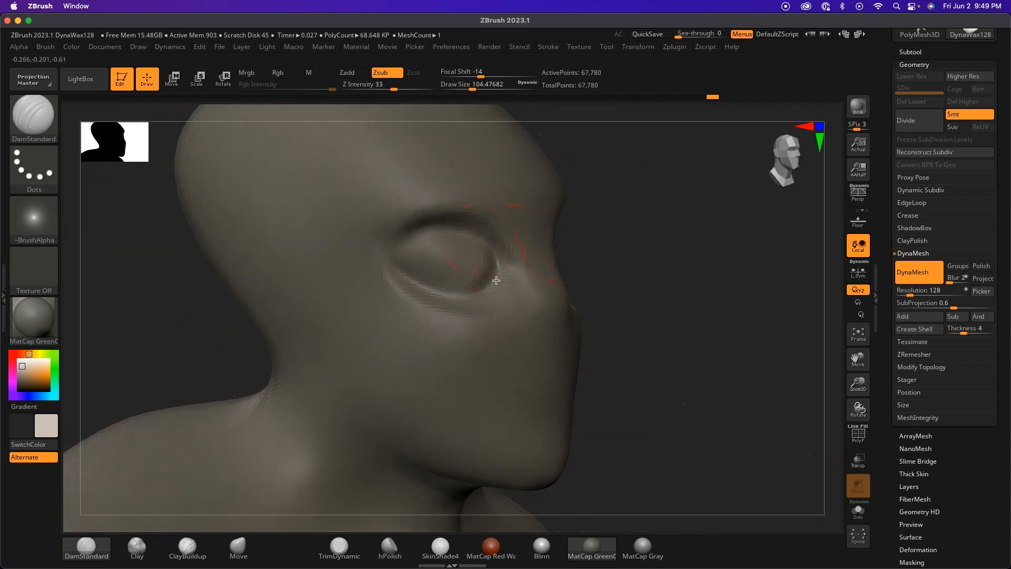
left_click_drag(497, 262, 492, 253)
Step: Refine the upper and inner eye socket creases and smooth the surface between and around the eyes
left_click_drag(600, 232, 486, 222)
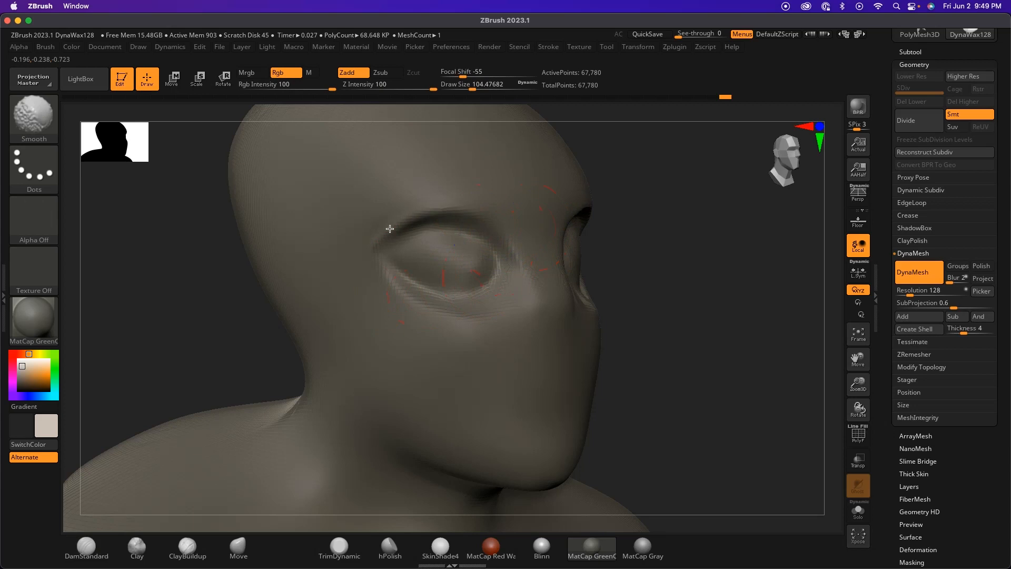
left_click_drag(542, 244, 633, 239)
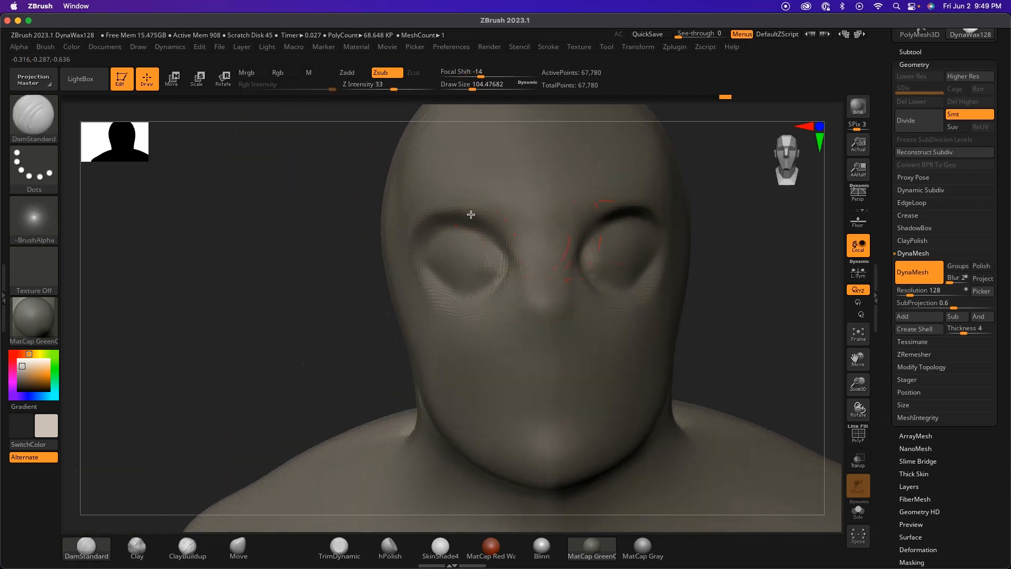
left_click_drag(512, 251, 519, 267)
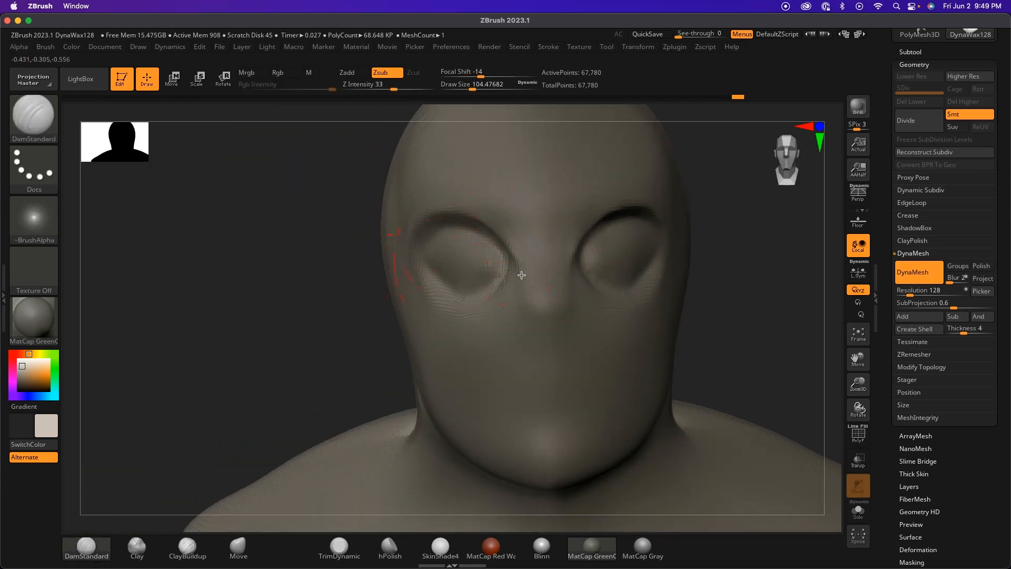
left_click_drag(569, 266, 554, 199, "shift")
mouse_move(741, 228)
left_mouse_down()
mouse_move(654, 255)
mouse_move(632, 225)
left_mouse_up()
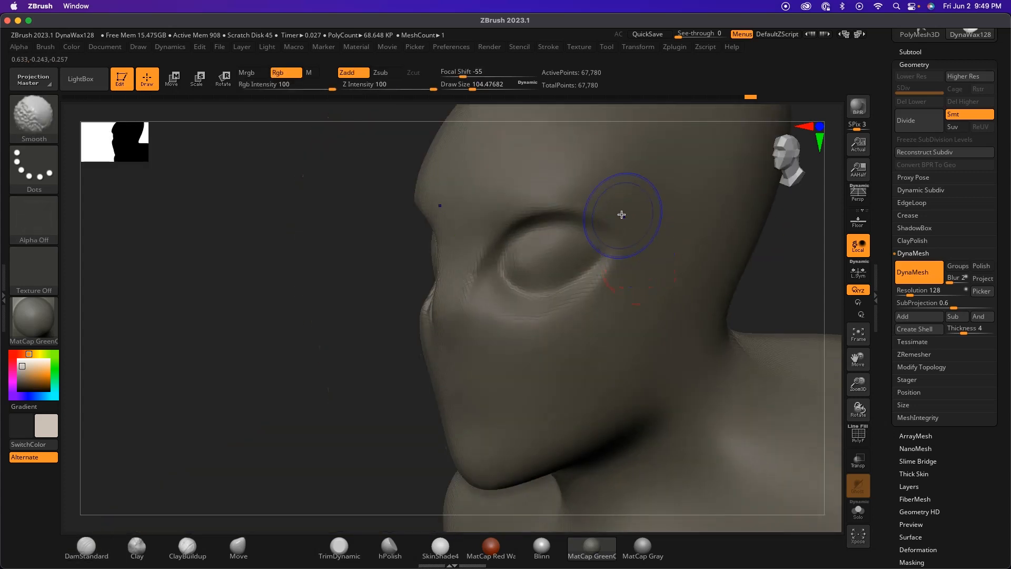
Step: Carve the sides of the nose bridge beside the inner eye corners and smooth the strokes
left_click_drag(341, 381, 548, 329)
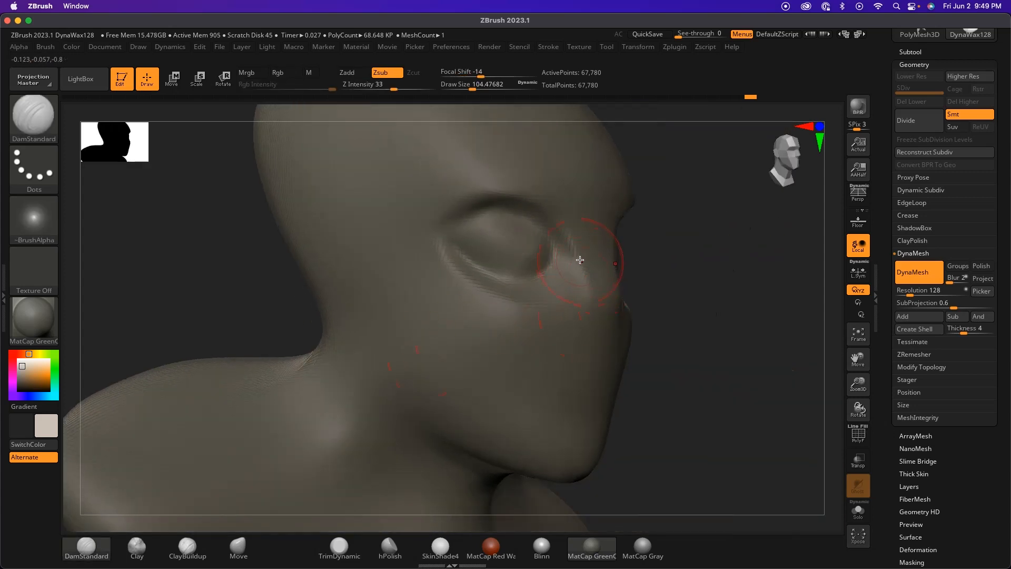
left_click_drag(589, 245, 593, 284, "shift")
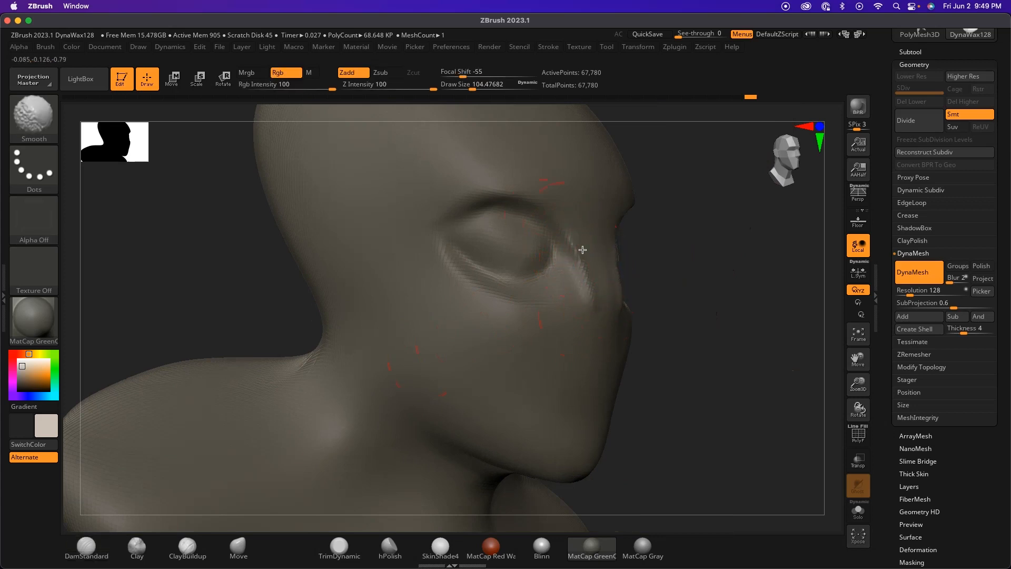
left_click_drag(680, 269, 628, 254, "alt")
left_click_drag(584, 210, 538, 220, "shift")
left_click_drag(689, 263, 726, 258)
mouse_move(510, 233)
left_mouse_down("shift")
mouse_move(496, 233)
mouse_move(503, 227)
left_mouse_up("shift")
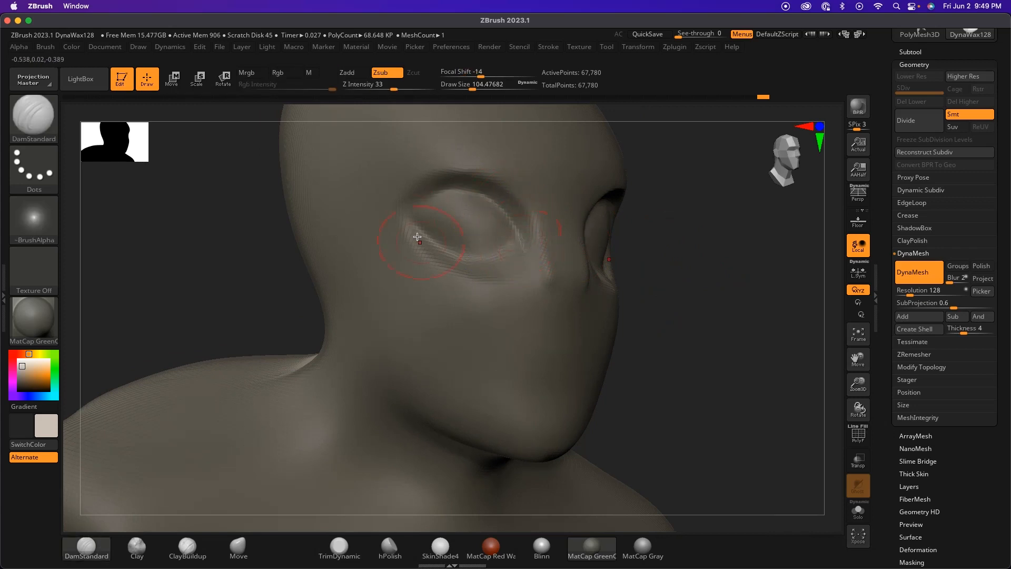
Step: Sharpen the lower eyelid creases and carve a fold running under the eyes toward the nose
left_click_drag(445, 249, 518, 238)
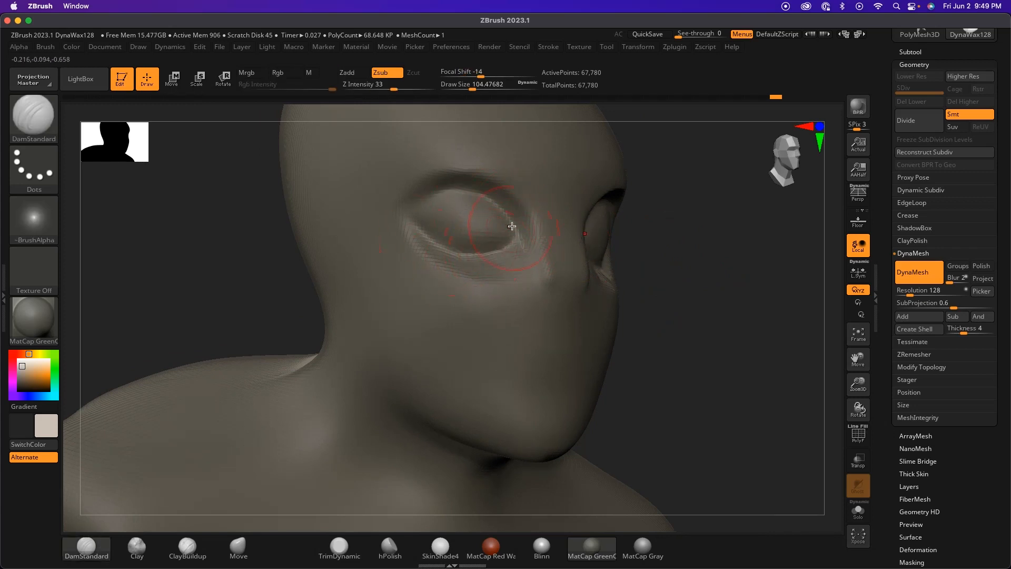
mouse_move(685, 260)
left_mouse_down()
mouse_move(697, 260)
mouse_move(684, 264)
left_mouse_up()
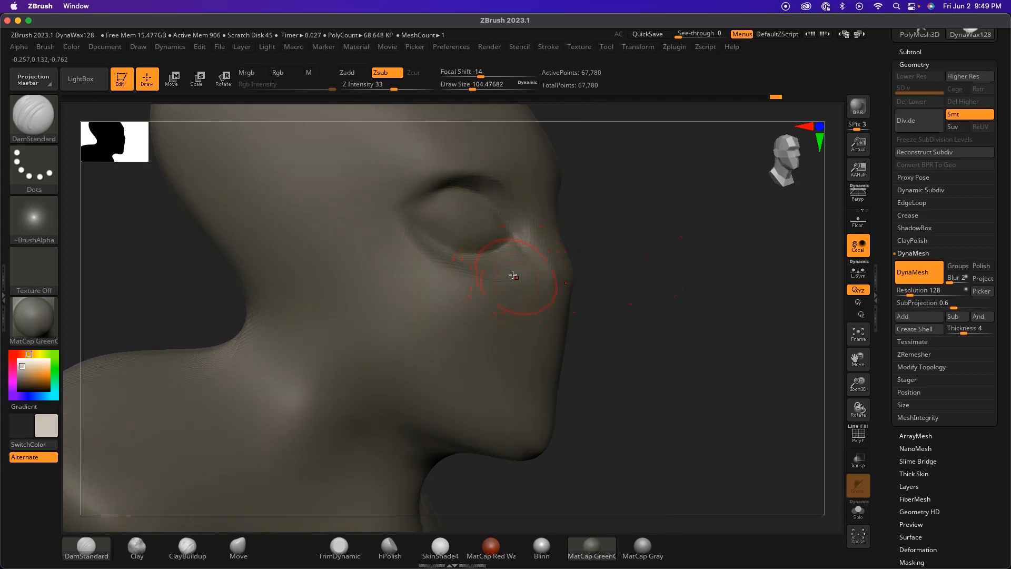
left_click_drag(523, 266, 510, 276, "shift")
left_click_drag(663, 297, 628, 300)
left_click_drag(500, 278, 550, 261)
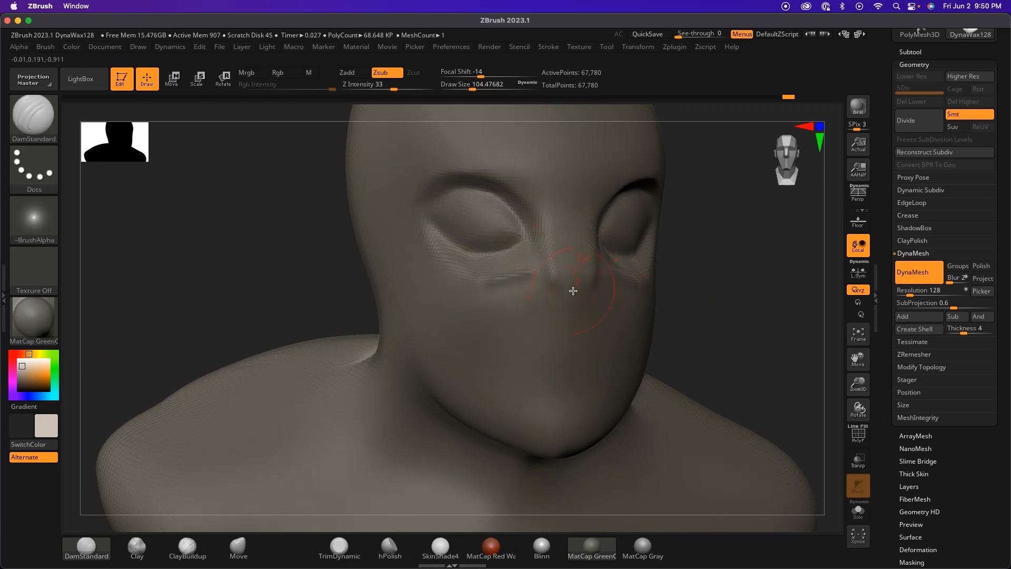
Step: Smooth the nose bridge and the inner brow area between the eyes
left_click_drag(674, 248, 641, 235)
left_click_drag(528, 200, 578, 211, "shift")
mouse_move(401, 352)
left_mouse_down("alt")
mouse_move(391, 336)
mouse_move(424, 303)
mouse_move(453, 296)
mouse_move(404, 288)
left_mouse_up("alt")
mouse_move(634, 203)
left_mouse_down("alt")
mouse_move(648, 242)
mouse_move(644, 255)
mouse_move(625, 253)
mouse_move(617, 266)
mouse_move(669, 222)
left_mouse_up("alt")
Step: Set the draw size to 112 and carve deep curved grooves below the cheekbones, running from the temples toward the mouth
key("space")
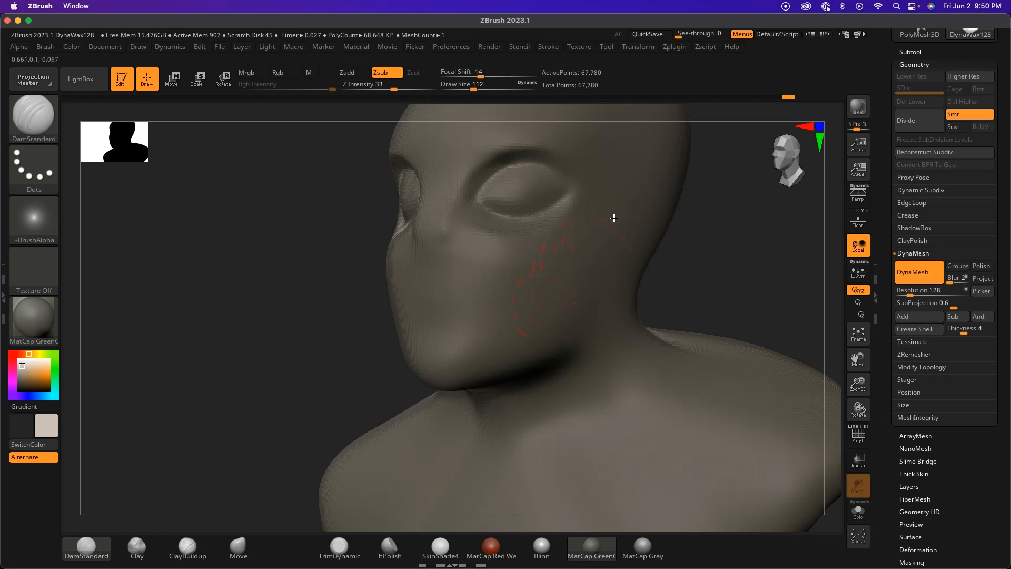
left_click_drag(555, 280, 599, 242)
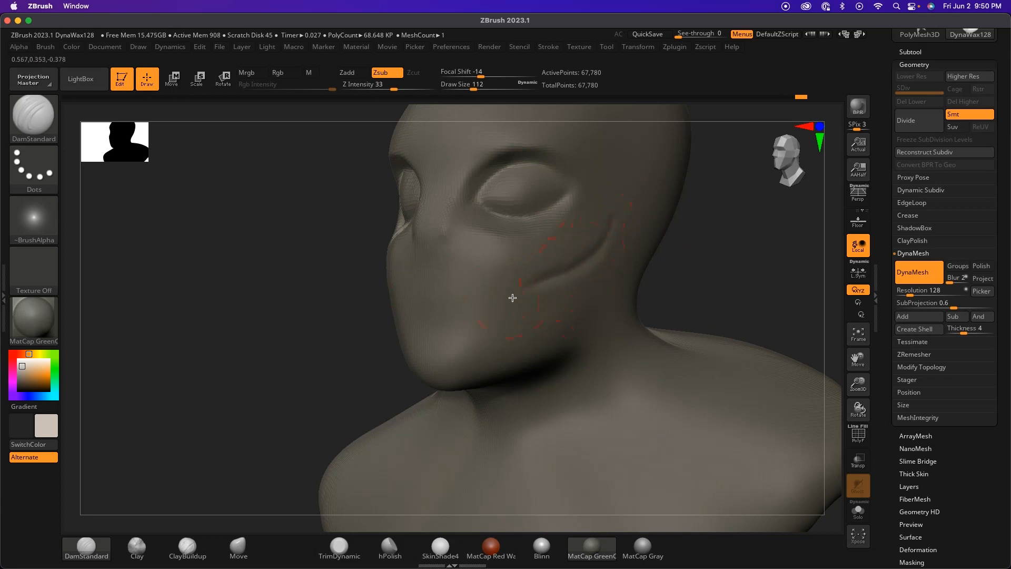
mouse_move(498, 307)
left_mouse_down()
mouse_move(498, 316)
mouse_move(583, 258)
mouse_move(584, 267)
left_mouse_up()
mouse_move(607, 212)
left_mouse_down()
mouse_move(533, 282)
mouse_move(562, 264)
mouse_move(508, 295)
mouse_move(605, 225)
mouse_move(581, 270)
left_mouse_up()
mouse_move(609, 219)
left_mouse_down()
mouse_move(463, 356)
mouse_move(528, 278)
left_mouse_up()
Step: Smooth the upper ends of the cheek grooves, carve the underside of the nose, and soften the area below it
left_click_drag(617, 219, 595, 188, "shift")
mouse_move(704, 254)
left_mouse_down()
mouse_move(684, 254)
mouse_move(748, 240)
mouse_move(564, 248)
left_mouse_up()
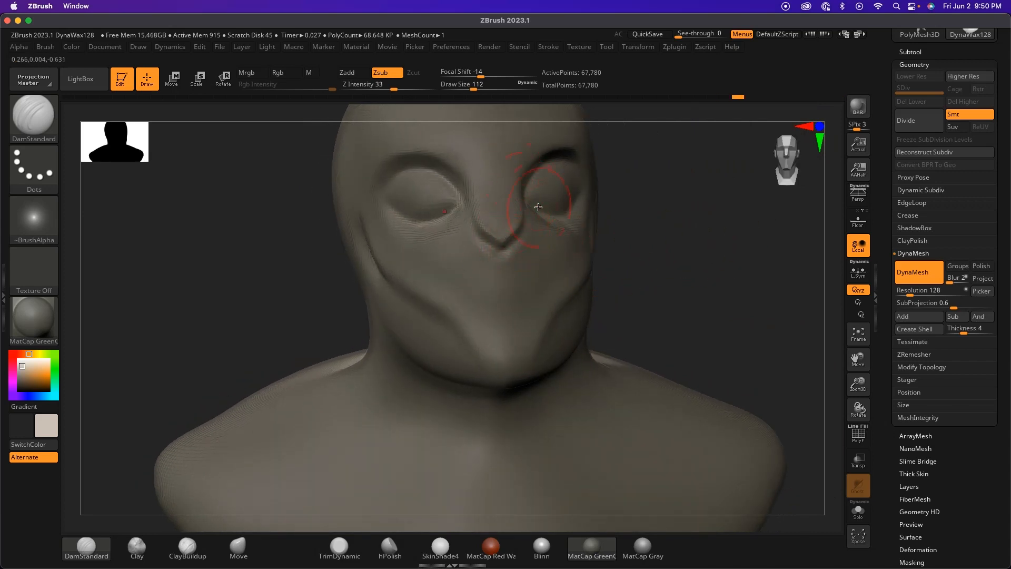
key("shift")
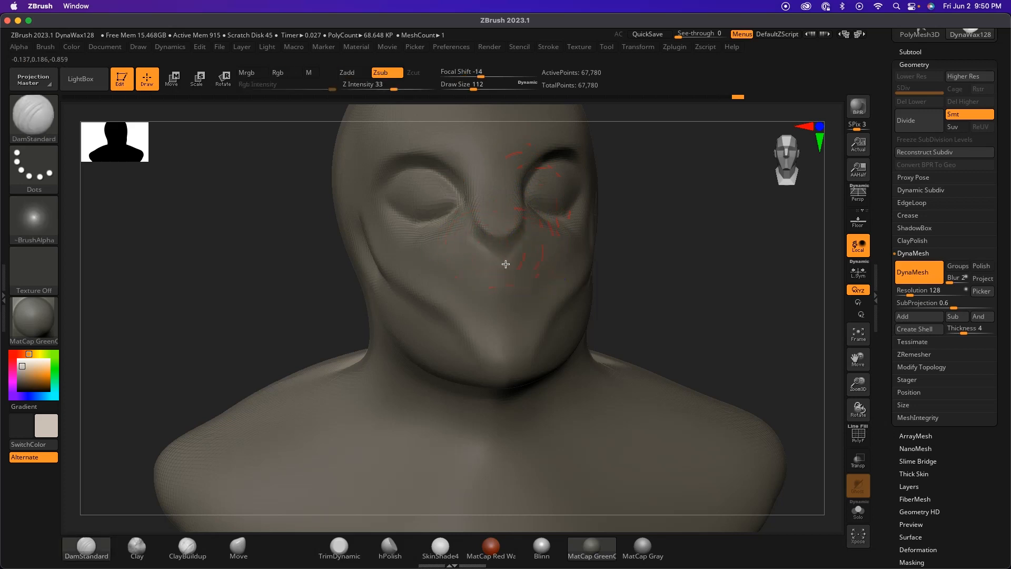
key("shift")
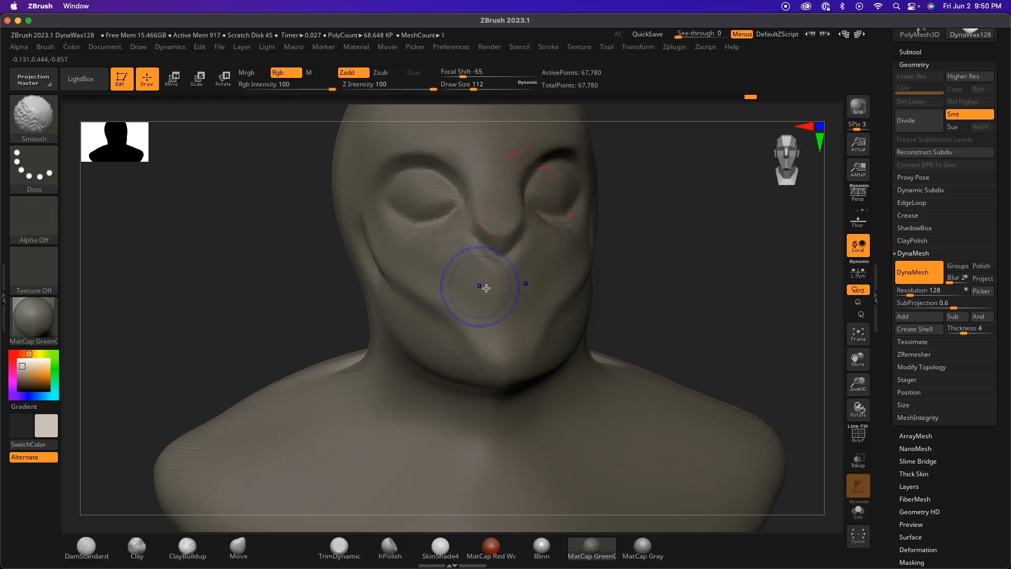
Step: Reduce the draw size to about 83, carve the mouth line and the folds beside the mouth, and smooth the mouth corners
mouse_move(597, 296)
left_mouse_down()
mouse_move(679, 272)
mouse_move(625, 261)
left_mouse_up()
key("space")
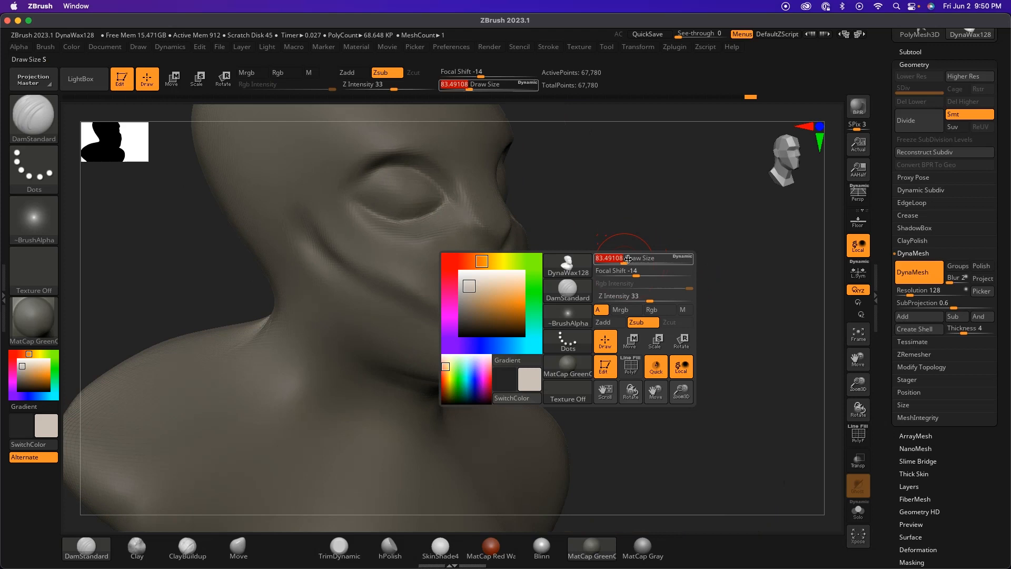
left_click_drag(708, 265, 623, 263)
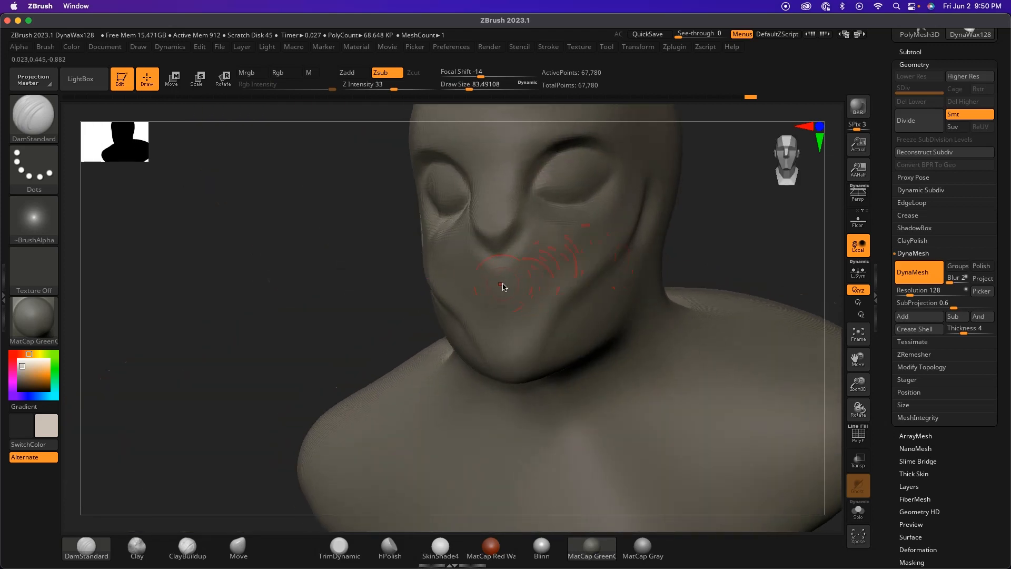
mouse_move(493, 291)
left_mouse_down()
mouse_move(544, 288)
mouse_move(471, 303)
left_mouse_up()
left_click_drag(693, 243, 785, 247)
mouse_move(519, 286)
left_mouse_down("shift")
mouse_move(530, 295)
mouse_move(504, 281)
mouse_move(478, 287)
mouse_move(542, 279)
mouse_move(453, 291)
mouse_move(469, 275)
mouse_move(446, 258)
mouse_move(476, 310)
left_mouse_up("shift")
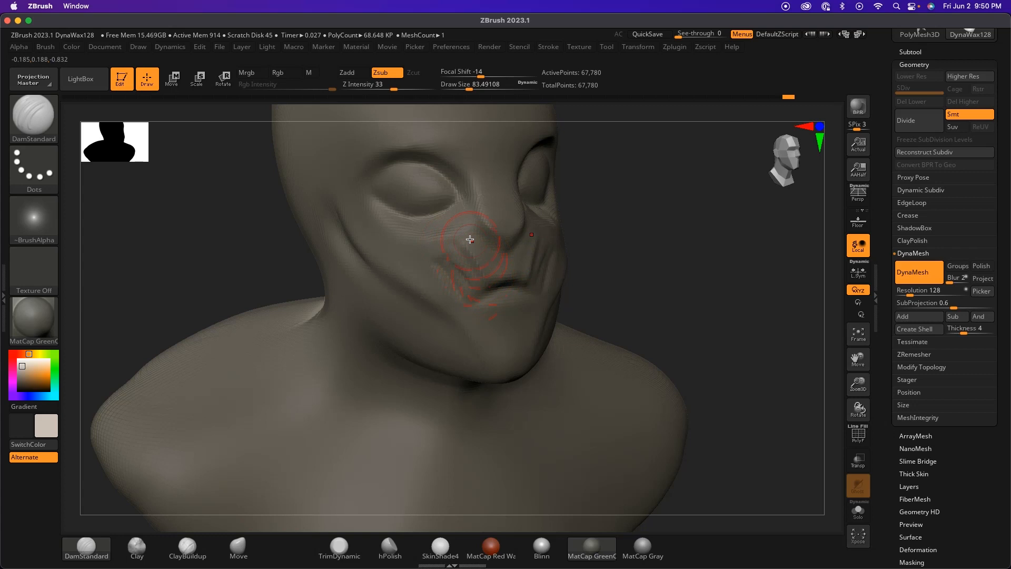
Step: Smooth the folds between the nose and mouth and carve the mouth line deeper toward its corners
mouse_move(482, 271)
left_mouse_down("shift")
mouse_move(428, 259)
mouse_move(468, 287)
mouse_move(461, 256)
mouse_move(443, 254)
left_mouse_up("shift")
mouse_move(464, 294)
left_mouse_down()
mouse_move(429, 270)
mouse_move(467, 267)
left_mouse_up()
left_click_drag(626, 299, 602, 283)
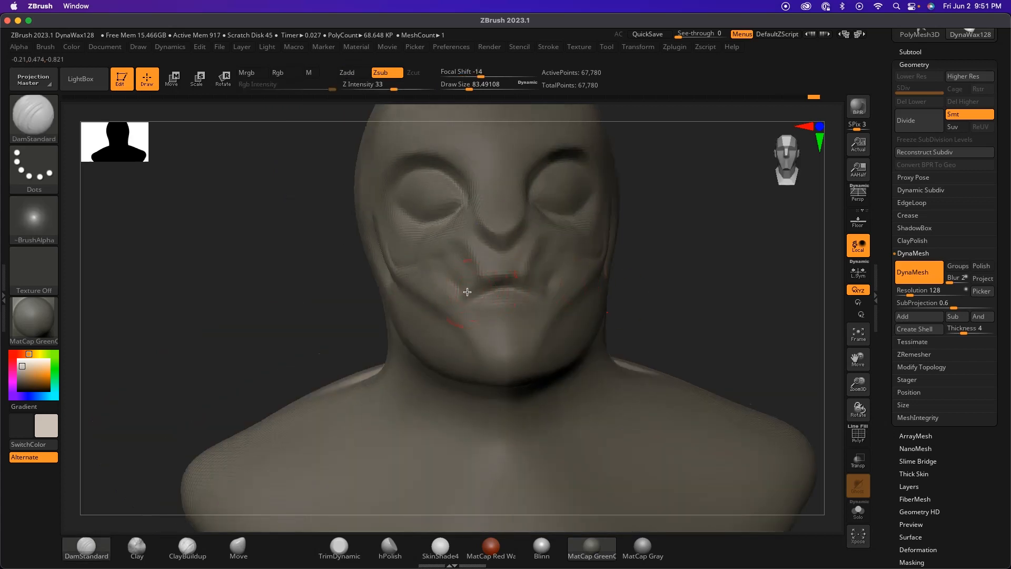
mouse_move(666, 248)
left_mouse_down()
mouse_move(679, 267)
mouse_move(463, 282)
mouse_move(480, 299)
left_mouse_up()
left_click_drag(673, 239, 462, 293)
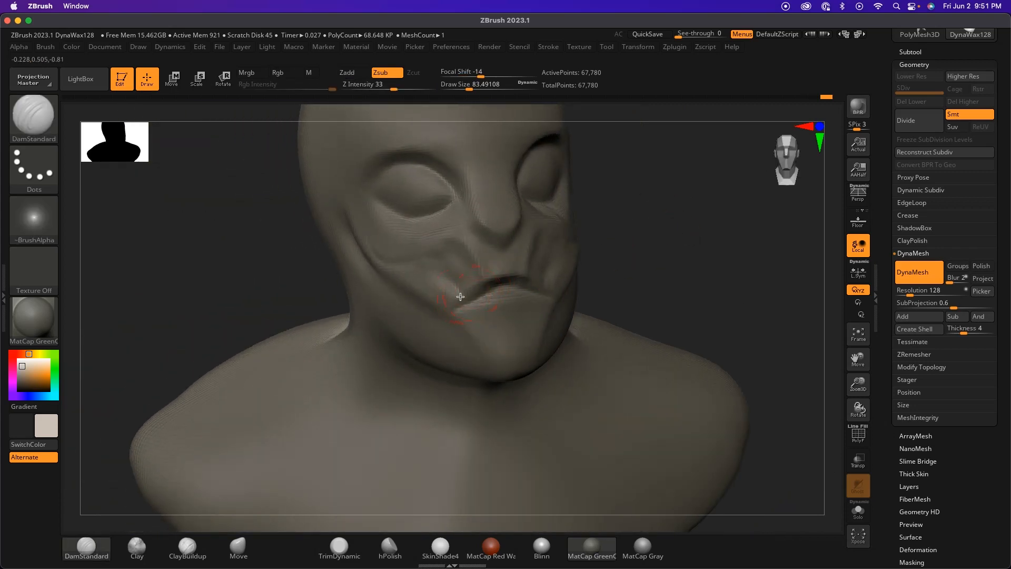
Step: Carve the mouth opening deeper and define the lower lip with several curved DamStandard strokes
left_click_drag(610, 275, 632, 266)
left_click_drag(477, 312, 527, 304)
left_click_drag(465, 313, 521, 300)
mouse_move(491, 297)
left_mouse_down()
mouse_move(530, 286)
mouse_move(477, 298)
mouse_move(523, 288)
left_mouse_up()
mouse_move(648, 300)
left_mouse_down()
mouse_move(593, 292)
mouse_move(564, 310)
mouse_move(600, 309)
mouse_move(552, 307)
left_mouse_up()
left_click_drag(461, 313, 543, 305)
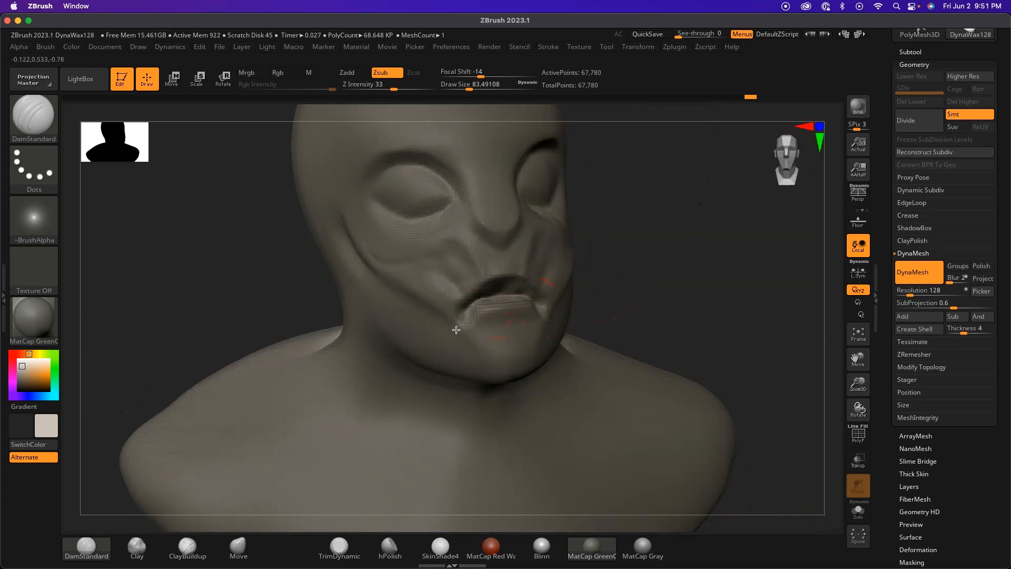
mouse_move(519, 300)
left_mouse_down()
mouse_move(481, 309)
mouse_move(655, 257)
left_mouse_up()
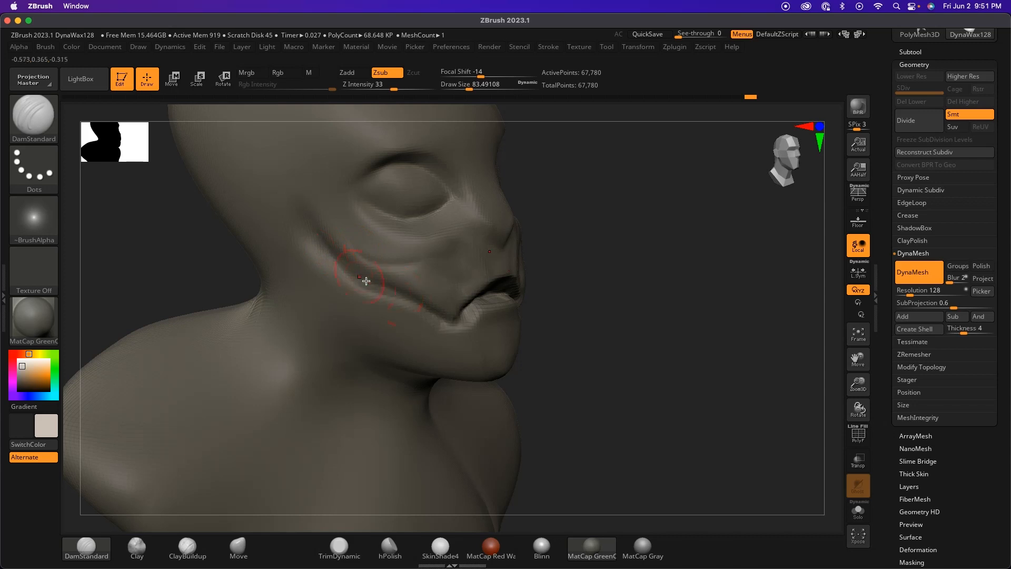
Step: Carve a series of curved wrinkle folds across the cheeks, running from the mouth corners back toward the cheek grooves
left_click_drag(367, 277, 401, 287)
left_click_drag(645, 319, 516, 316)
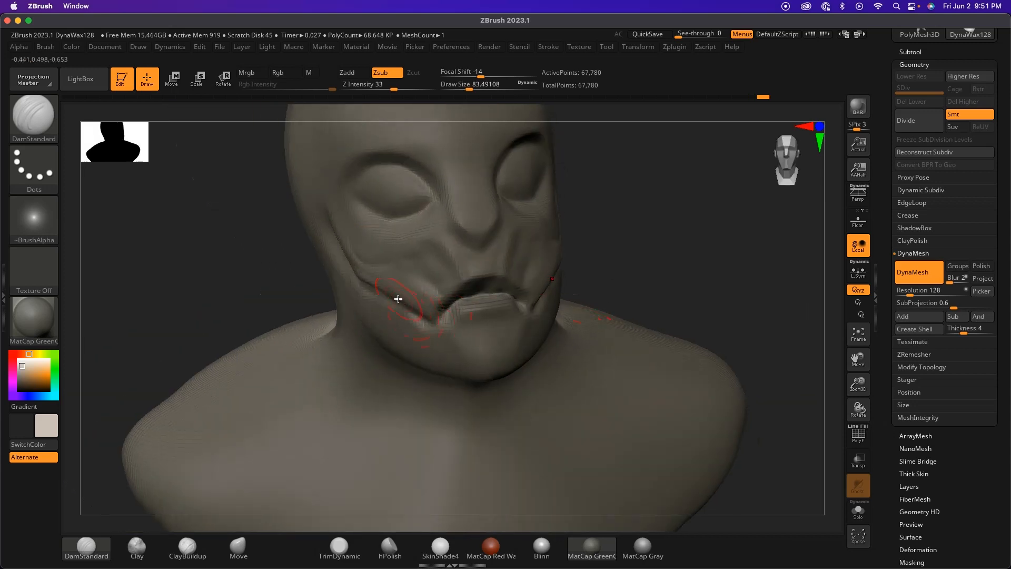
left_click_drag(636, 275, 586, 267)
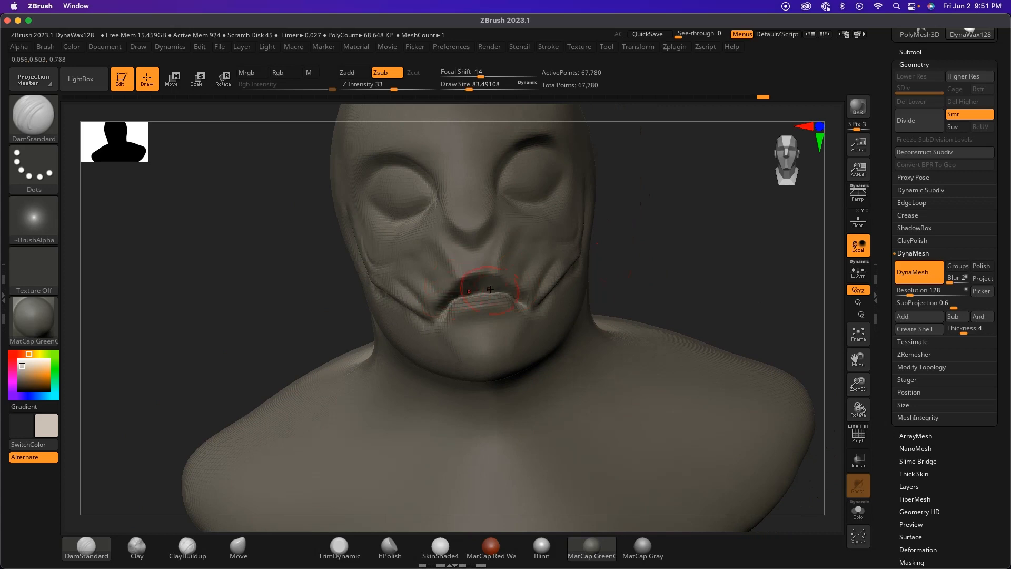
left_click_drag(486, 291, 454, 300)
mouse_move(627, 275)
left_mouse_down()
mouse_move(684, 257)
mouse_move(663, 250)
left_mouse_up()
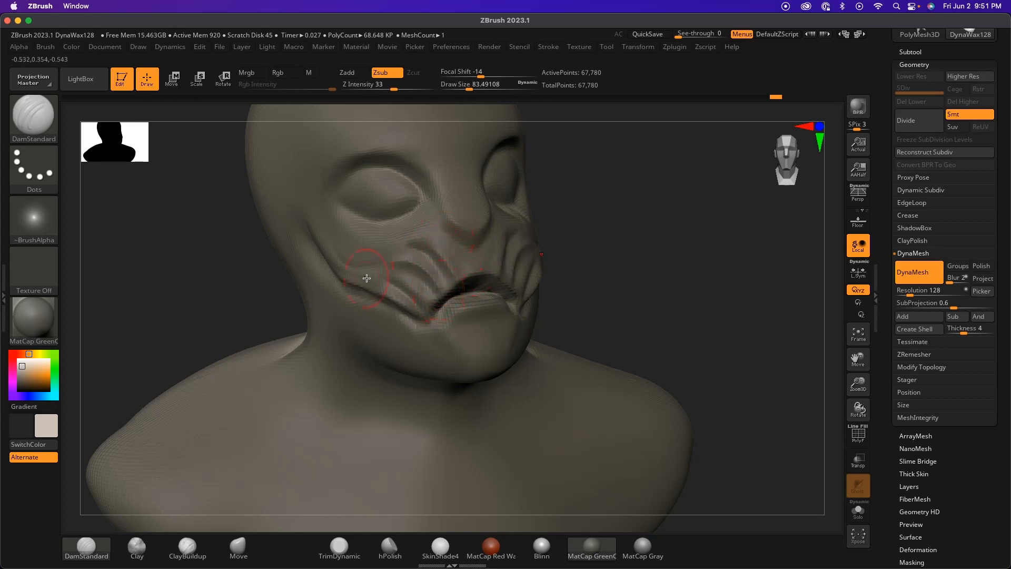
left_click_drag(413, 279, 360, 273)
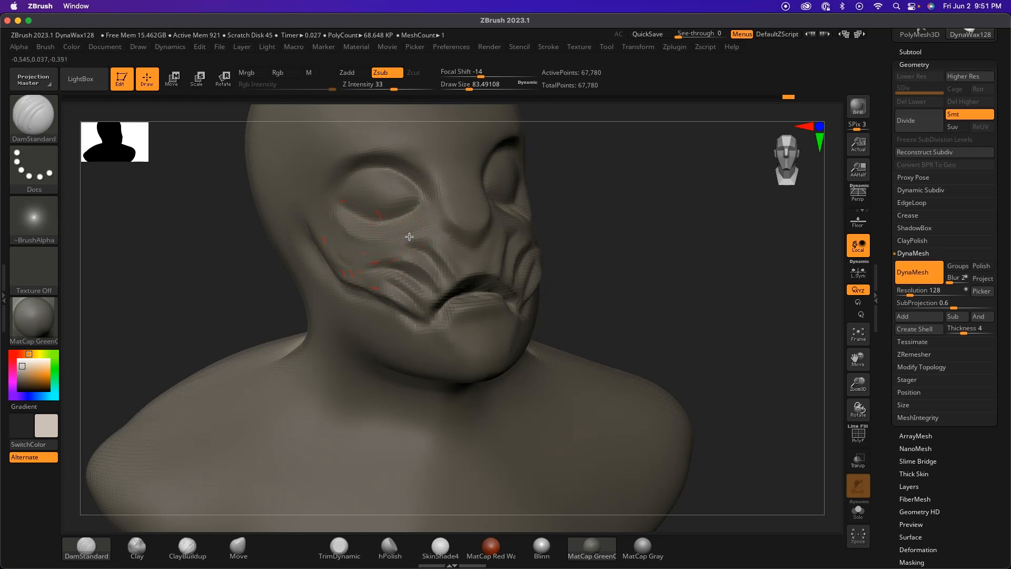
mouse_move(586, 232)
left_mouse_down()
mouse_move(612, 232)
mouse_move(575, 246)
left_mouse_up()
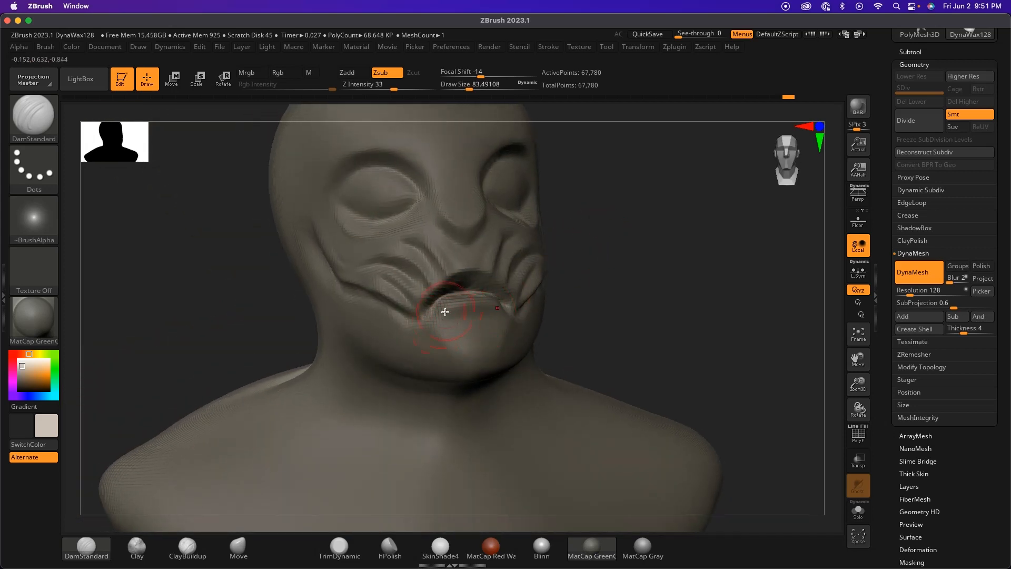
Step: Extend the cheek groove backward past the temple and curve it upward on the side of the head
mouse_move(609, 263)
left_mouse_down()
mouse_move(664, 286)
mouse_move(650, 221)
mouse_move(600, 273)
left_mouse_up()
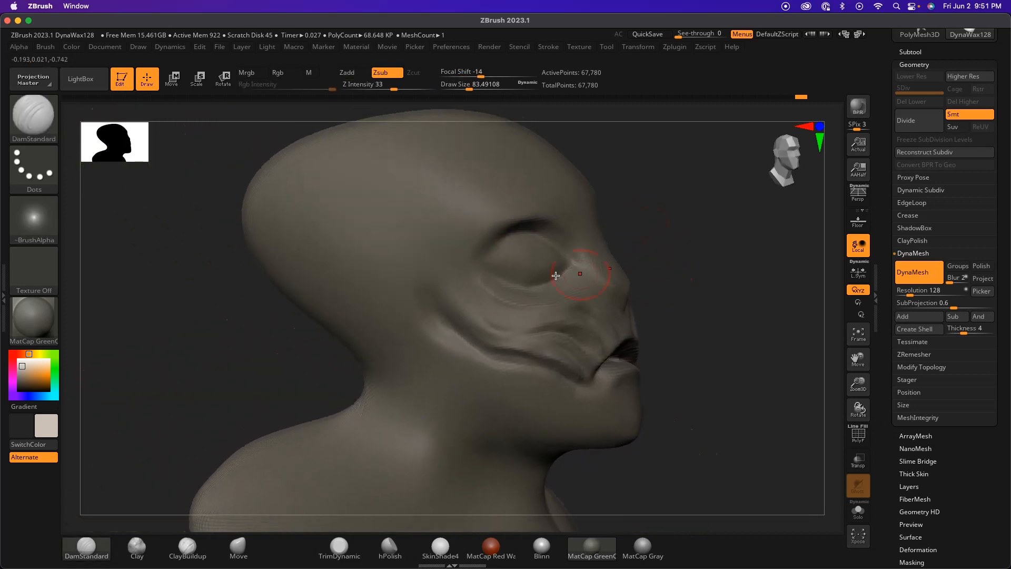
left_click_drag(451, 309, 343, 260)
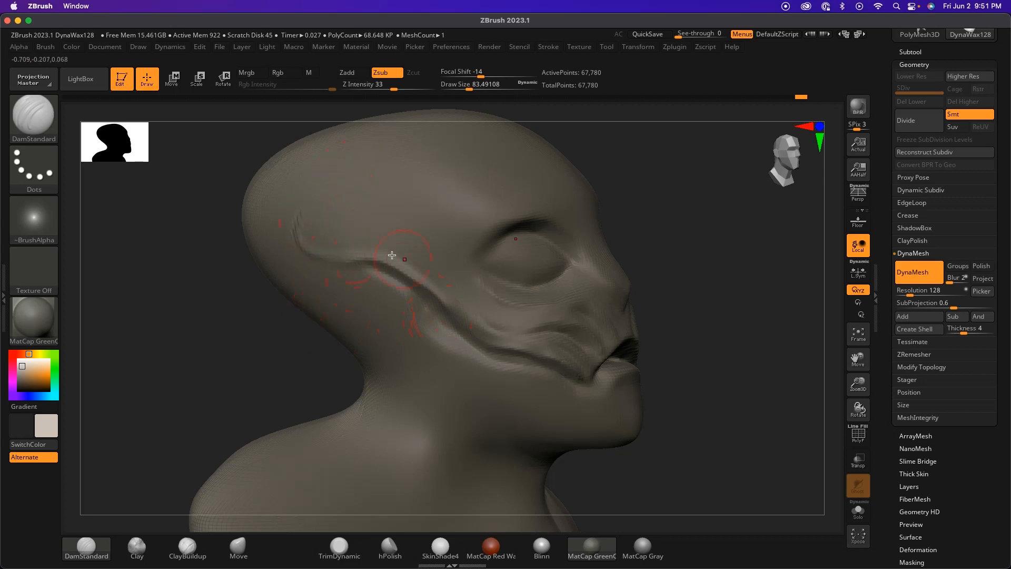
left_click_drag(650, 241, 607, 241)
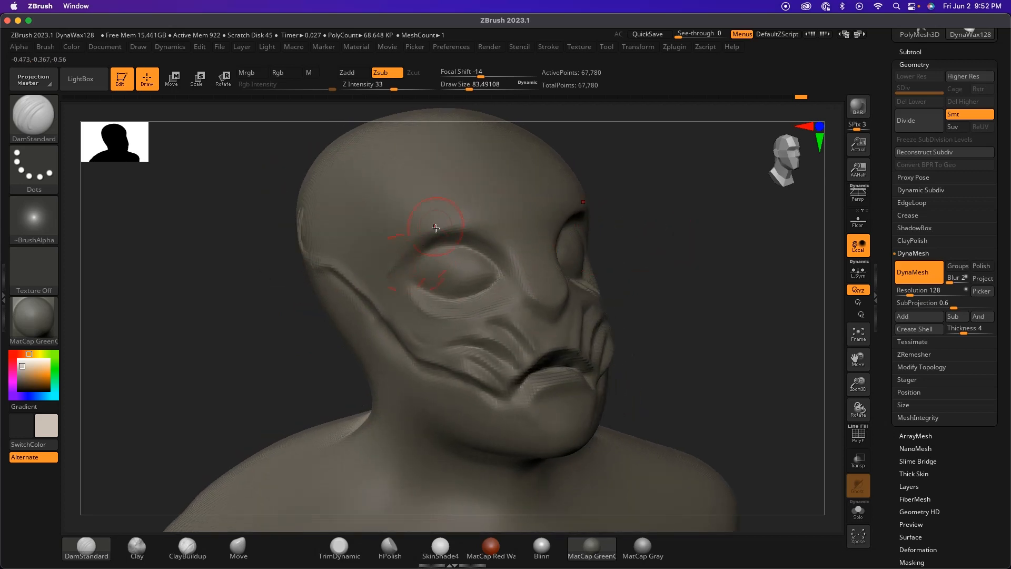
mouse_move(577, 288)
left_mouse_down()
mouse_move(675, 273)
mouse_move(674, 248)
mouse_move(654, 255)
mouse_move(677, 253)
mouse_move(640, 210)
mouse_move(614, 282)
left_mouse_up()
Step: Remesh the bust with DynaMesh at resolution 128 and smooth the lower lip, mouth corners and cheek groove
key("shift")
left_click_drag(460, 337, 444, 372, "shift")
mouse_move(606, 295)
left_mouse_down()
mouse_move(690, 280)
mouse_move(615, 296)
mouse_move(561, 289)
mouse_move(573, 286)
mouse_move(587, 304)
mouse_move(579, 288)
mouse_move(564, 307)
mouse_move(584, 308)
mouse_move(590, 258)
mouse_move(623, 289)
left_mouse_up()
scroll(615, 295, "up", 3)
scroll(584, 308, "down", 3)
left_click_drag(616, 325, 580, 303)
left_click_drag(440, 351, 467, 361, "shift")
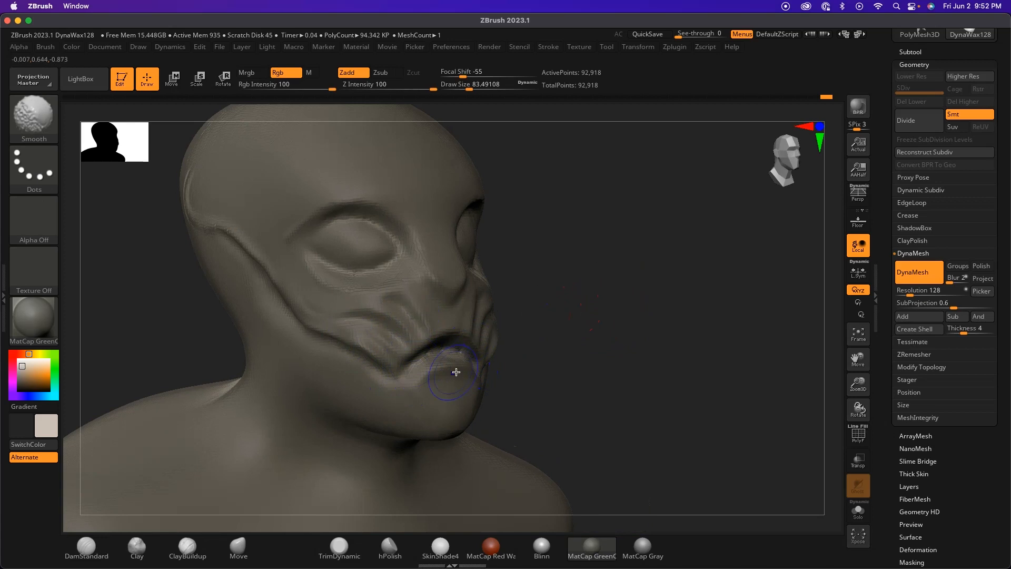
left_click_drag(541, 295, 499, 282)
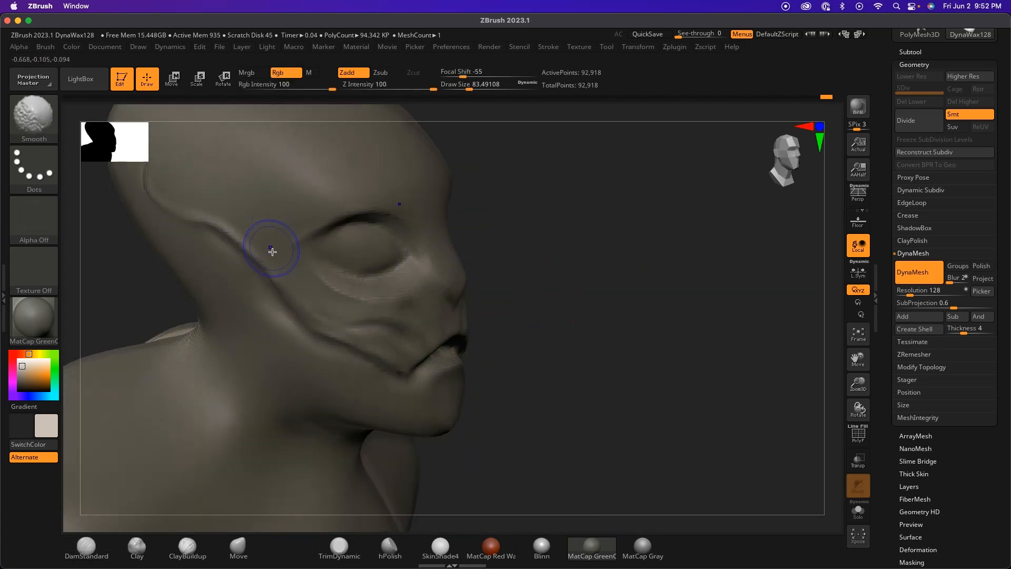
mouse_move(532, 235)
left_mouse_down()
mouse_move(640, 295)
mouse_move(623, 282)
mouse_move(596, 325)
mouse_move(602, 304)
mouse_move(643, 278)
mouse_move(627, 279)
mouse_move(611, 293)
mouse_move(700, 257)
mouse_move(681, 273)
mouse_move(605, 273)
mouse_move(609, 289)
mouse_move(581, 309)
mouse_move(586, 295)
mouse_move(552, 286)
mouse_move(649, 287)
mouse_move(616, 284)
mouse_move(639, 283)
left_mouse_up()
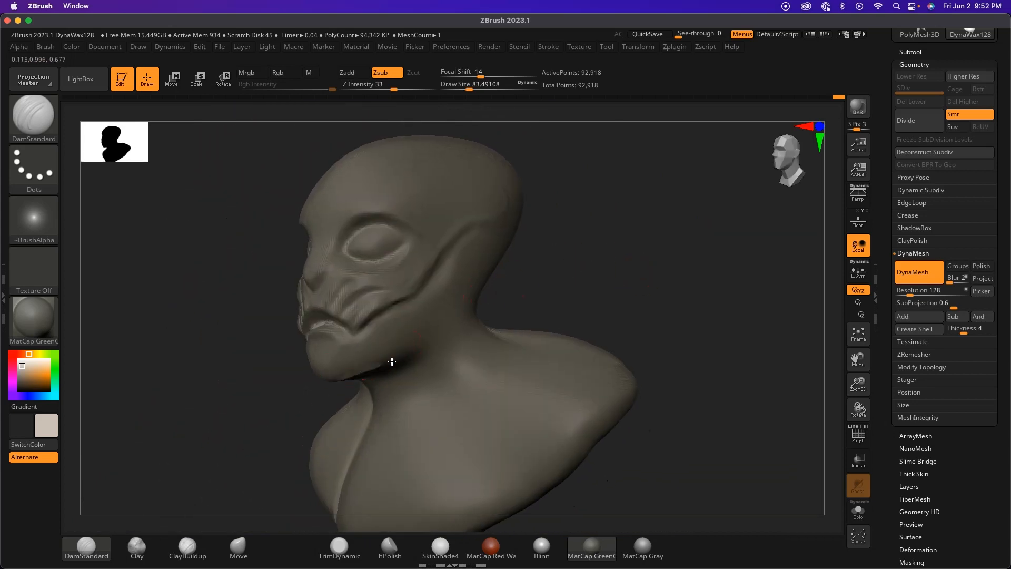
Step: Examine the jaw, chin, neck and back of the head from the side and front
left_click_drag(536, 293, 417, 345)
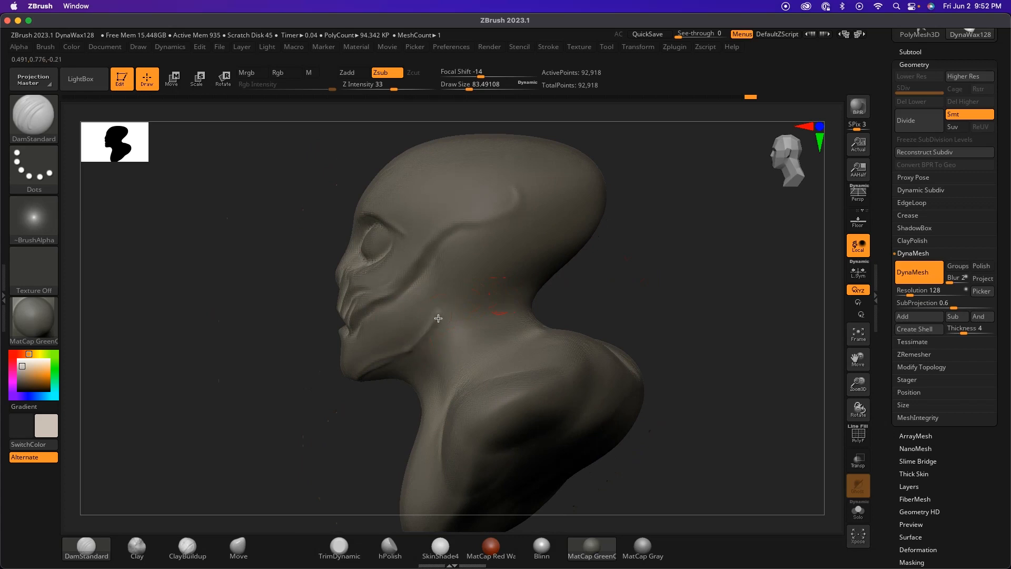
left_click_drag(605, 253, 429, 339)
key("shift")
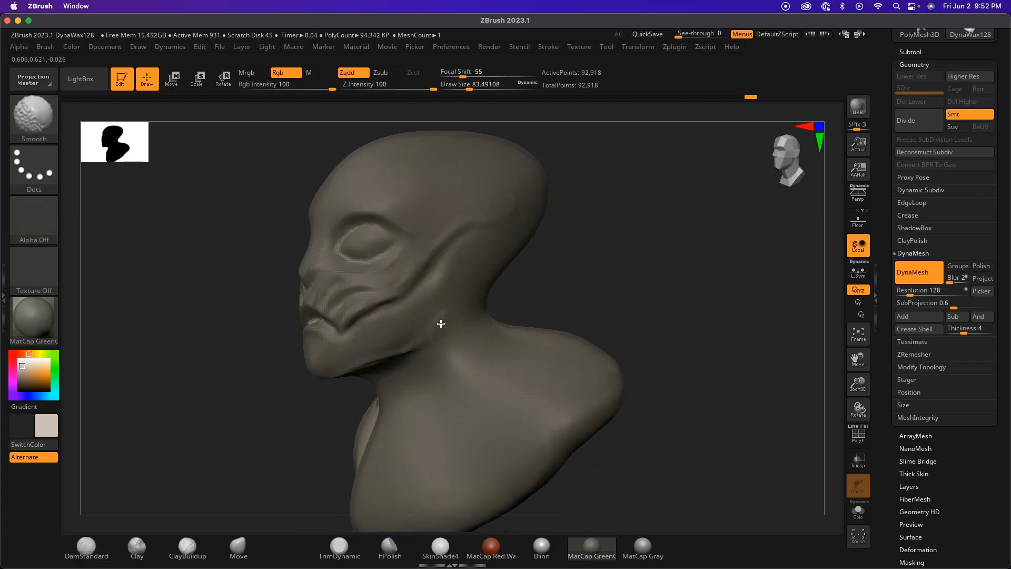
mouse_move(323, 383)
left_mouse_down("shift")
mouse_move(322, 422)
mouse_move(339, 388)
left_mouse_up("shift")
key("alt")
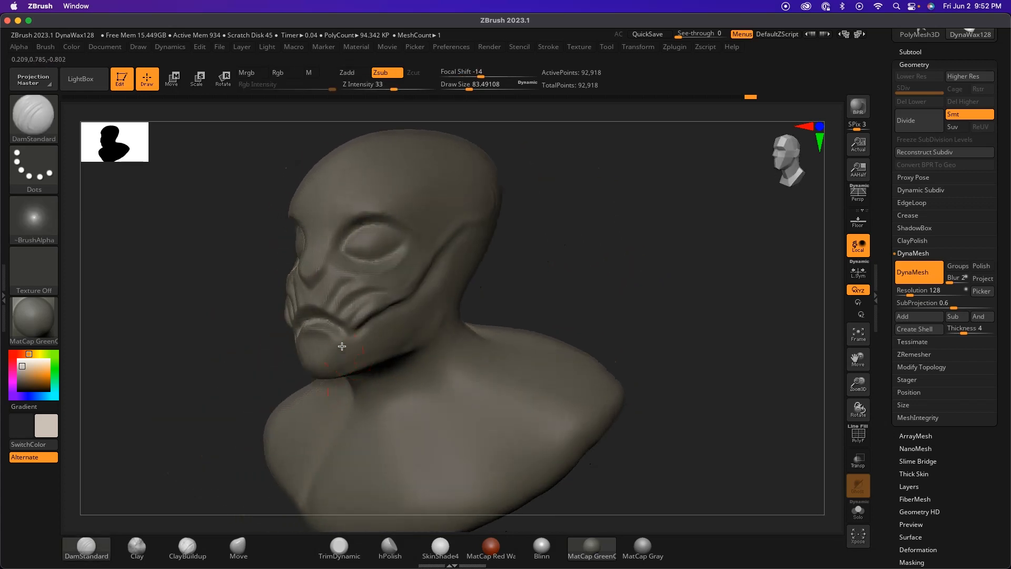
left_click_drag(489, 308, 322, 344)
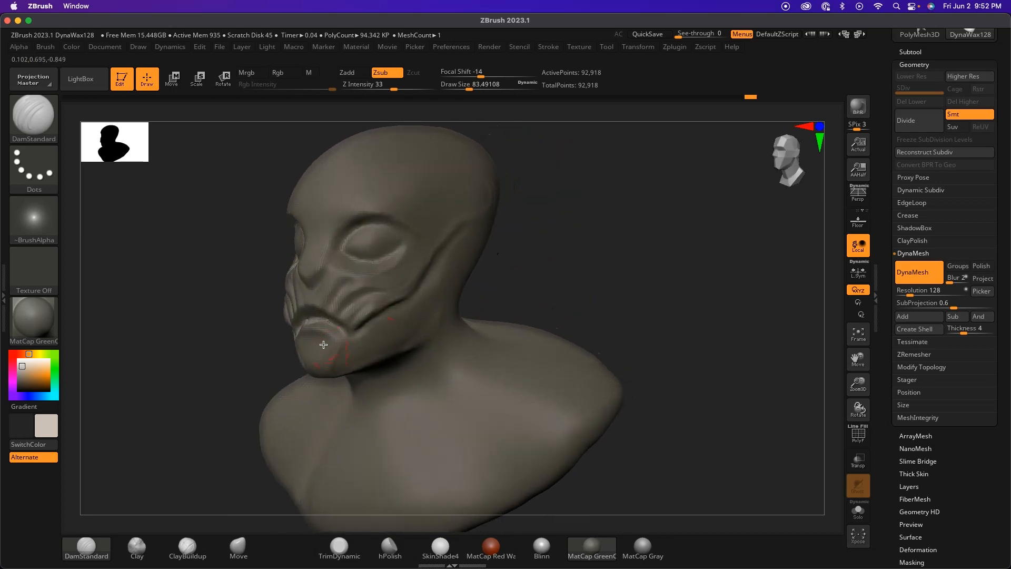
mouse_move(546, 299)
left_mouse_down()
mouse_move(530, 298)
mouse_move(483, 239)
left_mouse_up()
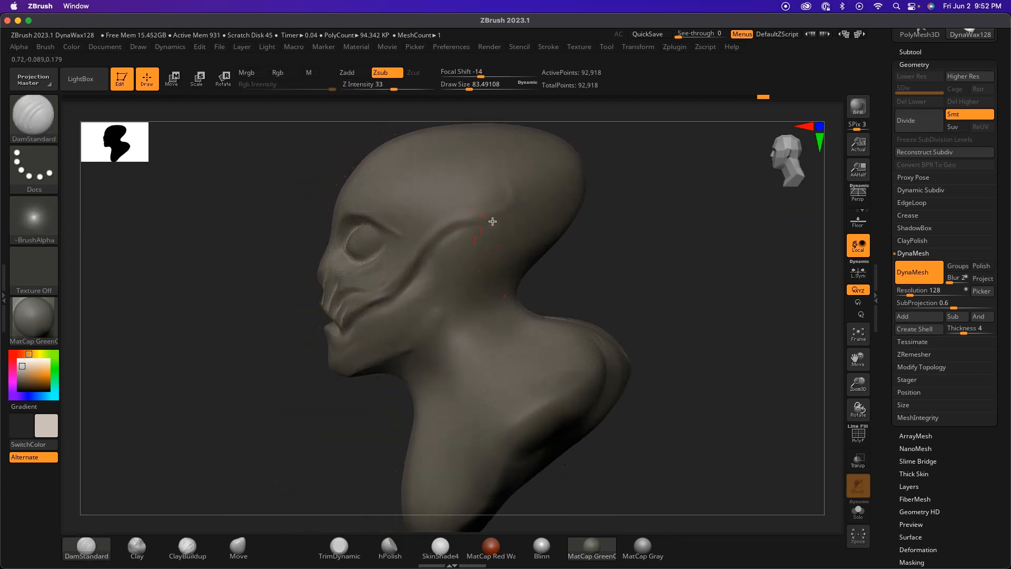
mouse_move(410, 290)
left_mouse_down()
mouse_move(645, 257)
mouse_move(588, 256)
mouse_move(607, 261)
mouse_move(596, 247)
left_mouse_up()
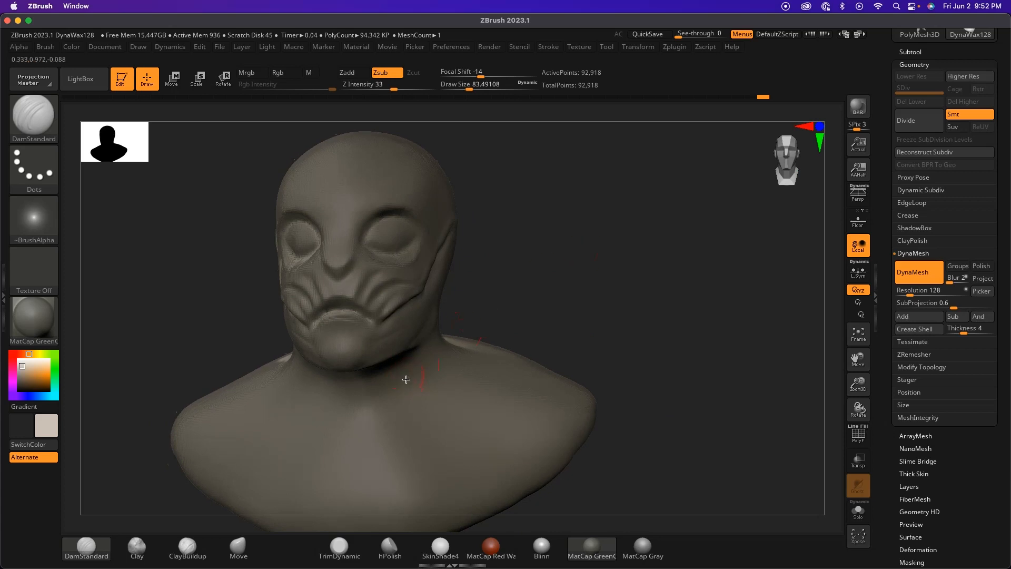
Step: Carve long grooves around the base of the neck, running from the throat over the shoulders to the nape
mouse_move(416, 412)
left_mouse_down()
mouse_move(524, 295)
mouse_move(429, 363)
left_mouse_up()
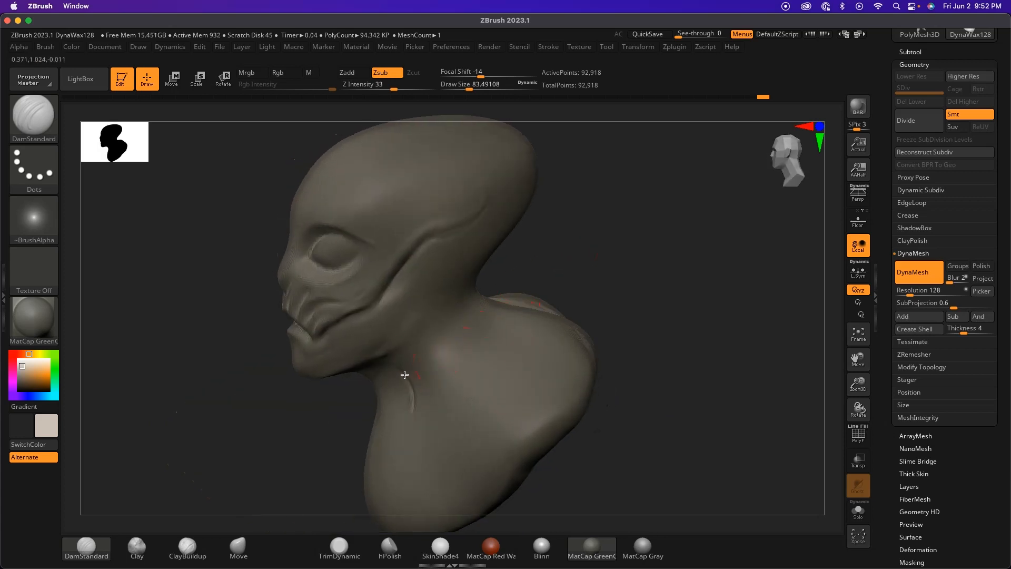
left_click_drag(437, 393, 492, 315)
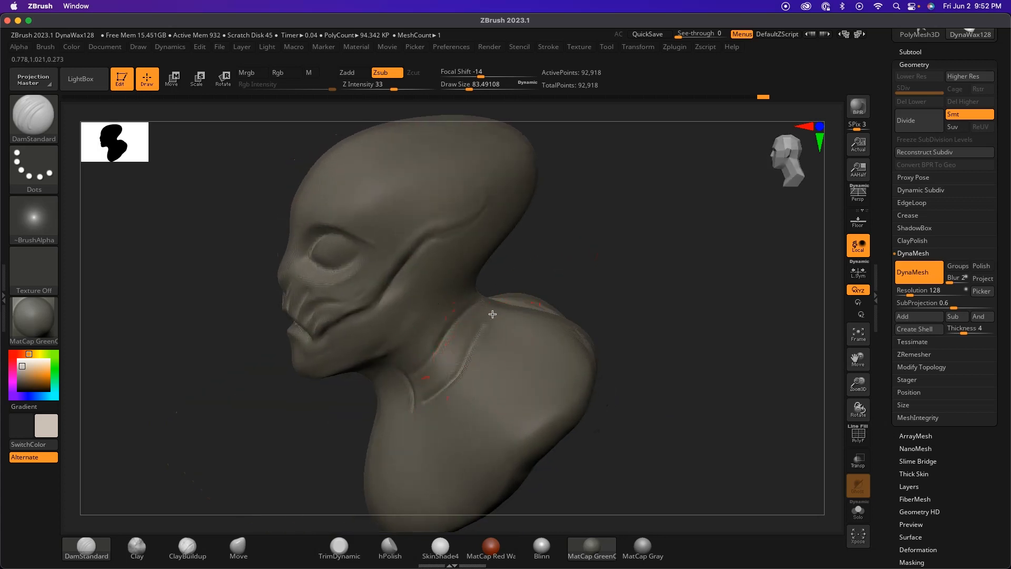
left_click_drag(570, 293, 560, 298)
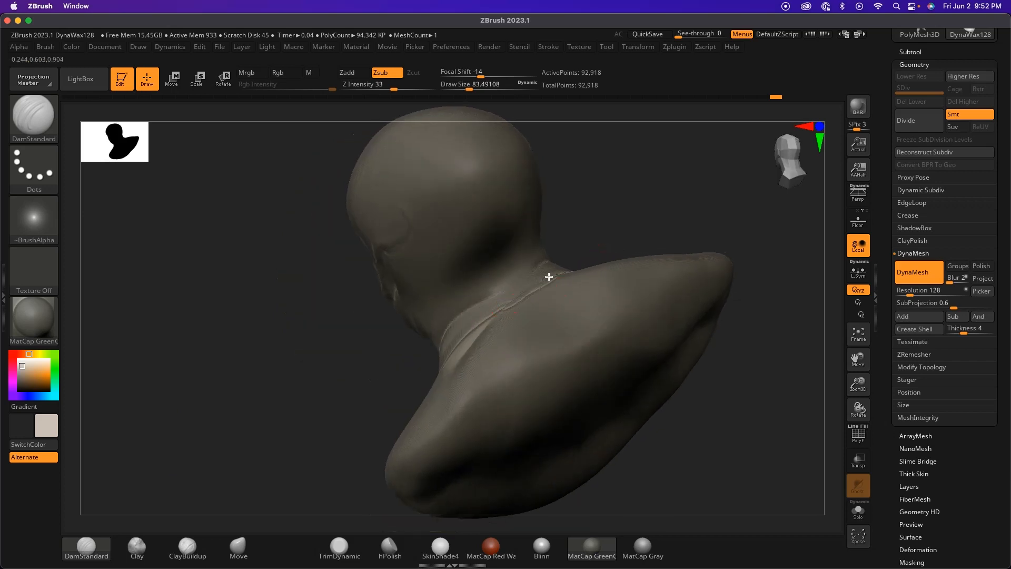
left_click_drag(581, 229, 518, 252)
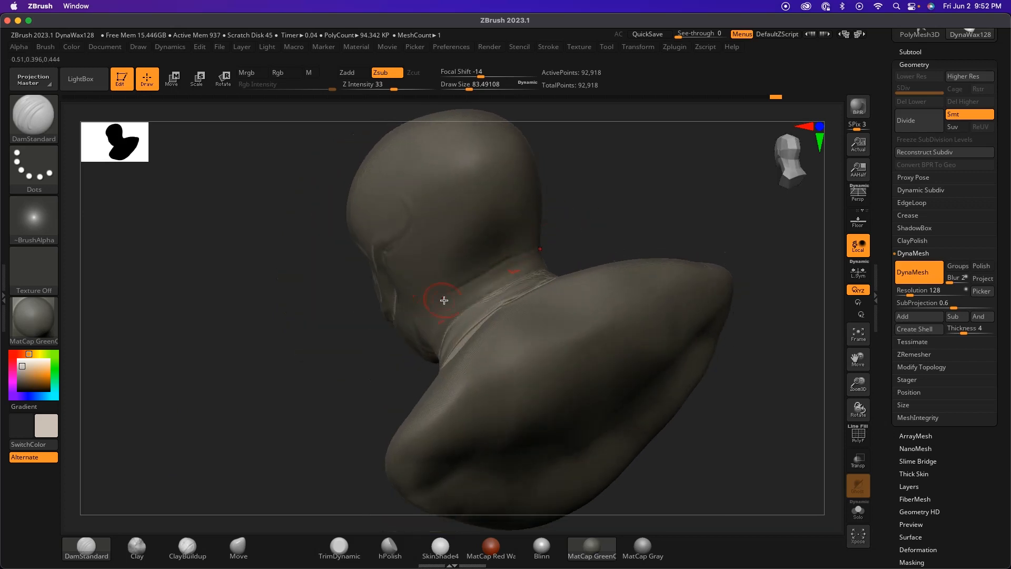
mouse_move(608, 215)
left_mouse_down()
mouse_move(670, 187)
mouse_move(564, 309)
mouse_move(605, 221)
mouse_move(426, 284)
left_mouse_up()
mouse_move(556, 230)
left_mouse_down("shift")
mouse_move(433, 299)
mouse_move(401, 361)
left_mouse_up("shift")
Step: Build up the band between the neck grooves with the ClayBuildup brush at Z intensity 20, smoothing between strokes
left_click(187, 548)
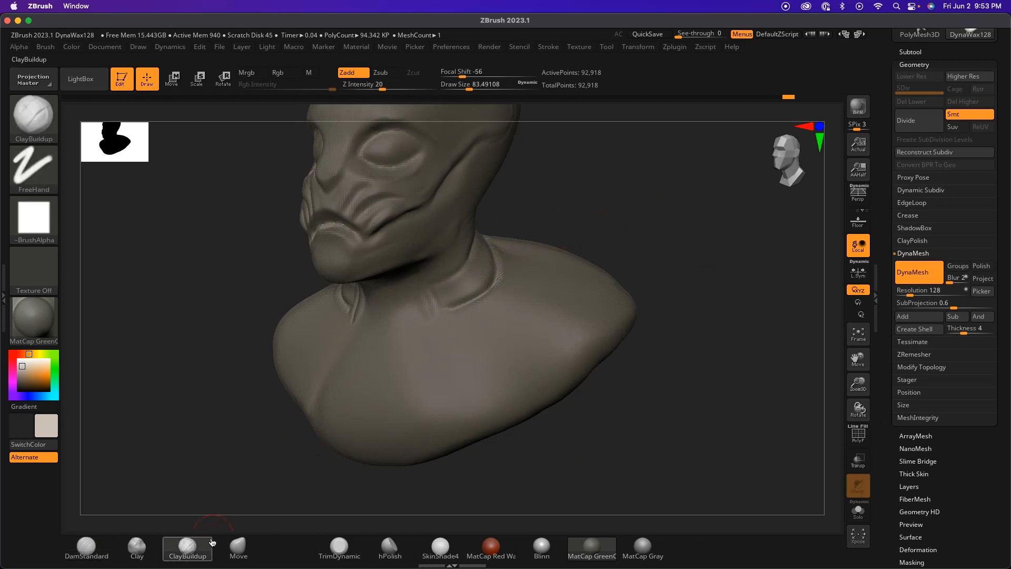
mouse_move(578, 206)
left_mouse_down("alt")
mouse_move(594, 214)
mouse_move(571, 216)
mouse_move(536, 254)
mouse_move(486, 260)
left_mouse_up("alt")
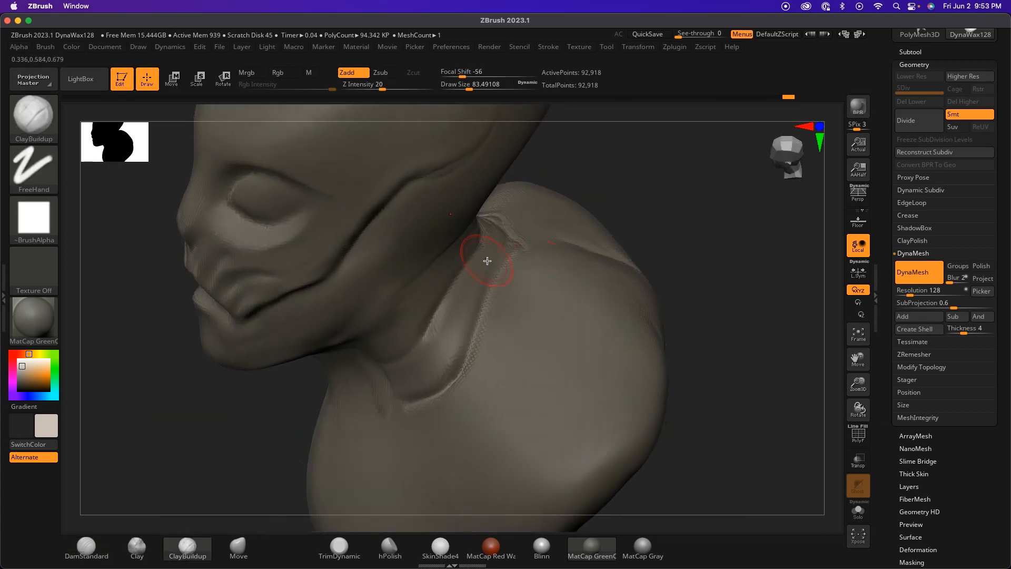
mouse_move(451, 332)
left_mouse_down()
mouse_move(445, 358)
mouse_move(470, 288)
left_mouse_up()
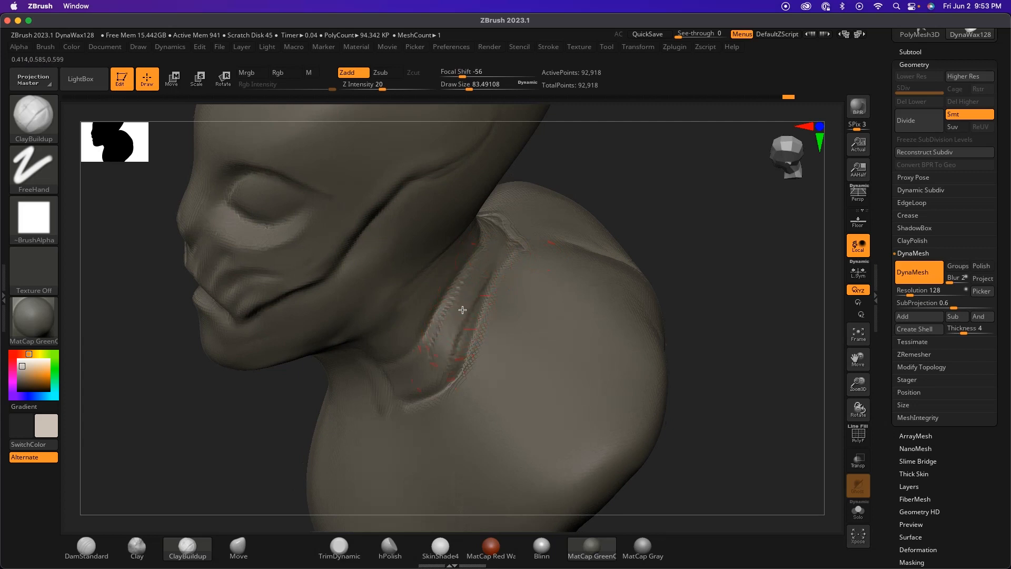
left_click_drag(638, 191, 579, 230)
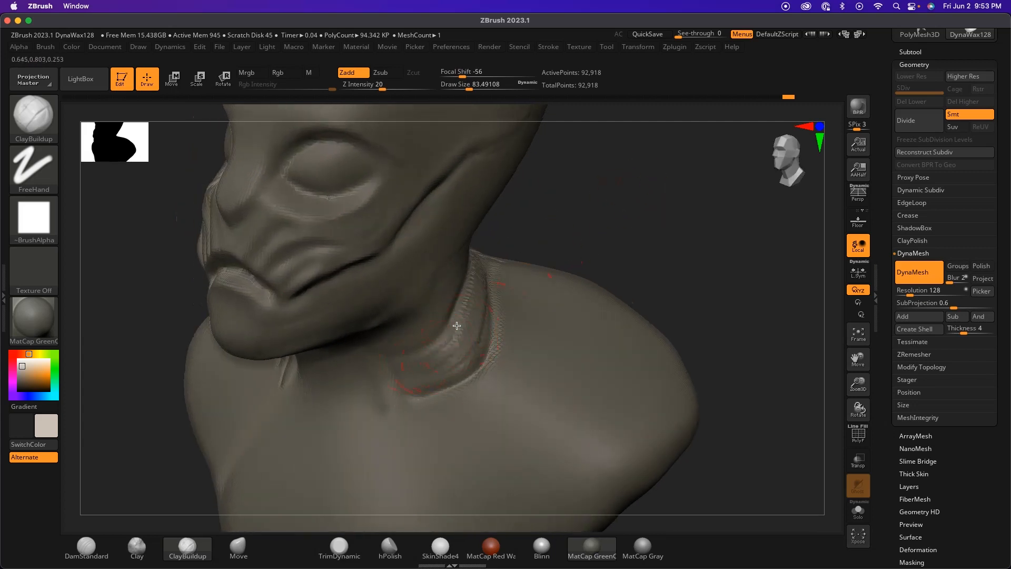
left_click_drag(425, 375, 465, 352)
left_click_drag(624, 206, 568, 236)
left_click_drag(444, 352, 492, 293)
key("shift")
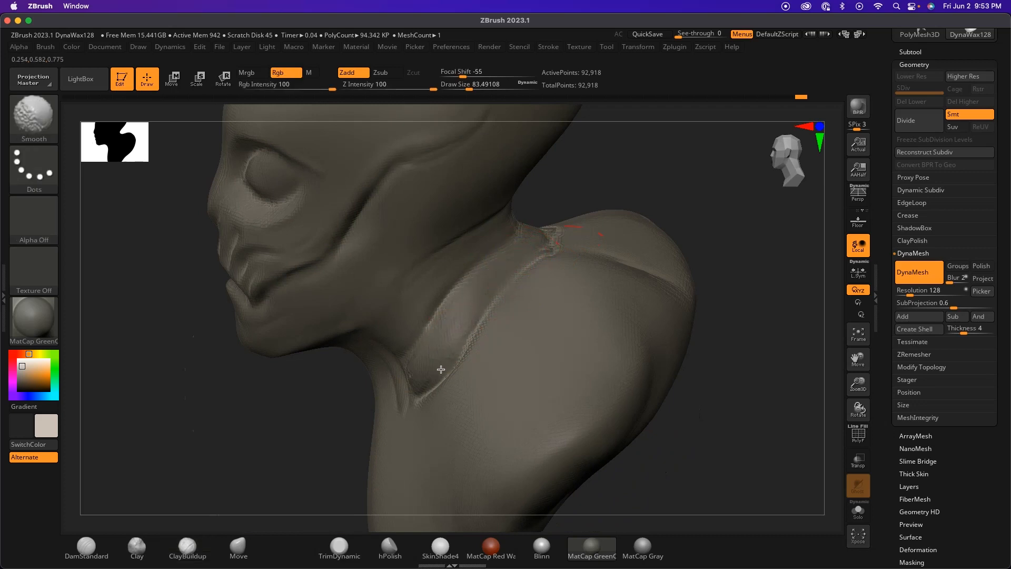
left_click_drag(478, 293, 451, 342)
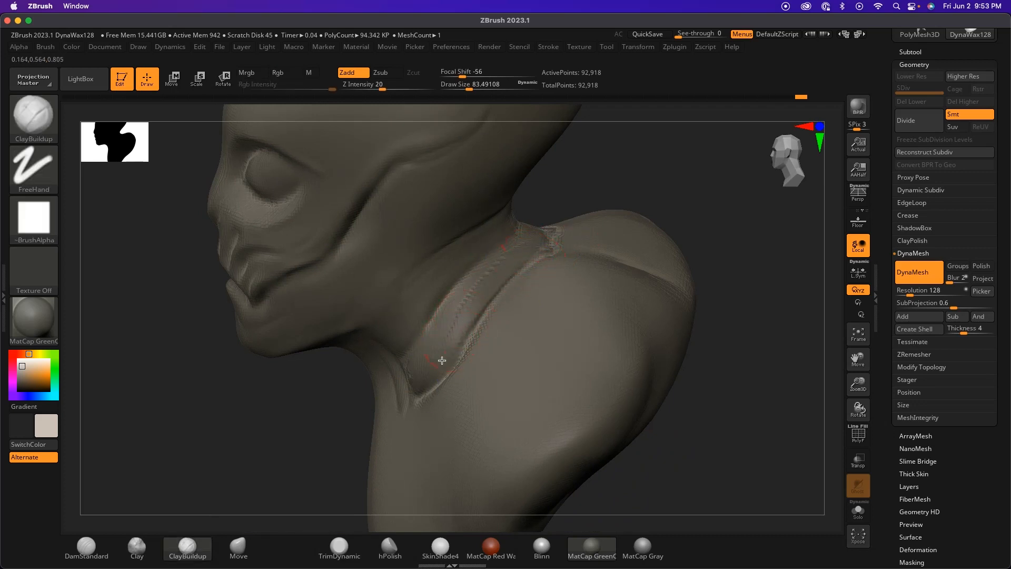
mouse_move(495, 271)
left_mouse_down()
mouse_move(480, 278)
mouse_move(539, 219)
left_mouse_up()
Step: Add ClayBuildup volume along the upper fold on the side of the neck and smooth the strokes
left_click_drag(585, 184, 637, 168)
left_click_drag(600, 214, 436, 302)
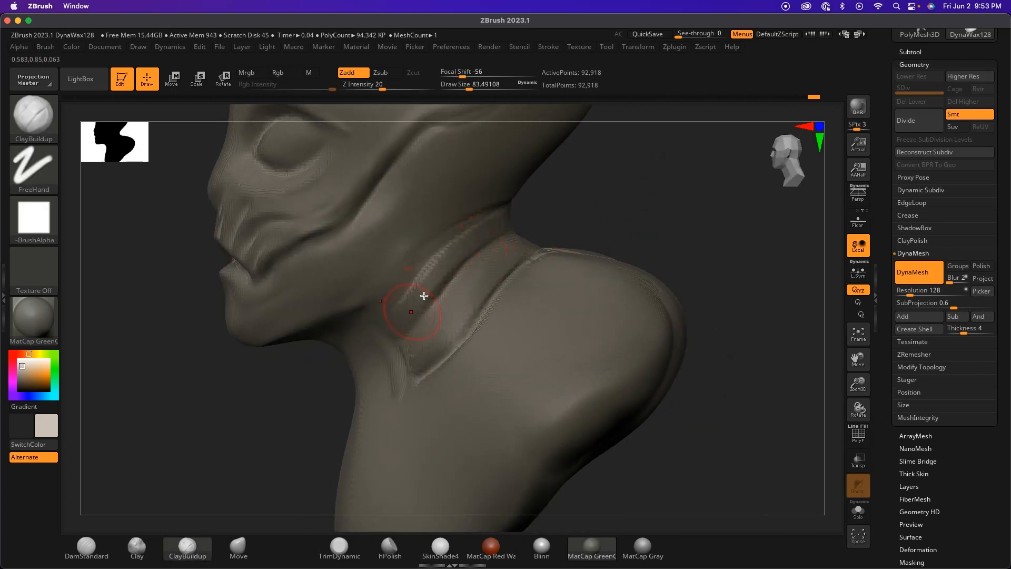
left_click_drag(450, 256, 430, 279, "shift")
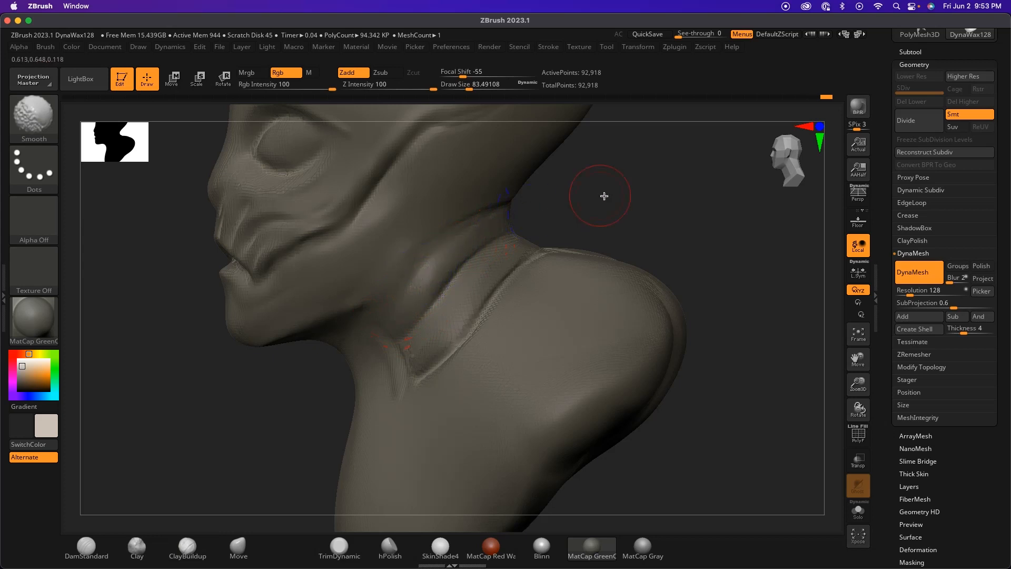
Step: Continue the raised neck band around the nape with ClayBuildup and smooth it into the back of the neck
left_click_drag(604, 195, 514, 232)
mouse_move(566, 200)
left_mouse_down()
mouse_move(515, 216)
mouse_move(580, 208)
mouse_move(463, 254)
left_mouse_up()
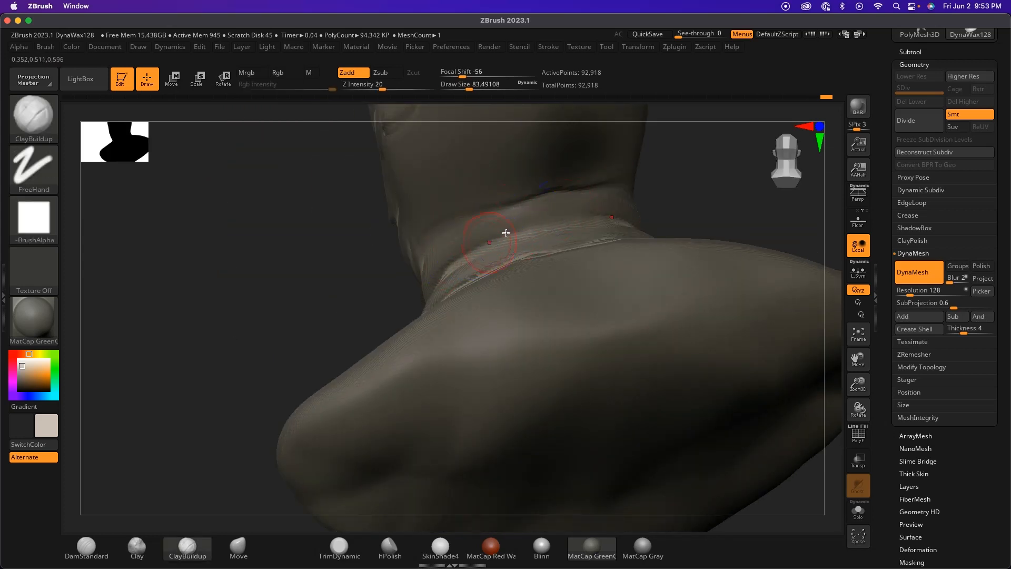
key("shift")
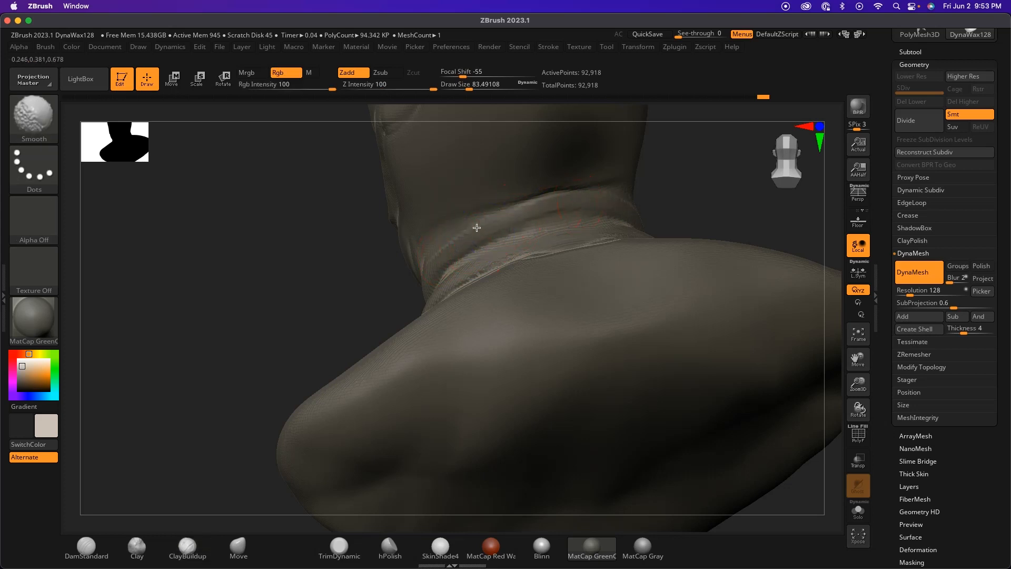
left_click_drag(515, 222, 587, 202, "shift")
left_click_drag(646, 184, 698, 203)
left_click_drag(605, 242, 578, 255, "shift")
left_click_drag(643, 203, 682, 214)
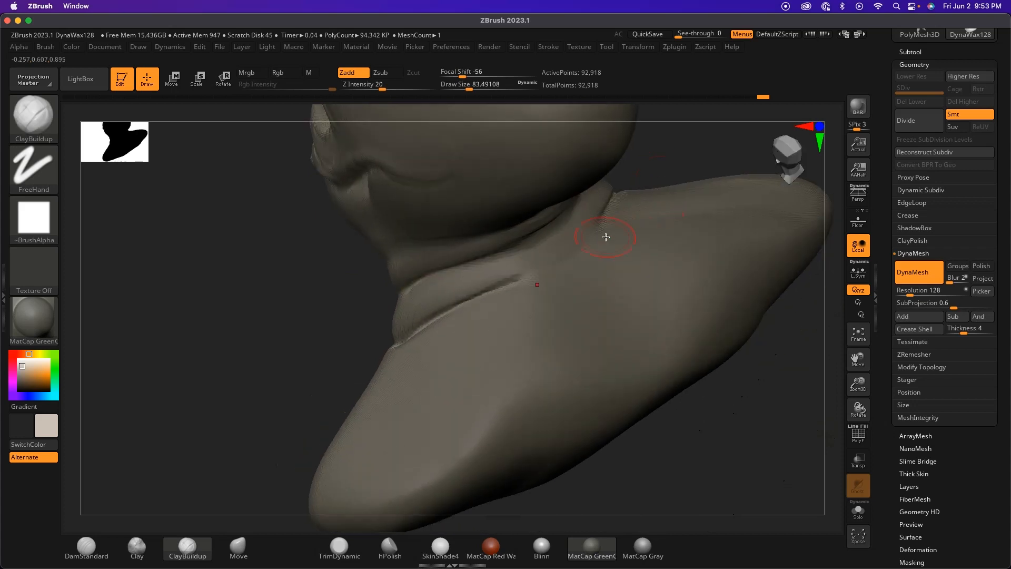
Step: Build up the shoulder along the outer neck groove with ClayBuildup strokes and soften the surface
mouse_move(519, 263)
left_mouse_down()
mouse_move(585, 219)
mouse_move(474, 270)
left_mouse_up()
left_click_drag(591, 199, 531, 254, "shift")
left_click_drag(596, 244, 553, 273)
mouse_move(631, 205)
left_mouse_down()
mouse_move(394, 360)
mouse_move(533, 287)
mouse_move(536, 297)
mouse_move(466, 319)
left_mouse_up()
left_click_drag(631, 234, 421, 341)
mouse_move(629, 206)
left_mouse_down()
mouse_move(504, 305)
mouse_move(381, 368)
left_mouse_up()
left_click_drag(605, 255, 443, 331, "shift")
Step: Build a tapering V-shaped panel down the front of the throat with ClayBuildup, smoothing between passes
left_click_drag(702, 158, 779, 257, "alt")
mouse_move(595, 282)
left_mouse_down()
mouse_move(576, 274)
mouse_move(596, 293)
left_mouse_up()
left_click_drag(596, 293, 649, 210)
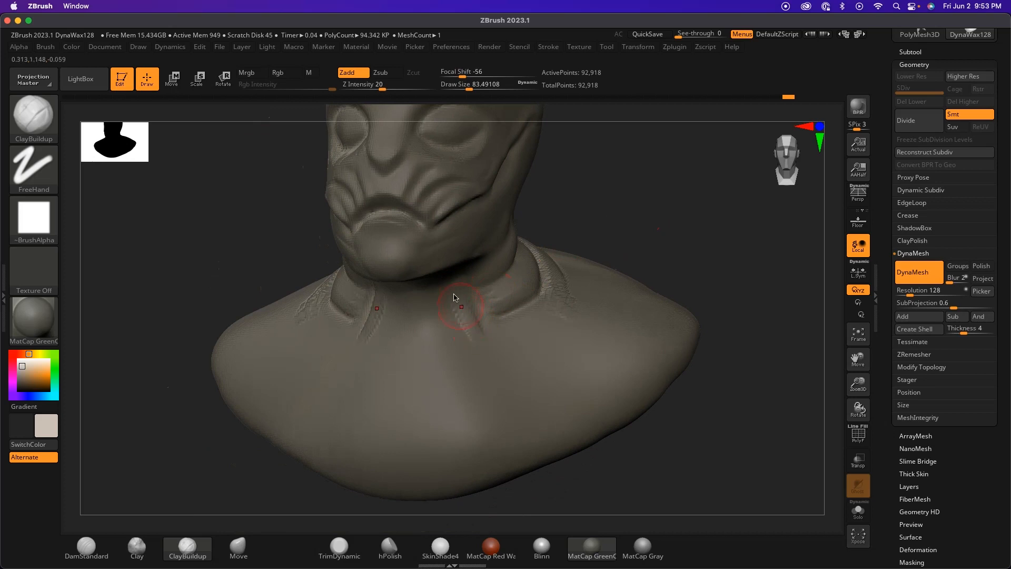
mouse_move(445, 367)
left_mouse_down()
mouse_move(420, 406)
mouse_move(468, 325)
mouse_move(431, 359)
mouse_move(384, 331)
mouse_move(443, 302)
mouse_move(416, 306)
left_mouse_up()
left_click_drag(542, 235, 518, 243)
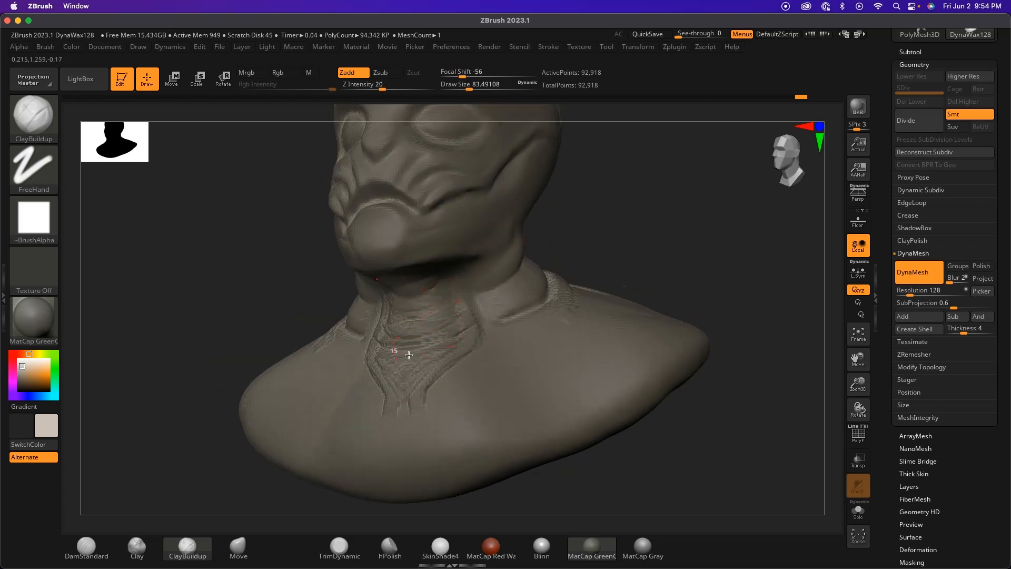
key("shift")
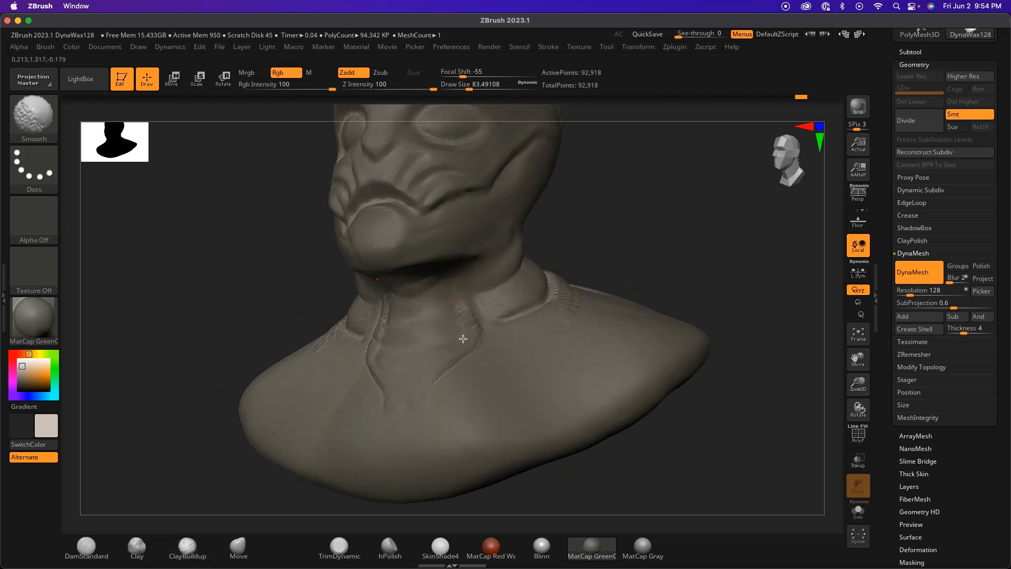
mouse_move(439, 365)
left_mouse_down()
mouse_move(410, 406)
mouse_move(476, 330)
mouse_move(451, 289)
mouse_move(439, 293)
mouse_move(409, 362)
mouse_move(440, 333)
left_mouse_up()
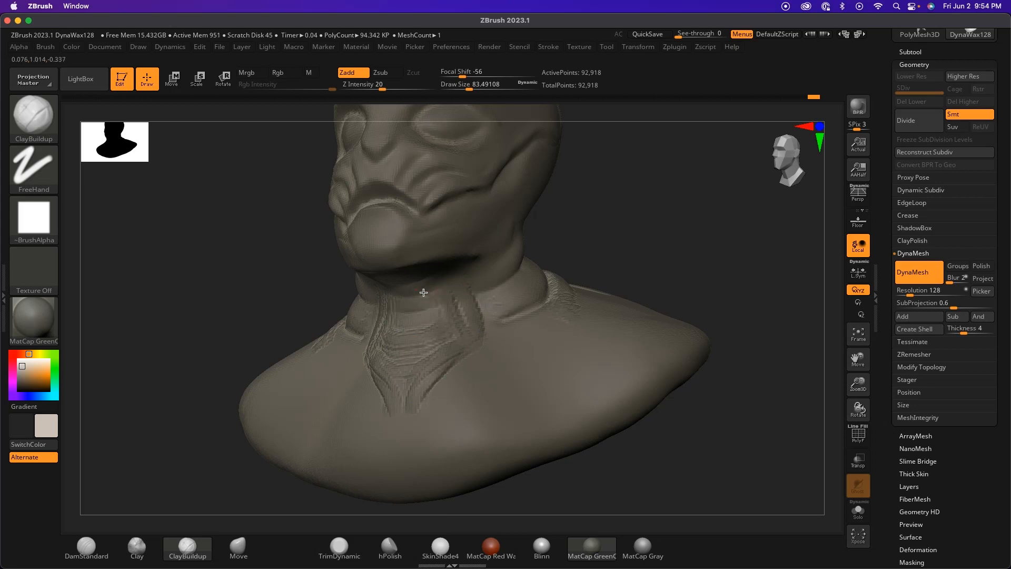
key("shift")
left_click_drag(464, 335, 413, 336, "shift")
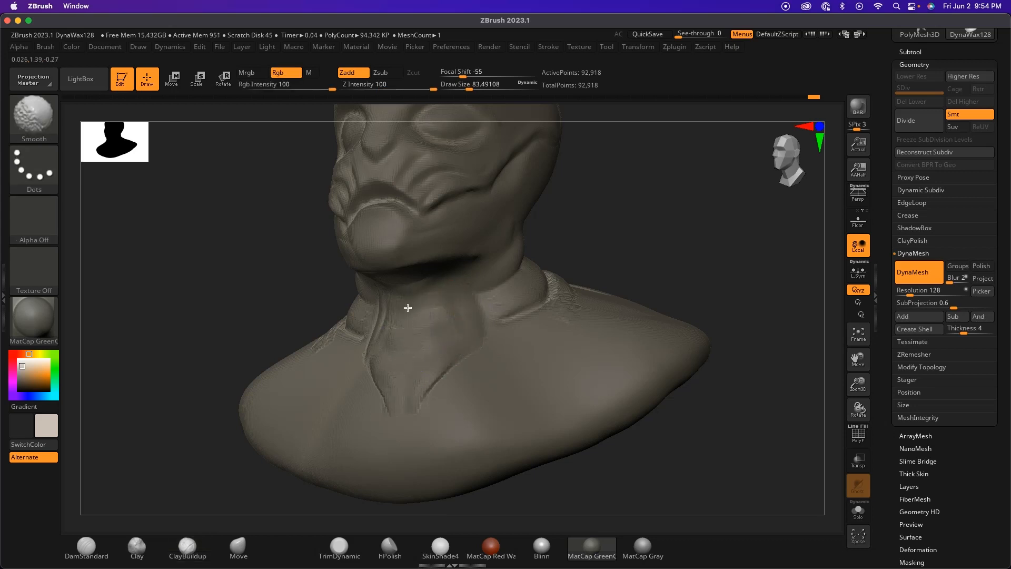
Step: Add ClayBuildup volume to the chin and the lower edge of the jaw, smoothing between strokes
mouse_move(600, 243)
left_mouse_down()
mouse_move(564, 210)
mouse_move(575, 204)
left_mouse_up()
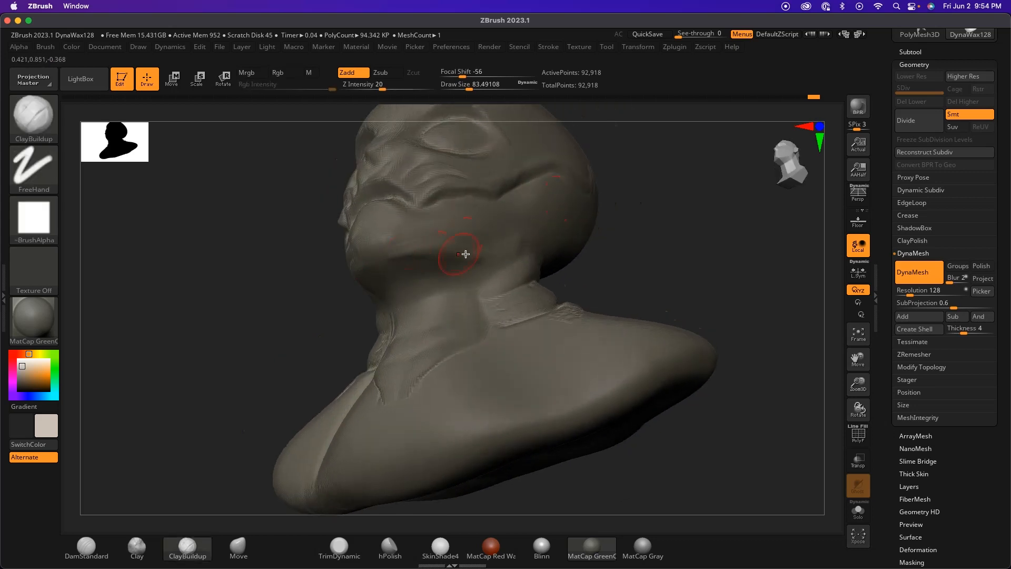
mouse_move(396, 245)
left_mouse_down()
mouse_move(356, 247)
mouse_move(389, 230)
left_mouse_up()
mouse_move(619, 180)
left_mouse_down()
mouse_move(641, 223)
mouse_move(429, 235)
left_mouse_up()
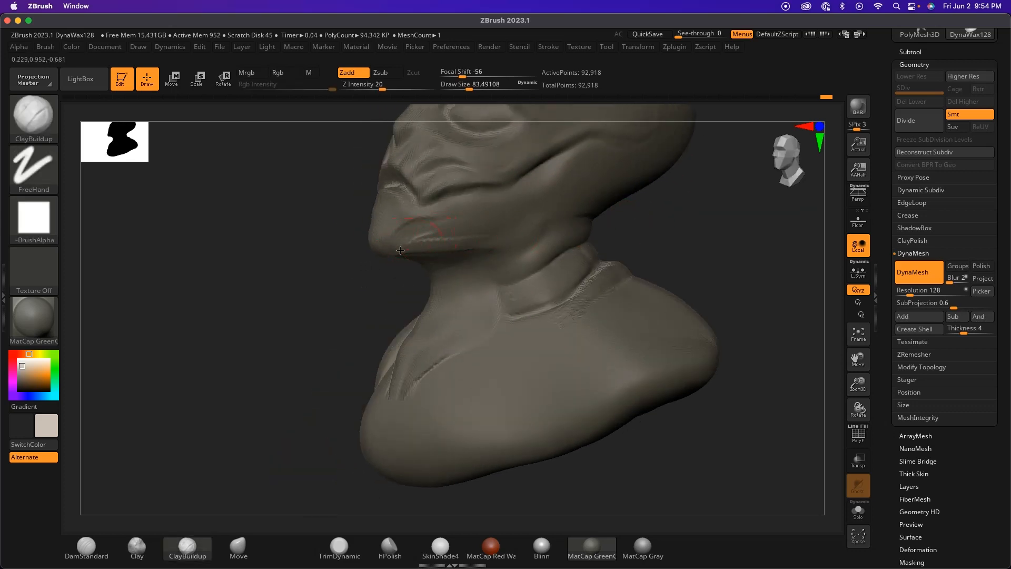
left_click_drag(300, 236, 368, 280)
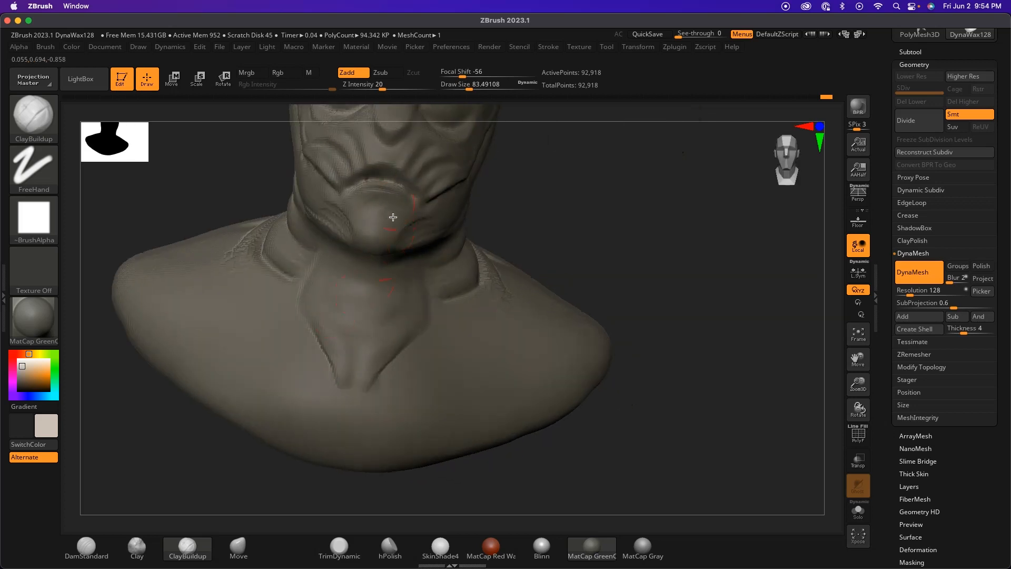
key("shift")
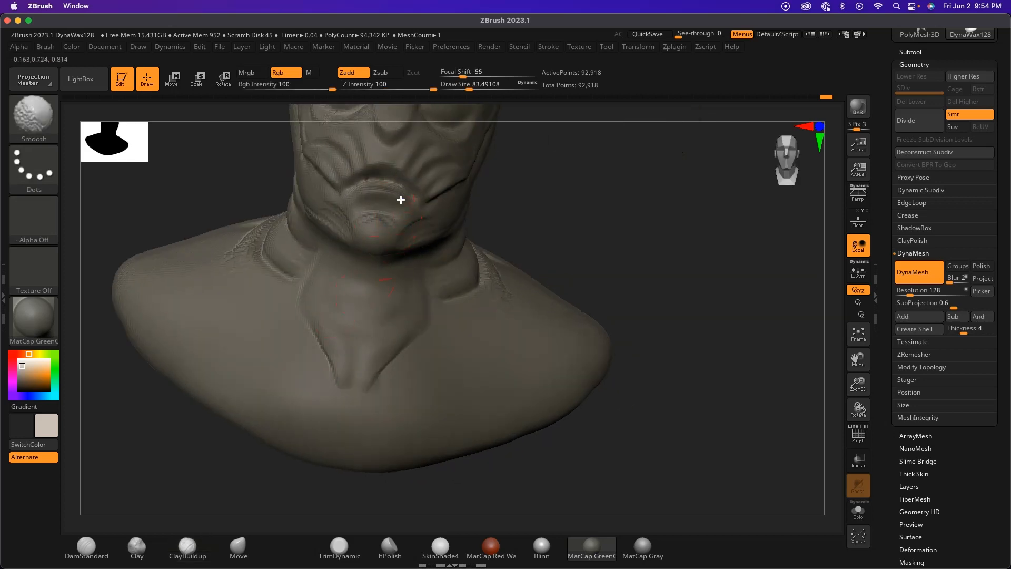
left_click_drag(525, 234, 505, 195)
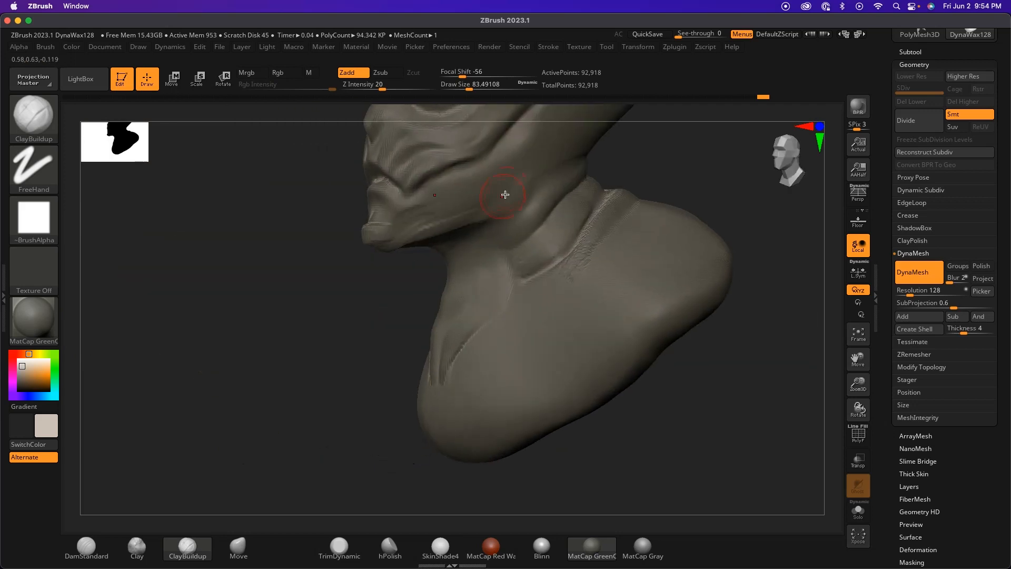
left_click_drag(353, 314, 374, 264)
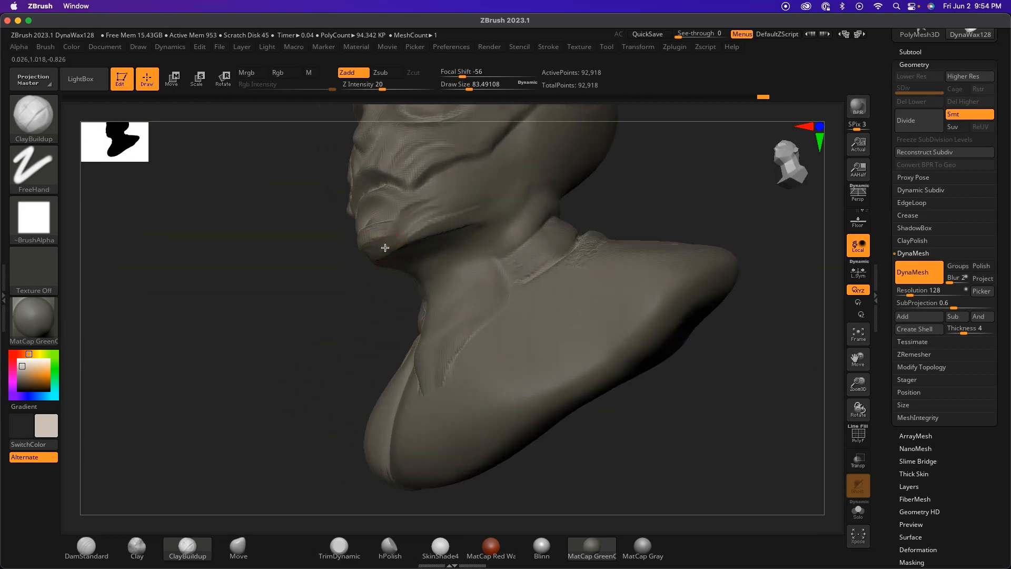
key("shift")
Step: Examine the bust's overall proportions from the front and side
mouse_move(294, 327)
left_mouse_down()
mouse_move(318, 350)
mouse_move(376, 226)
mouse_move(604, 120)
mouse_move(561, 171)
left_mouse_up()
left_click_drag(418, 236, 577, 338)
left_click_drag(674, 300, 629, 282, "alt")
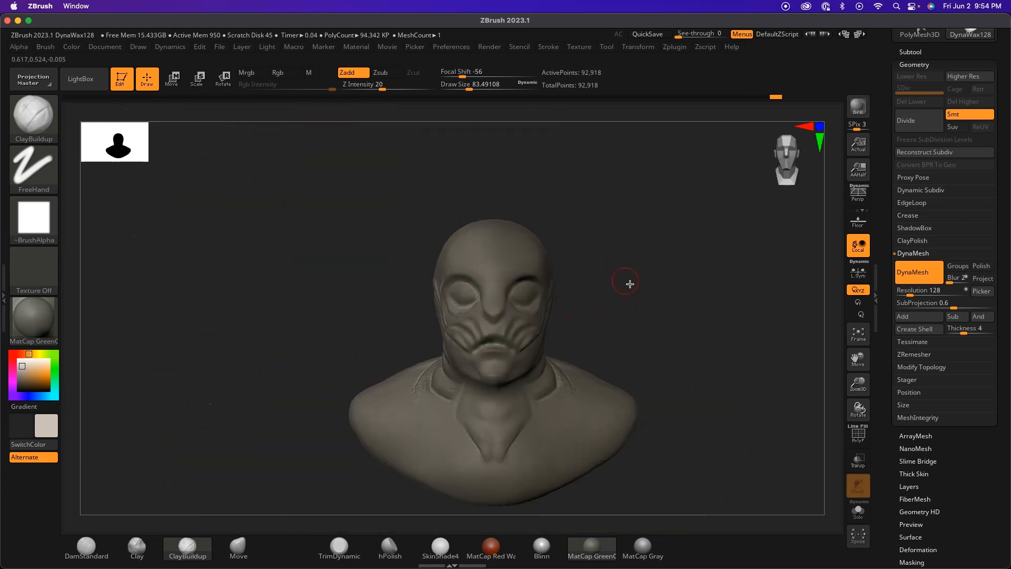
mouse_move(662, 316)
left_mouse_down()
mouse_move(622, 343)
mouse_move(605, 318)
mouse_move(656, 325)
mouse_move(591, 251)
left_mouse_up()
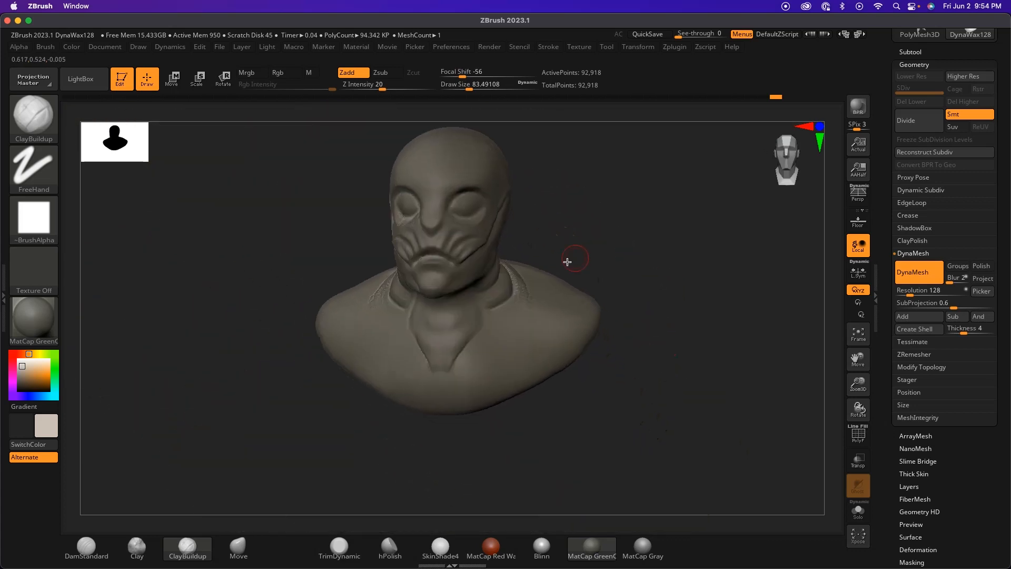
key("shift")
mouse_move(625, 221)
left_mouse_down("alt")
mouse_move(616, 248)
mouse_move(607, 235)
mouse_move(567, 359)
mouse_move(567, 270)
mouse_move(616, 207)
mouse_move(587, 282)
mouse_move(591, 305)
mouse_move(617, 312)
mouse_move(607, 282)
mouse_move(573, 273)
mouse_move(611, 255)
left_mouse_up("alt")
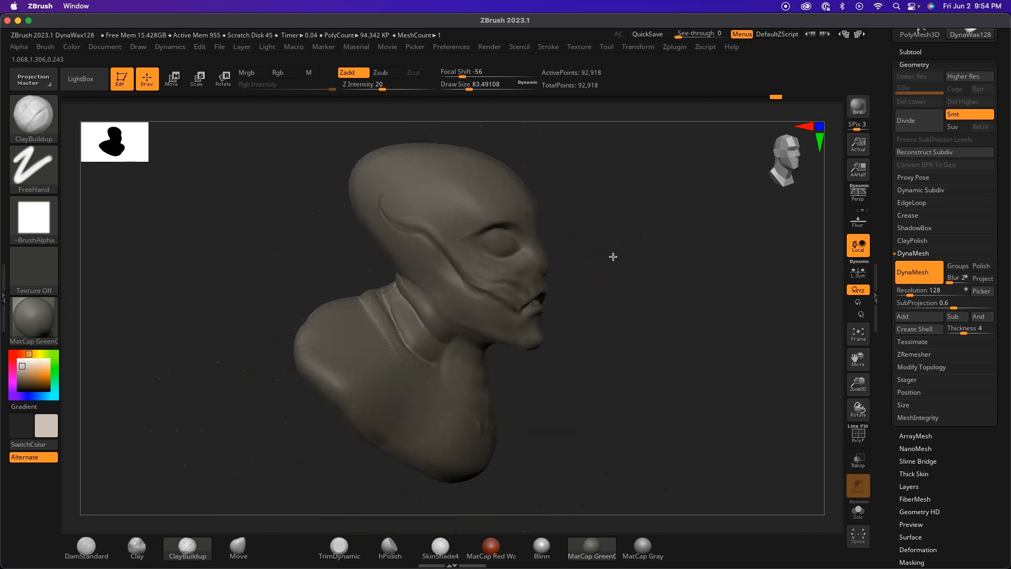
Step: Soften the throat panel and layer fresh ClayBuildup strokes across it down to its pointed tip
key("shift")
left_click_drag(387, 331, 490, 421)
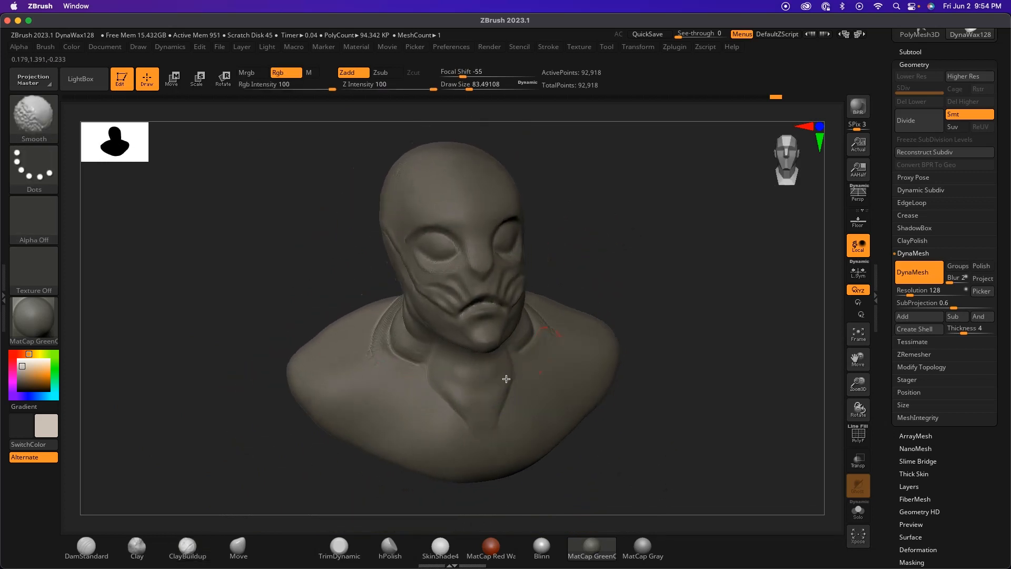
mouse_move(600, 289)
left_mouse_down()
mouse_move(589, 279)
mouse_move(598, 286)
left_mouse_up()
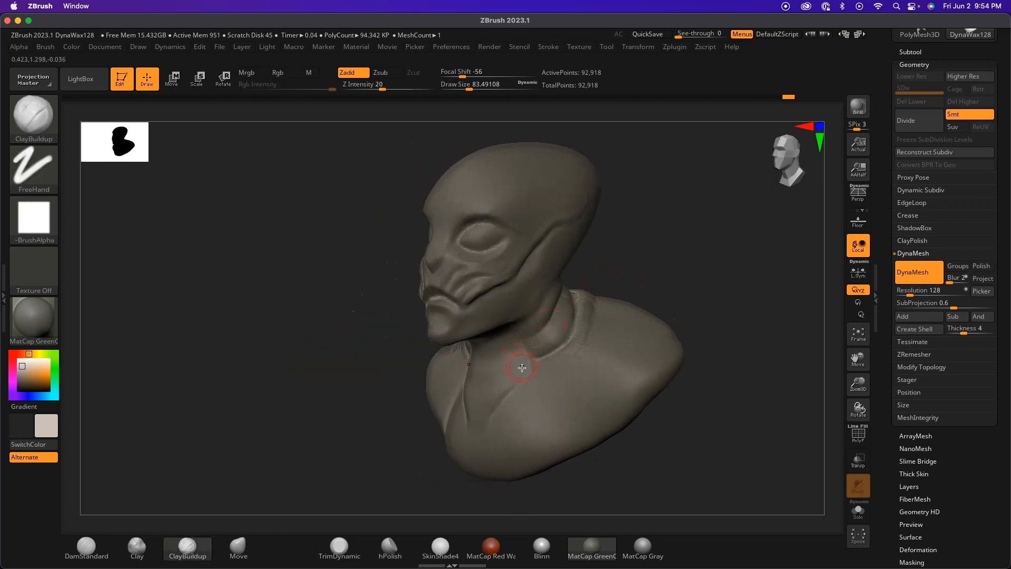
left_click_drag(523, 362, 479, 432)
left_click_drag(627, 287, 524, 333)
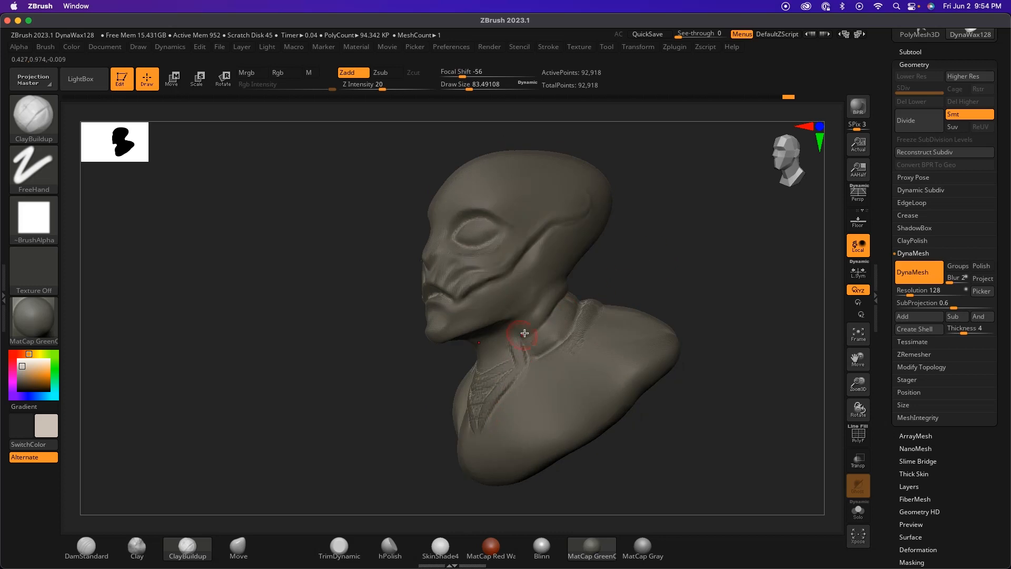
left_click_drag(469, 349, 444, 335)
left_click_drag(405, 394, 490, 309)
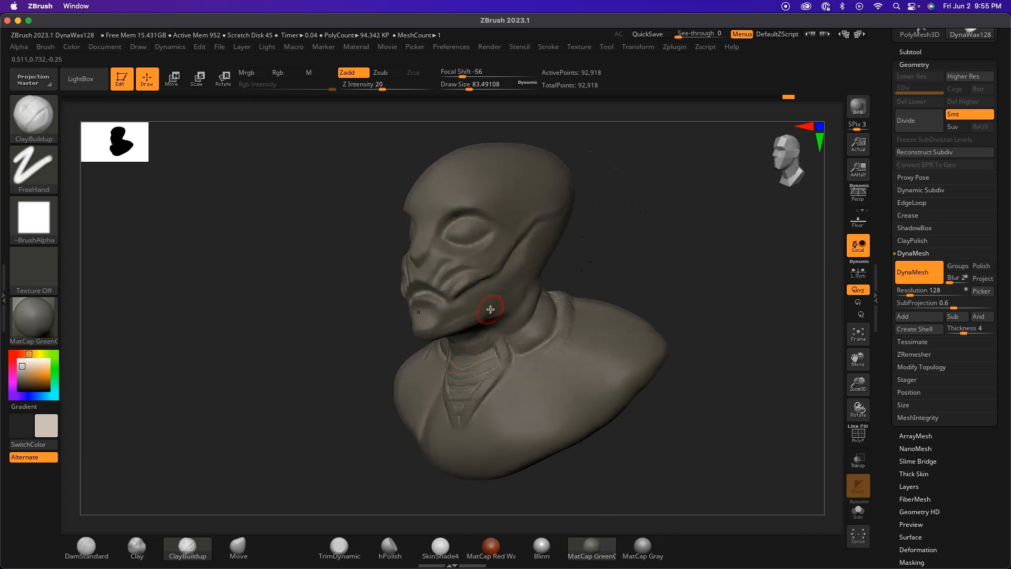
Step: Build up the jawline from beside the mouth back to the jaw corner with ClayBuildup and smooth the strokes
left_click_drag(576, 258, 604, 317, "alt")
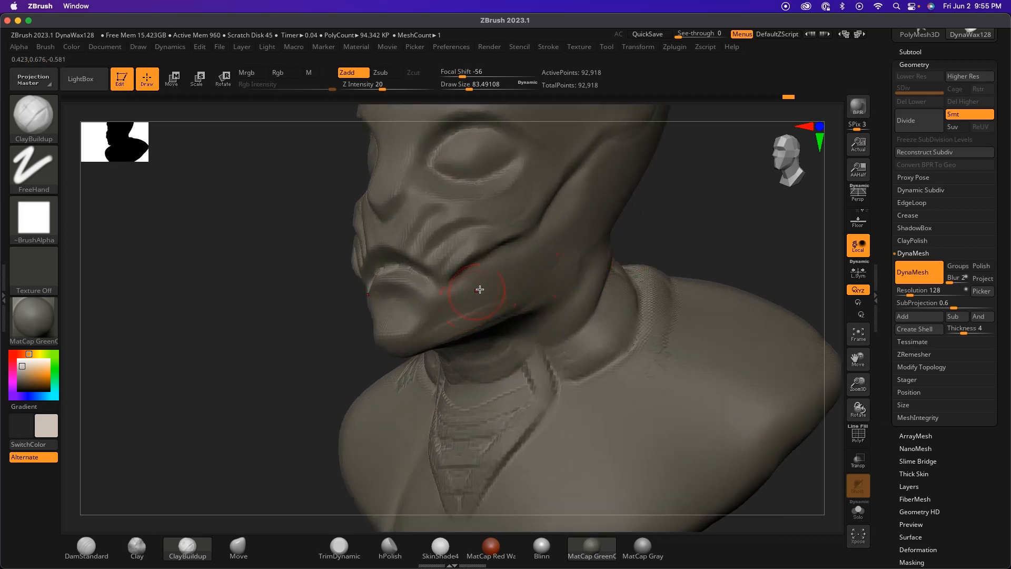
left_click_drag(445, 314, 485, 287)
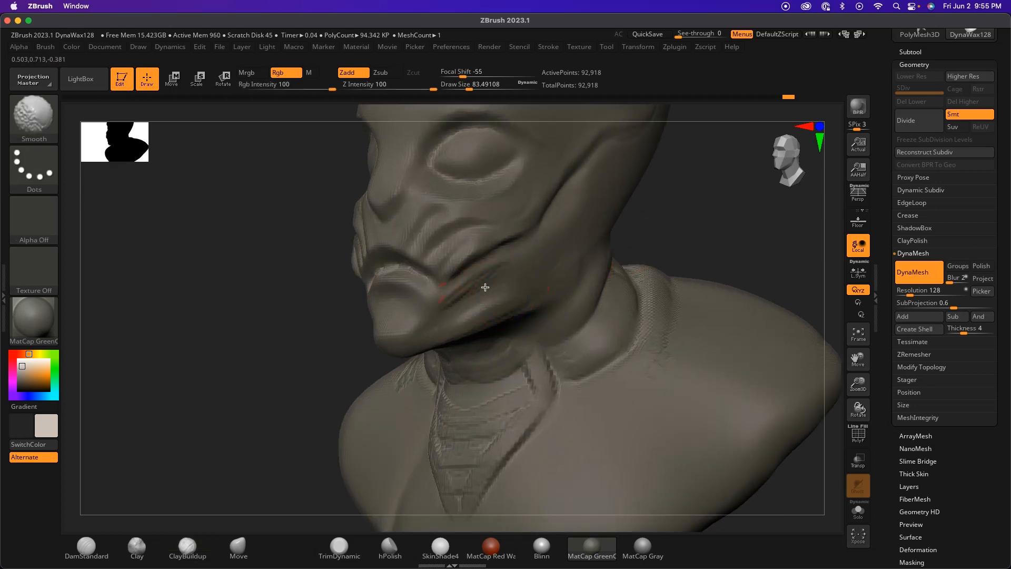
left_click_drag(551, 244, 455, 318)
key("shift")
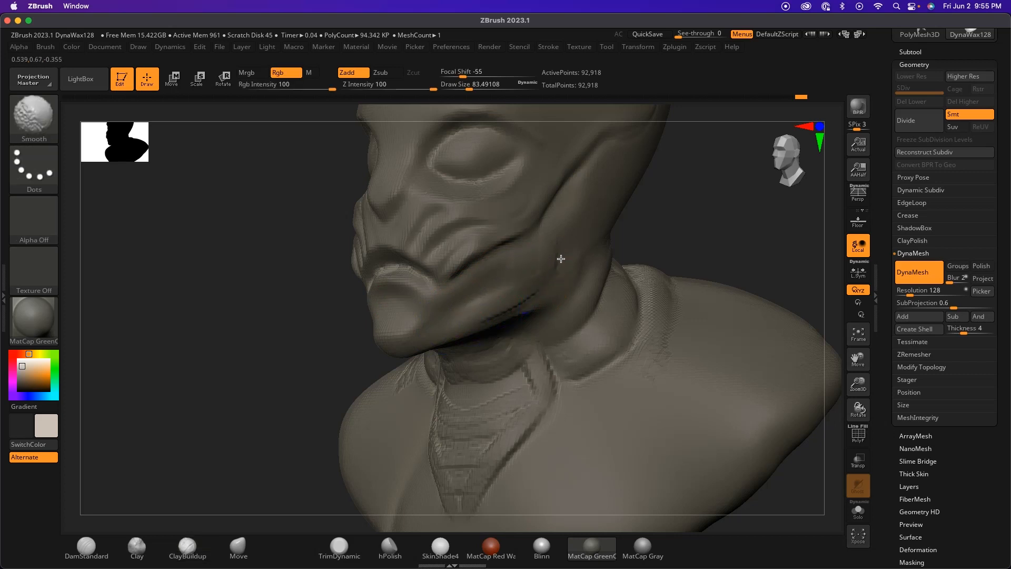
key("shift")
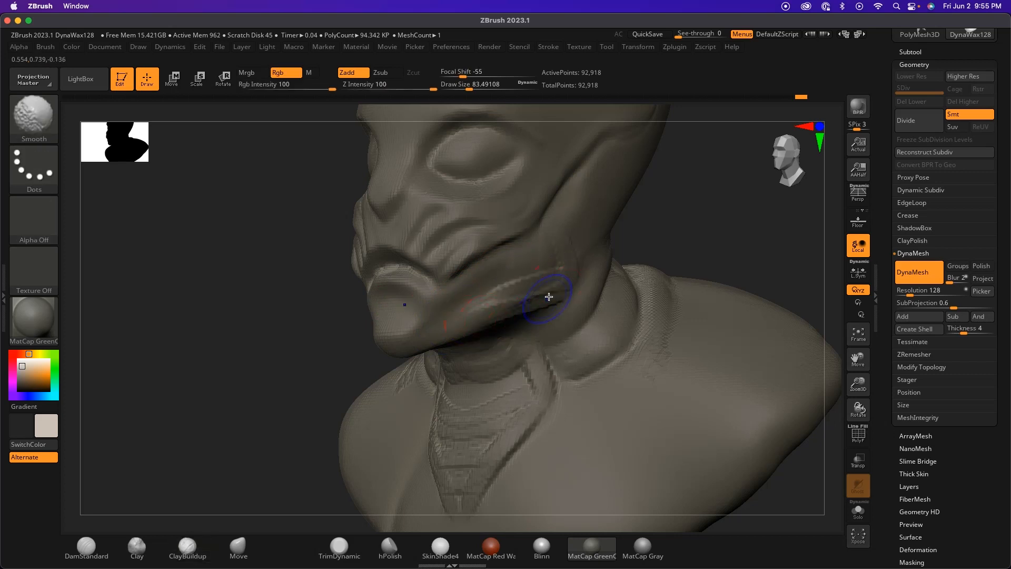
right_click_drag(545, 299, 670, 228)
mouse_move(532, 298)
left_mouse_down()
mouse_move(551, 266)
mouse_move(548, 233)
mouse_move(533, 263)
left_mouse_up()
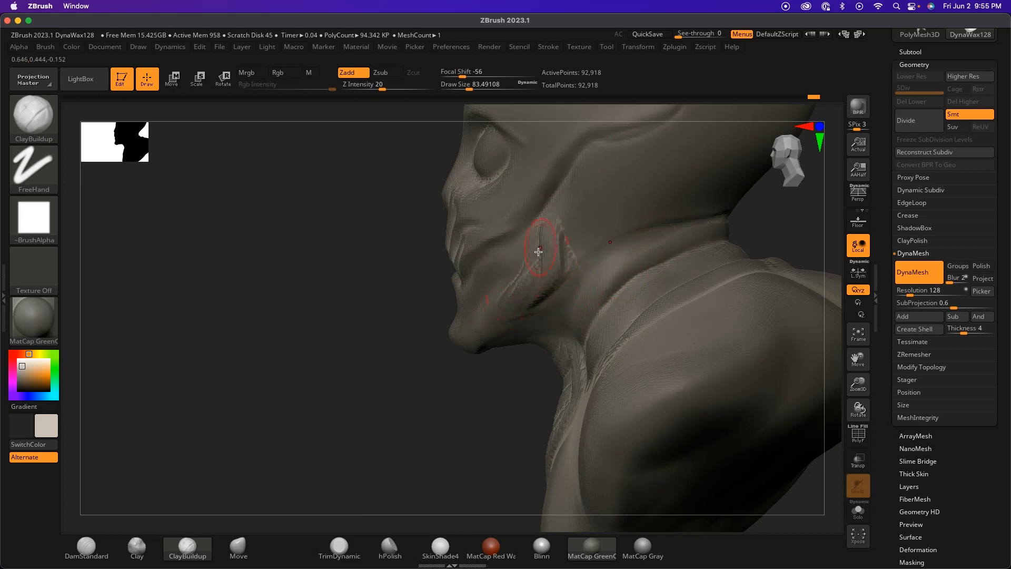
key("shift")
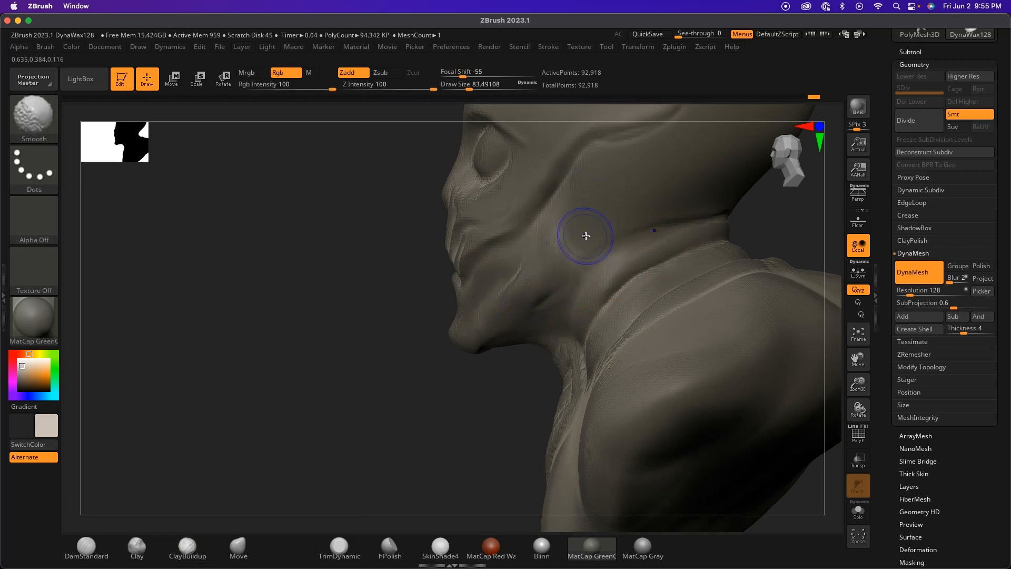
mouse_move(528, 307)
right_mouse_down("shift")
mouse_move(485, 402)
mouse_move(545, 248)
right_mouse_up("shift")
Step: Reshape the chin and jaw silhouette using the Move brush with a draw size of about 274
mouse_move(481, 294)
right_mouse_down("ctrl")
mouse_move(575, 214)
mouse_move(641, 217)
mouse_move(608, 238)
mouse_move(583, 228)
mouse_move(586, 209)
right_mouse_up("ctrl")
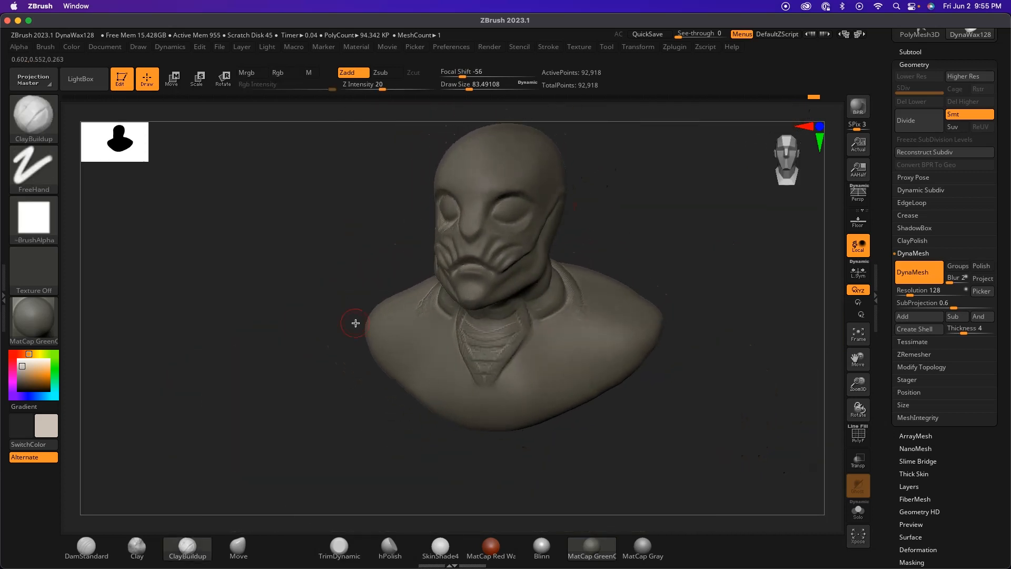
left_click(230, 557)
key("space")
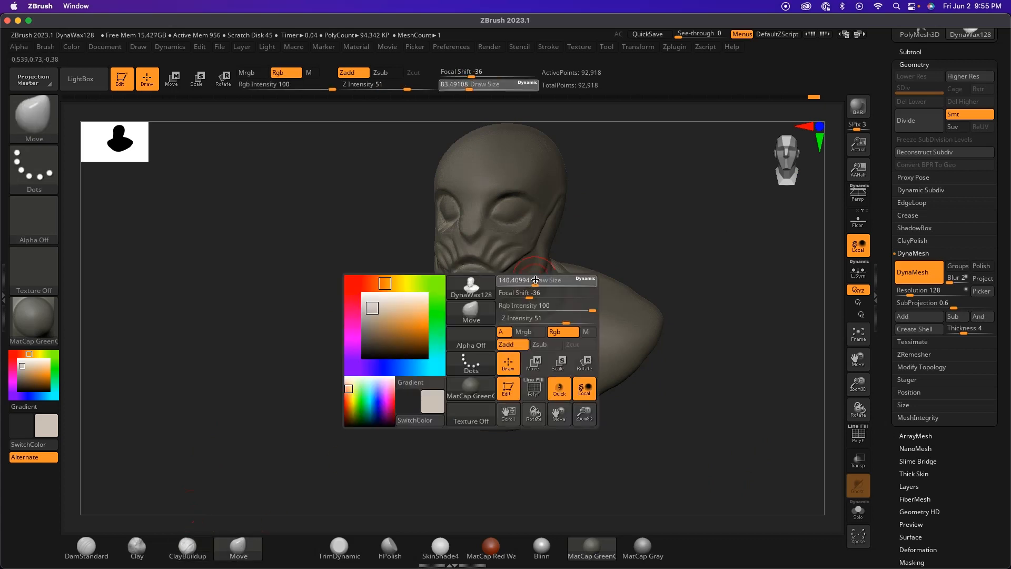
left_click_drag(547, 279, 549, 279)
mouse_move(596, 230)
left_mouse_down()
mouse_move(605, 250)
mouse_move(595, 208)
mouse_move(597, 239)
mouse_move(619, 221)
mouse_move(591, 220)
mouse_move(569, 246)
left_mouse_up()
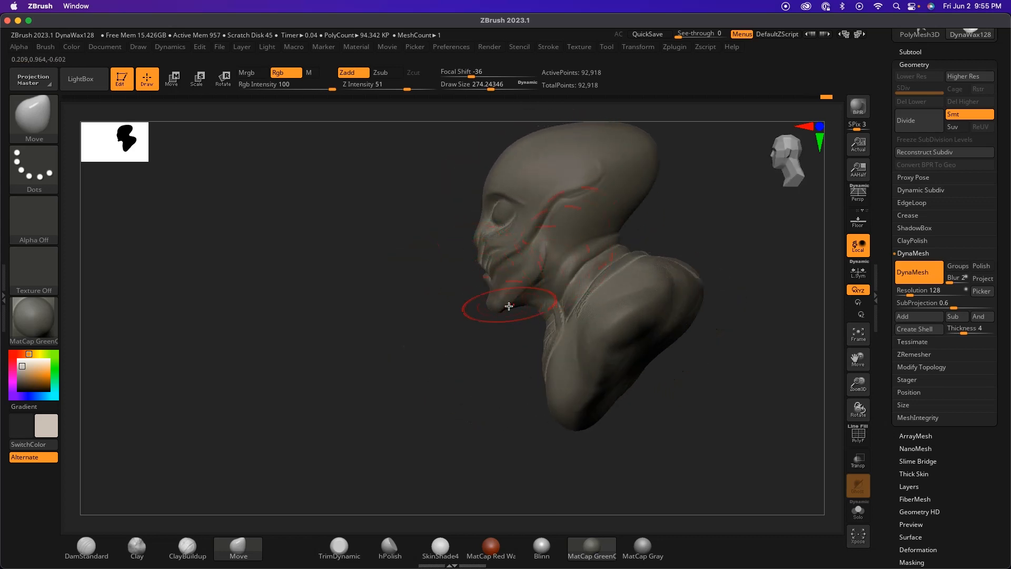
mouse_move(529, 299)
right_mouse_down()
mouse_move(472, 347)
mouse_move(529, 328)
right_mouse_up()
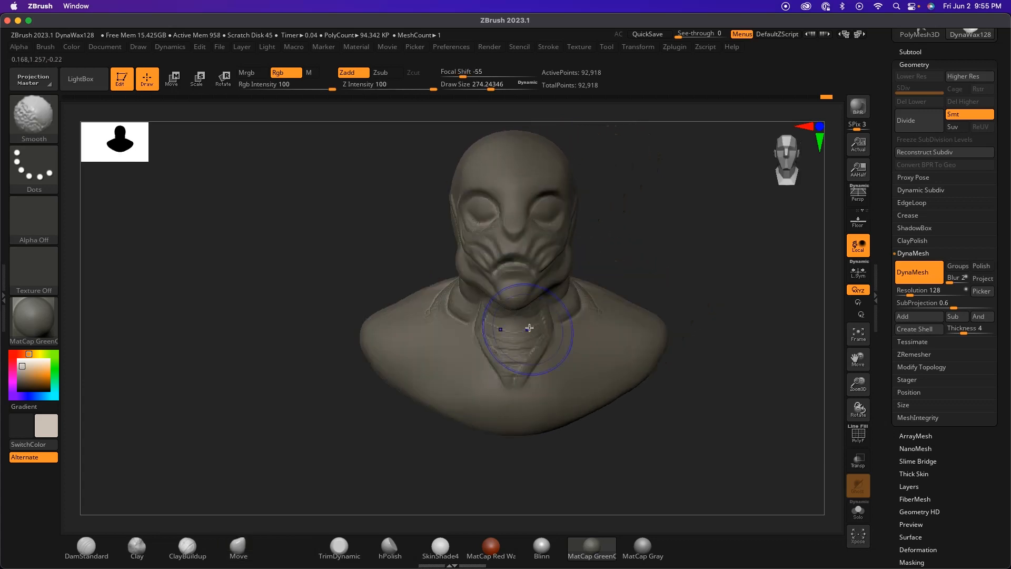
mouse_move(555, 284)
right_mouse_down()
mouse_move(611, 239)
mouse_move(590, 246)
mouse_move(569, 235)
right_mouse_up()
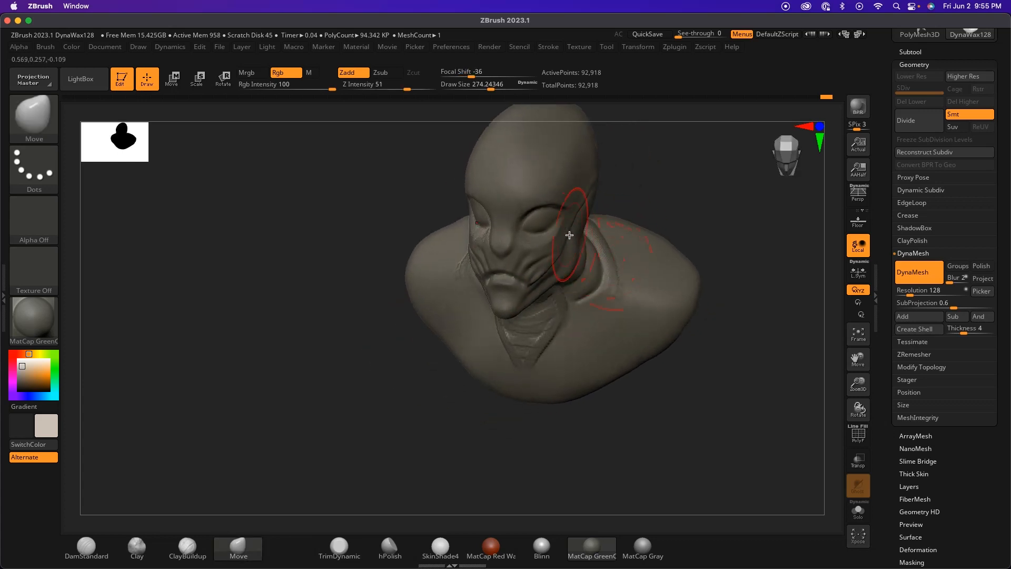
right_click_drag(653, 181, 664, 285)
right_click_drag(664, 245, 668, 239)
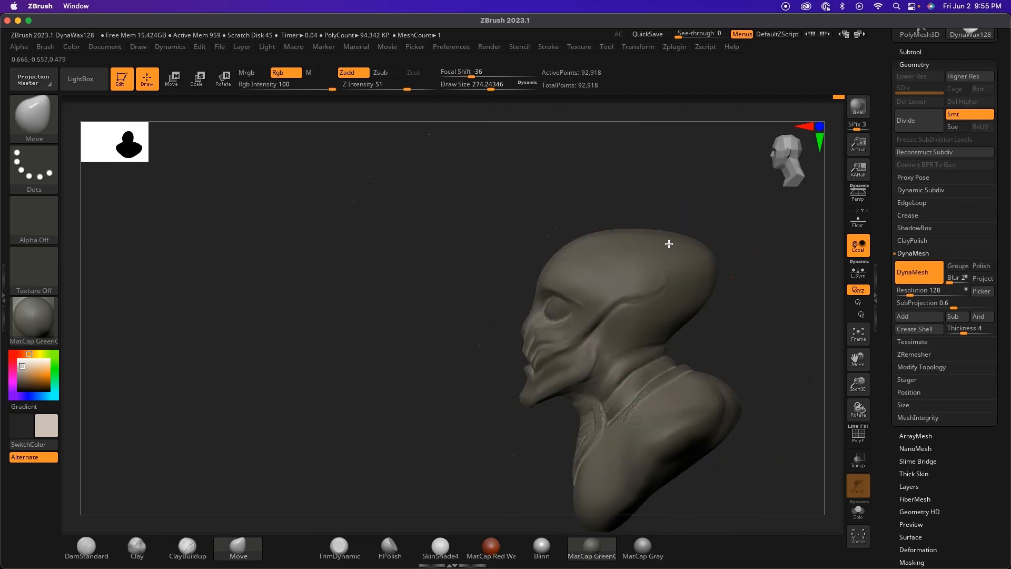
Step: Reshape the crown and back of the skull with the Move brush, working from the side and from above
mouse_move(587, 258)
right_mouse_down()
mouse_move(555, 210)
mouse_move(565, 246)
right_mouse_up()
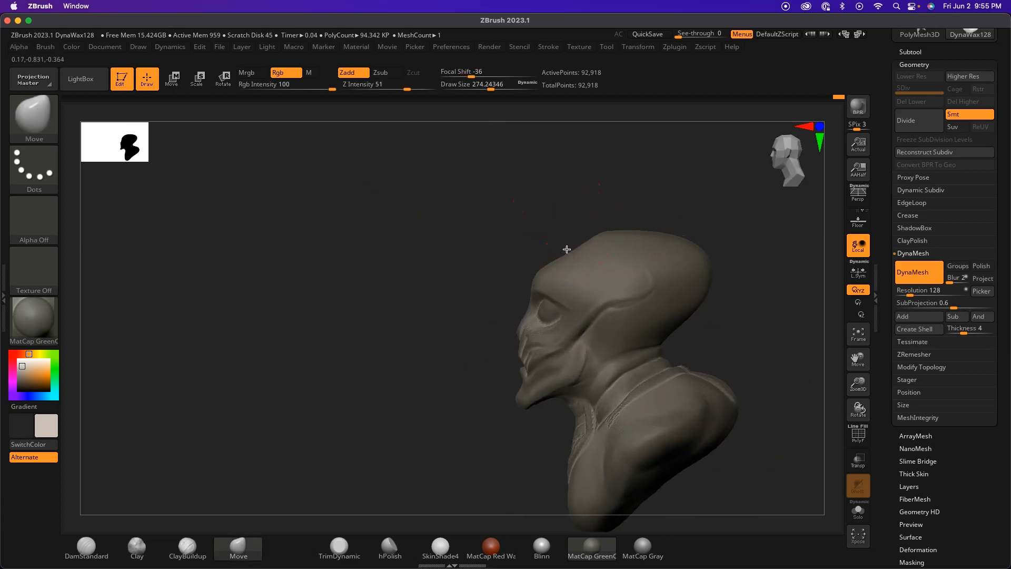
right_click_drag(579, 225, 632, 292)
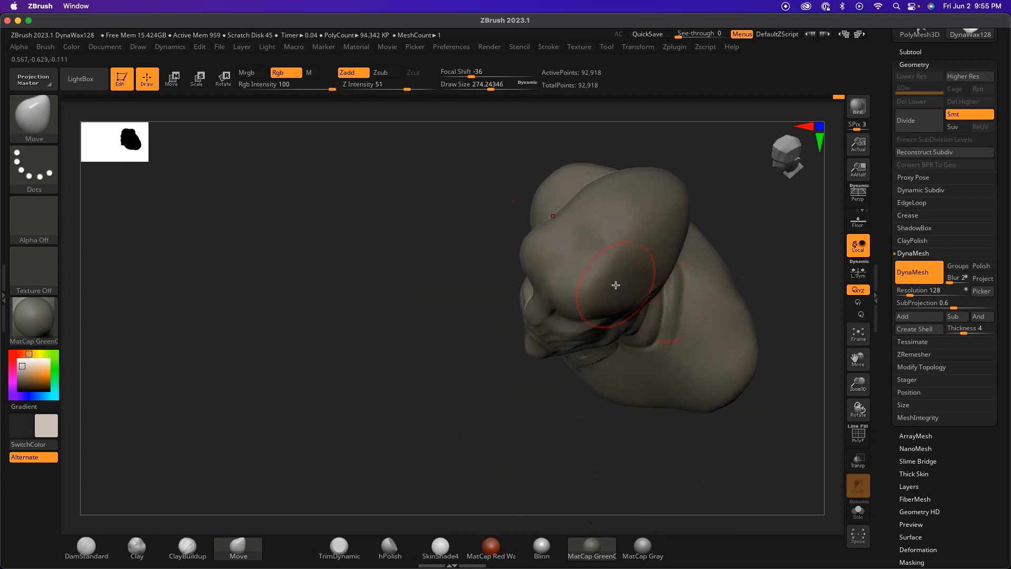
right_click_drag(741, 252, 592, 194)
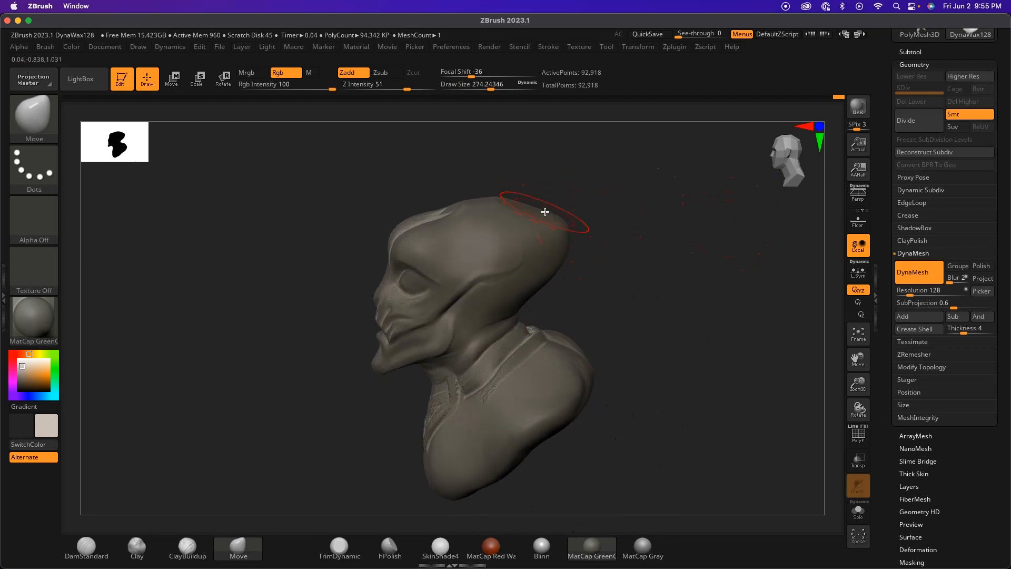
mouse_move(562, 219)
right_mouse_down()
mouse_move(584, 244)
mouse_move(616, 242)
right_mouse_up()
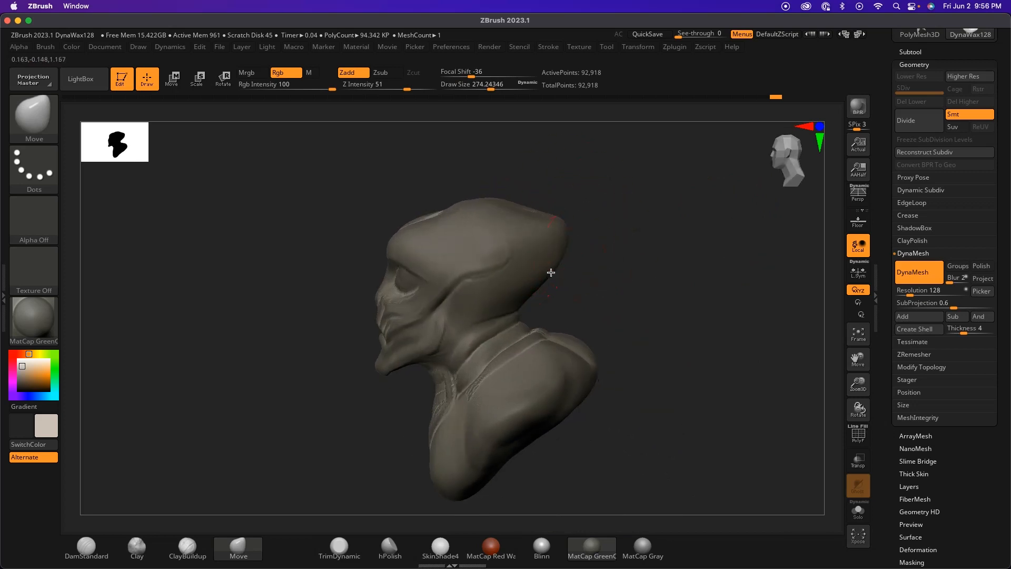
right_click_drag(548, 289, 683, 221)
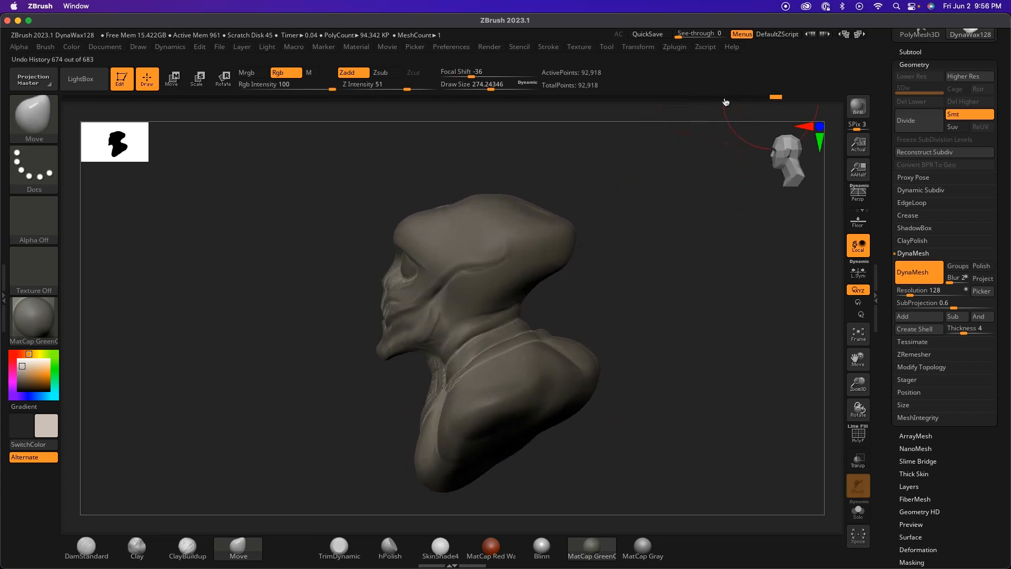
Step: Review earlier stages of the sculpt in the undo history and return to the most recent state
mouse_move(778, 101)
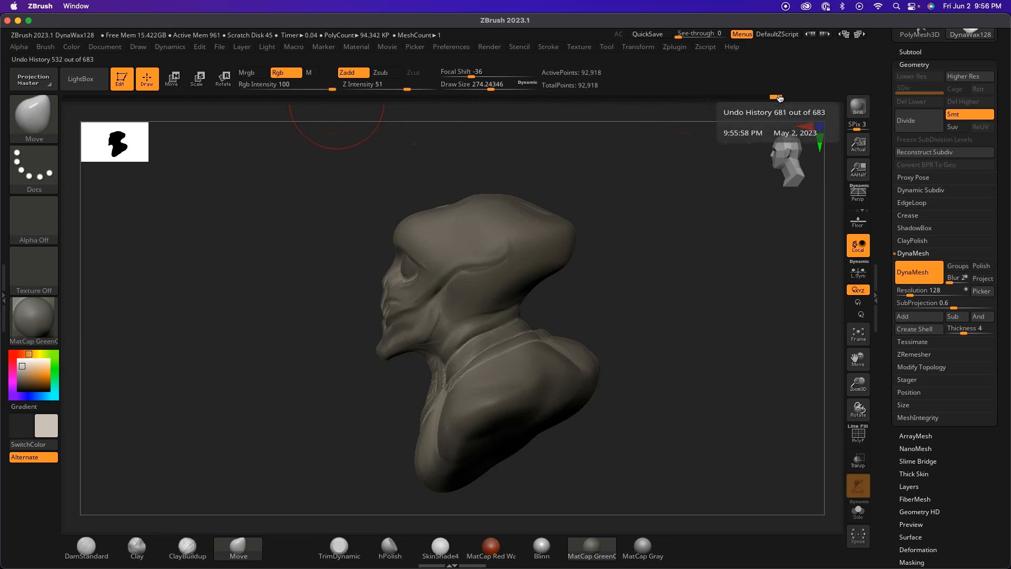
left_click(778, 100)
mouse_move(777, 101)
left_mouse_down()
mouse_move(526, 97)
mouse_move(796, 106)
left_mouse_up()
Step: Smooth the top of the skull and the shoulder, adjusting the cranium's silhouette with the Move brush
mouse_move(607, 179)
left_mouse_down()
mouse_move(658, 203)
mouse_move(595, 200)
mouse_move(579, 270)
mouse_move(618, 255)
mouse_move(532, 242)
left_mouse_up()
key("shift")
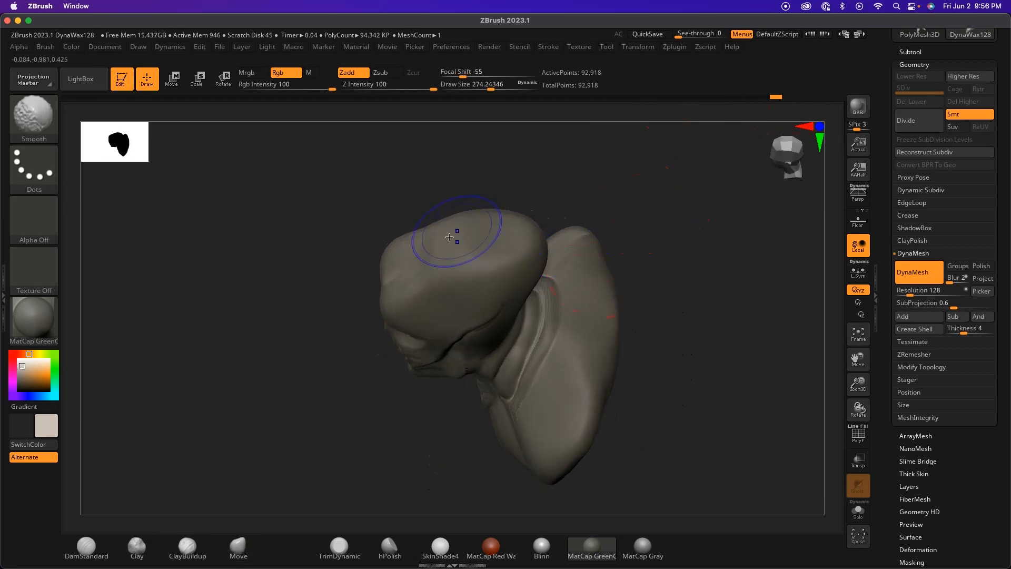
key("b")
key("m")
key("v")
mouse_move(573, 165)
left_mouse_down()
mouse_move(598, 200)
mouse_move(622, 155)
mouse_move(604, 202)
left_mouse_up()
mouse_move(586, 283)
left_mouse_down()
mouse_move(582, 266)
mouse_move(611, 295)
mouse_move(603, 259)
mouse_move(598, 339)
mouse_move(530, 375)
left_mouse_up()
left_click_drag(361, 439, 414, 442, "shift")
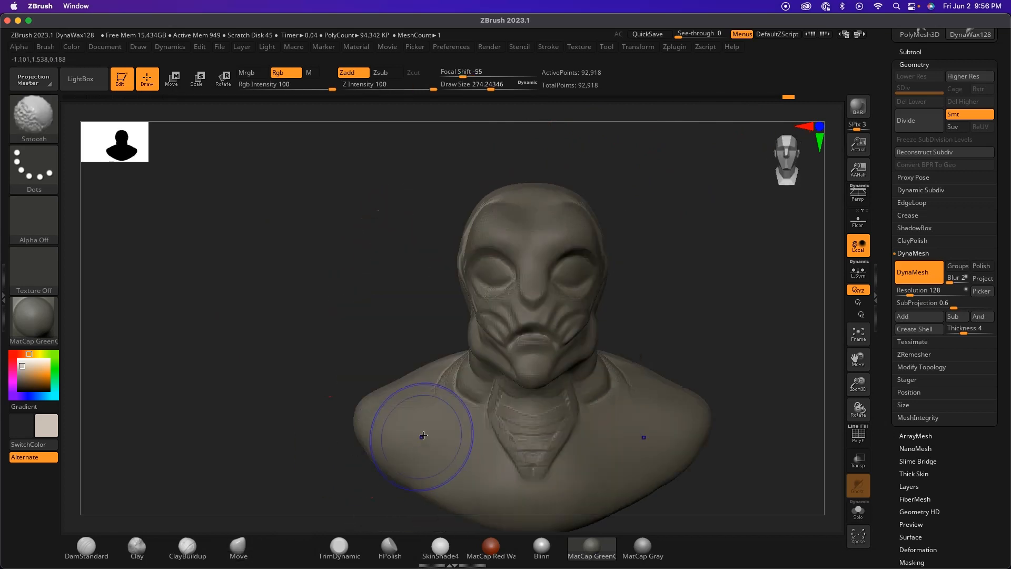
mouse_move(693, 280)
left_mouse_down()
mouse_move(649, 239)
mouse_move(630, 264)
mouse_move(571, 264)
mouse_move(616, 266)
mouse_move(626, 239)
left_mouse_up()
Step: Rework the ridged throat panel into a clean surface with ClayBuildup at draw size 112 and Smooth
left_click(188, 548)
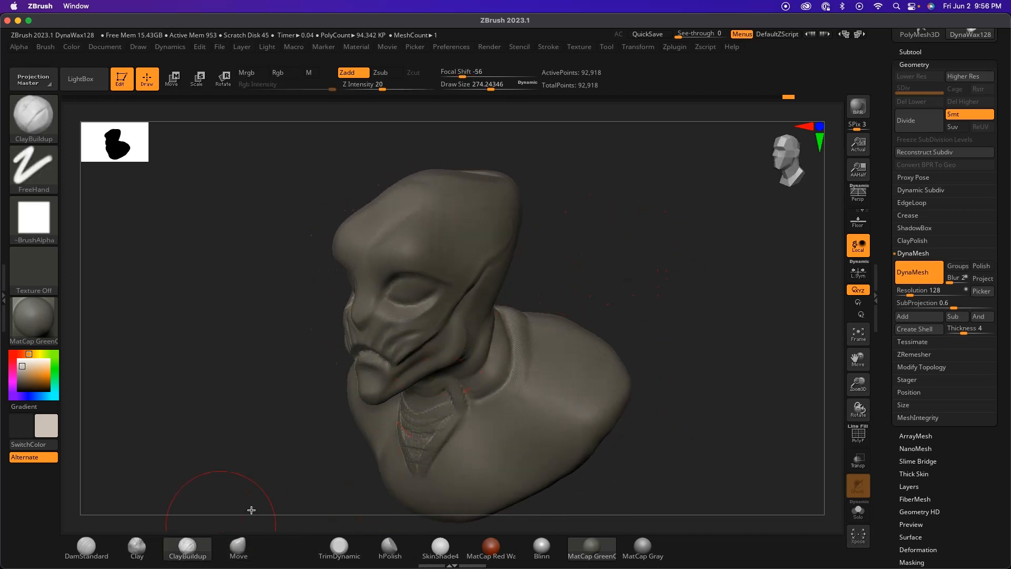
key("space")
mouse_move(549, 241)
left_mouse_down()
mouse_move(590, 211)
mouse_move(591, 192)
mouse_move(575, 198)
mouse_move(606, 203)
mouse_move(623, 189)
mouse_move(613, 203)
left_mouse_up()
key("space")
key("space")
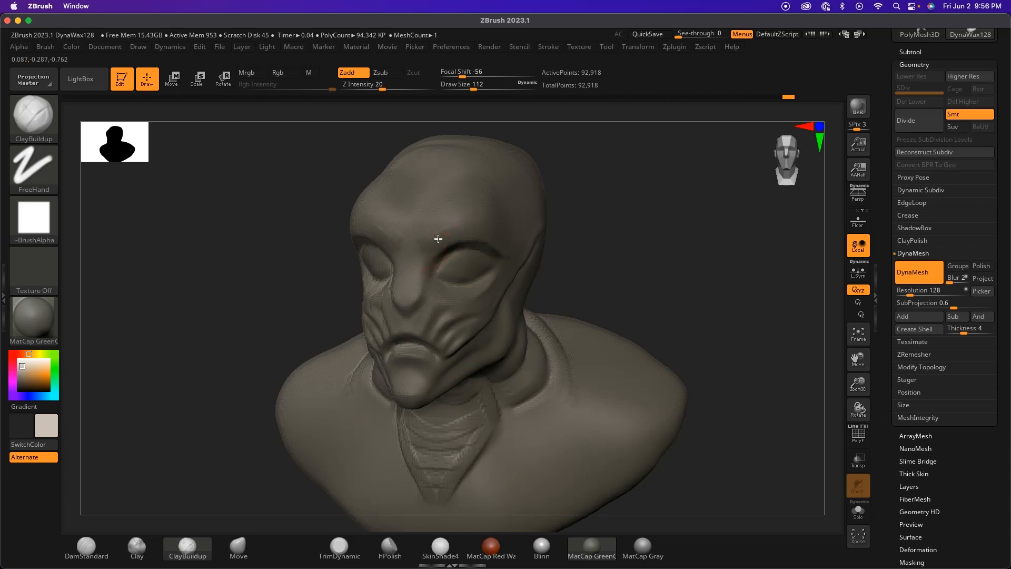
mouse_move(605, 230)
left_mouse_down()
mouse_move(453, 236)
mouse_move(449, 221)
mouse_move(490, 233)
left_mouse_up()
mouse_move(294, 414)
left_mouse_down()
mouse_move(361, 410)
mouse_move(549, 275)
left_mouse_up()
mouse_move(693, 244)
left_mouse_down()
mouse_move(643, 210)
mouse_move(449, 424)
left_mouse_up()
left_click_drag(632, 271, 656, 252)
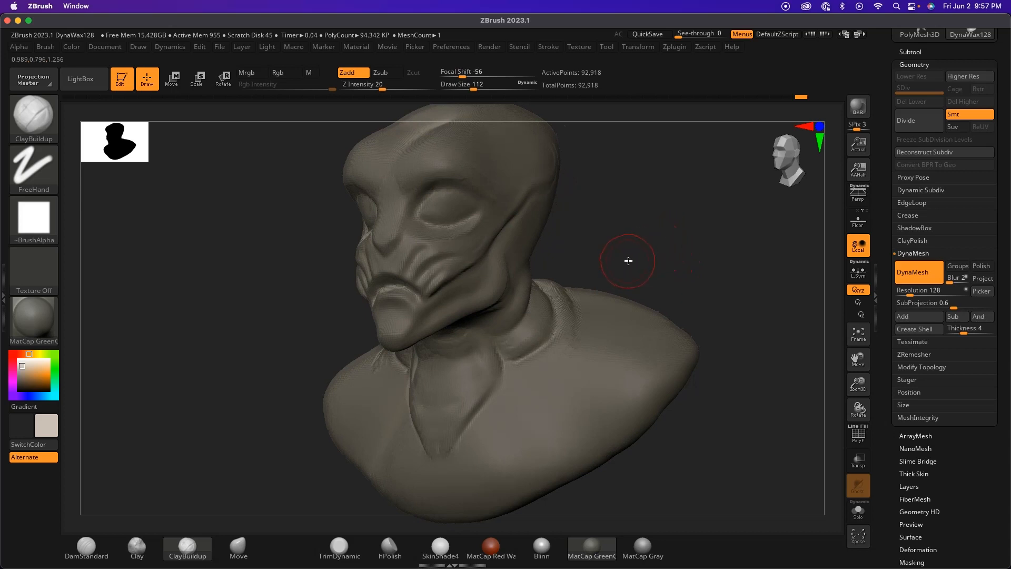
Step: Carve the throat panel's outline down to its pointed tip with the DamStandard brush and smooth the area under the chin
left_click(86, 547)
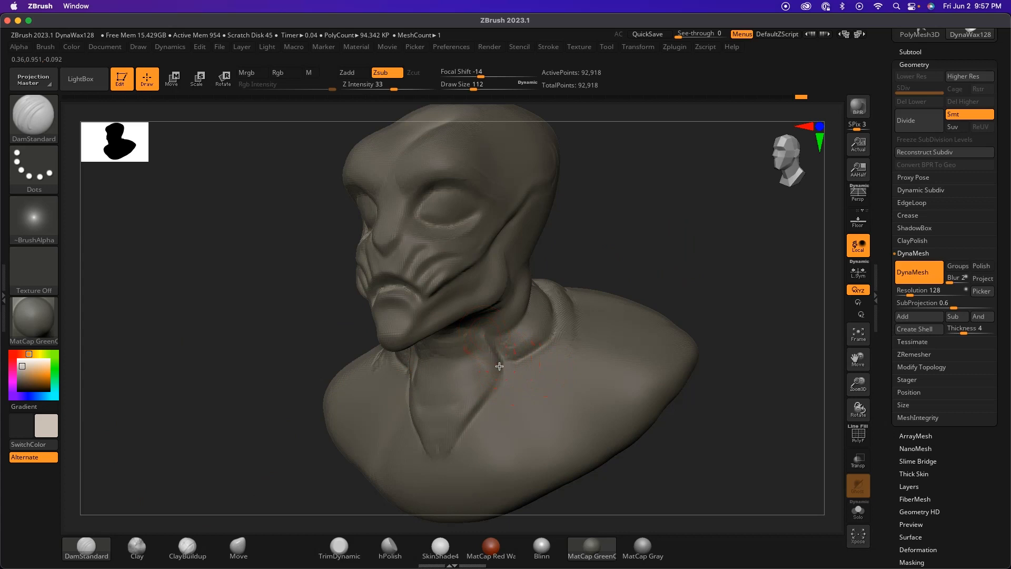
left_click_drag(463, 422, 452, 443)
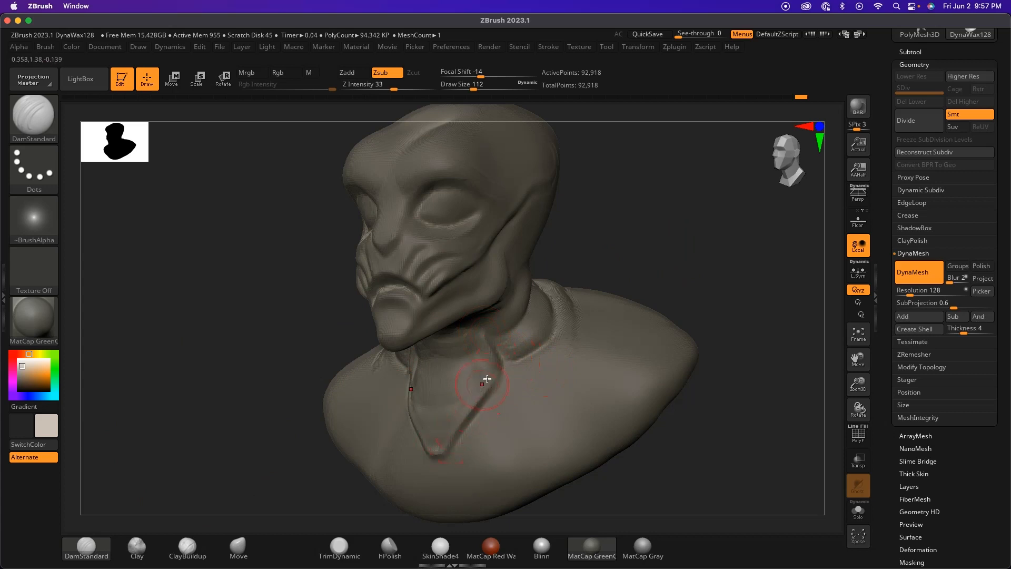
left_click_drag(630, 232, 440, 369)
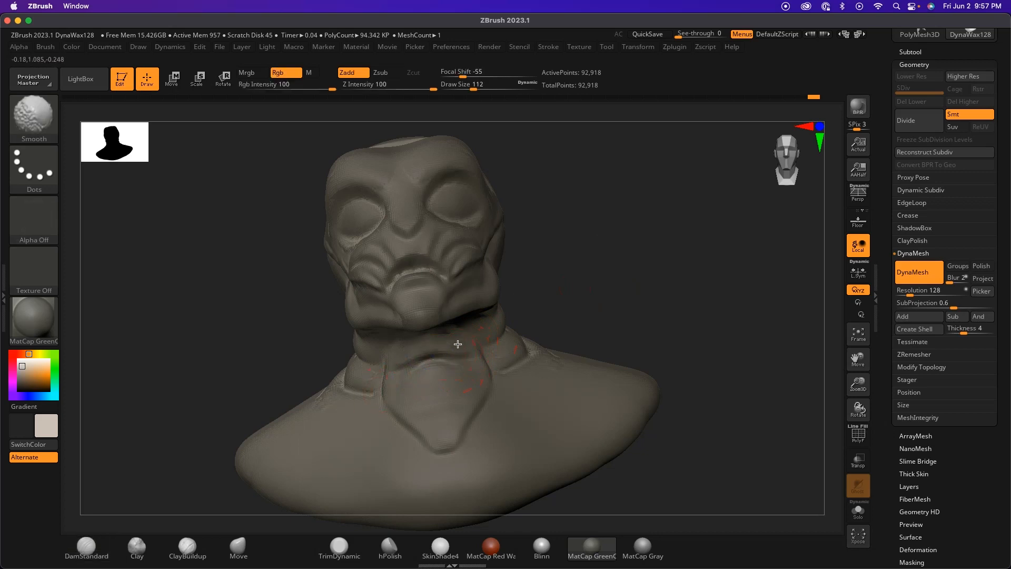
mouse_move(553, 280)
left_mouse_down()
mouse_move(576, 288)
mouse_move(428, 363)
left_mouse_up()
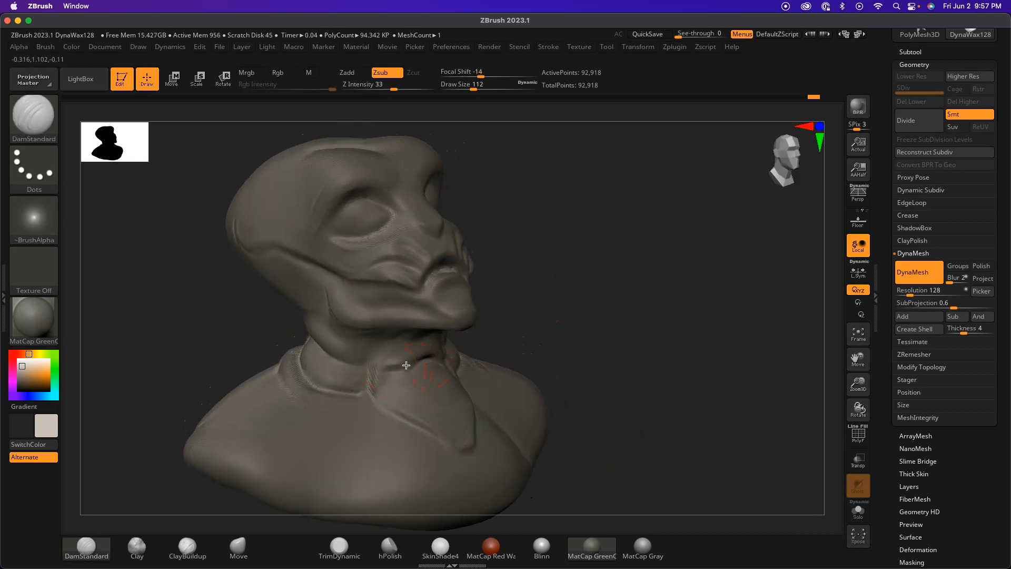
left_click_drag(539, 293, 425, 401)
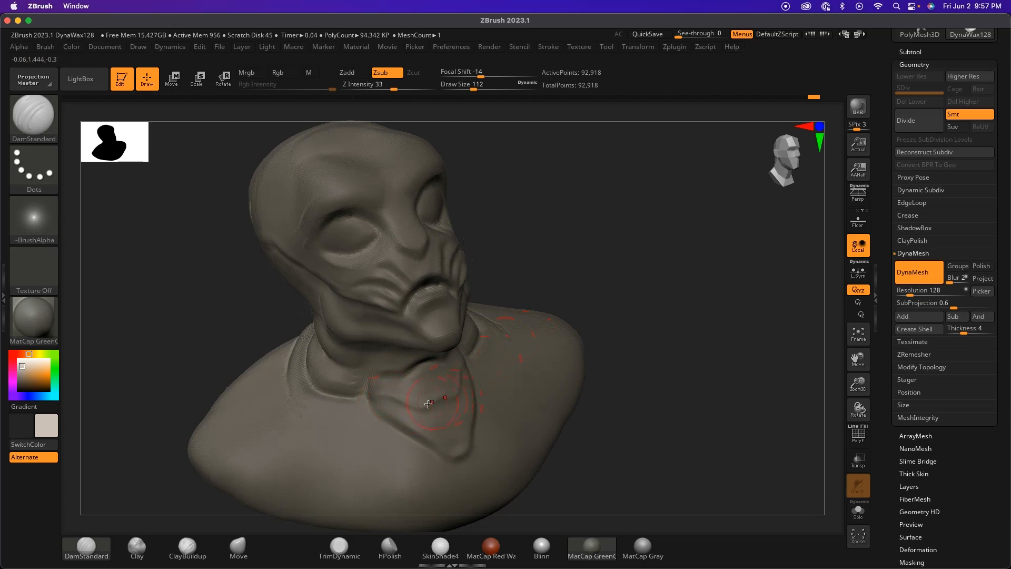
Step: Carve a V-shaped fold across the upper part of the throat panel and soften the surrounding surface
left_click_drag(440, 399, 367, 399, "shift")
mouse_move(580, 296)
left_mouse_down()
mouse_move(548, 300)
mouse_move(457, 402)
mouse_move(373, 441)
mouse_move(451, 420)
mouse_move(489, 365)
mouse_move(480, 382)
left_mouse_up()
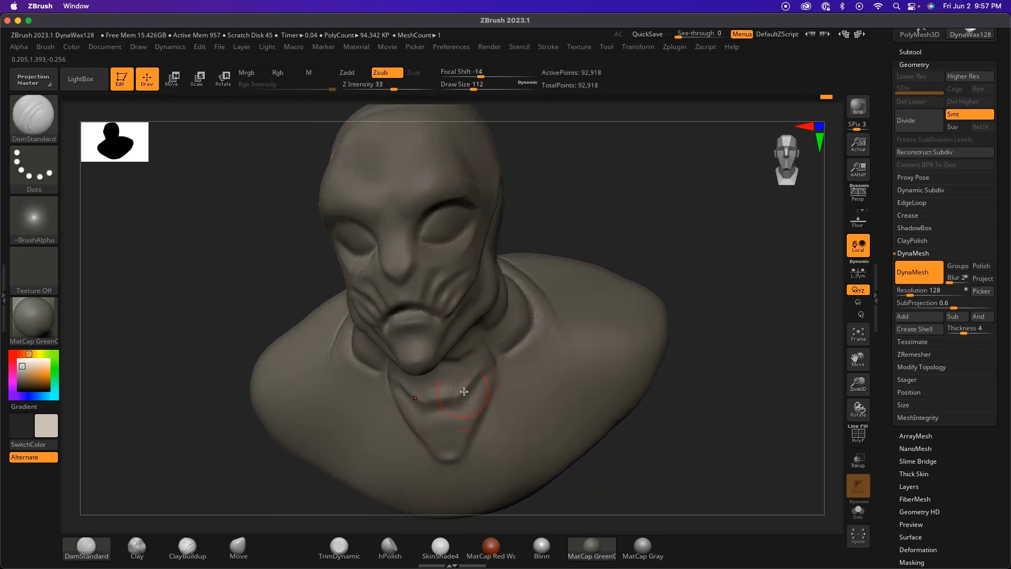
left_click_drag(657, 232, 627, 252)
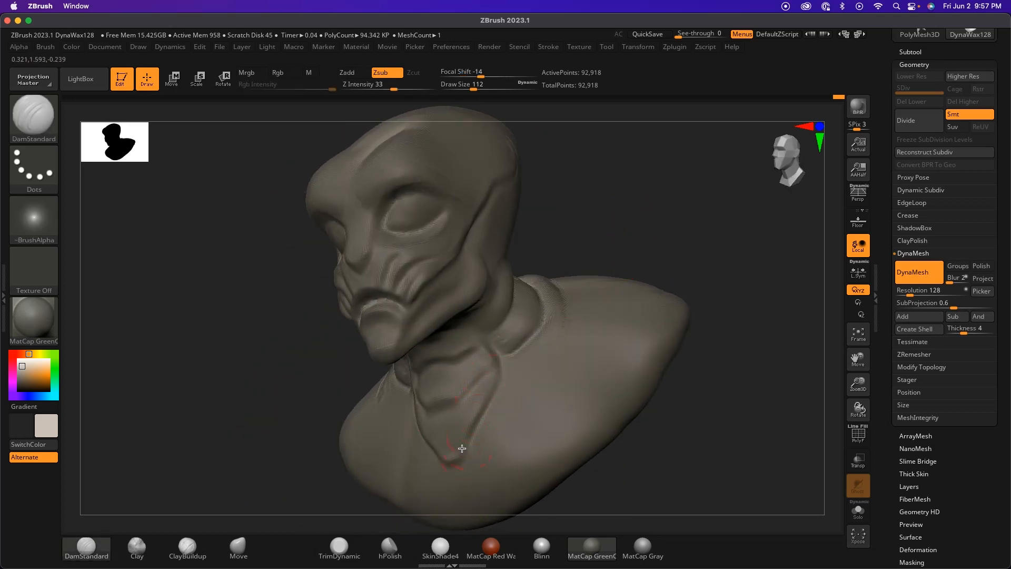
Step: Carve a curved DamStandard crease from the base of the neck collar down across each side of the chest
left_click_drag(601, 209, 473, 355)
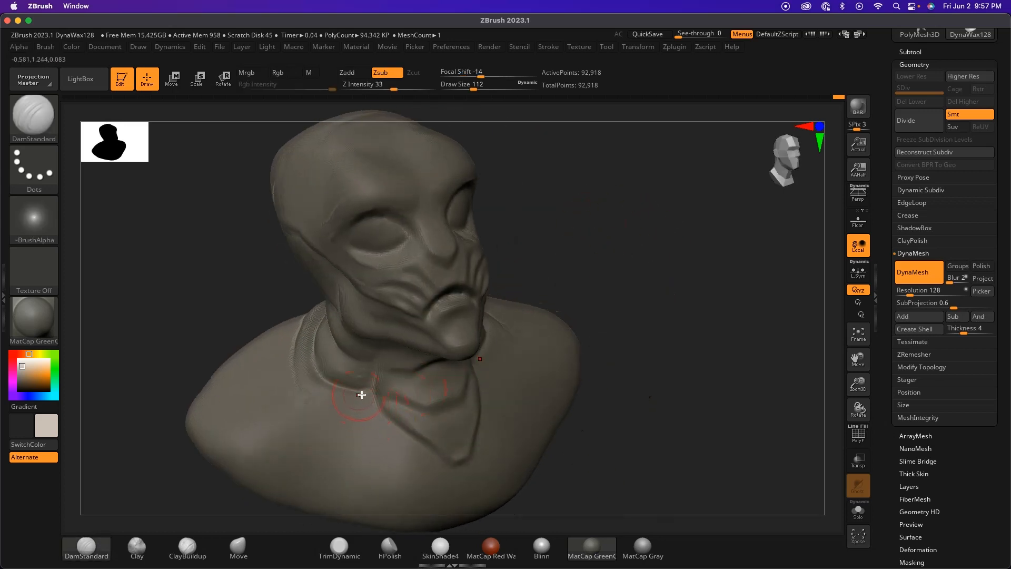
left_click_drag(371, 409, 334, 490)
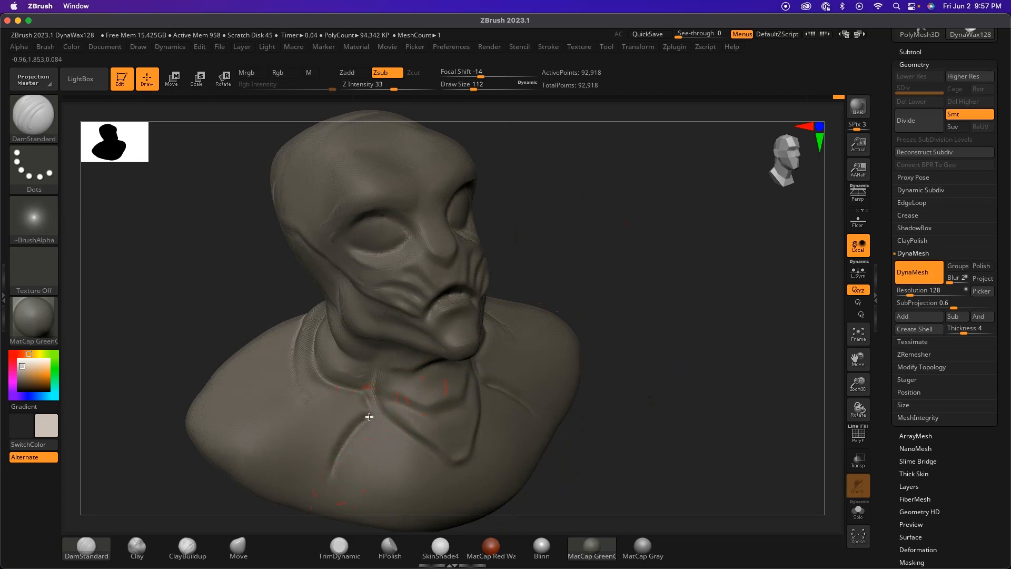
left_click_drag(581, 279, 594, 296)
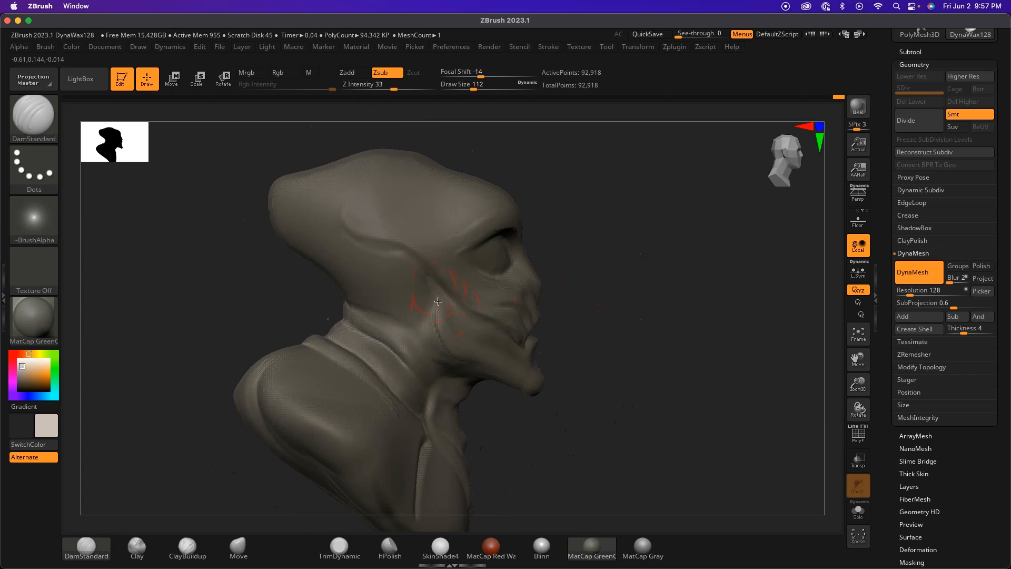
Step: Sharpen the creases behind the jaw corner and below the temple with the DamStandard brush
left_click_drag(579, 262, 602, 253)
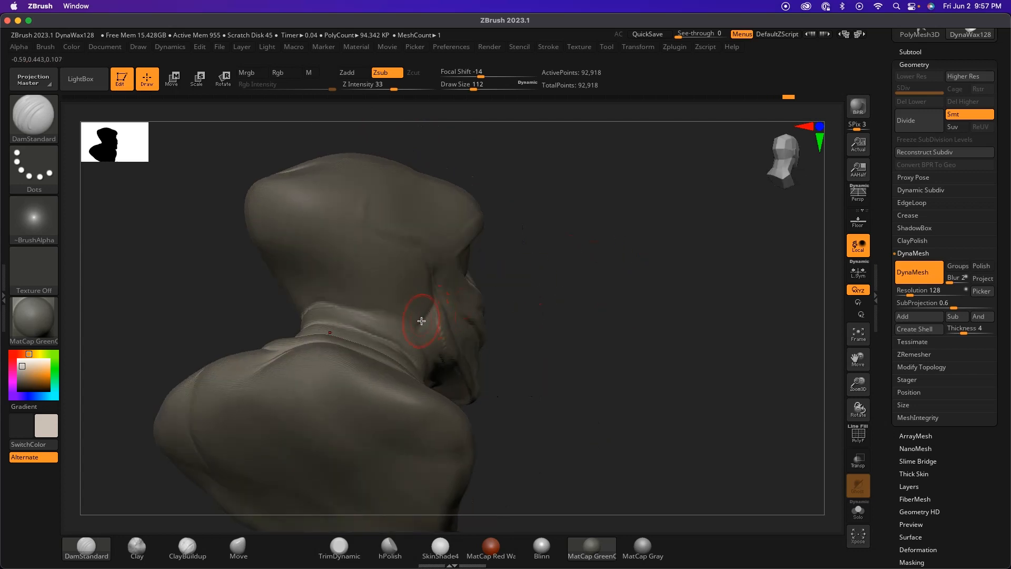
left_click_drag(531, 263, 528, 303)
left_click_drag(570, 265, 523, 255)
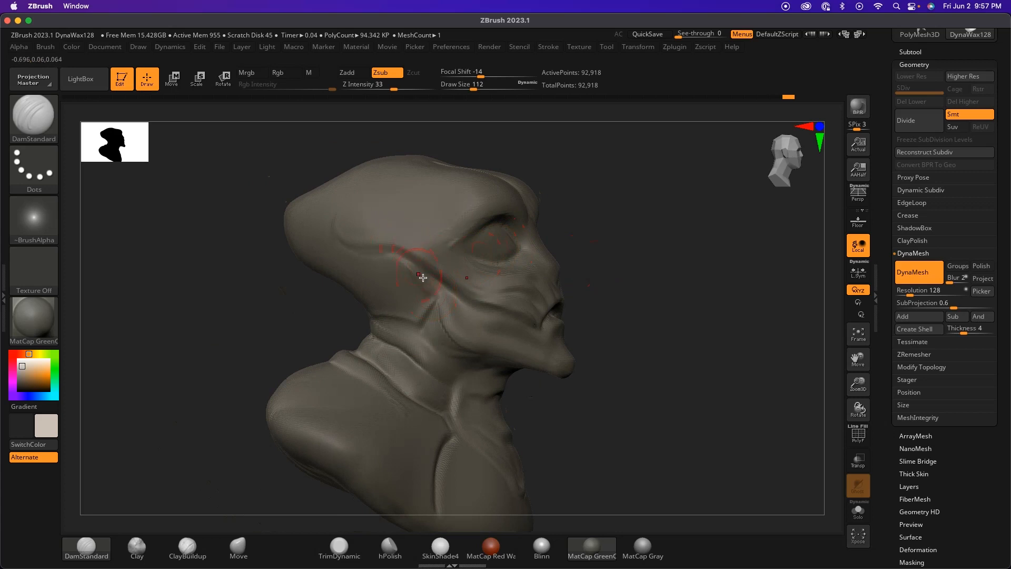
Step: Define the grooves along the jawline and cheek, and the ridge running back along the side of the skull
left_click_drag(638, 214, 471, 333)
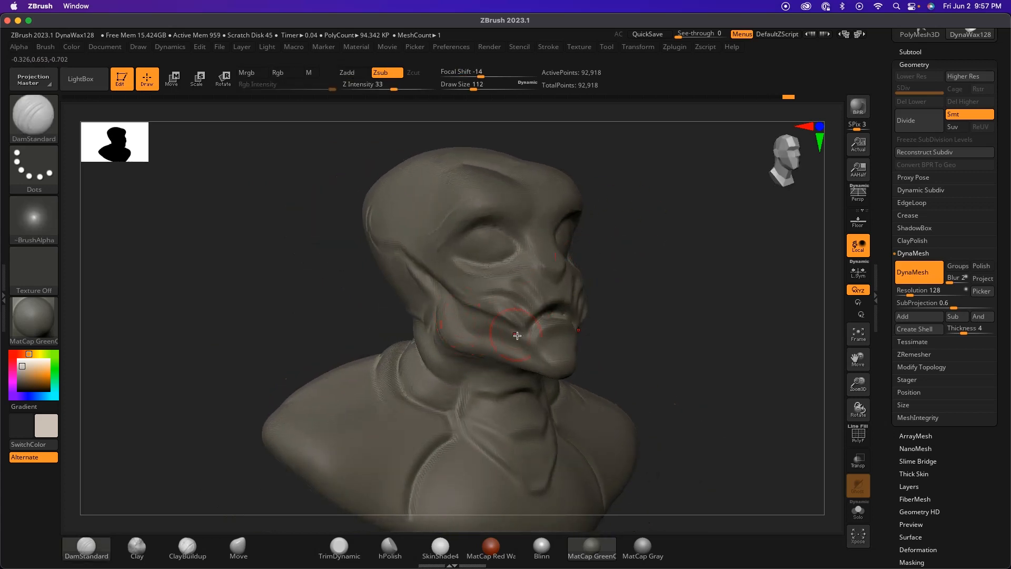
left_click_drag(620, 304, 523, 351)
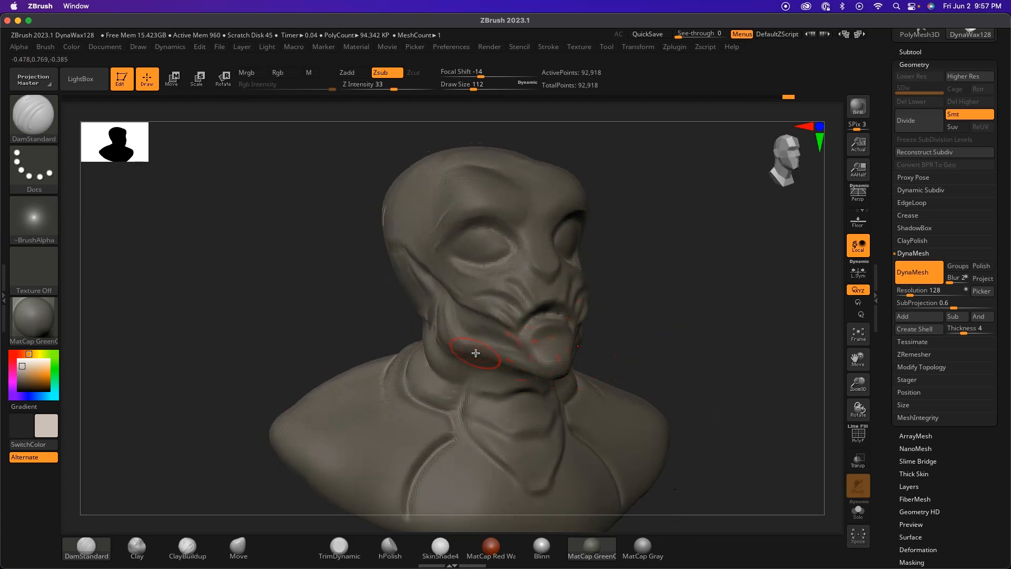
left_click_drag(643, 316, 566, 282)
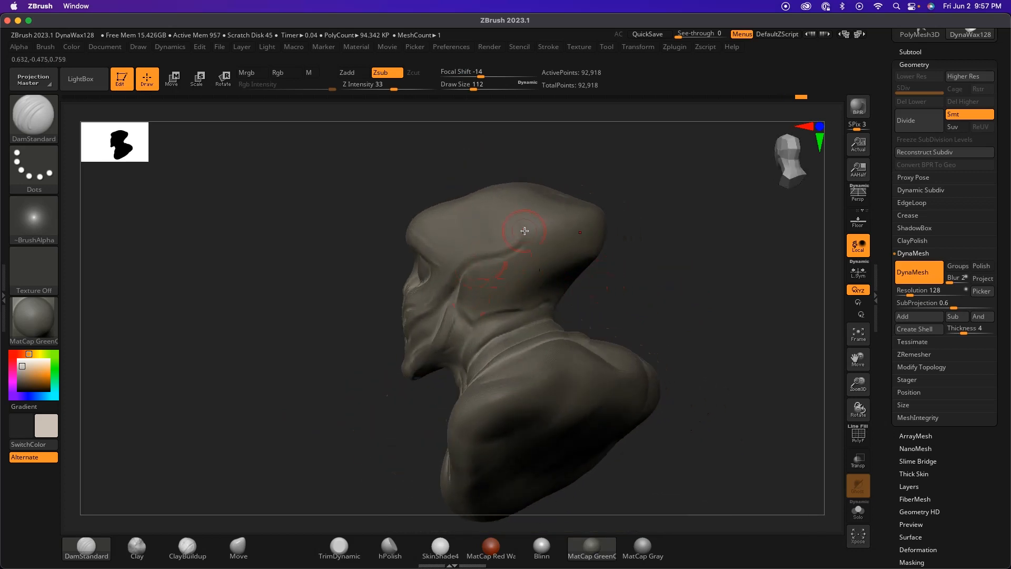
Step: Remesh the bust with DynaMesh at resolution 128
left_click_drag(628, 223, 590, 236)
mouse_move(632, 206)
left_mouse_down()
mouse_move(652, 221)
mouse_move(632, 205)
mouse_move(678, 214)
mouse_move(665, 223)
left_mouse_up()
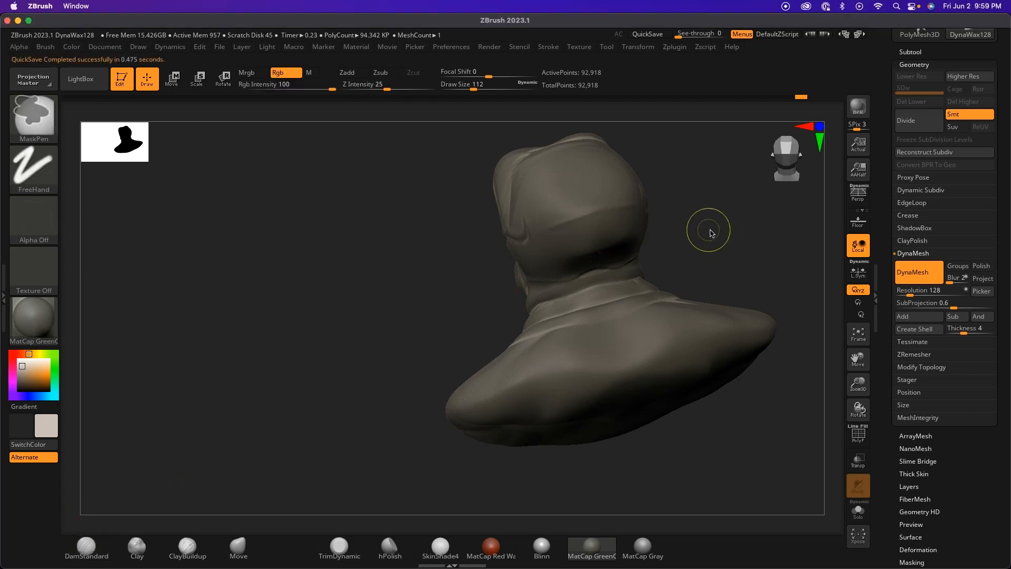
left_click_drag(709, 230, 736, 235, "ctrl")
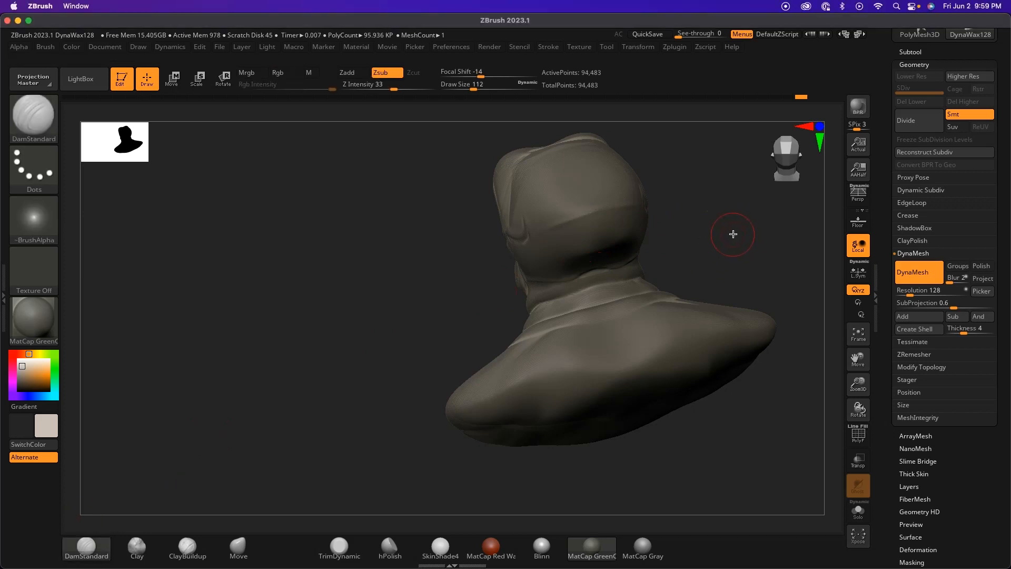
mouse_move(727, 226)
left_mouse_down()
mouse_move(763, 226)
mouse_move(681, 271)
mouse_move(634, 314)
mouse_move(679, 300)
mouse_move(684, 322)
mouse_move(641, 270)
mouse_move(668, 273)
left_mouse_up()
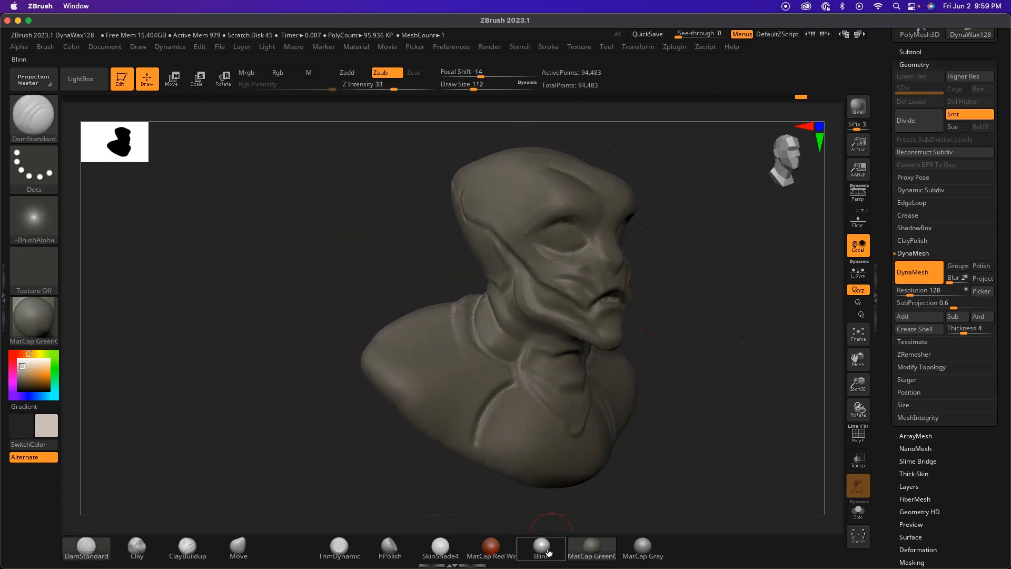
Step: Preview the bust in the Blinn and MatCap Red Wax materials, and apply SkinShade4
left_click(541, 546)
left_click_drag(629, 392, 625, 370)
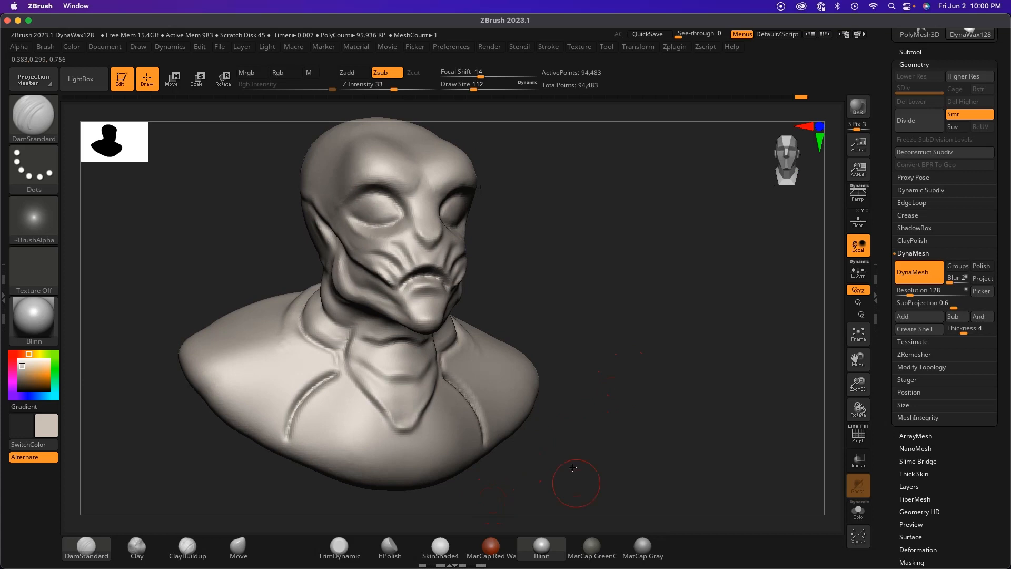
left_click_drag(579, 406, 640, 395)
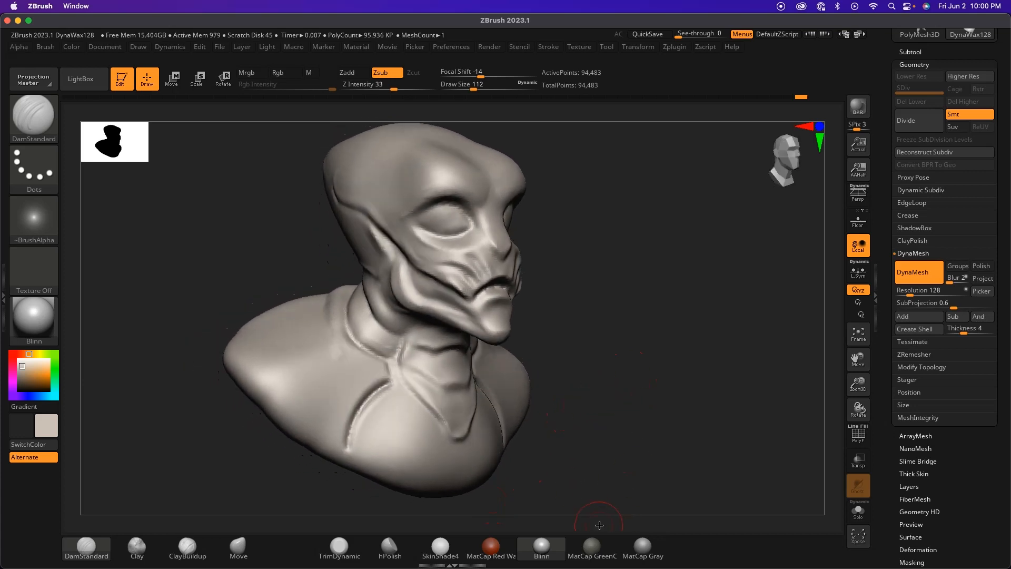
left_click(495, 557)
left_click_drag(513, 500, 607, 440)
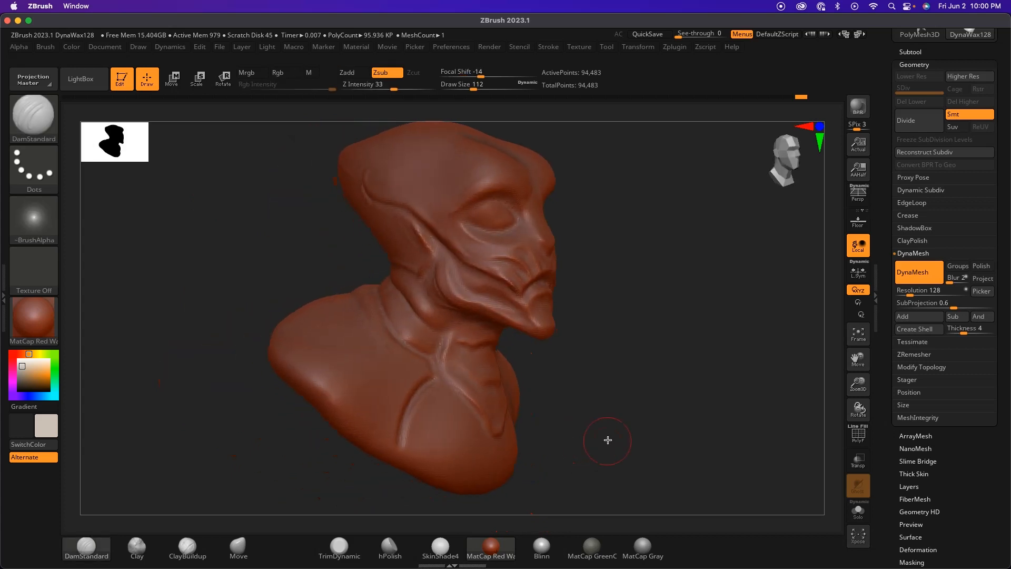
left_click_drag(616, 481, 638, 371)
left_click(461, 550)
left_click_drag(694, 390, 668, 280)
Step: Define the rims and creases around the eyes with the DamStandard brush at draw size about 87, smoothing the area between strokes
key("space")
left_click_drag(506, 266, 501, 264)
mouse_move(577, 273)
left_mouse_down()
mouse_move(597, 277)
mouse_move(500, 259)
left_mouse_up()
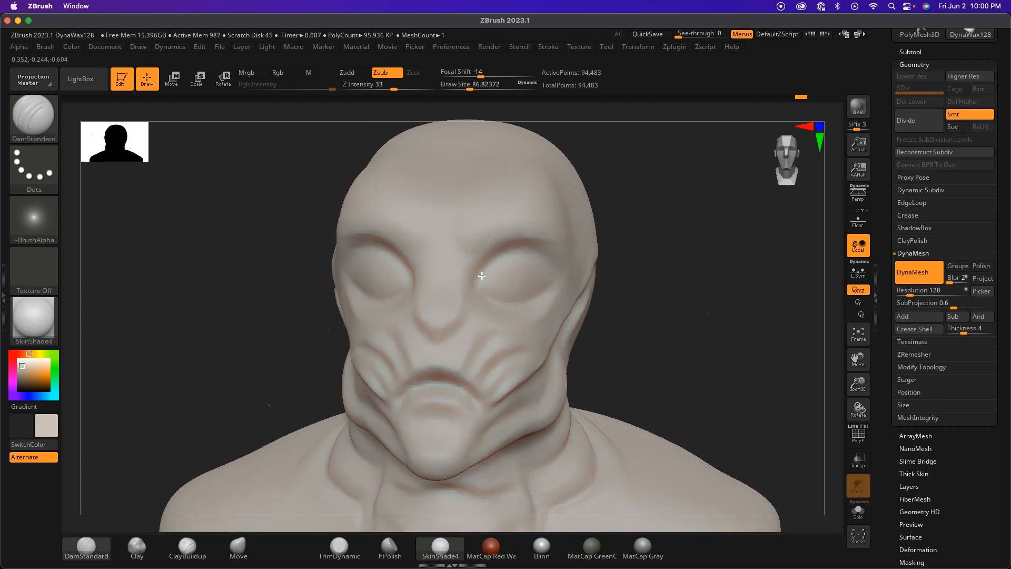
left_click_drag(669, 282, 519, 309)
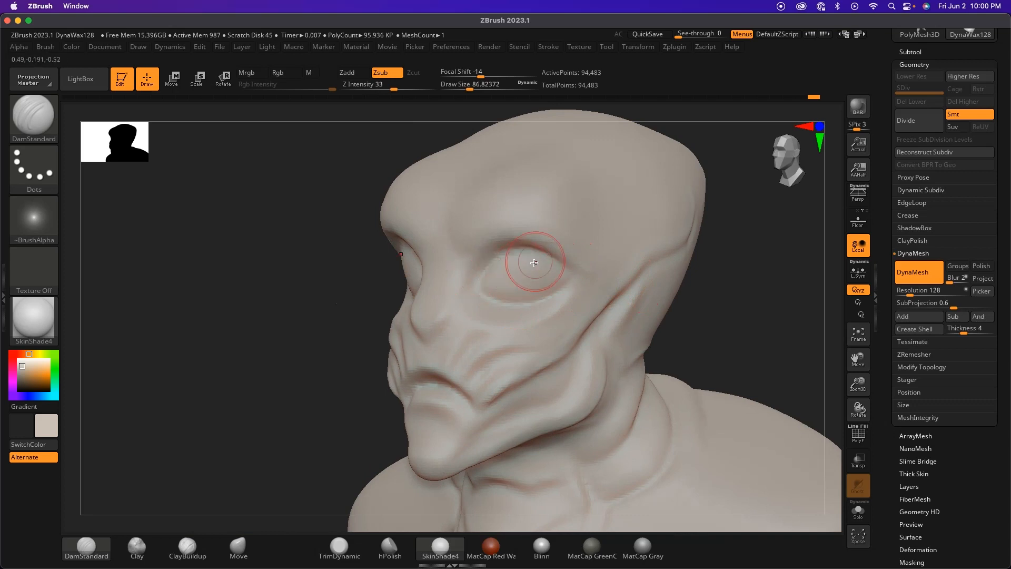
key("shift")
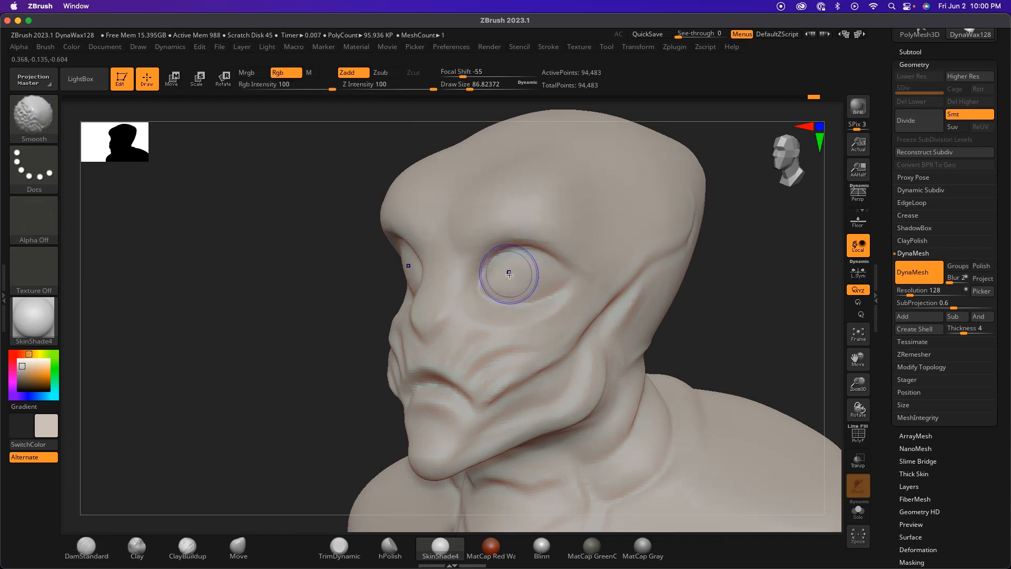
mouse_move(510, 293)
right_mouse_down()
mouse_move(722, 286)
mouse_move(469, 274)
right_mouse_up()
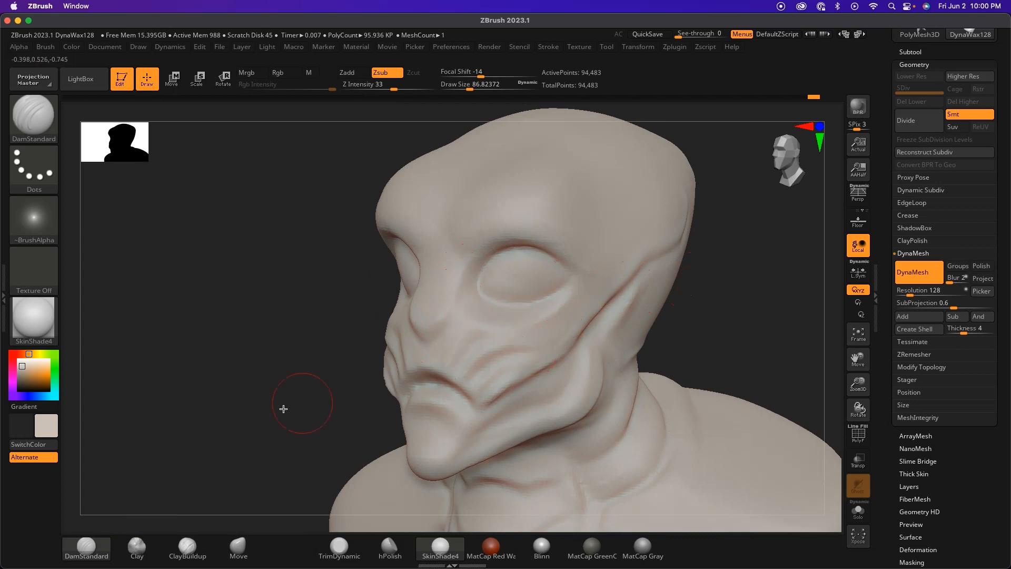
right_click_drag(726, 300, 737, 295)
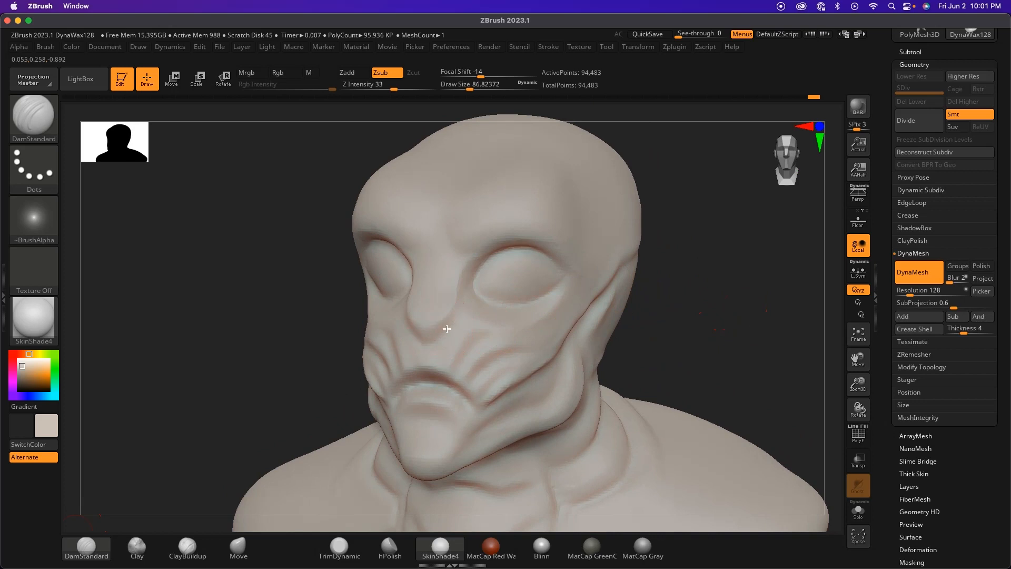
mouse_move(525, 301)
right_mouse_down()
mouse_move(710, 298)
mouse_move(638, 293)
right_mouse_up()
right_click_drag(485, 293, 760, 239)
mouse_move(736, 284)
right_mouse_down()
mouse_move(688, 268)
mouse_move(721, 264)
mouse_move(704, 316)
mouse_move(684, 275)
mouse_move(709, 280)
mouse_move(690, 289)
mouse_move(648, 266)
mouse_move(631, 273)
right_mouse_up()
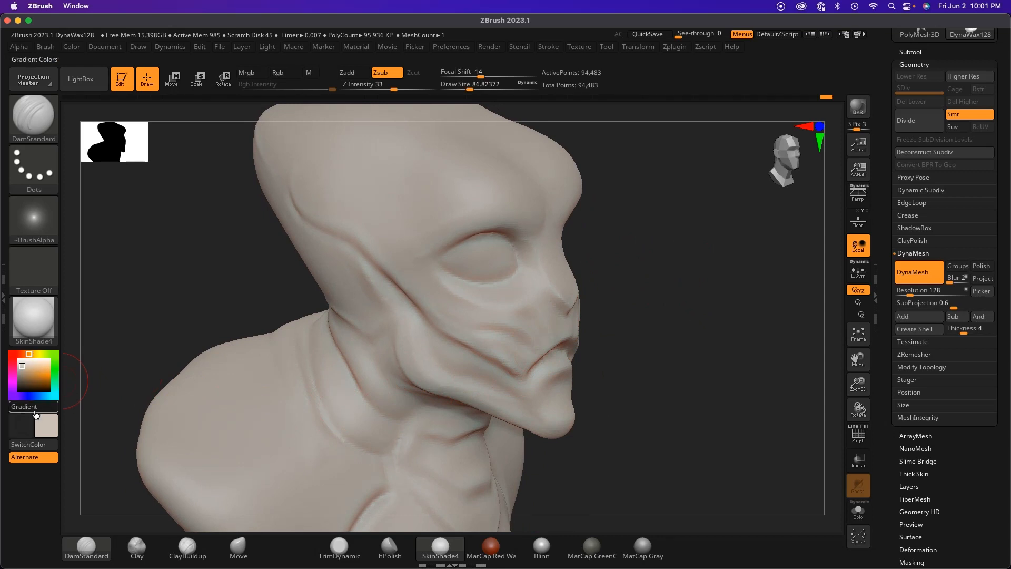
Step: Change the bust's colour to olive green and check it from several sides
left_click_drag(26, 369, 35, 377)
mouse_move(673, 373)
left_mouse_down()
mouse_move(668, 361)
mouse_move(648, 365)
mouse_move(546, 509)
mouse_move(638, 282)
mouse_move(642, 292)
mouse_move(692, 280)
mouse_move(689, 307)
mouse_move(600, 329)
mouse_move(631, 300)
mouse_move(642, 301)
mouse_move(581, 341)
left_mouse_up()
left_click_drag(603, 307, 505, 332)
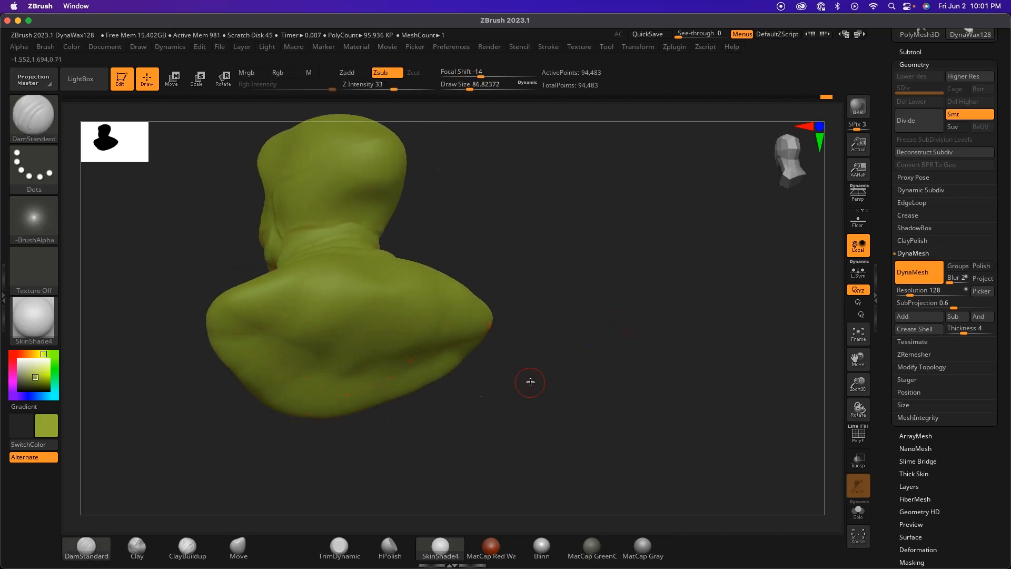
Step: Carve a crease across the upper back along the shoulder edge with DamStandard at draw size about 104, and smooth it
left_click_drag(530, 382, 263, 494)
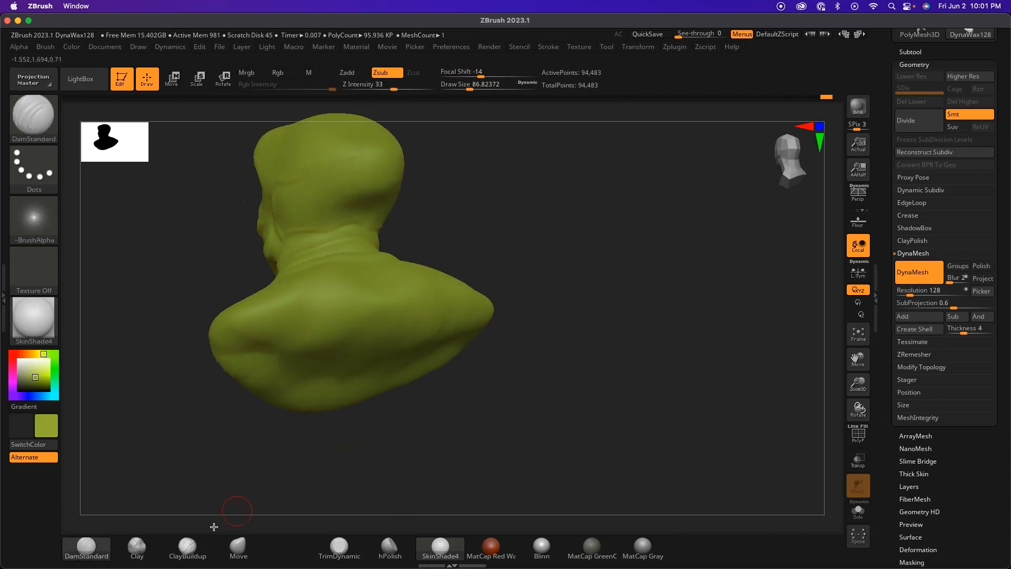
left_click(95, 550)
left_click_drag(377, 451, 413, 453)
key("space")
left_click_drag(289, 339, 292, 340)
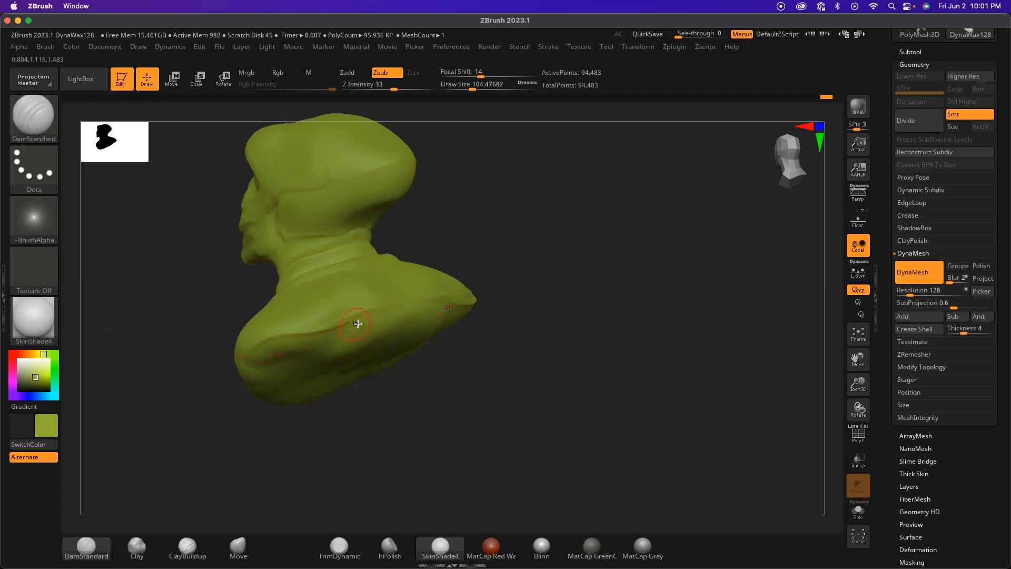
key("shift")
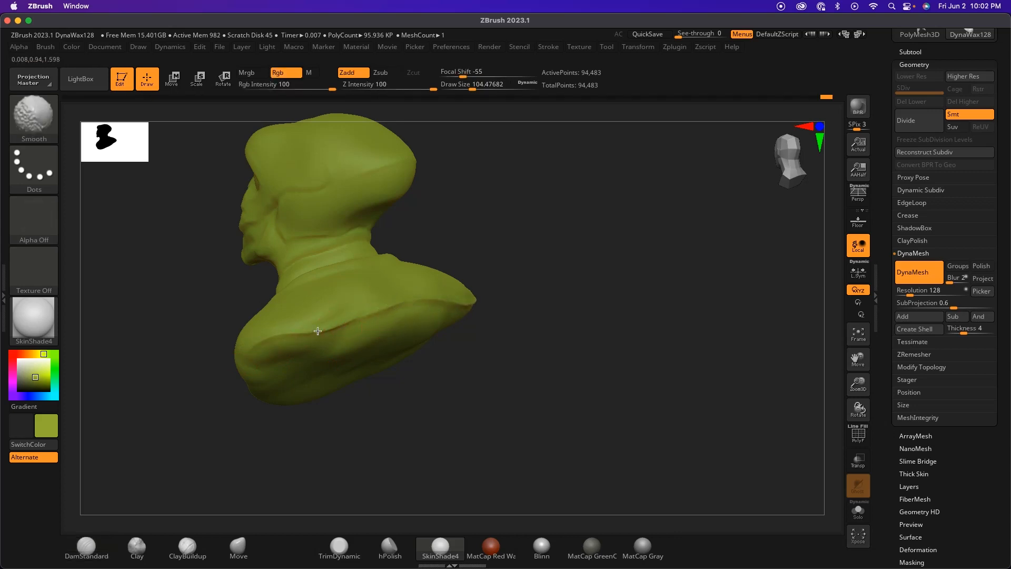
left_click_drag(314, 334, 360, 326, "shift")
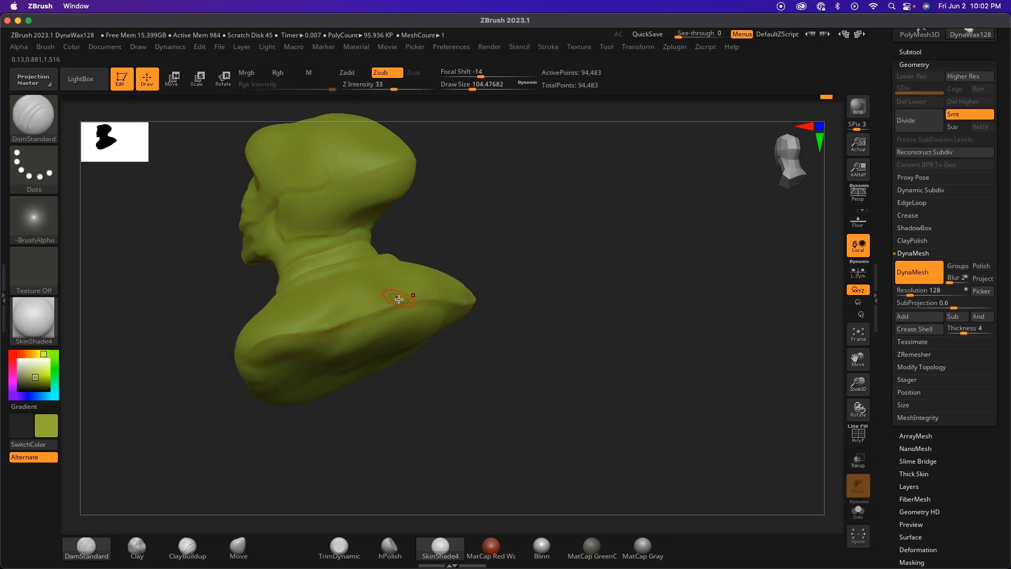
key("shift")
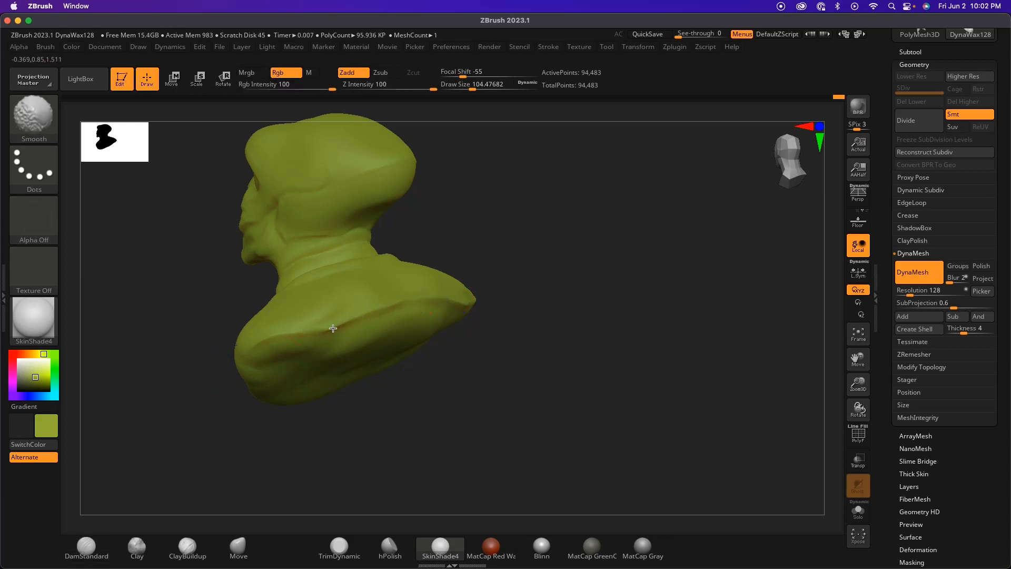
left_click_drag(299, 326, 352, 337, "shift")
Step: Shape the bust's base edge from the shoulder down to the chest with DamStandard, and smooth the bumpy underside
mouse_move(376, 394)
left_mouse_down()
mouse_move(524, 364)
mouse_move(514, 345)
left_mouse_up()
mouse_move(439, 384)
left_mouse_down()
mouse_move(440, 402)
mouse_move(467, 417)
mouse_move(455, 401)
mouse_move(476, 400)
mouse_move(471, 390)
left_mouse_up()
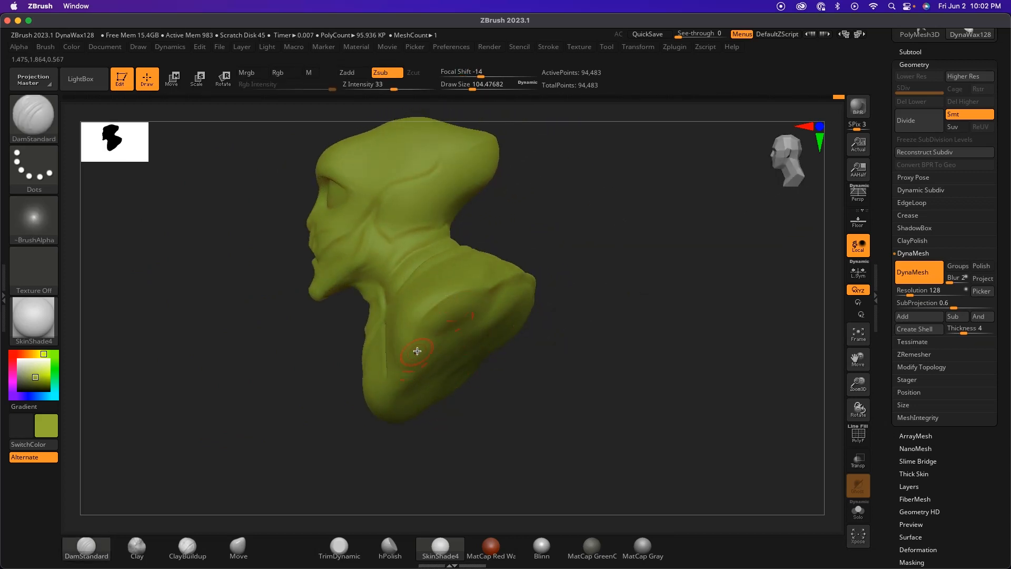
left_click_drag(435, 450, 473, 343)
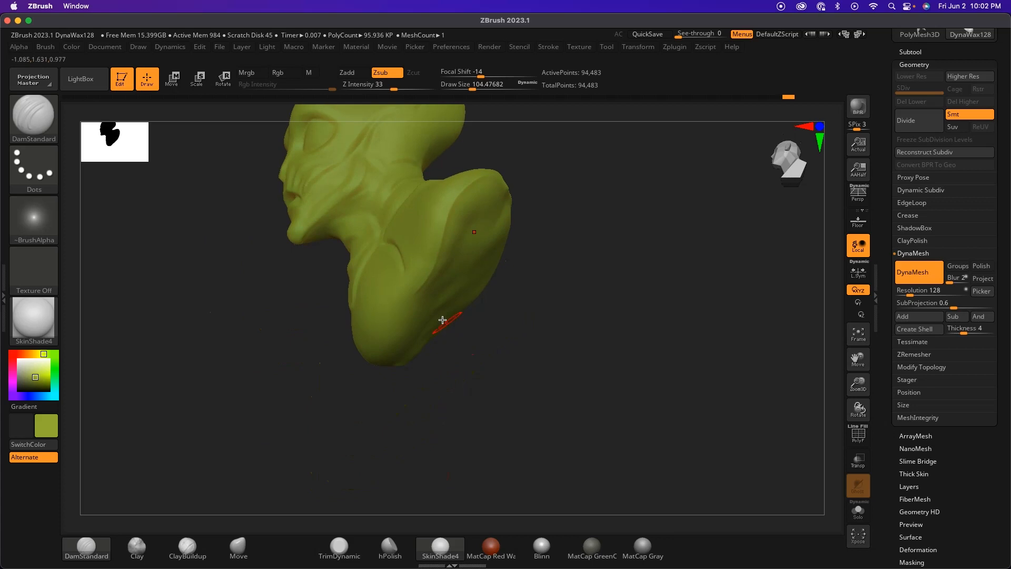
mouse_move(396, 415)
left_mouse_down()
mouse_move(438, 409)
mouse_move(417, 401)
mouse_move(409, 351)
left_mouse_up()
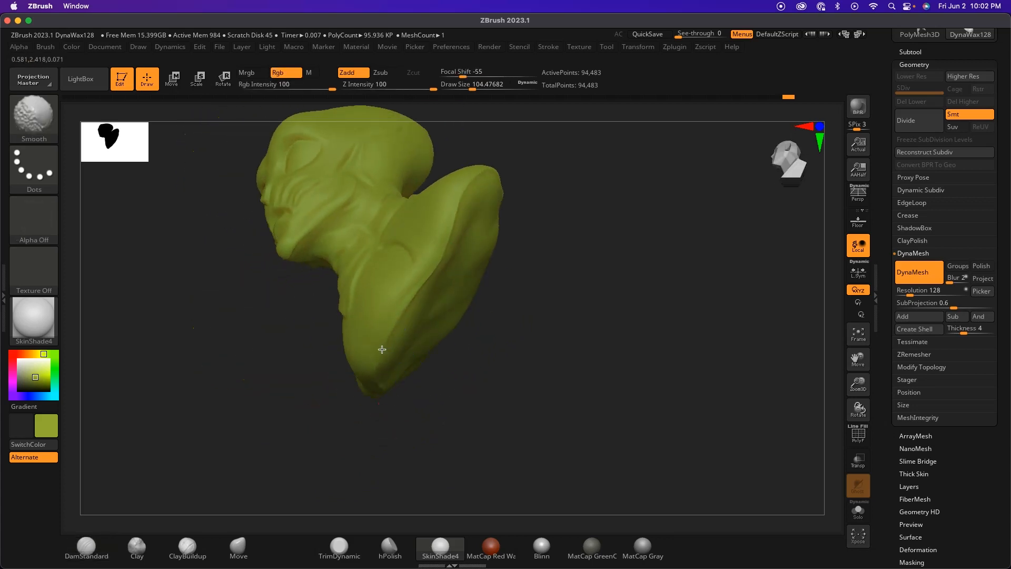
left_click_drag(568, 259, 506, 264)
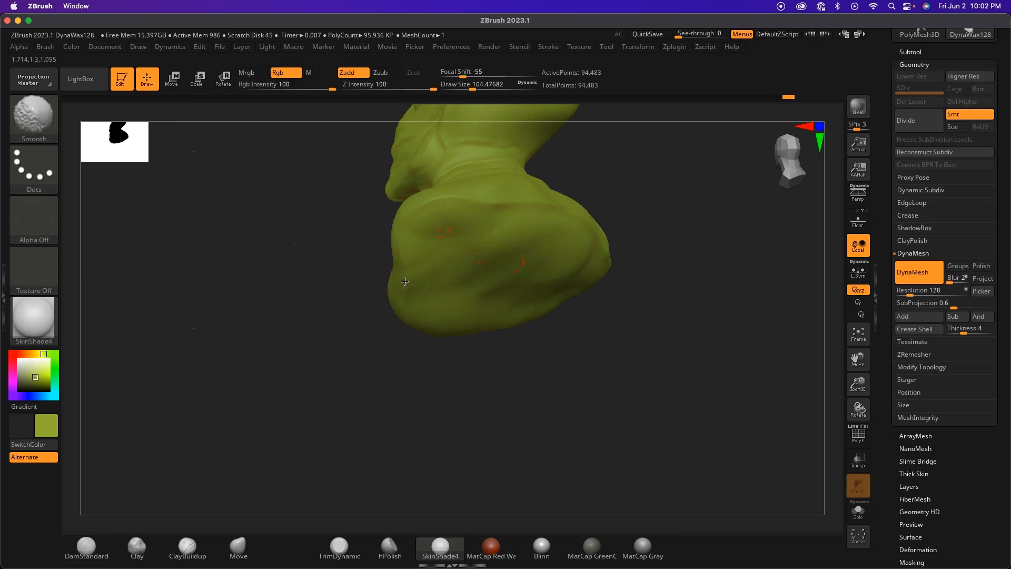
left_click_drag(398, 386, 448, 261)
left_click_drag(458, 359, 444, 217)
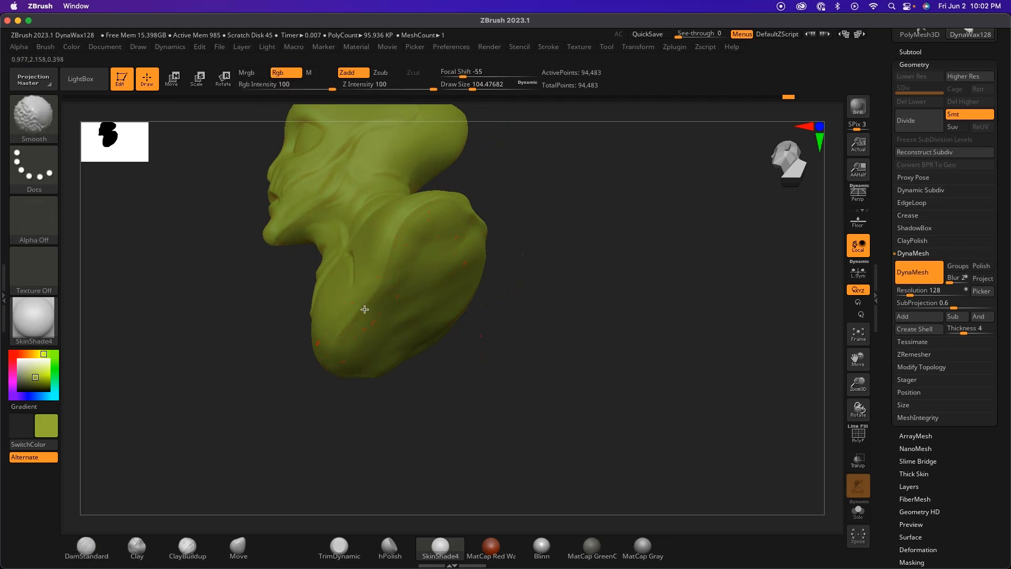
mouse_move(397, 352)
left_mouse_down()
mouse_move(397, 402)
mouse_move(381, 360)
left_mouse_up()
mouse_move(463, 291)
left_mouse_down()
mouse_move(436, 295)
mouse_move(476, 350)
mouse_move(528, 342)
mouse_move(446, 232)
left_mouse_up()
key("shift")
mouse_move(339, 368)
left_mouse_down()
mouse_move(408, 453)
mouse_move(419, 440)
mouse_move(474, 442)
mouse_move(433, 372)
mouse_move(455, 410)
mouse_move(498, 371)
mouse_move(472, 411)
mouse_move(526, 399)
left_mouse_up()
mouse_move(522, 353)
left_mouse_down("alt")
mouse_move(539, 408)
mouse_move(530, 351)
mouse_move(521, 356)
mouse_move(479, 327)
mouse_move(486, 315)
mouse_move(526, 339)
mouse_move(486, 341)
mouse_move(543, 350)
mouse_move(521, 350)
left_mouse_up("alt")
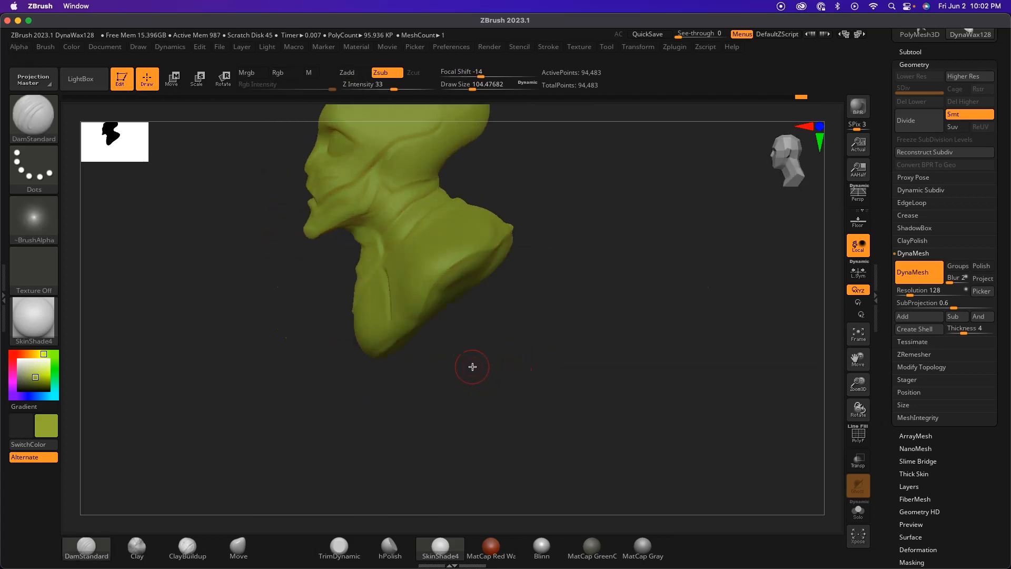
left_click_drag(507, 331, 494, 369)
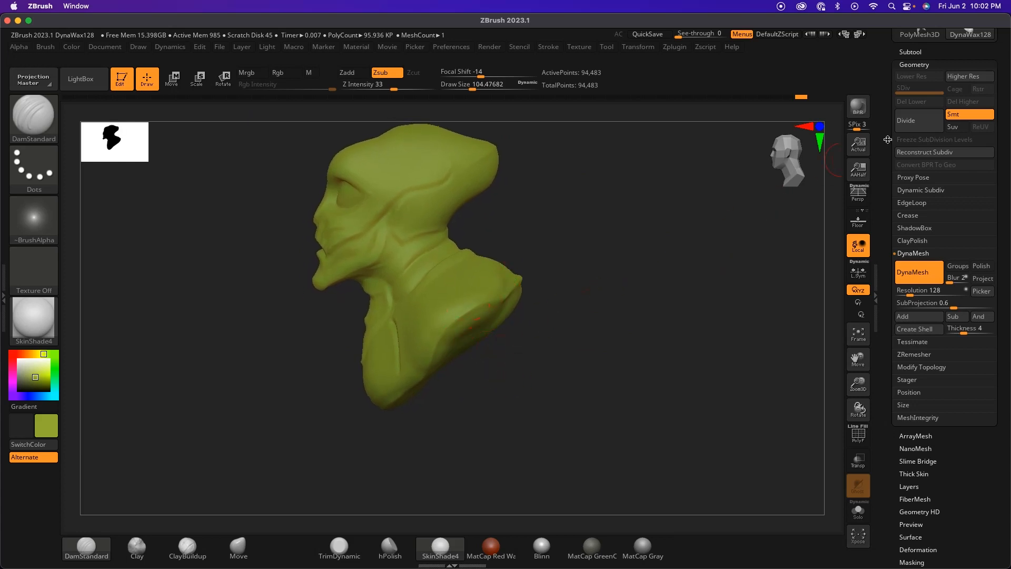
Step: Collapse the Geometry settings and show the bust's subtool list
left_click(930, 64)
left_click(924, 55)
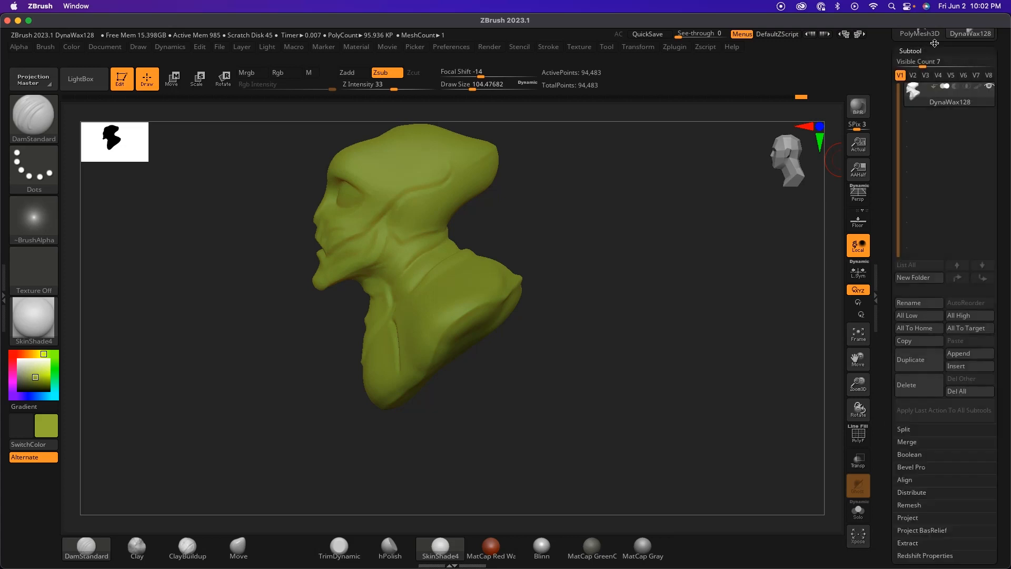
scroll(986, 87, "up", 2)
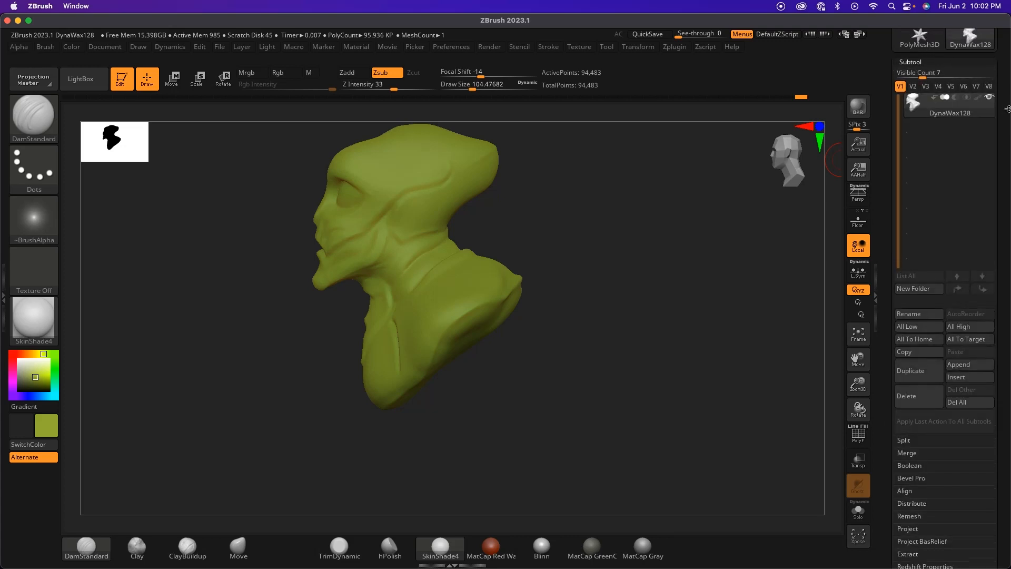
left_click(1005, 148)
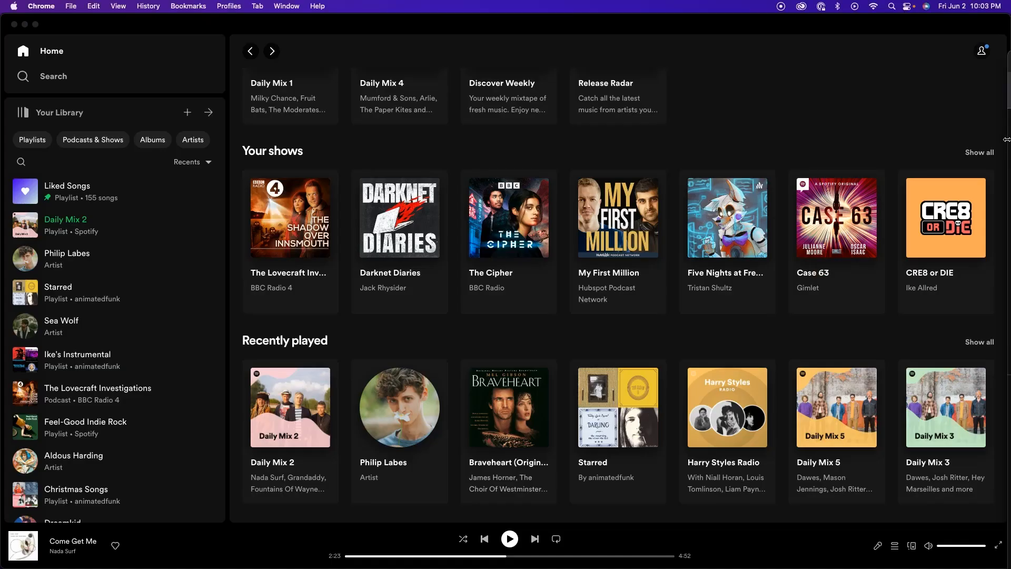
key("super+Tab")
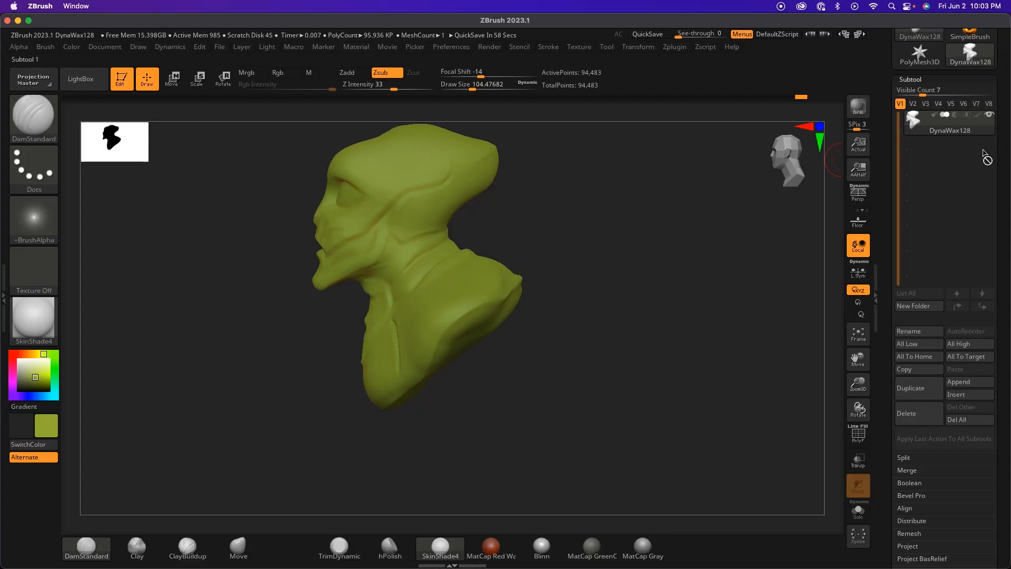
scroll(1003, 113, "down", 1)
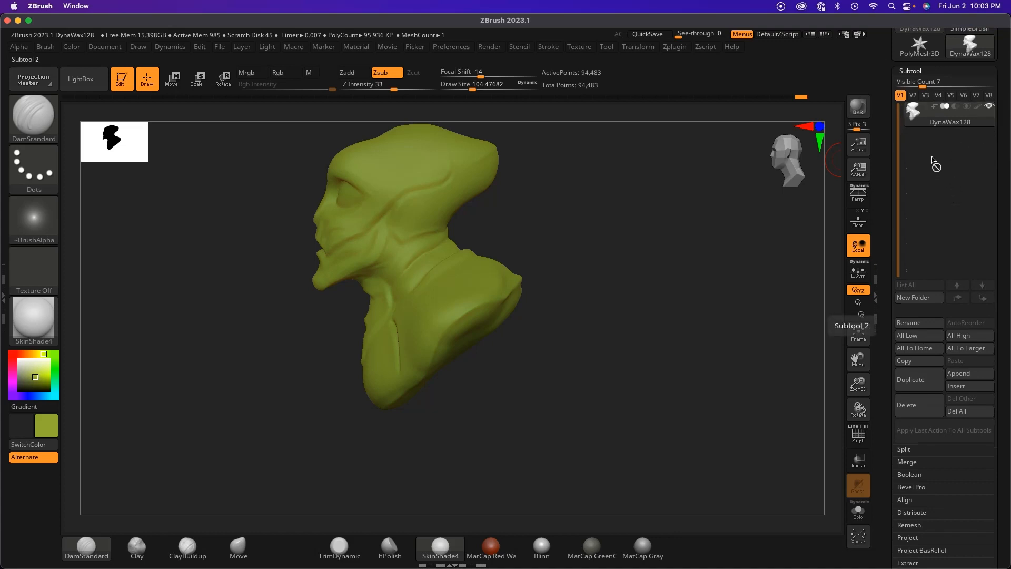
key("ctrl")
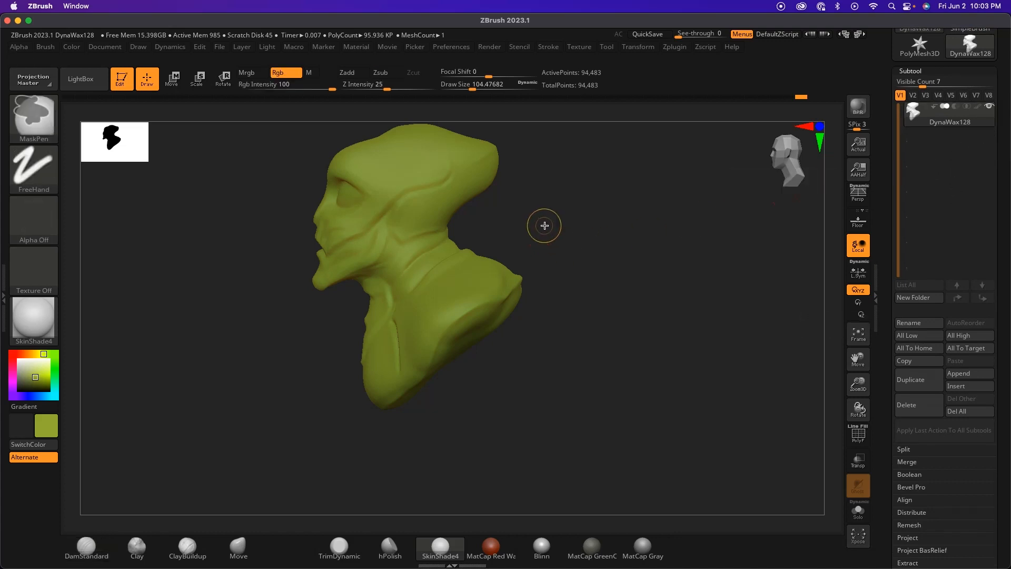
Step: Save the project to the Desktop as alien-bust.ZPR
left_click(218, 48)
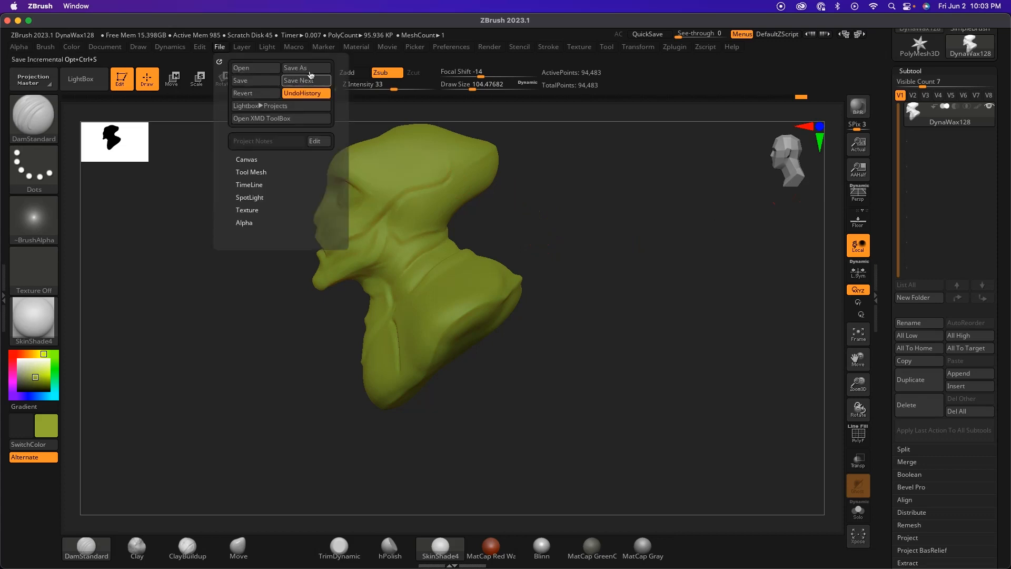
key("ctrl+s")
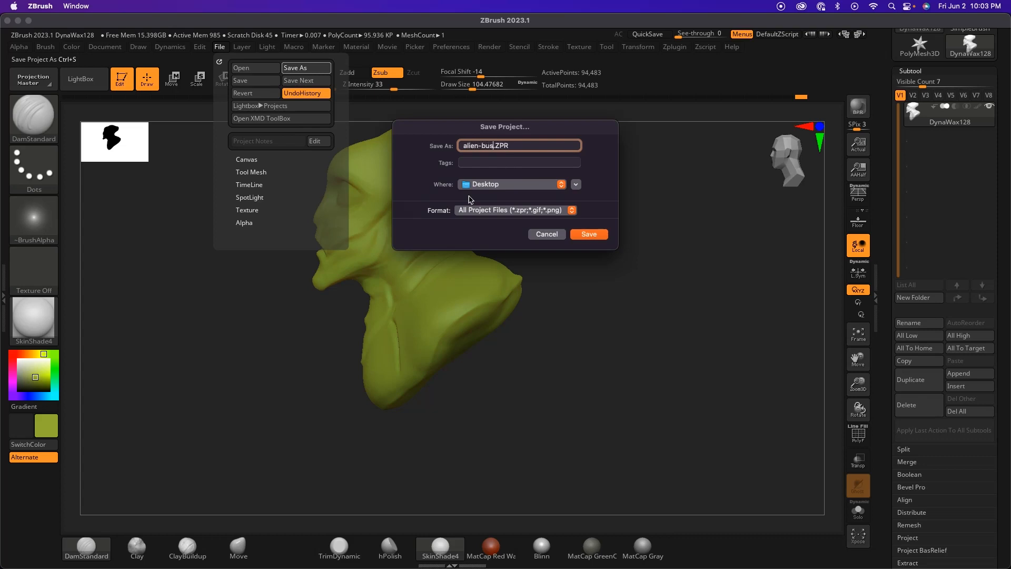
left_click(588, 233)
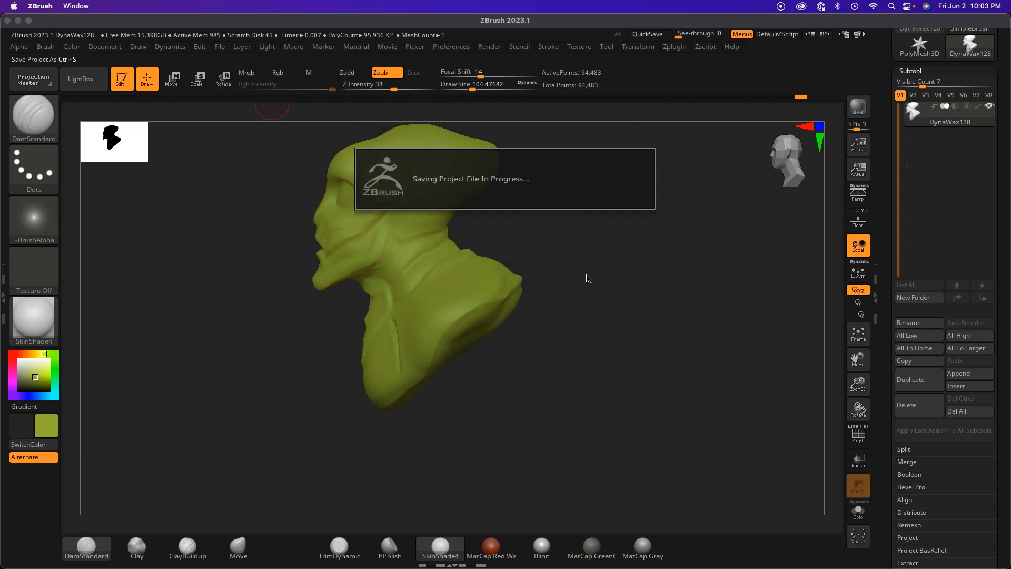
Step: Append a Cube3D mesh to the bust as a new subtool
mouse_move(590, 354)
left_mouse_down()
mouse_move(636, 352)
mouse_move(622, 346)
mouse_move(634, 303)
left_mouse_up()
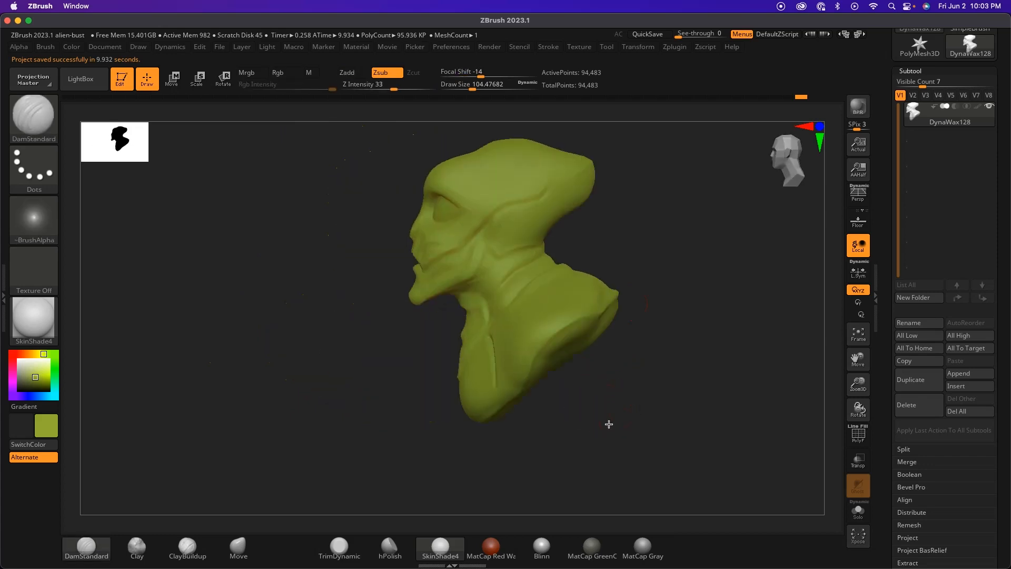
left_click_drag(605, 422, 625, 372)
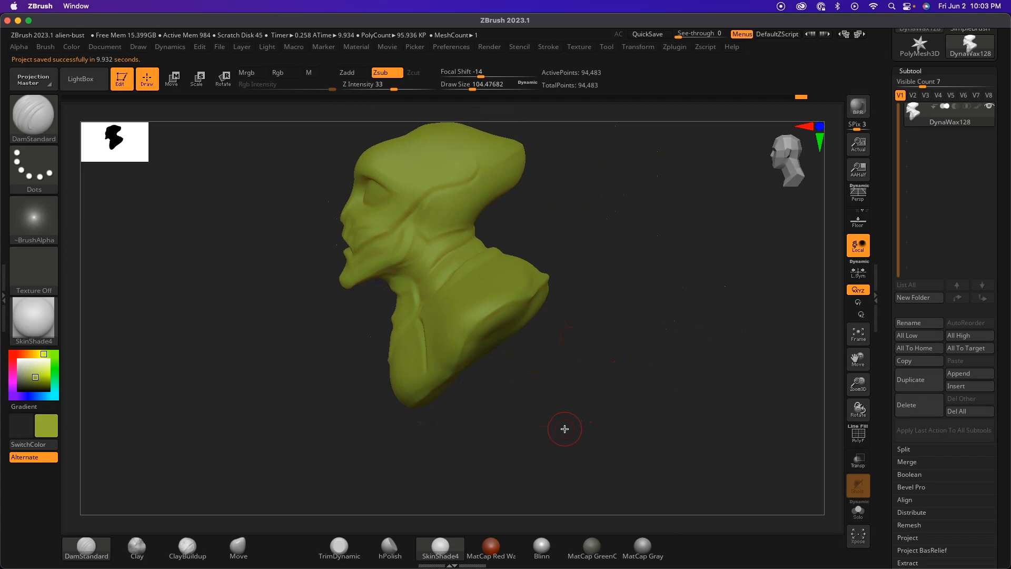
left_click_drag(539, 400, 554, 424)
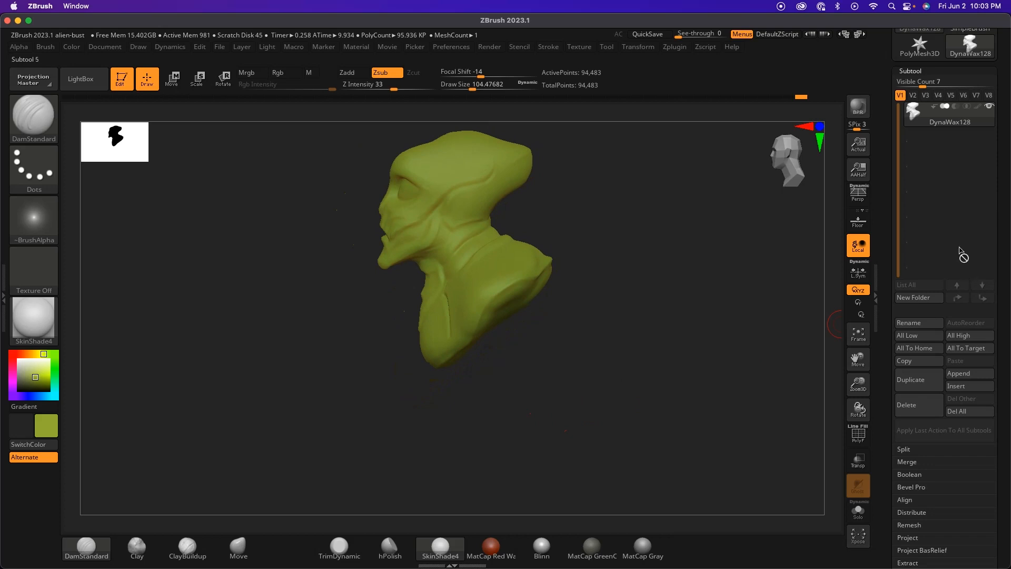
left_click(976, 375)
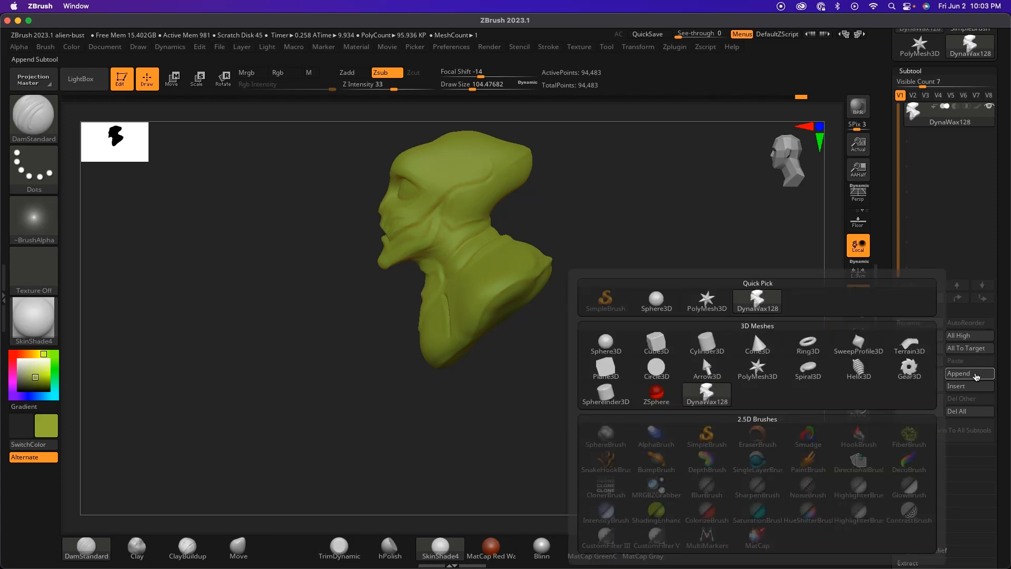
mouse_move(891, 377)
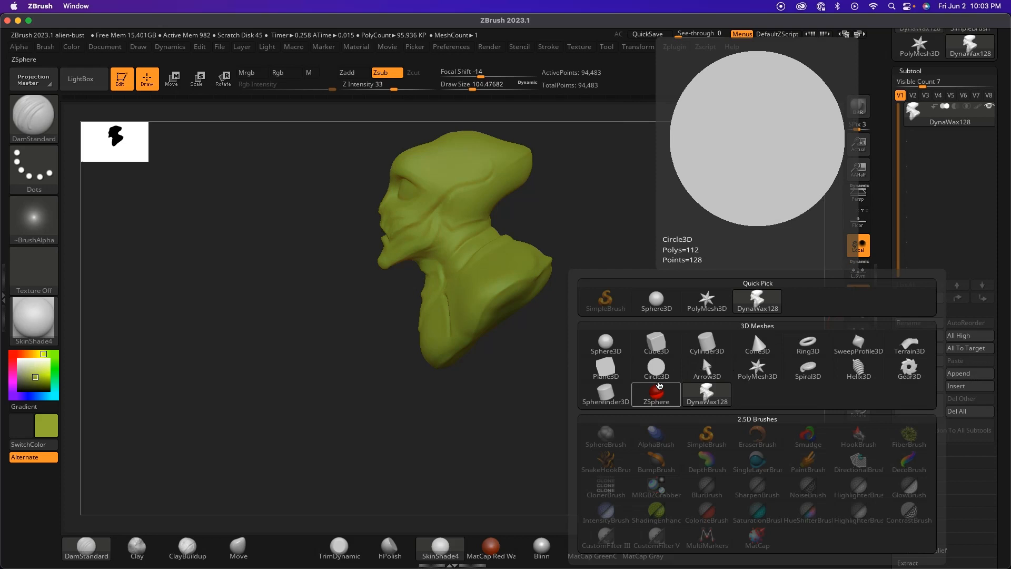
mouse_move(655, 395)
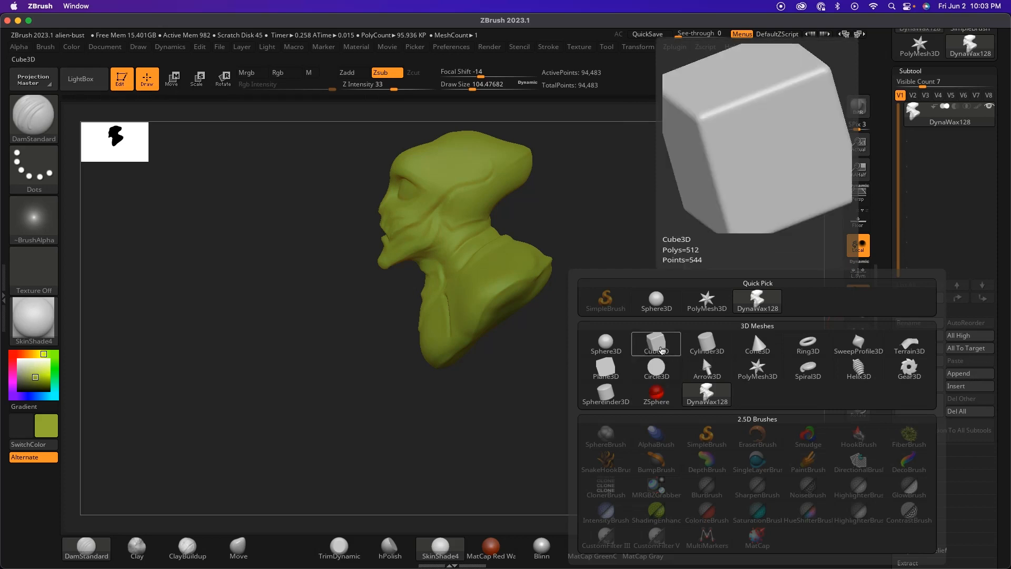
left_click(660, 347)
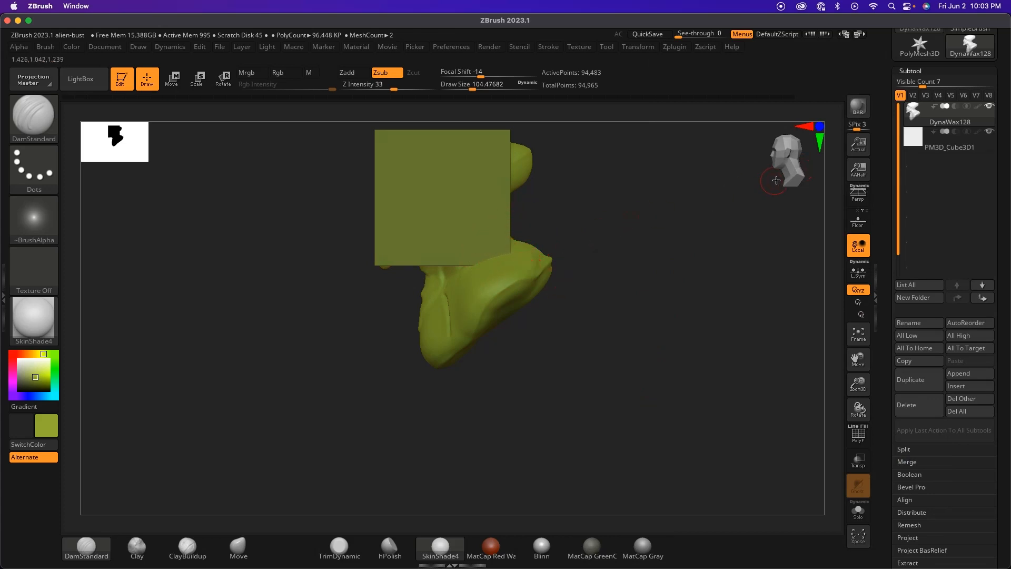
Step: Select PM3D_Cube3D1, move it down and back beneath the bust, and scale its depth to about 0.58
mouse_move(968, 147)
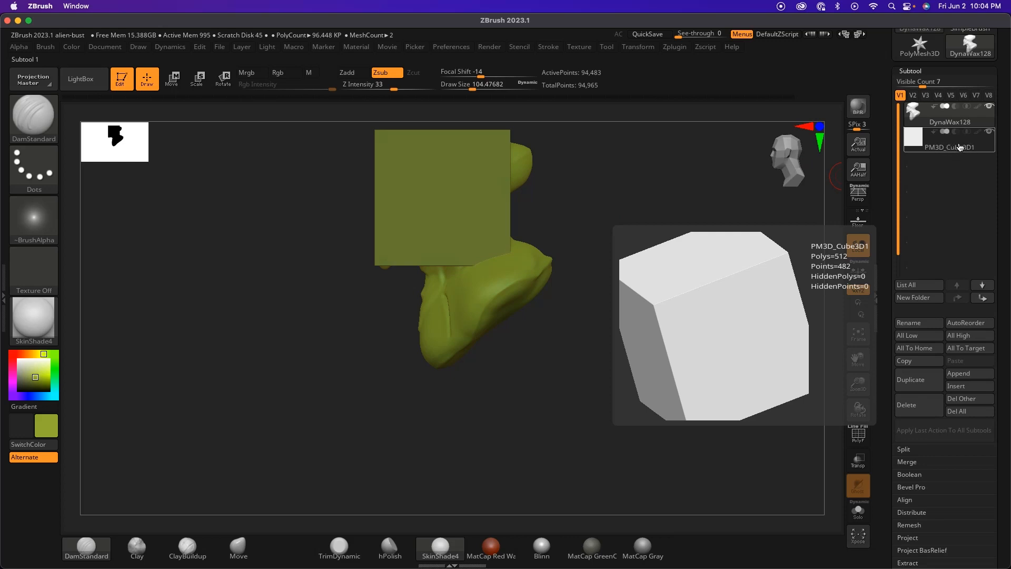
left_click(963, 147)
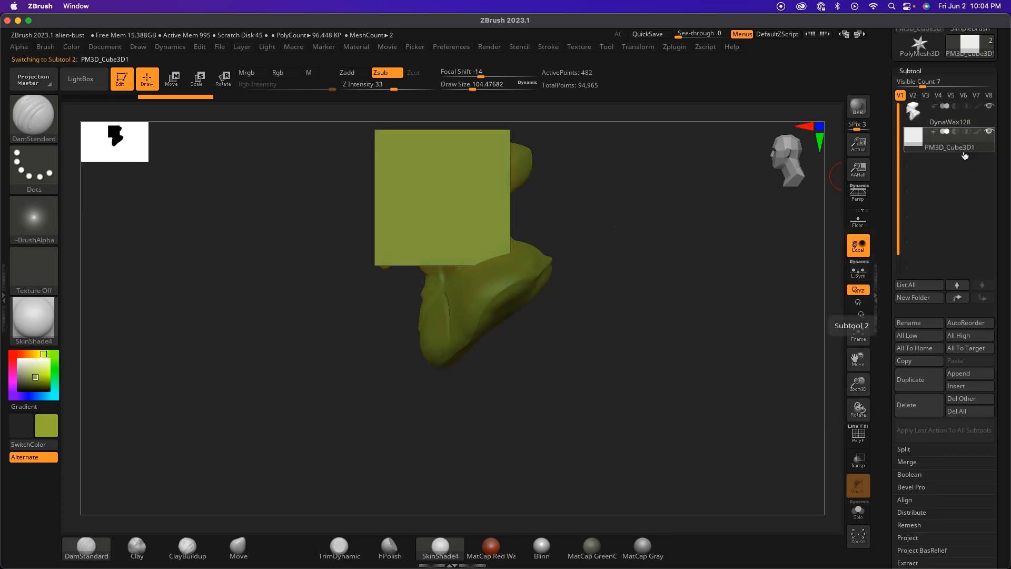
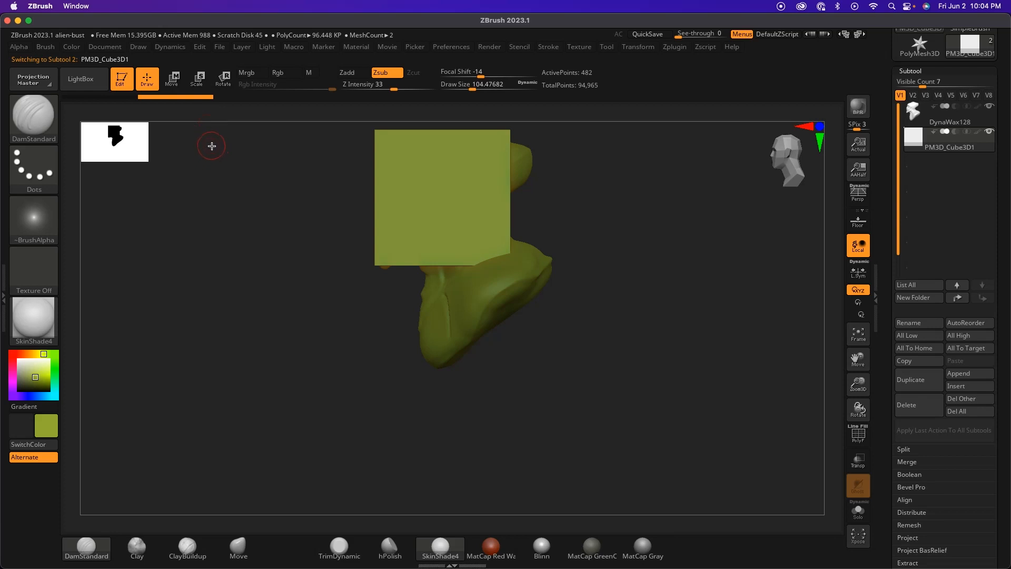
left_click(172, 80)
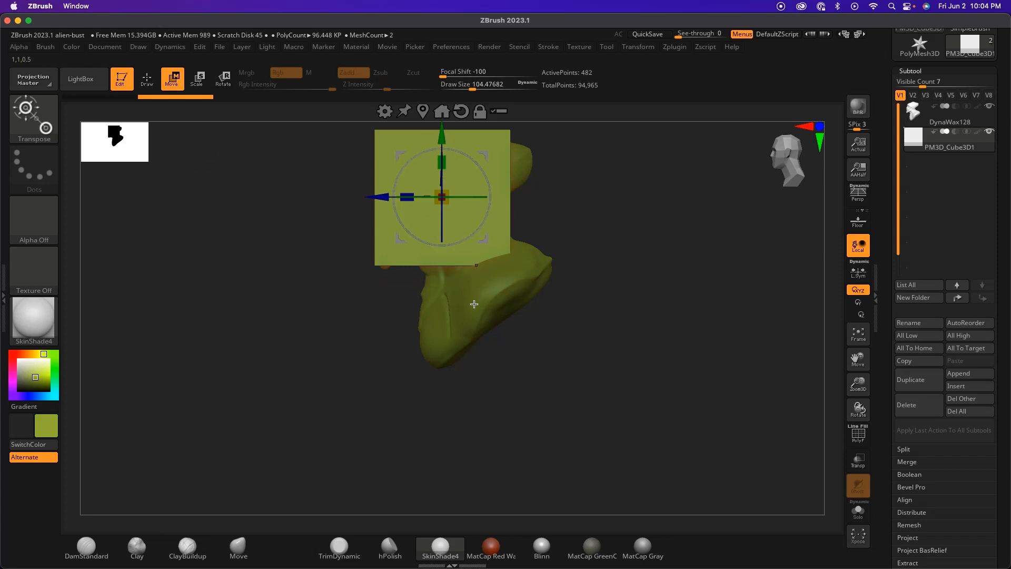
left_click_drag(441, 130, 472, 298)
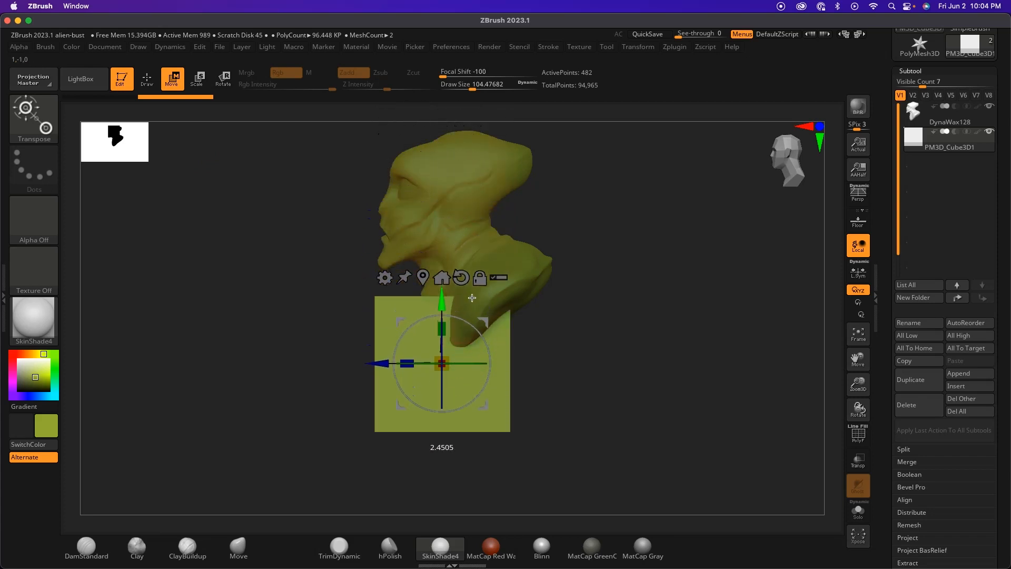
left_click_drag(384, 364, 498, 356)
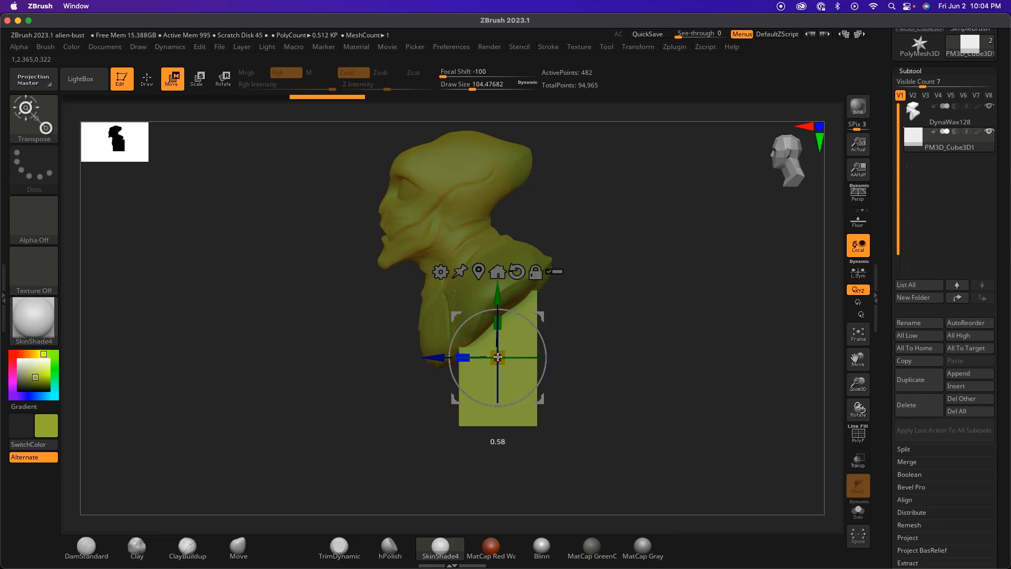
left_click_drag(401, 419, 437, 423)
Step: Scale the cube slightly narrower in width and depth to form a slim pedestal block under the bust
mouse_move(651, 358)
left_mouse_down("alt")
mouse_move(621, 357)
mouse_move(602, 336)
mouse_move(620, 336)
mouse_move(602, 357)
mouse_move(636, 346)
mouse_move(609, 345)
mouse_move(649, 325)
mouse_move(638, 345)
mouse_move(671, 347)
mouse_move(610, 353)
mouse_move(644, 350)
left_mouse_up("alt")
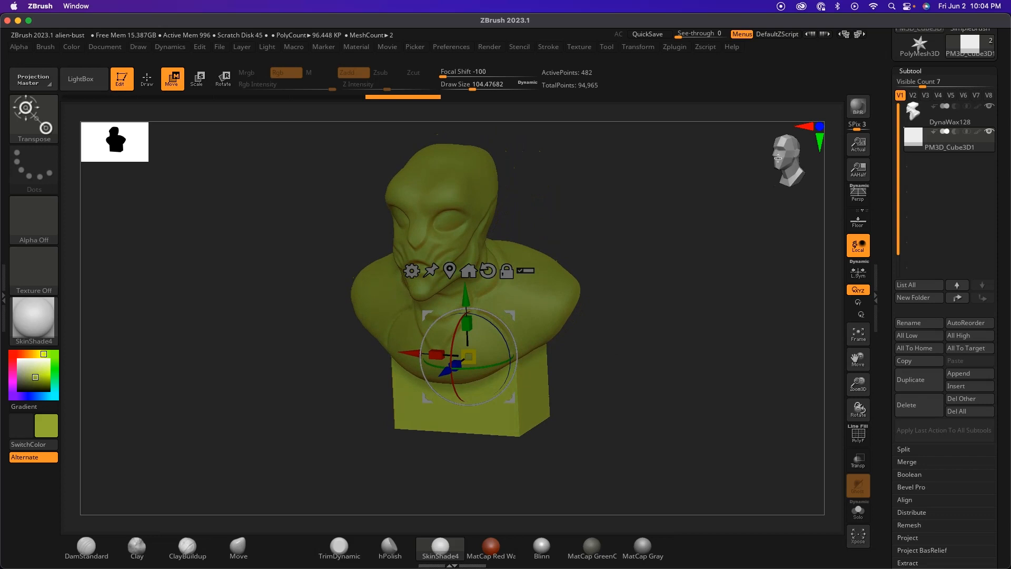
left_click_drag(788, 164, 786, 162)
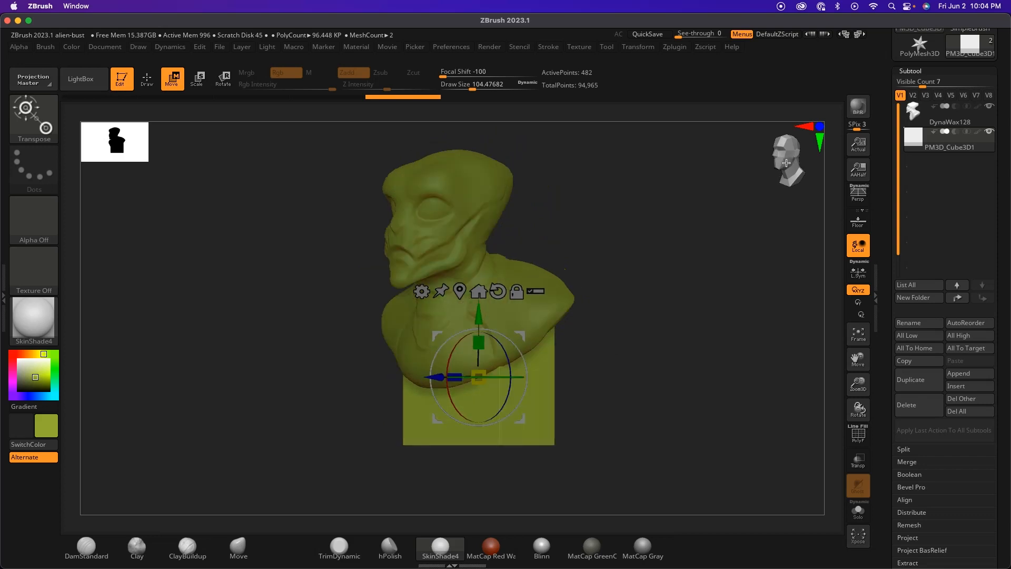
mouse_move(789, 152)
left_mouse_down()
mouse_move(763, 222)
mouse_move(749, 219)
mouse_move(788, 155)
left_mouse_up()
mouse_move(771, 218)
left_mouse_down()
mouse_move(780, 237)
mouse_move(763, 226)
mouse_move(791, 219)
left_mouse_up()
left_click(788, 153)
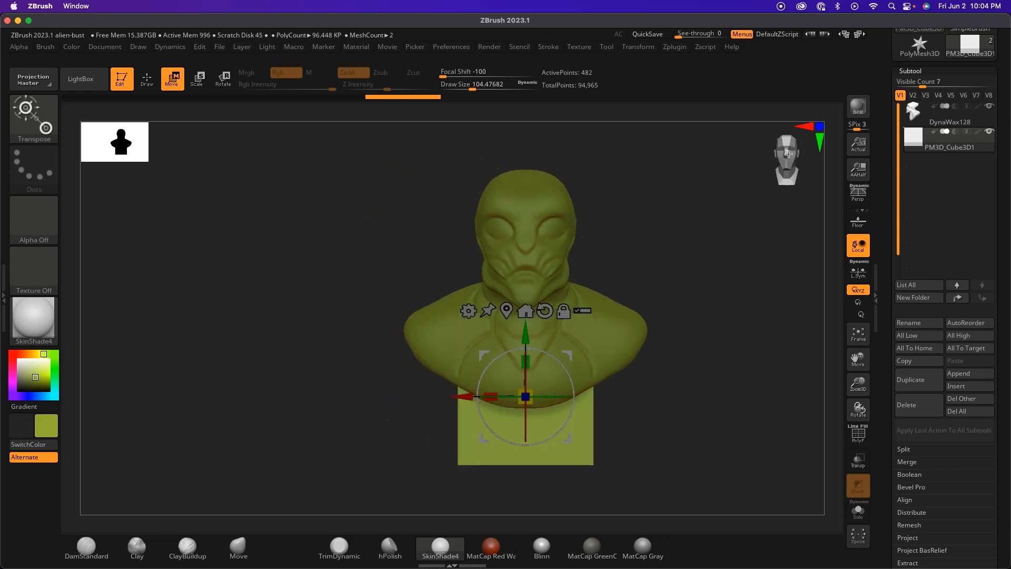
left_click_drag(769, 252, 655, 279)
left_click_drag(471, 374, 553, 433)
left_click_drag(441, 371, 442, 371)
mouse_move(522, 392)
left_mouse_down("shift")
mouse_move(571, 395)
mouse_move(536, 393)
left_mouse_up("shift")
mouse_move(406, 375)
left_mouse_down()
mouse_move(389, 379)
mouse_move(398, 389)
left_mouse_up()
mouse_move(492, 488)
left_mouse_down()
mouse_move(435, 482)
mouse_move(483, 486)
left_mouse_up()
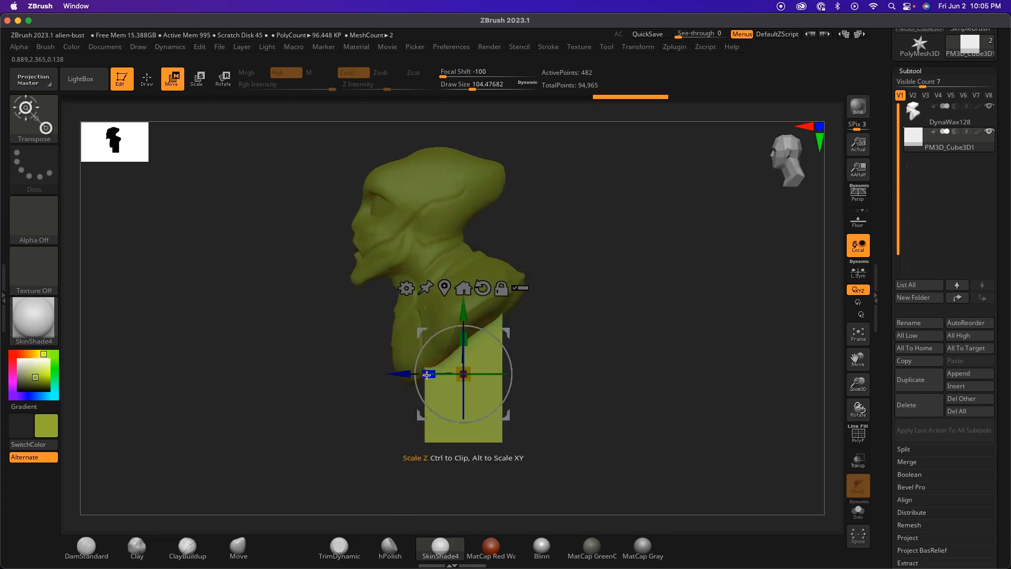
left_click_drag(429, 372, 410, 449)
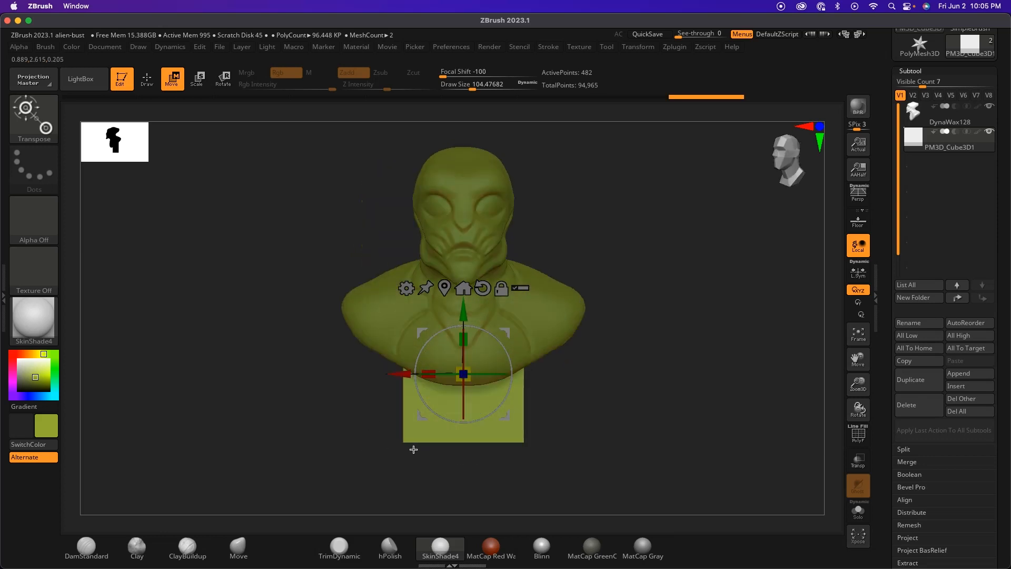
left_click_drag(476, 450, 506, 467)
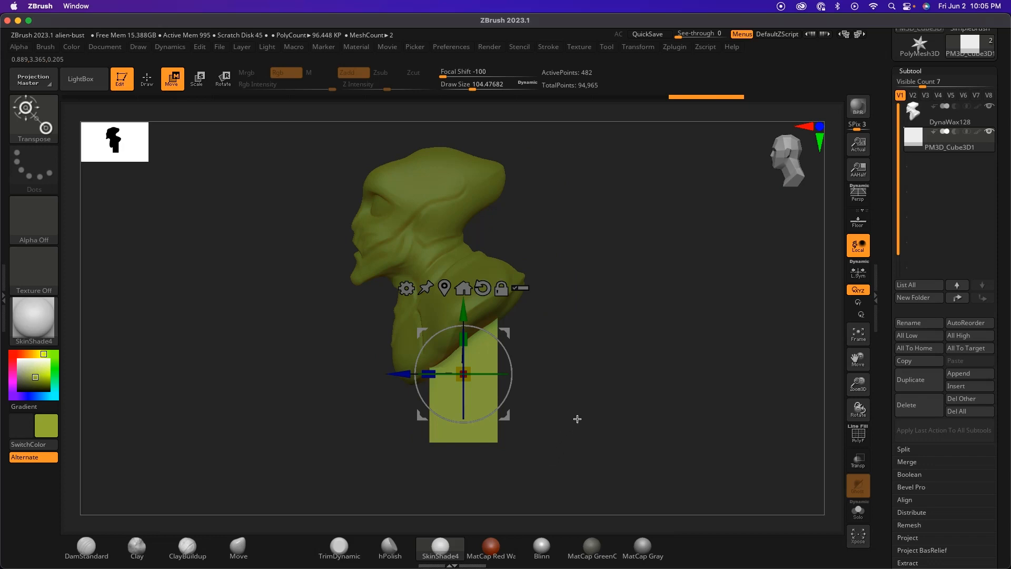
Step: Duplicate the pedestal block straight down within its subtool and flatten the copy into a slab
left_click_drag(562, 459, 567, 416, "alt")
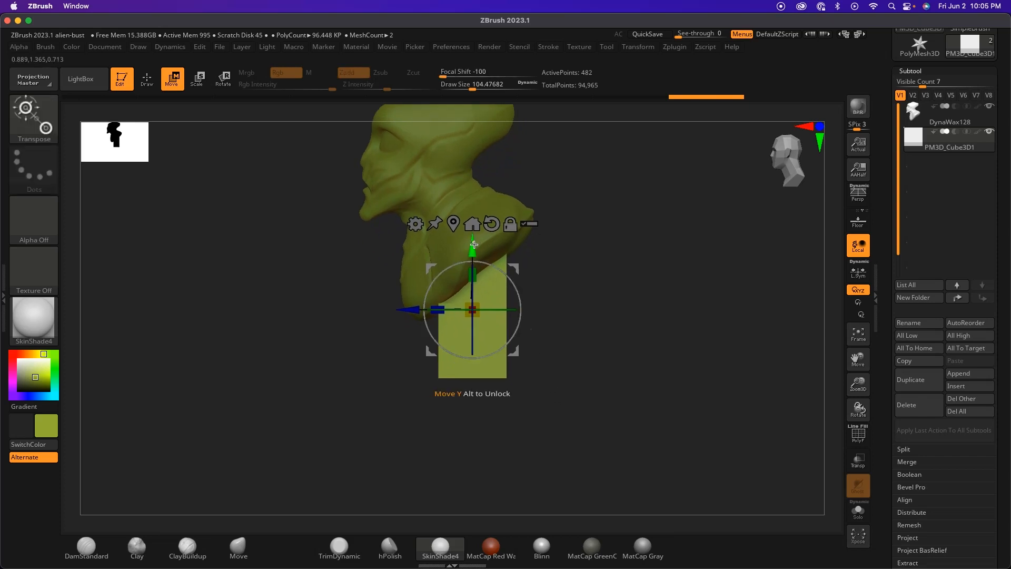
left_click_drag(473, 247, 471, 311)
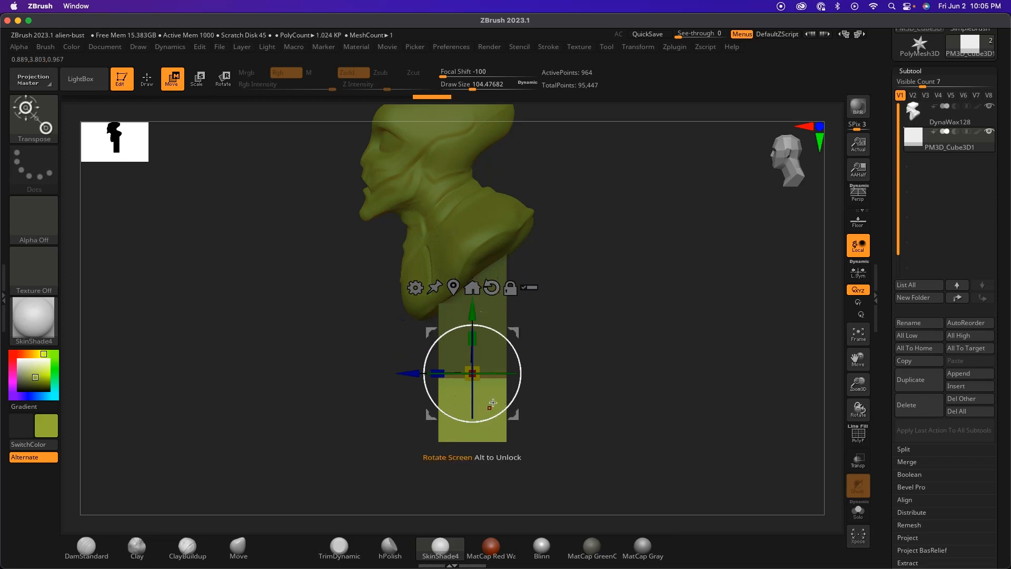
left_click_drag(441, 372, 416, 372)
left_click_drag(473, 344, 478, 395)
Step: Widen and thin the slab into a base plate that extends forward beneath the bust
left_click_drag(392, 436, 447, 433)
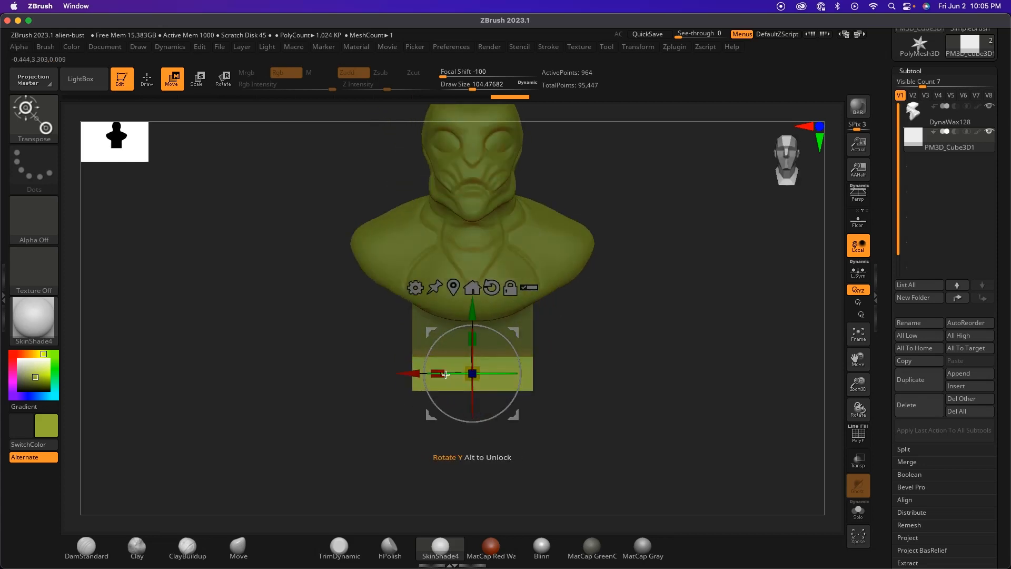
left_click_drag(437, 373, 414, 373)
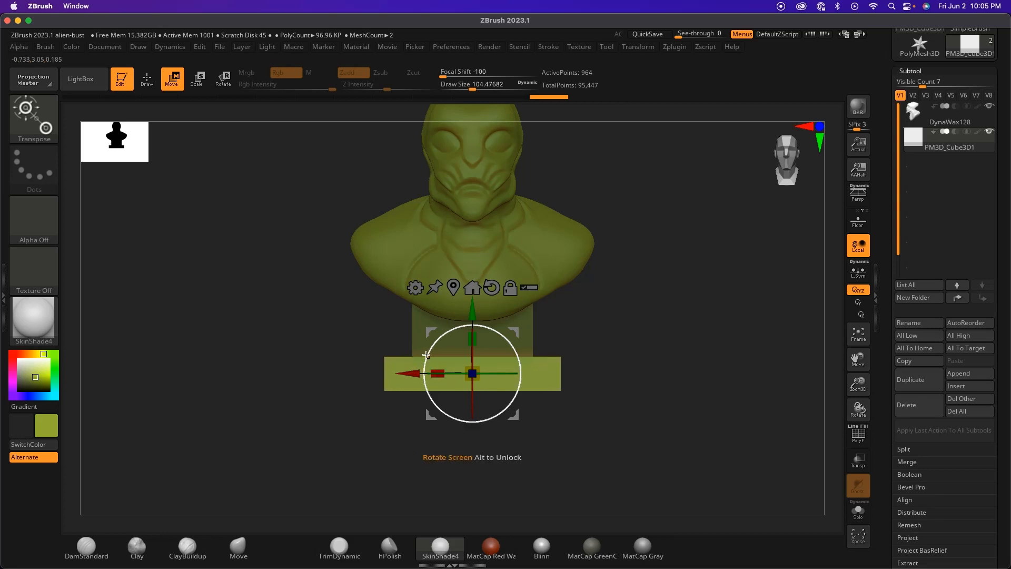
left_click_drag(473, 339, 474, 352)
left_click_drag(546, 337, 484, 372)
left_click_drag(423, 370, 385, 377)
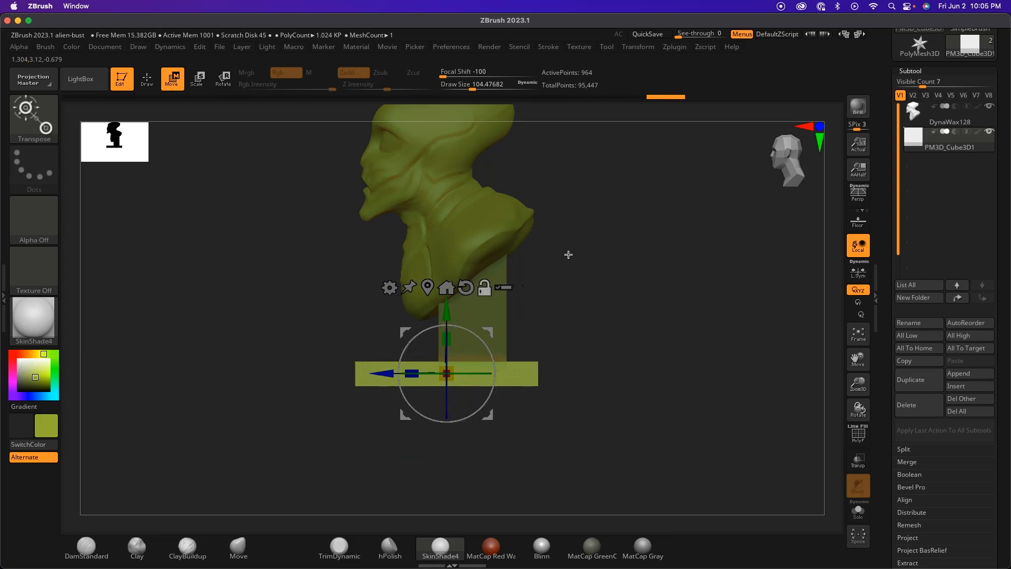
Step: Switch back to Draw mode and examine the bust, pedestal and base plate from the back, side and front
left_click_drag(563, 259, 568, 300, "alt")
left_click_drag(536, 354, 589, 358)
left_click_drag(654, 345, 650, 377)
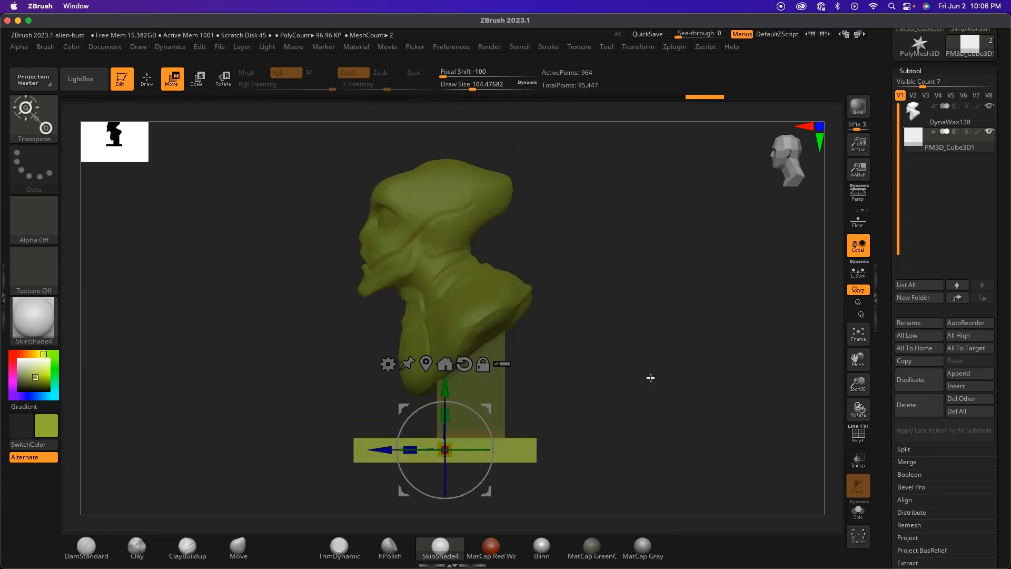
mouse_move(605, 349)
left_mouse_down()
mouse_move(646, 357)
mouse_move(609, 388)
mouse_move(609, 368)
mouse_move(566, 384)
mouse_move(463, 380)
left_mouse_up()
left_click(148, 80)
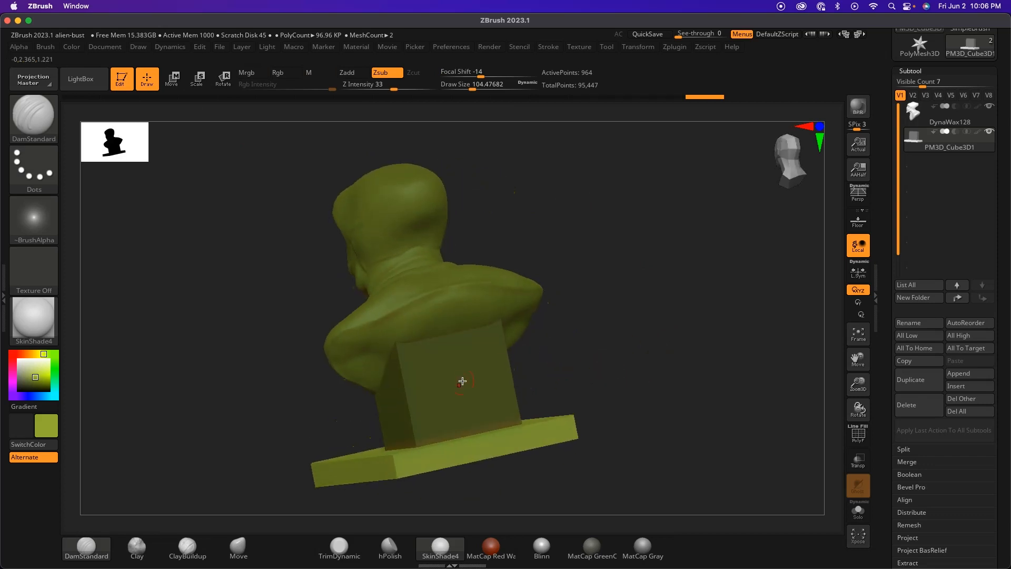
left_click_drag(525, 358, 633, 294)
left_click_drag(620, 353, 575, 361)
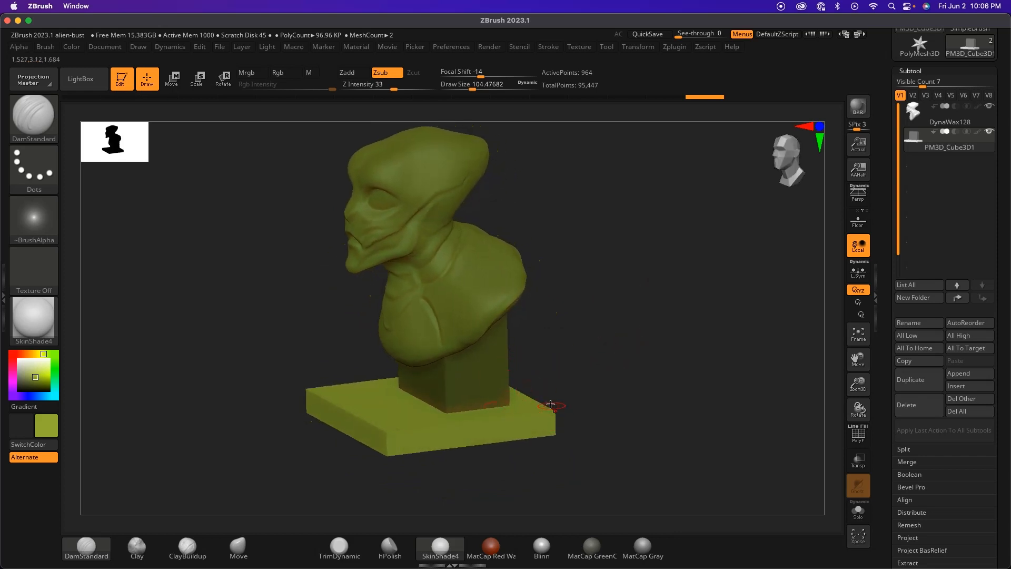
left_click_drag(557, 417, 510, 351)
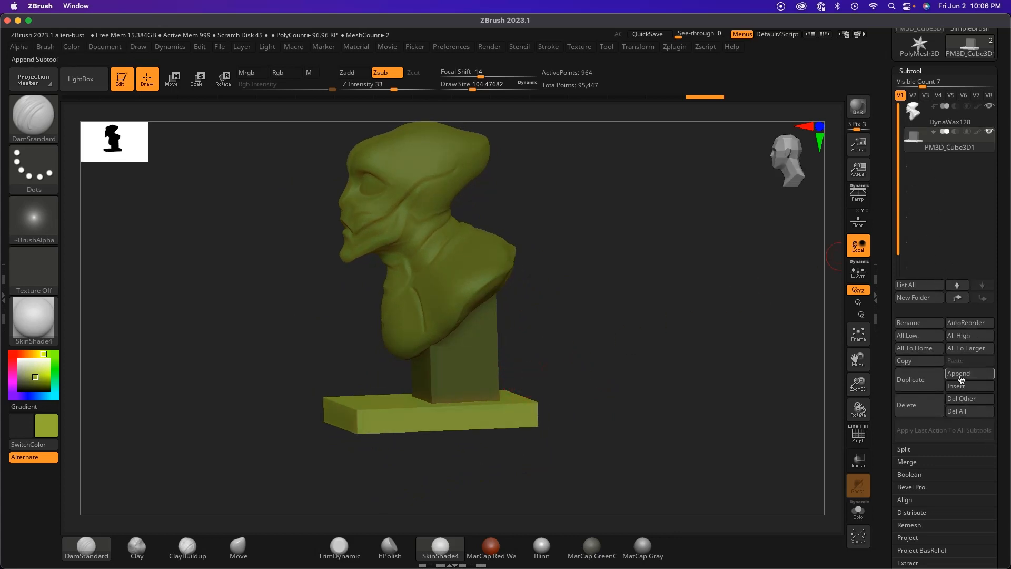
Step: Separate the base plate from the pedestal with Split Unmasked Points and select the new PM3D_Cube3D2 subtool
left_click_drag(1004, 425, 1003, 355)
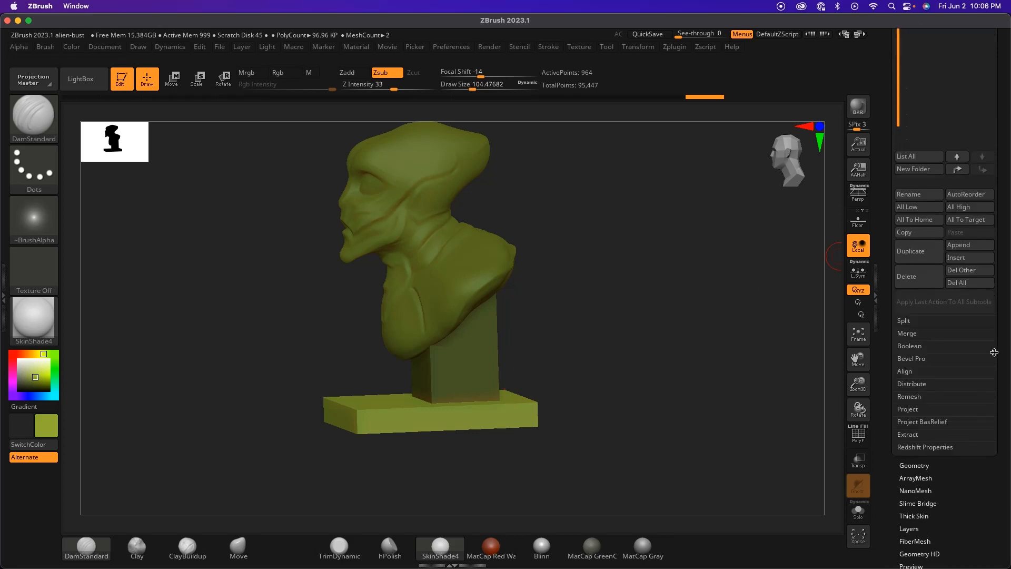
left_click(920, 322)
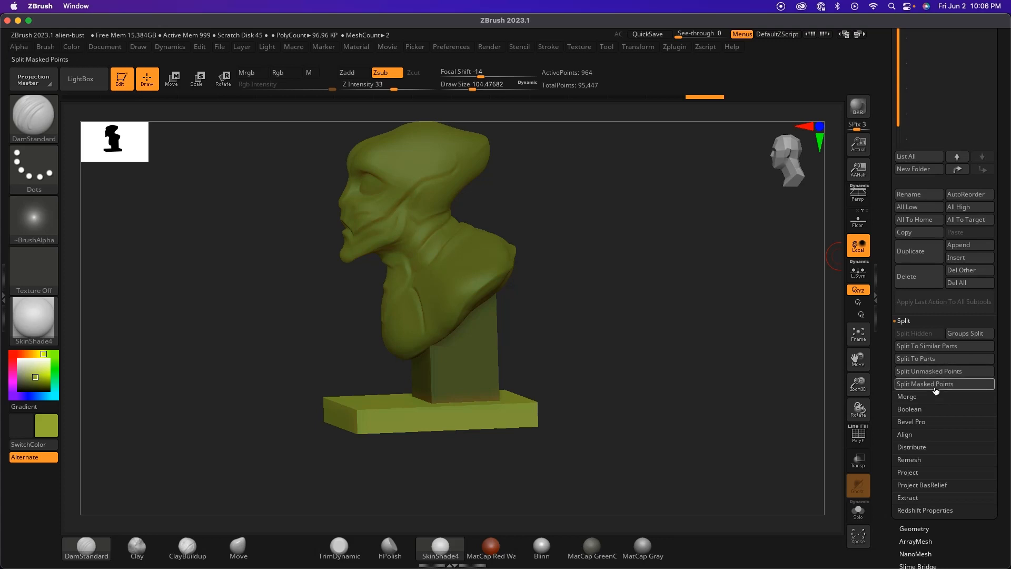
left_click(935, 372)
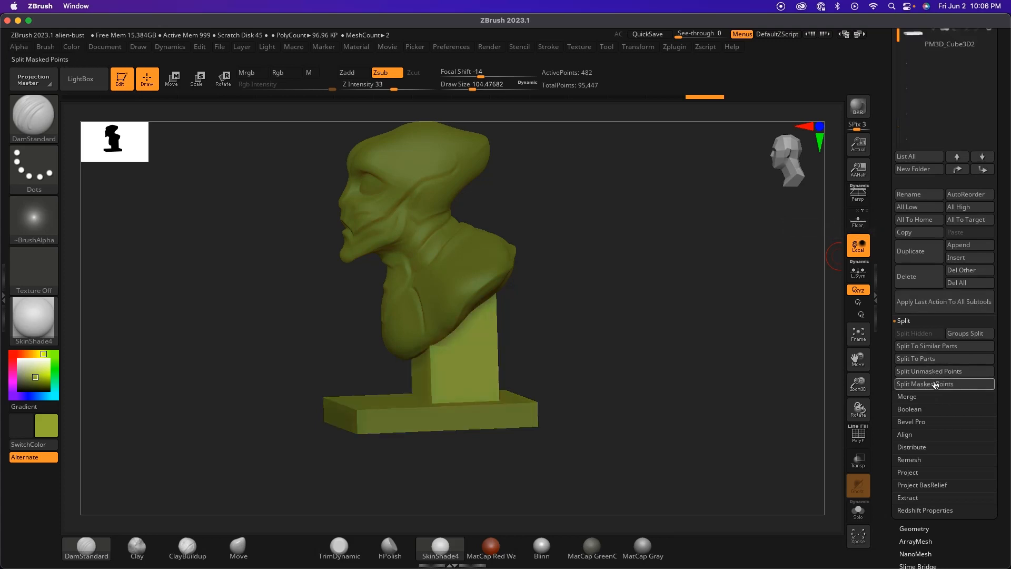
left_click_drag(1003, 150, 1004, 250)
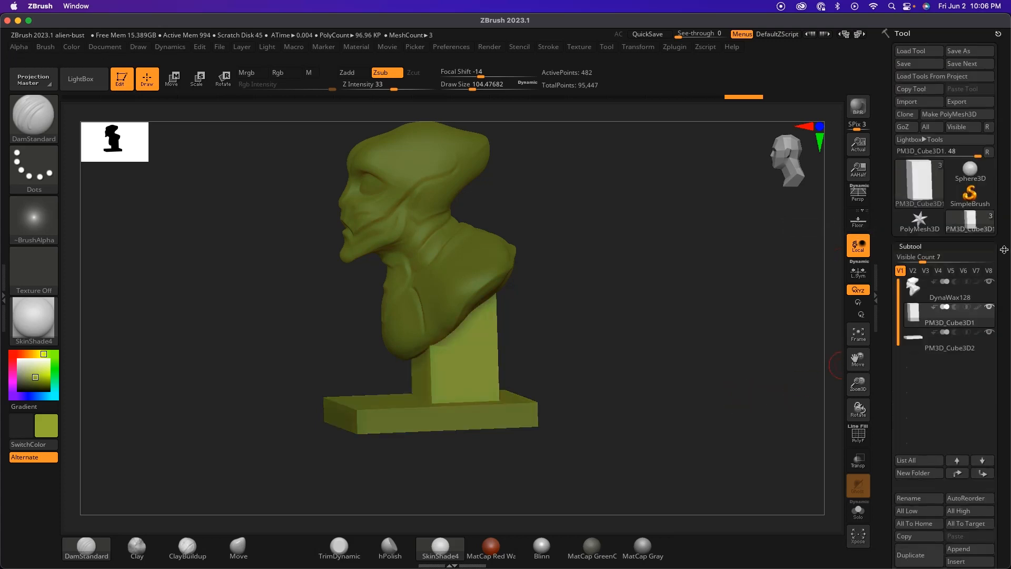
left_click(949, 345)
left_click(945, 345)
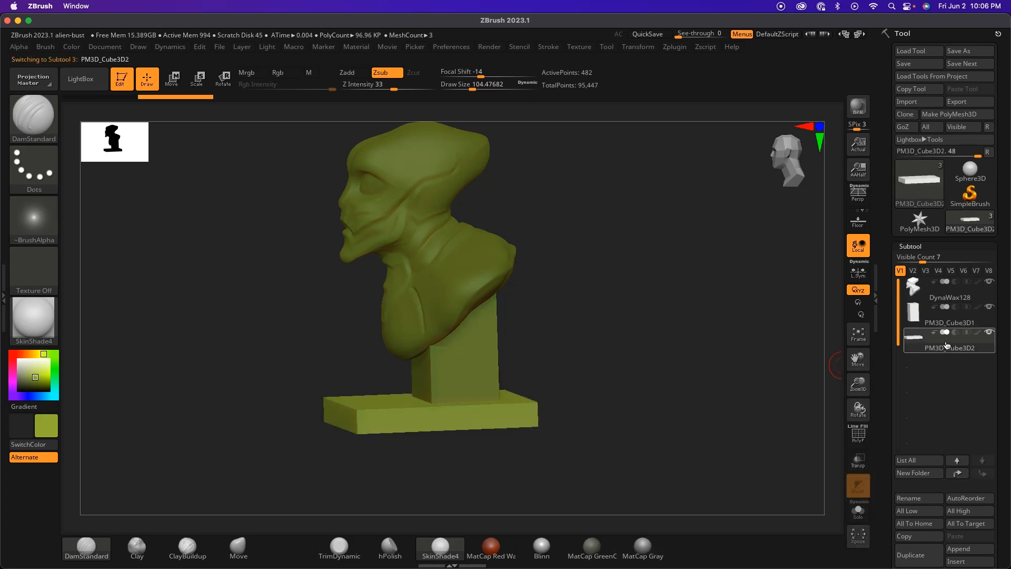
left_click(946, 324)
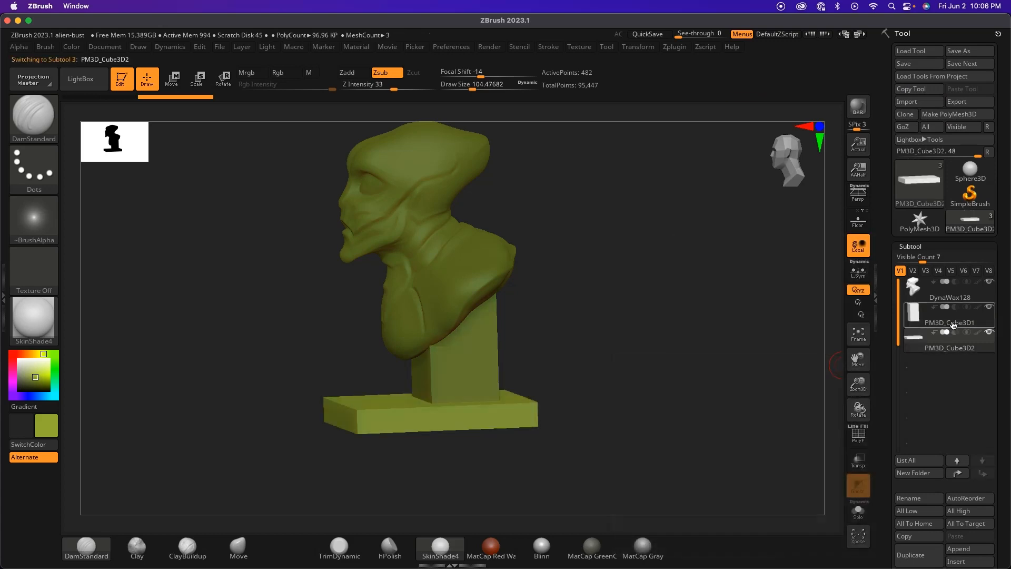
left_click(949, 347)
Step: Inspect the base plate's polygon wireframe up close with PolyFrame, and return to the plain shaded display
left_click_drag(622, 373, 686, 368)
left_click_drag(811, 437, 759, 441)
left_click_drag(577, 465, 288, 215)
left_click(35, 116)
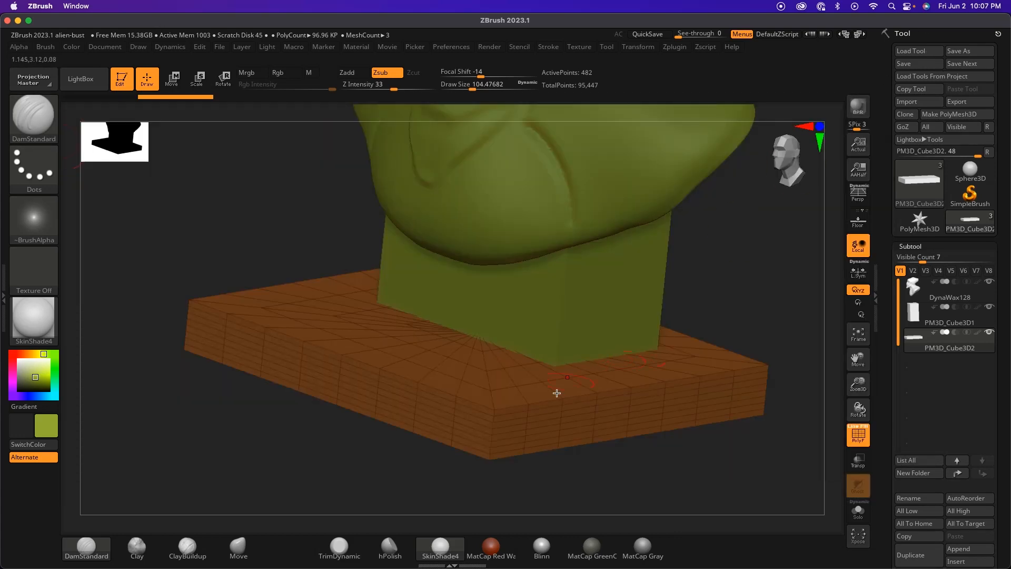
left_click_drag(767, 309, 615, 262)
key("w")
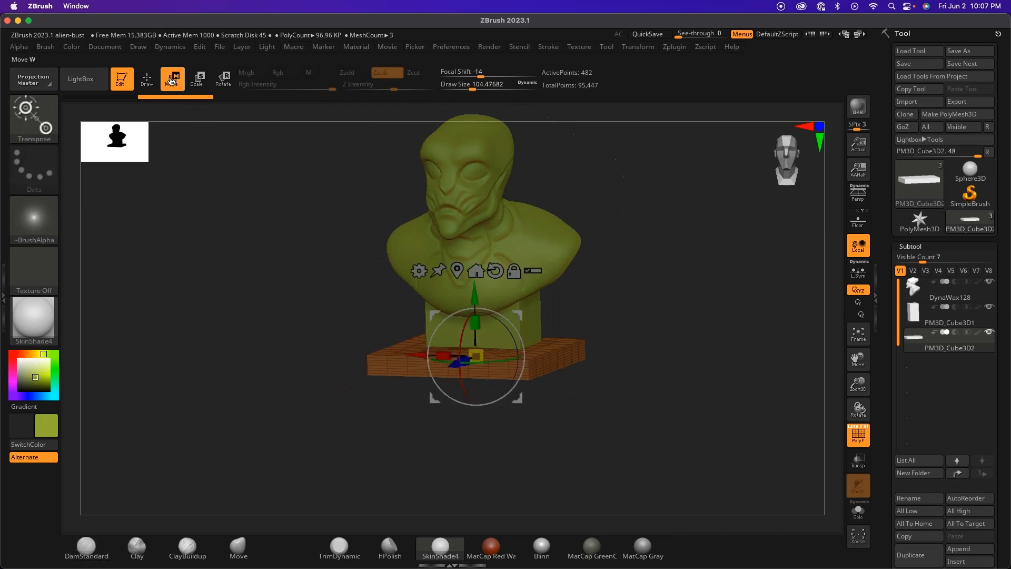
left_click(147, 79)
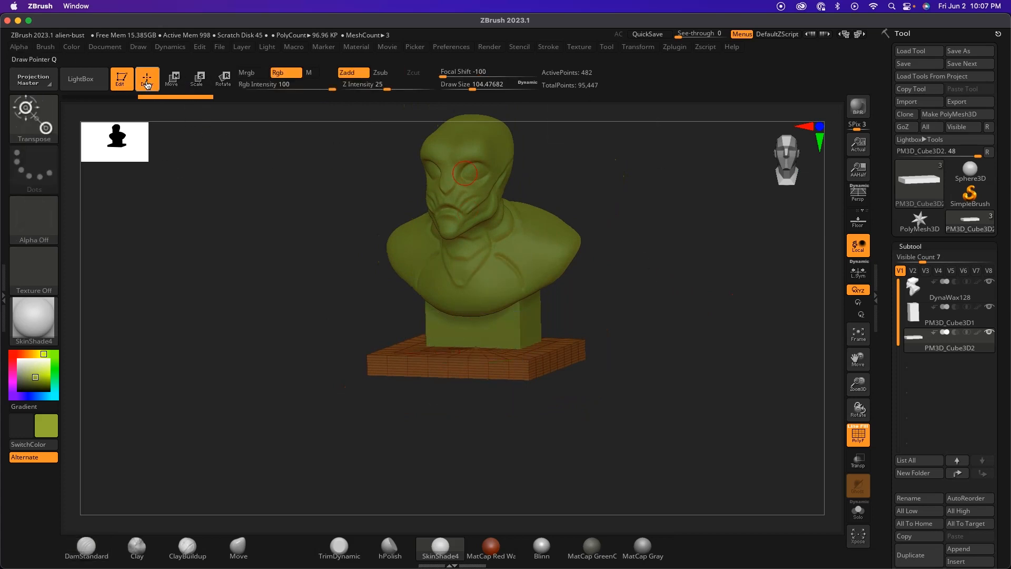
left_click(858, 435)
Step: Set the MaskPen stroke to Rect and mask the upper part of the base plate from the front view
left_click_drag(732, 371, 692, 357)
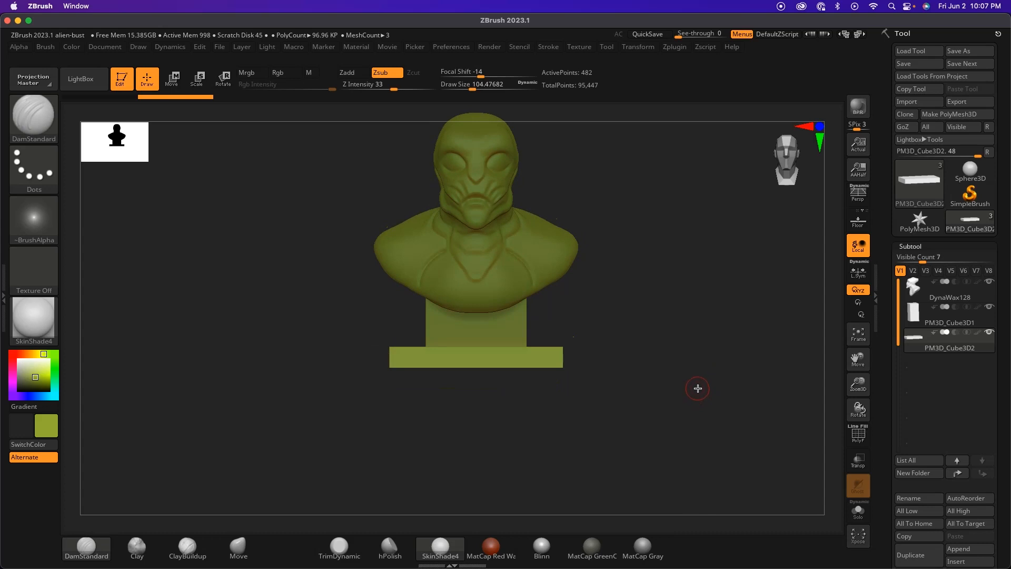
key("ctrl")
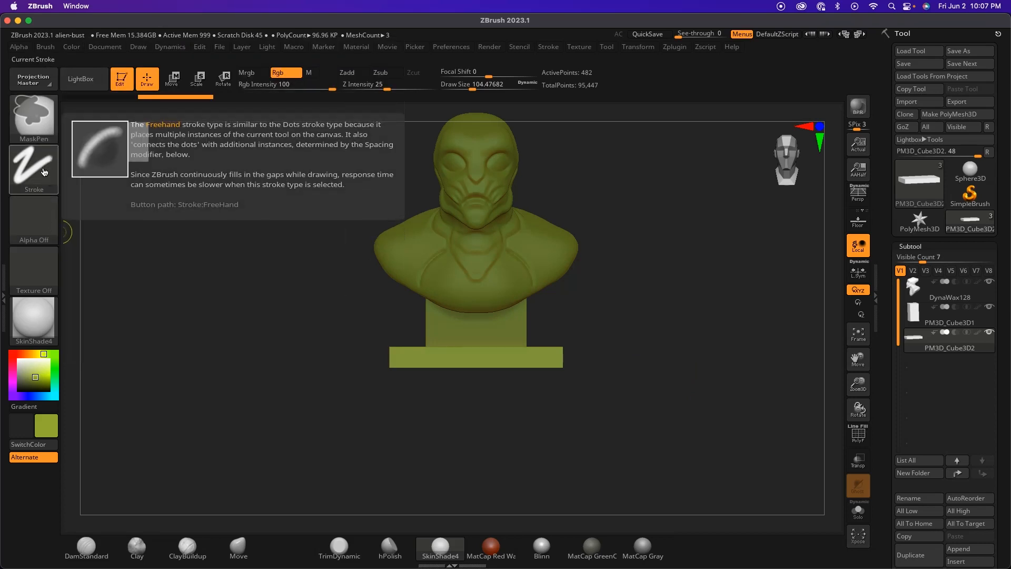
left_click(45, 172)
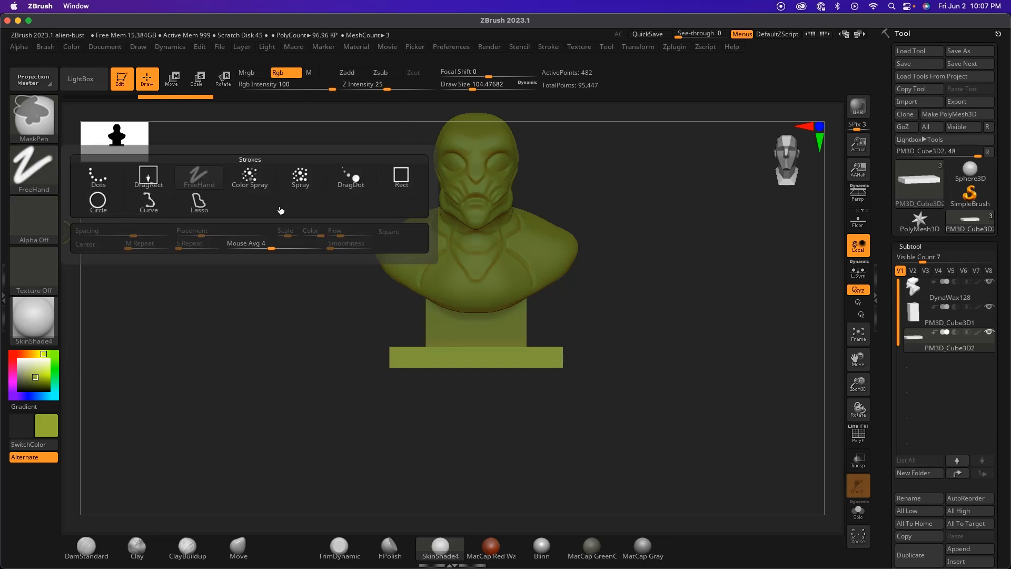
left_click(401, 179)
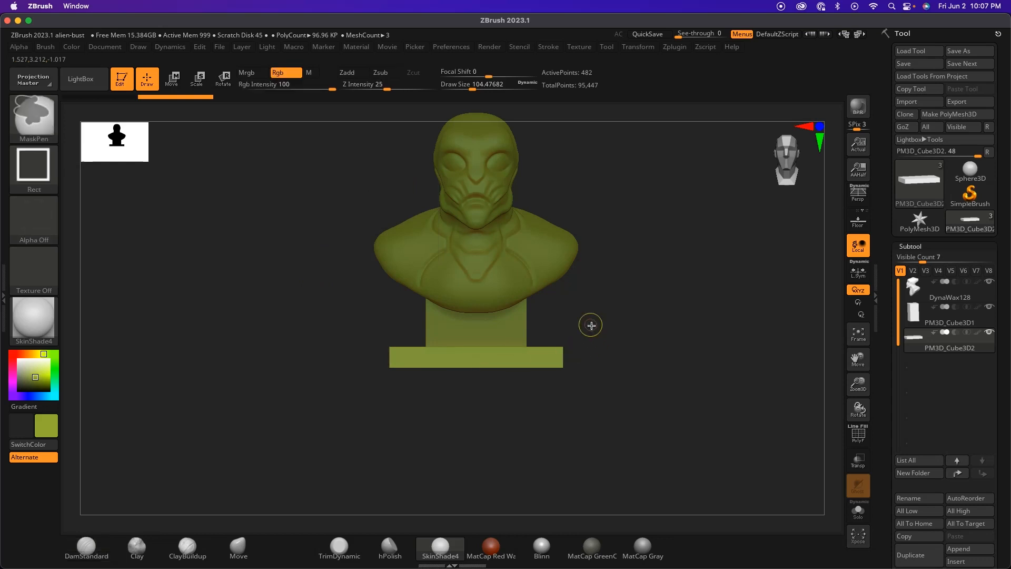
left_click_drag(608, 311, 341, 354, "ctrl")
left_click_drag(625, 346, 570, 327)
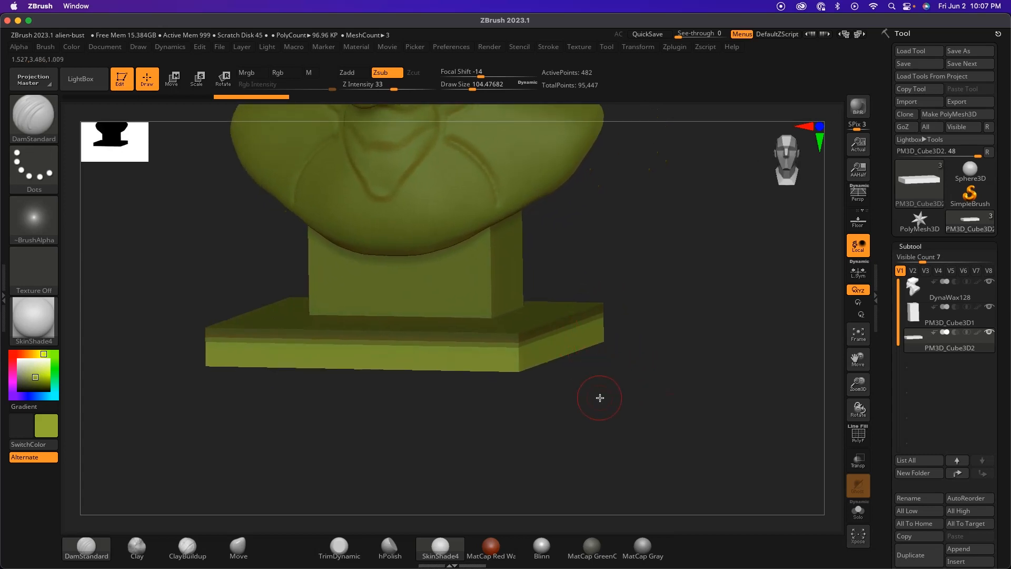
Step: Soften the mask edge on the base plate and invert the mask so its lower part is masked
left_click_drag(599, 397, 586, 401)
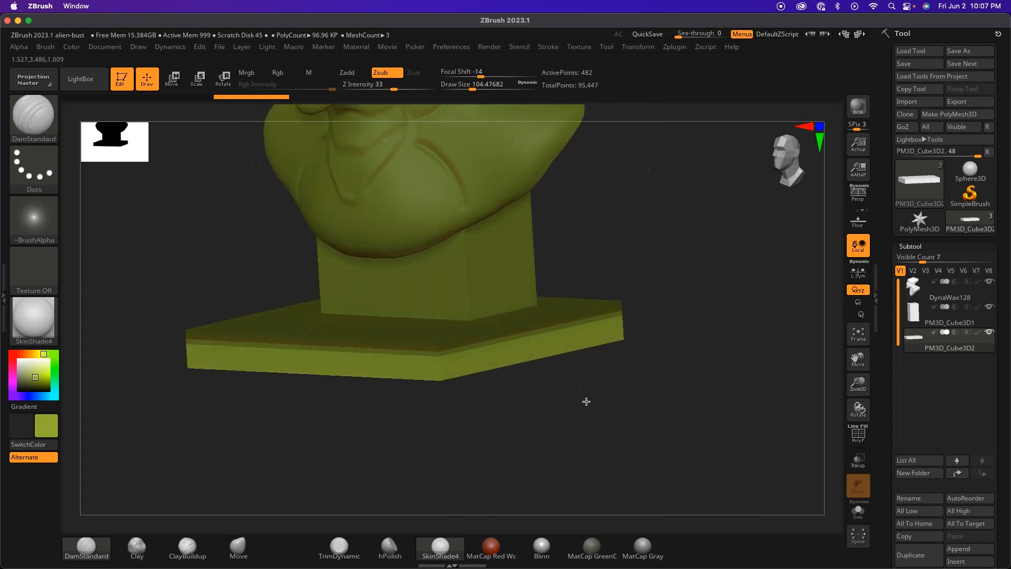
left_click(601, 334, "ctrl")
mouse_move(605, 367)
left_mouse_down()
mouse_move(602, 405)
mouse_move(594, 338)
left_mouse_up()
left_click_drag(587, 398, 615, 386)
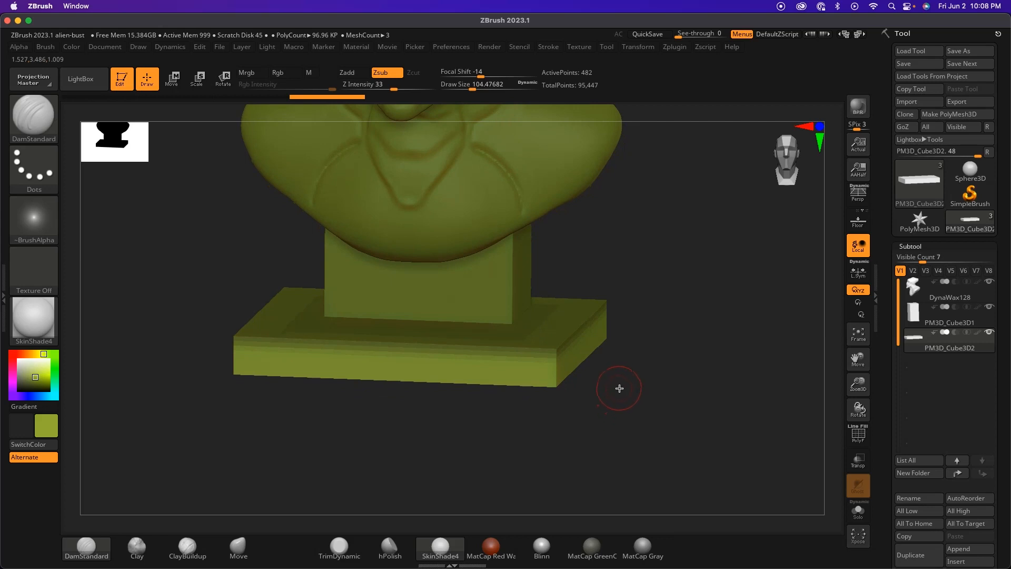
key("ctrl")
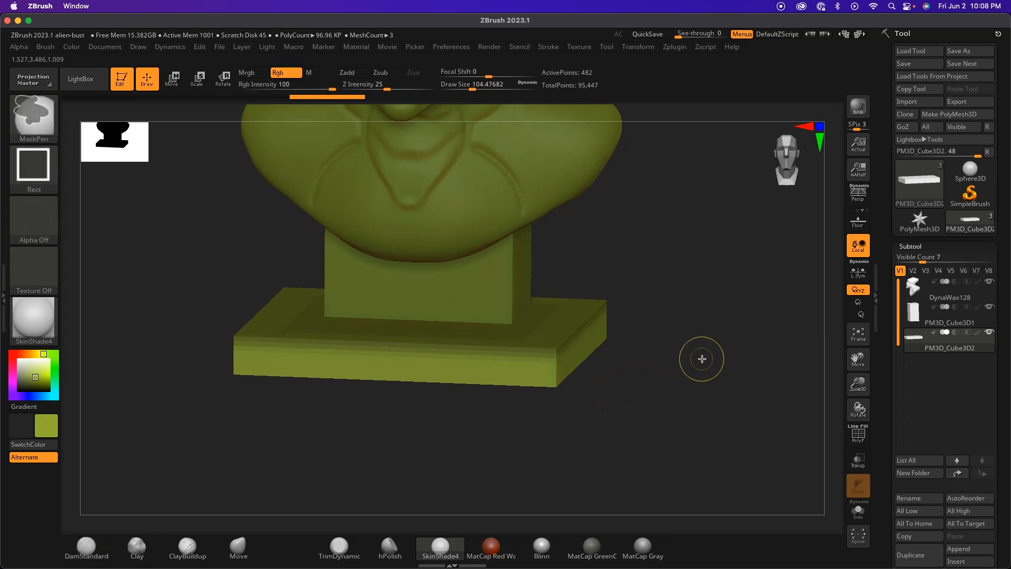
mouse_move(704, 353)
left_mouse_down()
mouse_move(702, 397)
mouse_move(645, 394)
mouse_move(663, 384)
mouse_move(637, 393)
mouse_move(658, 353)
mouse_move(648, 383)
left_mouse_up()
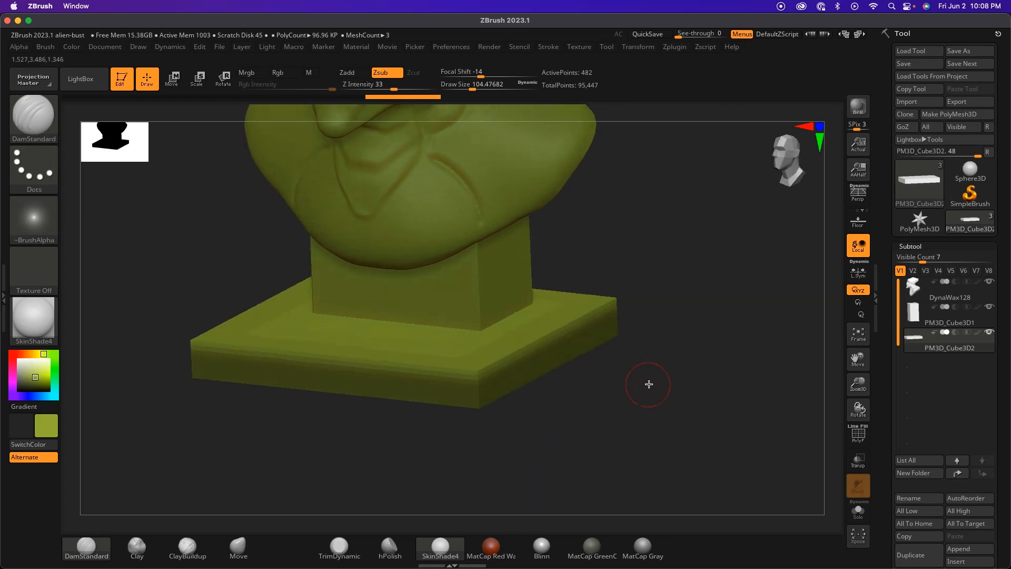
Step: Scale the unmasked top of the base plate inward with the Move gizmo to bevel its upper edge, and clear the mask
key("w")
left_click_drag(658, 368, 693, 318)
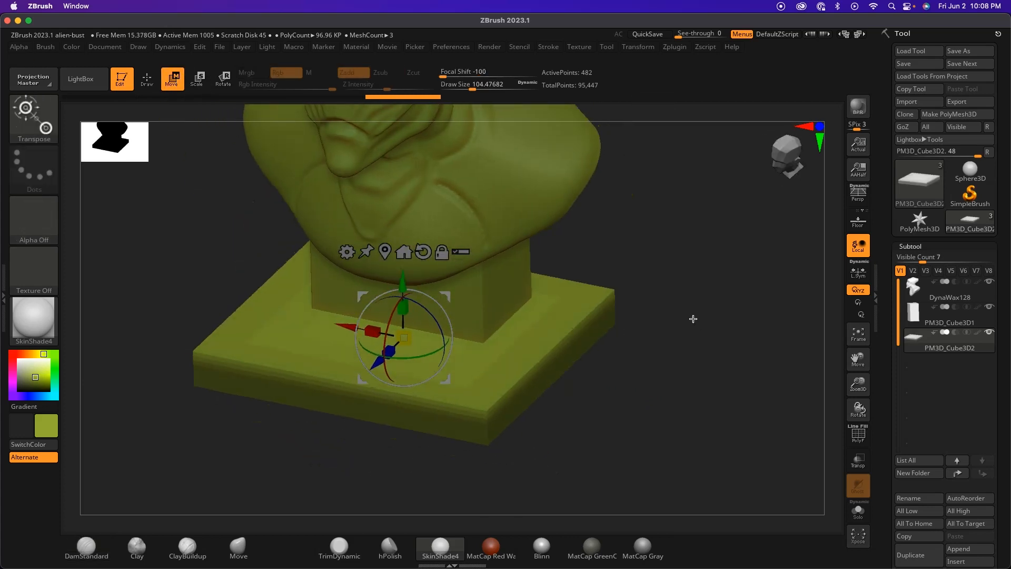
left_click_drag(405, 337, 415, 337)
mouse_move(584, 432)
left_mouse_down()
mouse_move(602, 416)
mouse_move(586, 432)
mouse_move(627, 431)
mouse_move(602, 447)
mouse_move(573, 427)
mouse_move(544, 424)
mouse_move(593, 410)
mouse_move(582, 424)
mouse_move(620, 422)
left_mouse_up()
key("ctrl")
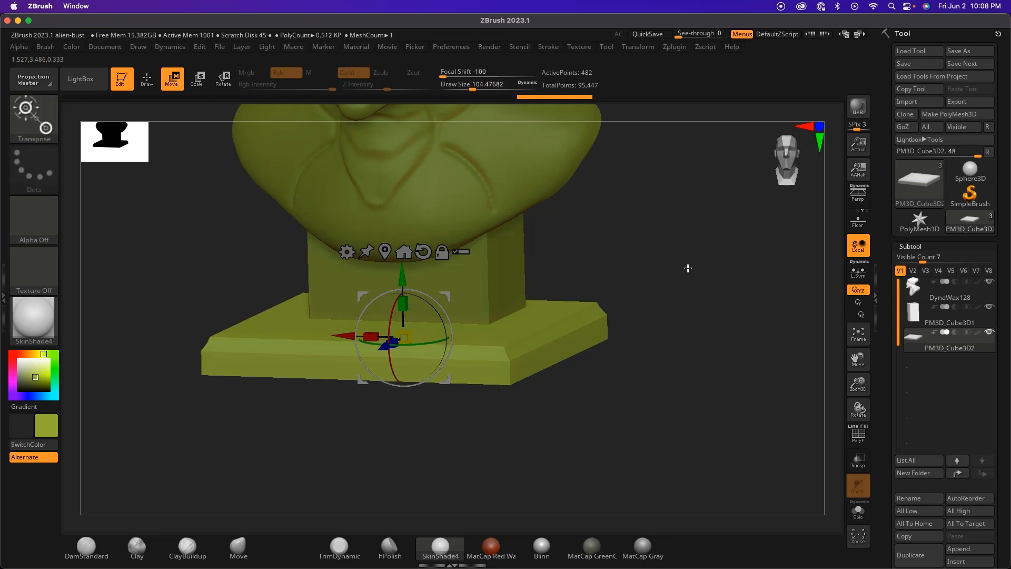
Step: Return to Draw mode with the DamStandard brush
mouse_move(659, 318)
left_mouse_down()
mouse_move(693, 321)
mouse_move(652, 340)
mouse_move(641, 334)
mouse_move(671, 326)
left_mouse_up()
key("q")
key("b")
key("d")
key("s")
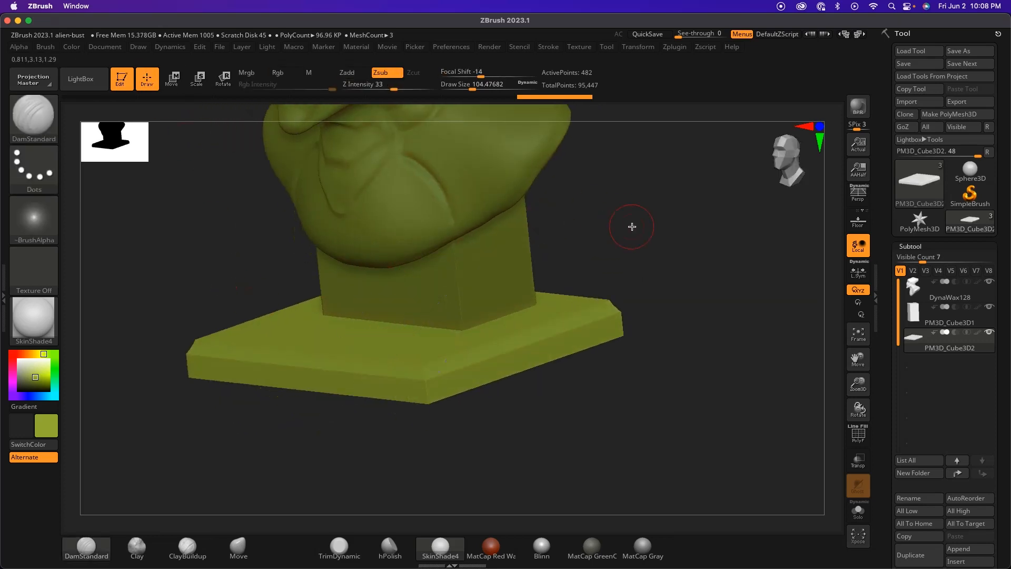
Step: Make the DynaWax128 bust the active subtool and view the whole model from the front and at an angle
left_click_drag(645, 403, 598, 333)
left_click_drag(568, 261, 656, 291)
left_click(535, 270, "alt")
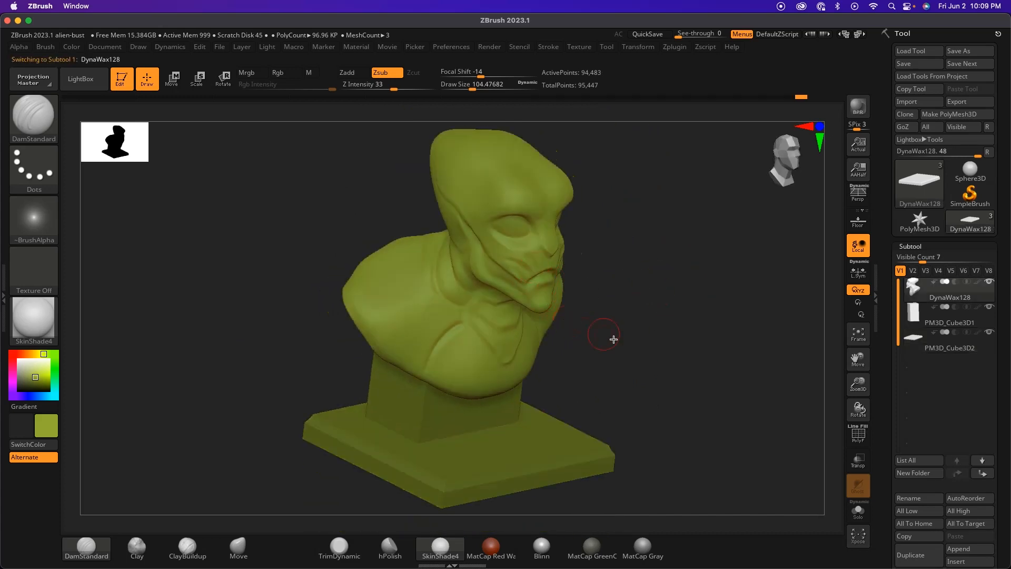
left_click_drag(613, 339, 614, 354, "shift")
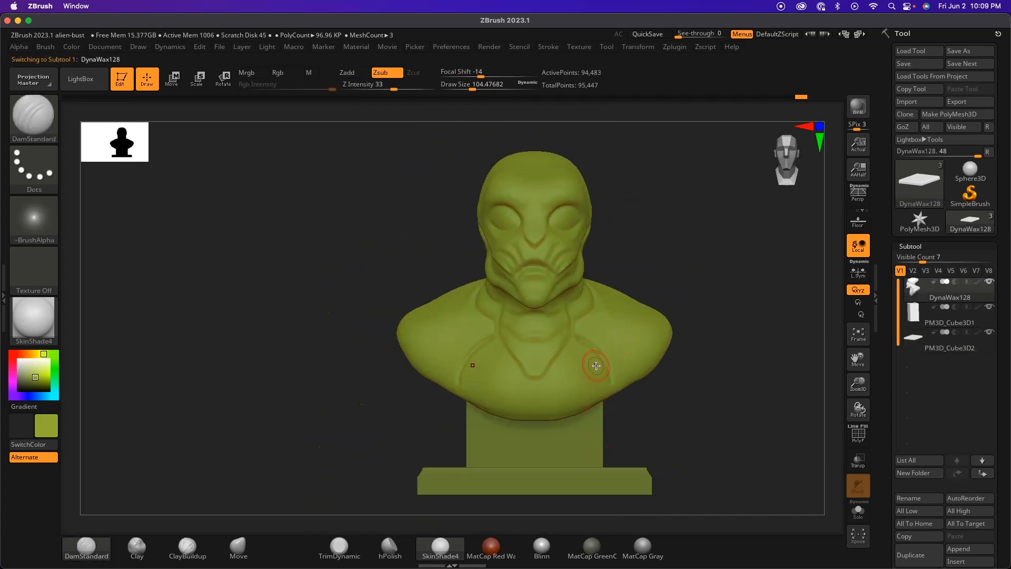
left_click_drag(673, 270, 619, 257)
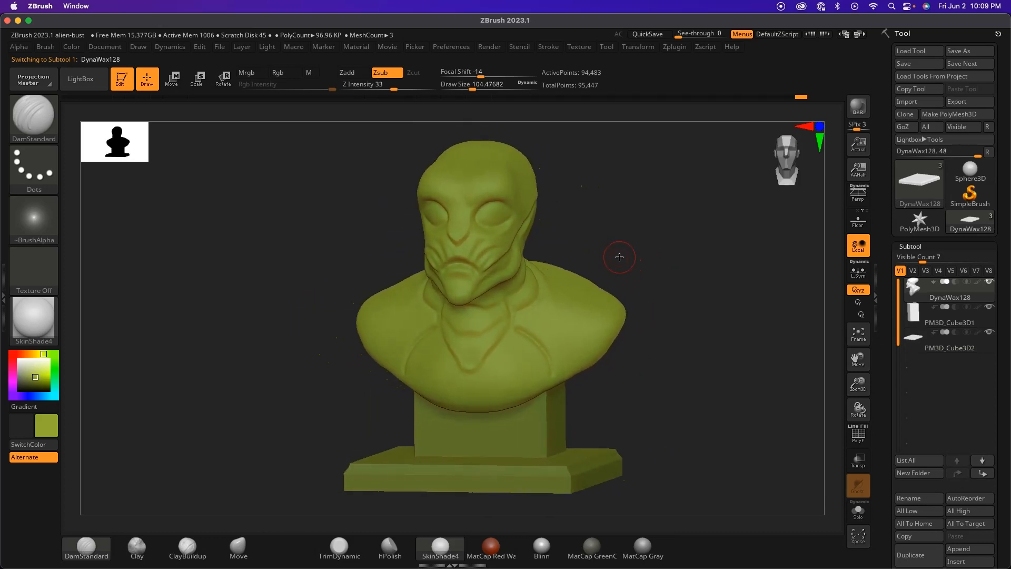
Step: Choose the PolySphere from the IMM Primitives brush and insert a mirrored pair of spheres over the bust's eye sockets
left_click(39, 125)
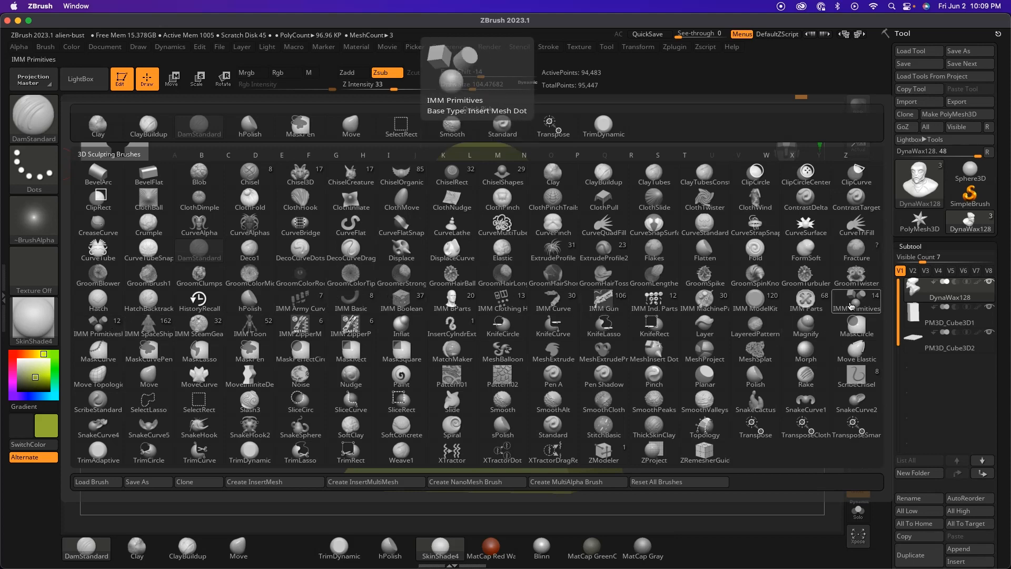
left_click(858, 307)
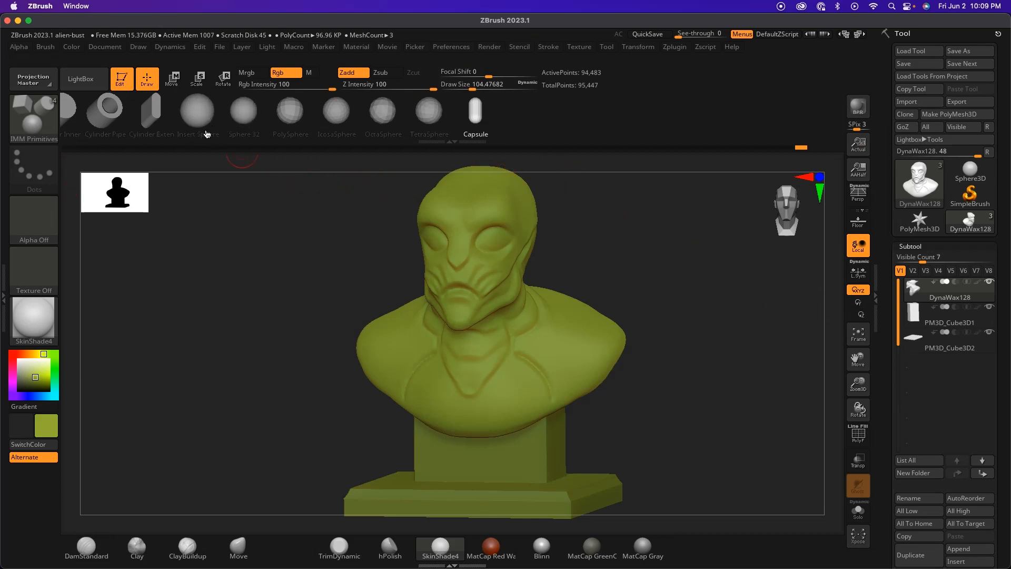
left_click(298, 115)
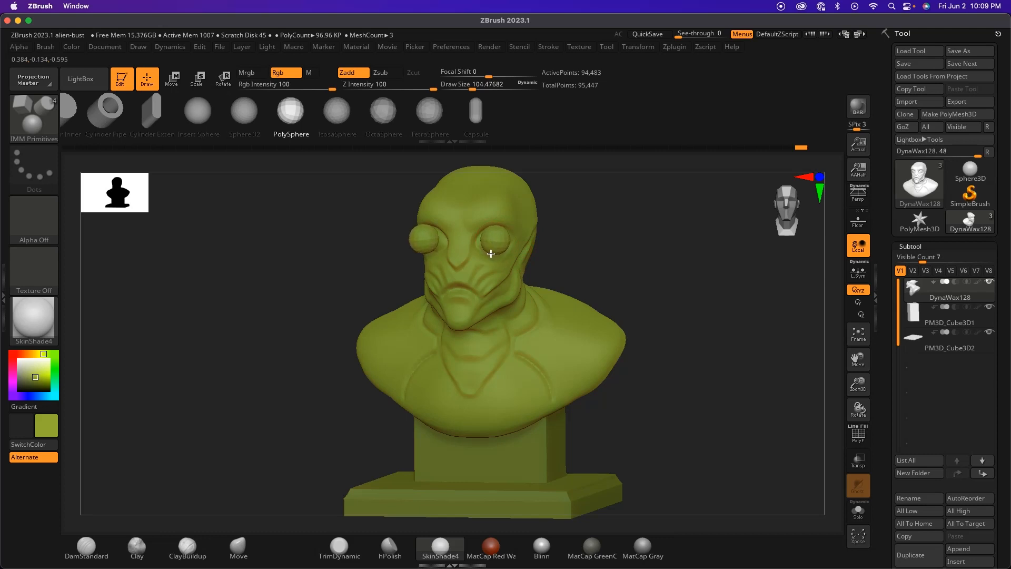
left_click_drag(492, 254, 493, 255)
left_click_drag(592, 252, 562, 273)
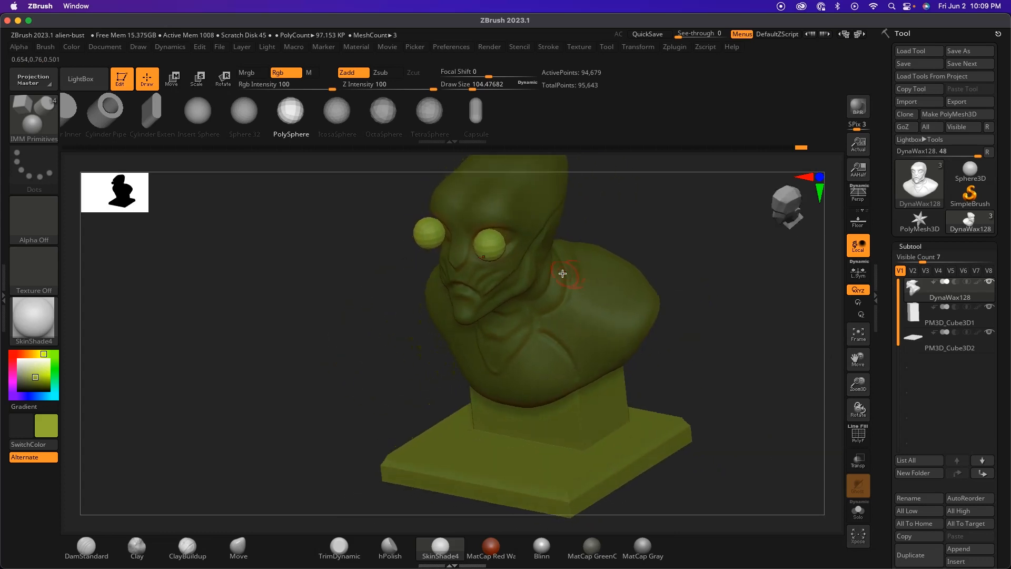
Step: Split the inserted eye spheres from the bust into their own subtool and select the new DynaWax129 subtool
left_click(171, 80)
left_click_drag(654, 236, 738, 268)
left_click_drag(703, 222, 679, 279)
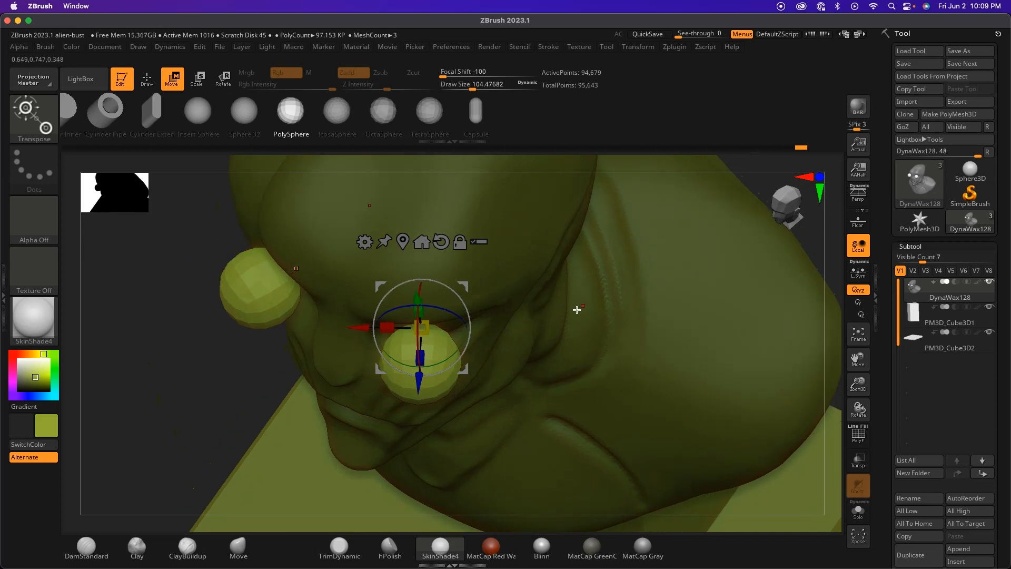
left_click_drag(766, 187, 625, 357)
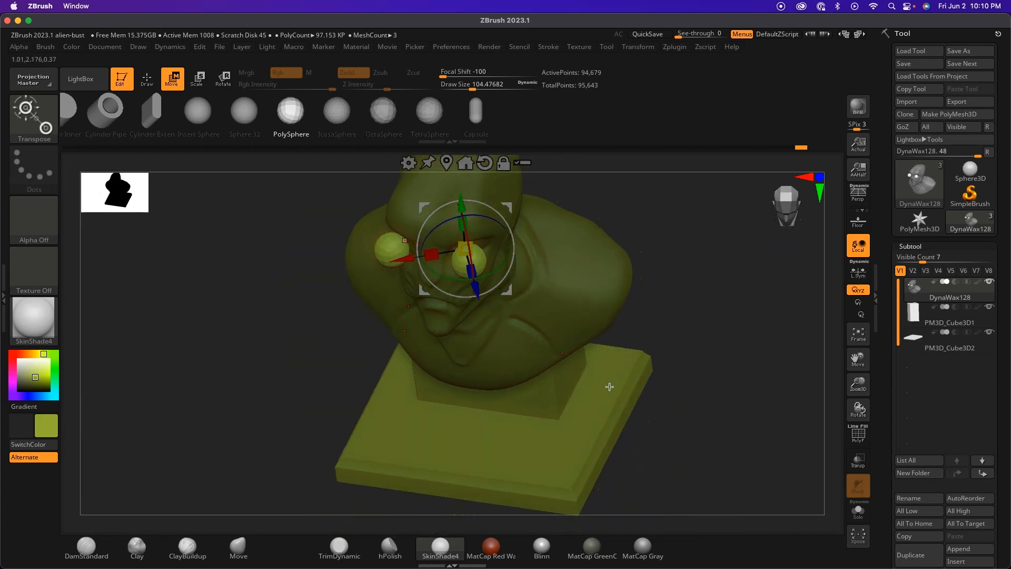
scroll(1004, 337, "down", 1)
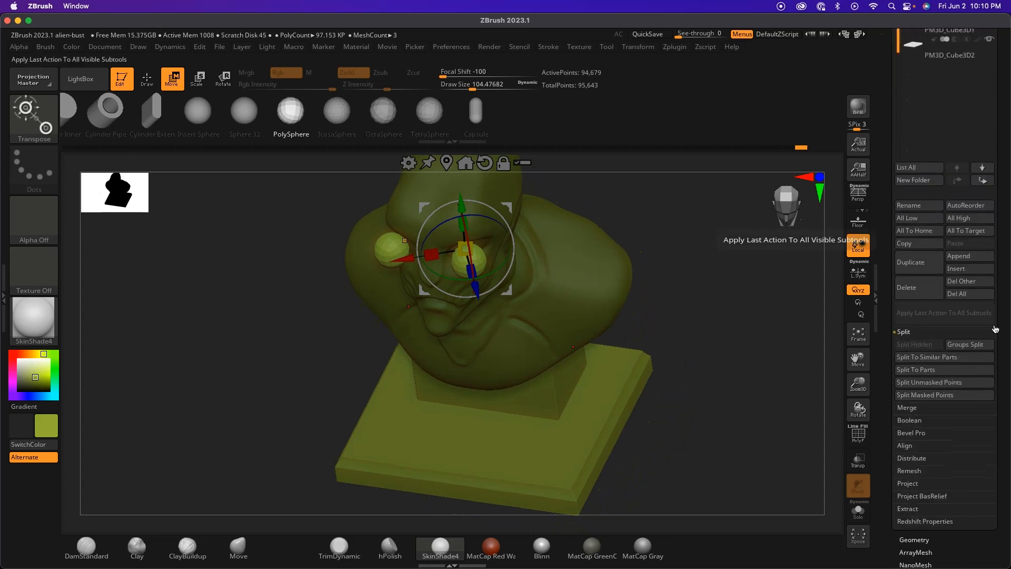
left_click(943, 394)
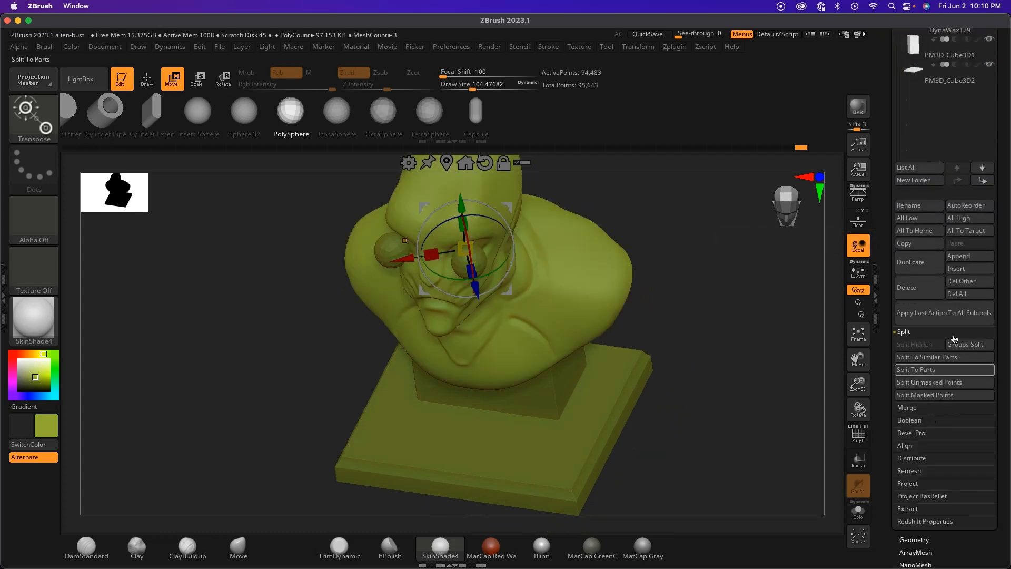
scroll(1001, 111, "up", 8)
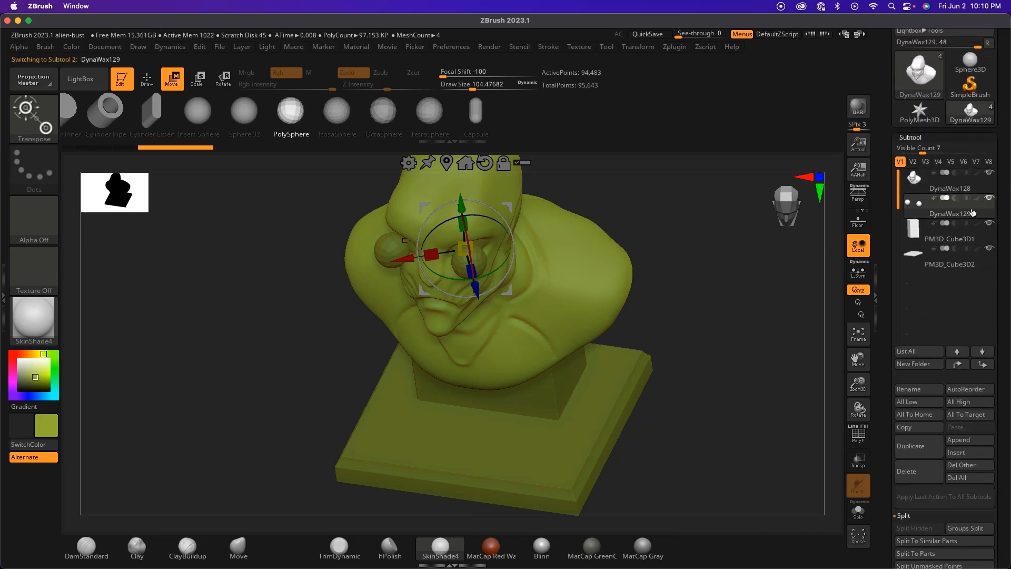
left_click(970, 211)
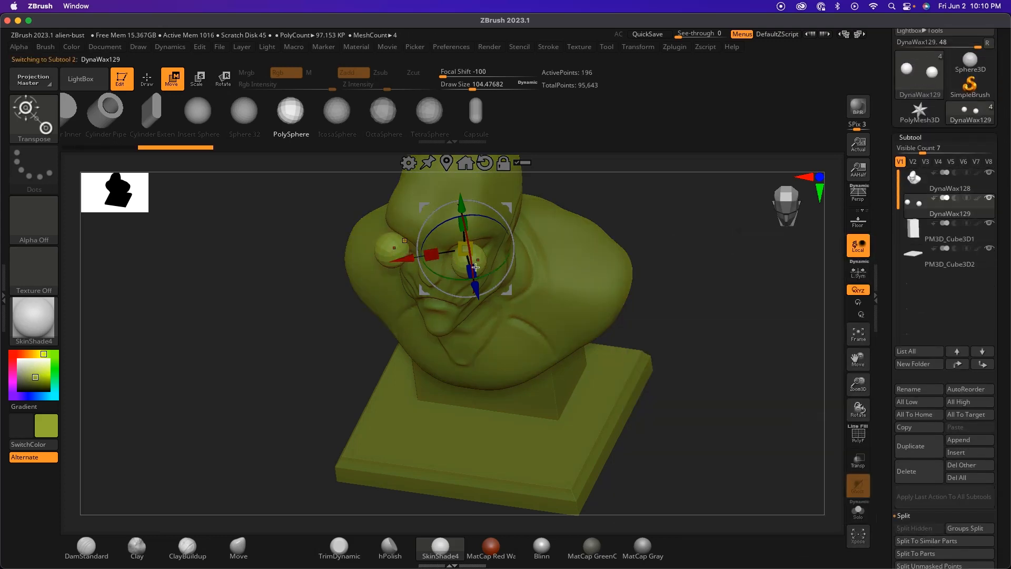
Step: Move the eye spheres back along Z into the bust's sockets and try scaling them along X
left_click_drag(671, 227, 526, 283)
left_click_drag(478, 307, 475, 288)
left_click_drag(424, 451, 453, 338)
left_click_drag(429, 234, 420, 235)
key("ctrl")
mouse_move(582, 219)
left_mouse_down()
mouse_move(584, 271)
mouse_move(583, 227)
mouse_move(497, 247)
left_mouse_up()
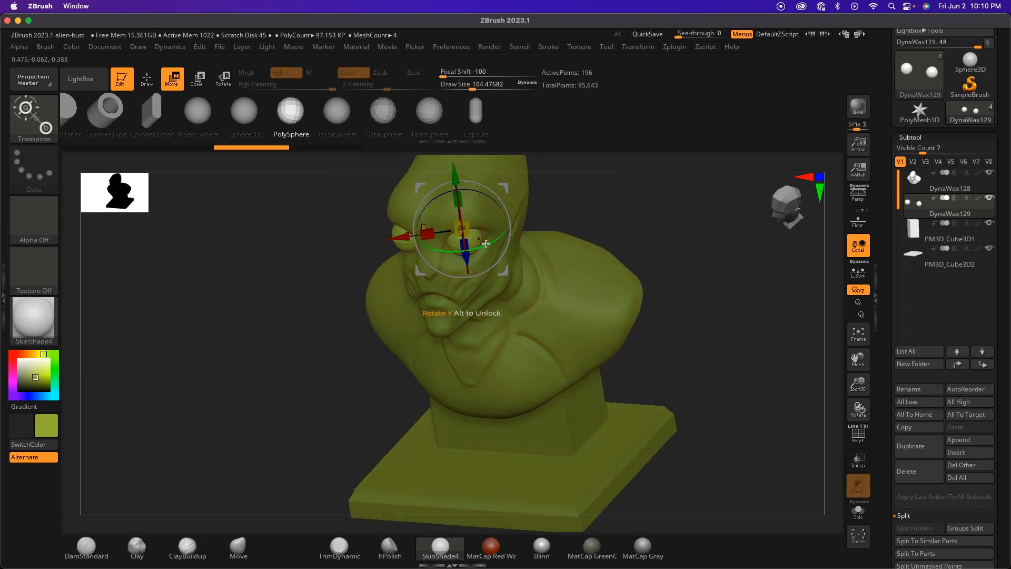
Step: Enable local symmetry (L.Sym) and stretch both eye spheres wider along X with the gizmo
left_click(862, 277)
left_click_drag(427, 235, 428, 238)
left_click_drag(615, 205, 588, 245)
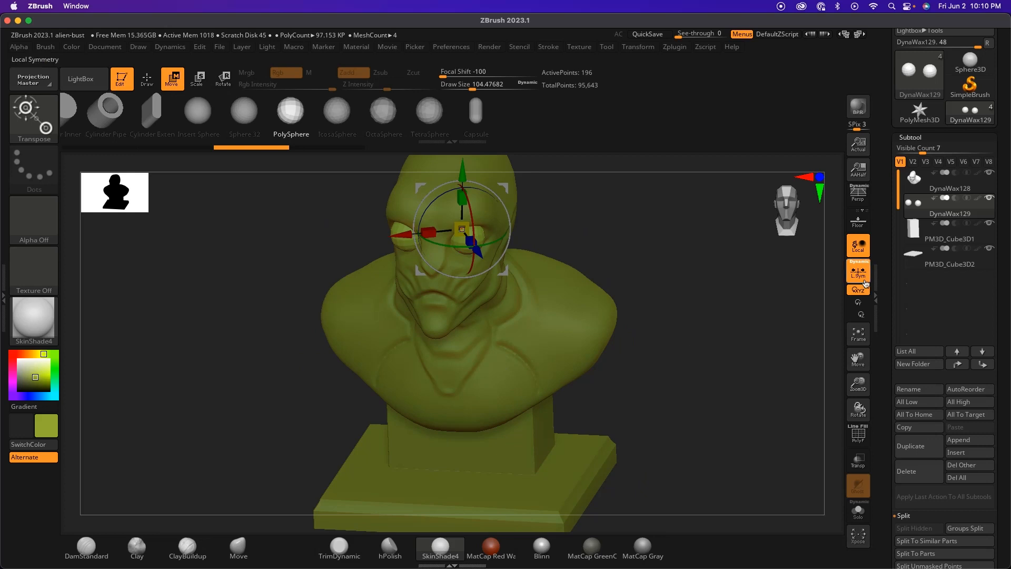
left_click_drag(431, 235, 424, 238)
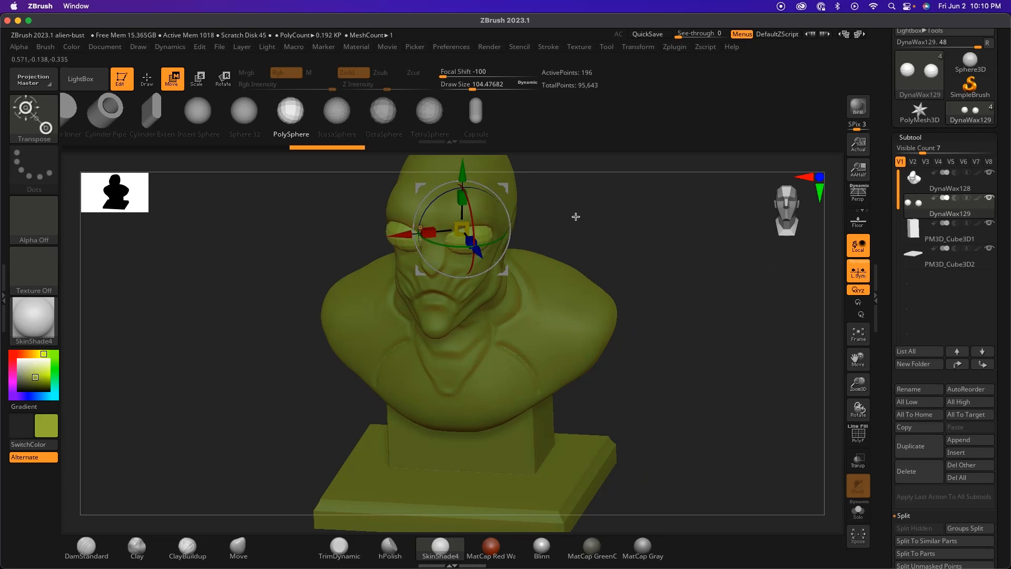
Step: Nudge the widened eyes slightly back along the gizmo's Z axis, checking their depth from above and the front
scroll(623, 239, "up", 10)
left_click_drag(605, 275, 544, 353)
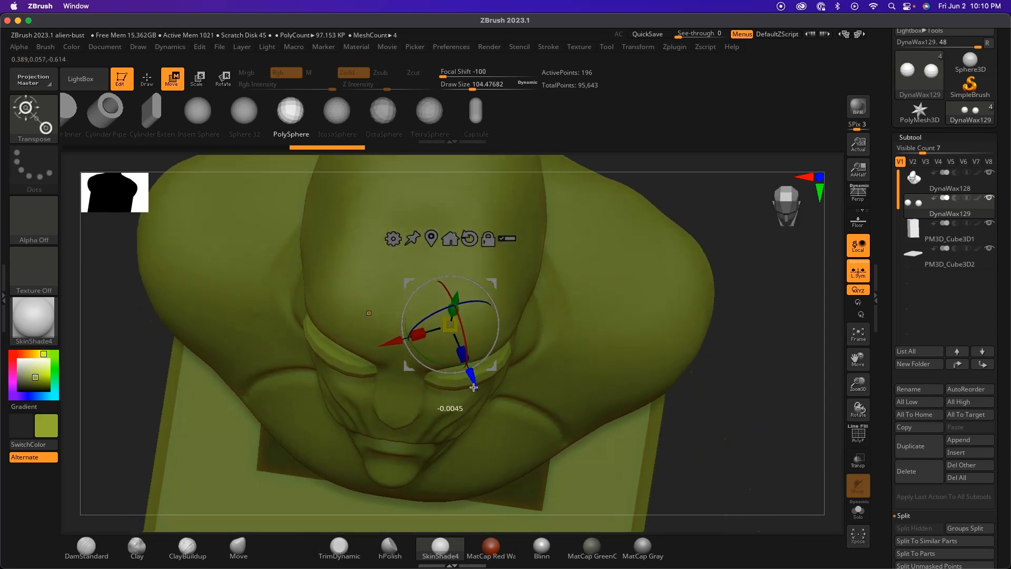
left_click_drag(473, 380, 470, 372)
left_click_drag(710, 231, 705, 186)
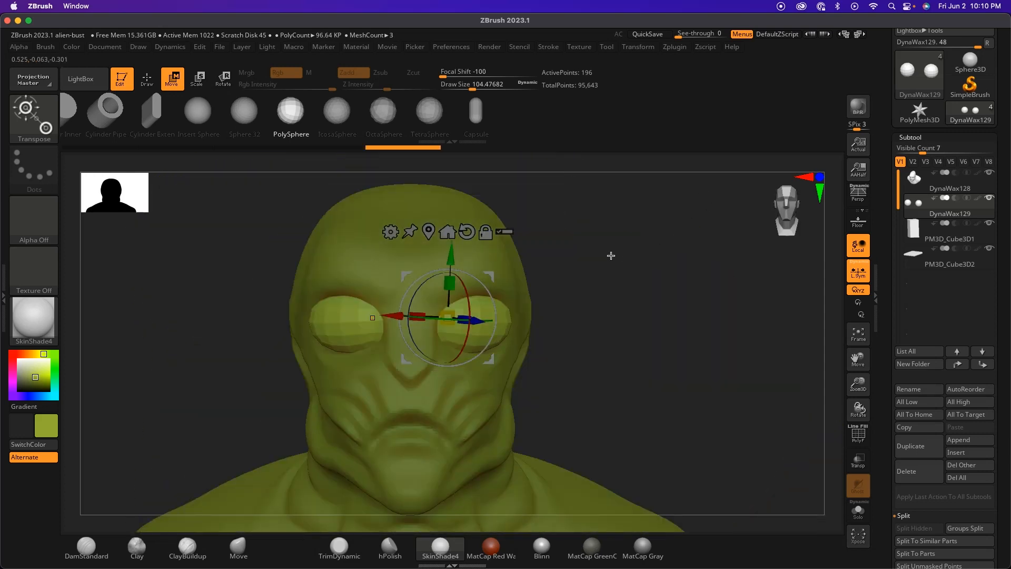
Step: Switch to Draw mode with the Move brush and set its Draw Size to about 154
key("q")
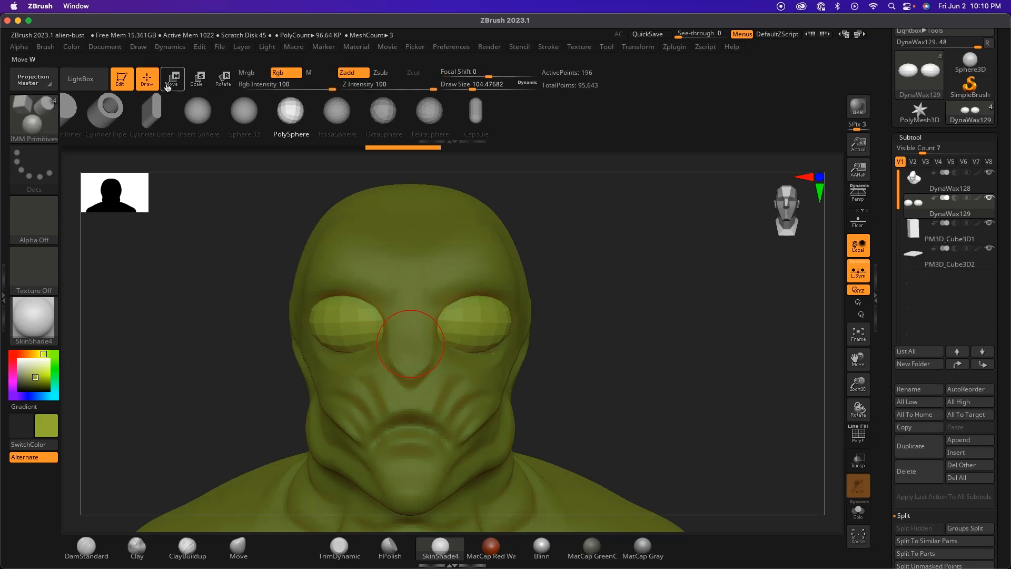
left_click(235, 546)
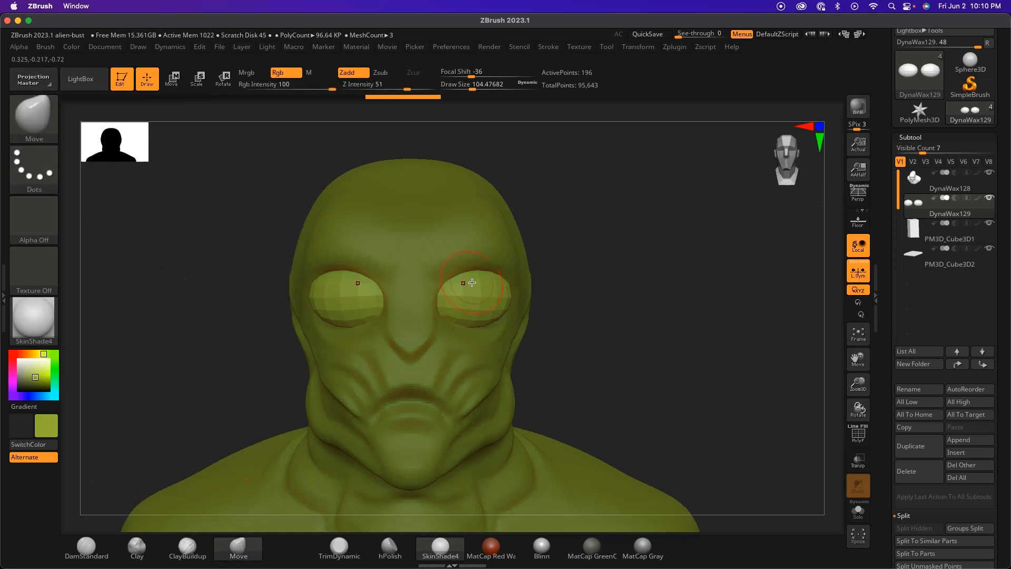
key("space")
left_click(551, 280)
left_click_drag(601, 286, 501, 300)
Step: Reshape both eyes with the Move brush from the side, three-quarter and front views so they fit the sockets
left_click_drag(674, 323, 586, 310)
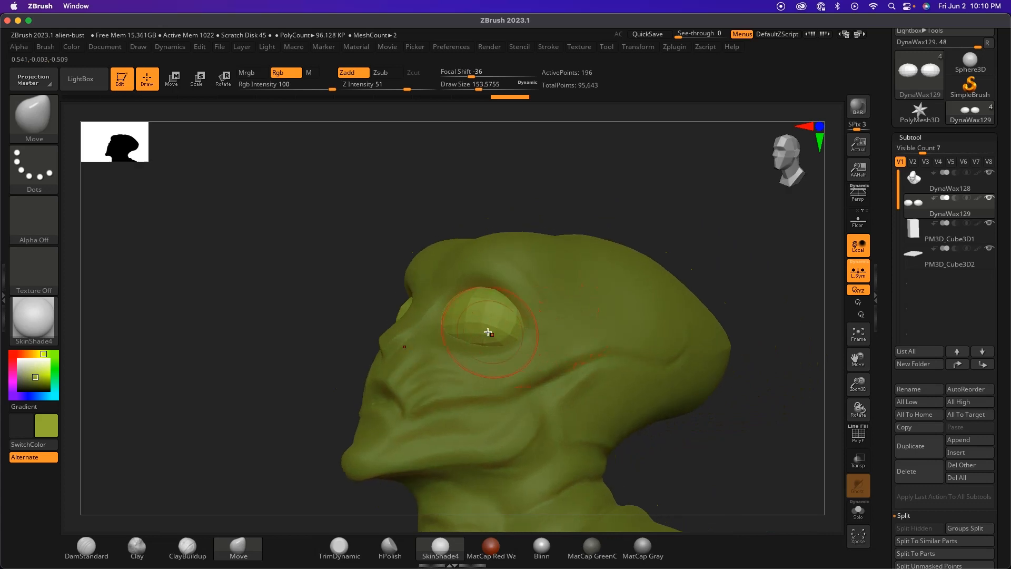
left_click_drag(523, 197, 474, 274)
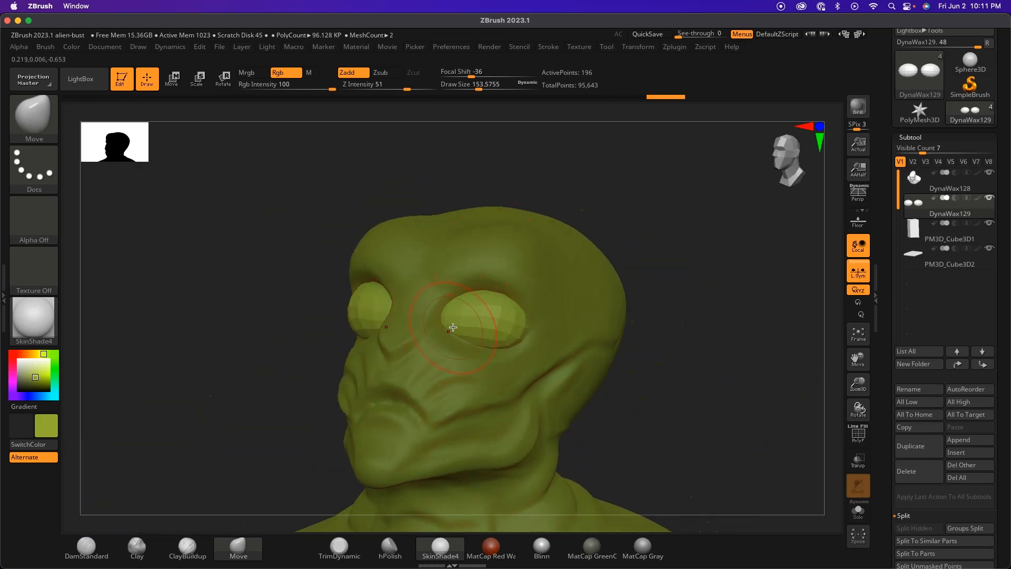
left_click_drag(541, 212, 473, 350)
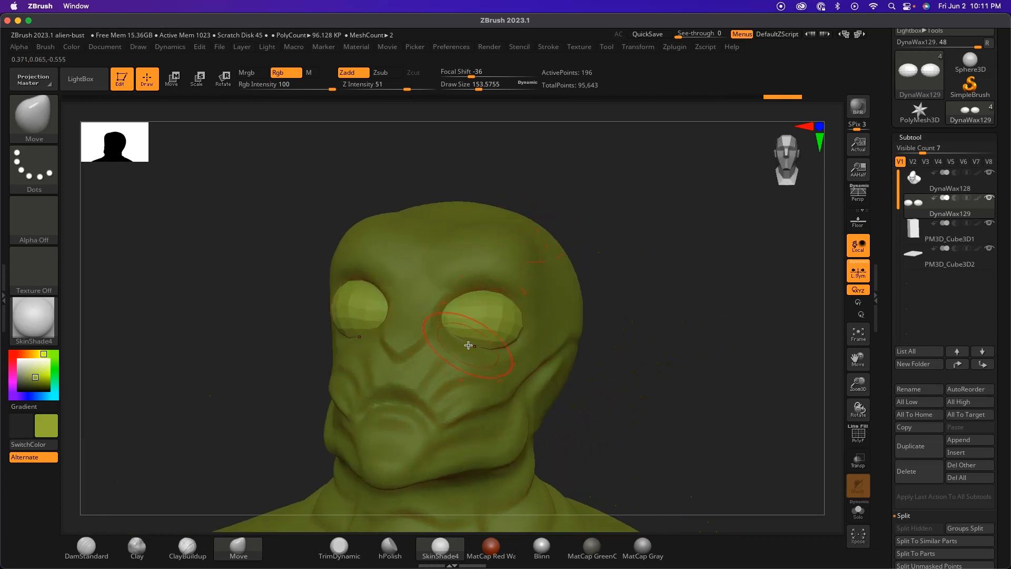
left_click_drag(604, 291, 502, 343)
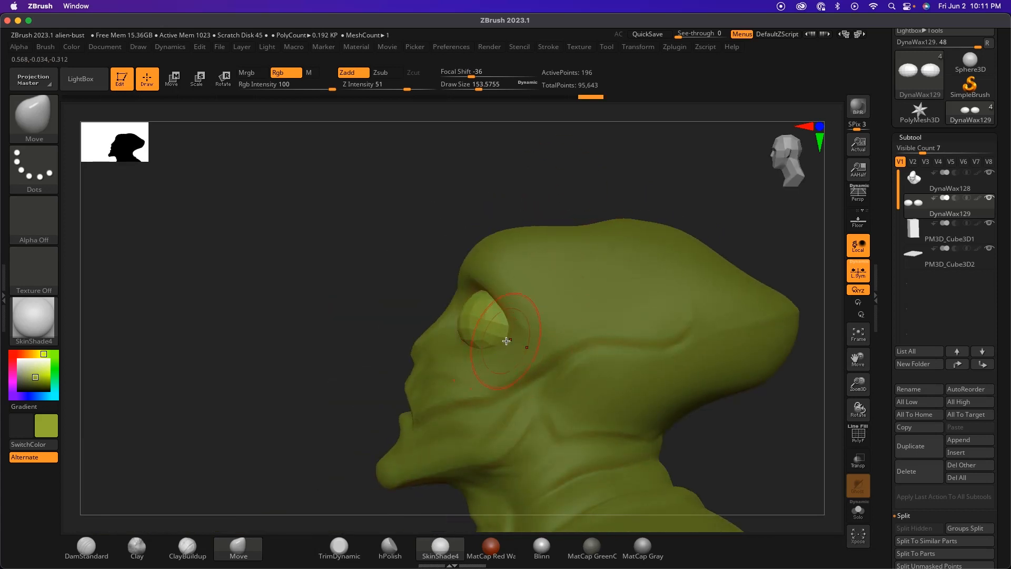
left_click_drag(461, 210, 541, 230)
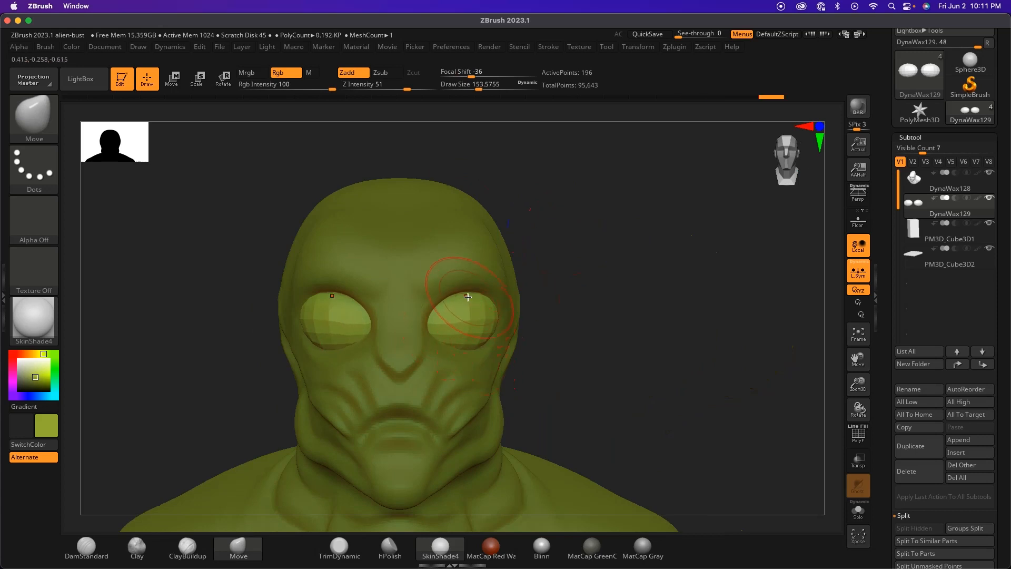
left_click_drag(544, 286, 486, 303)
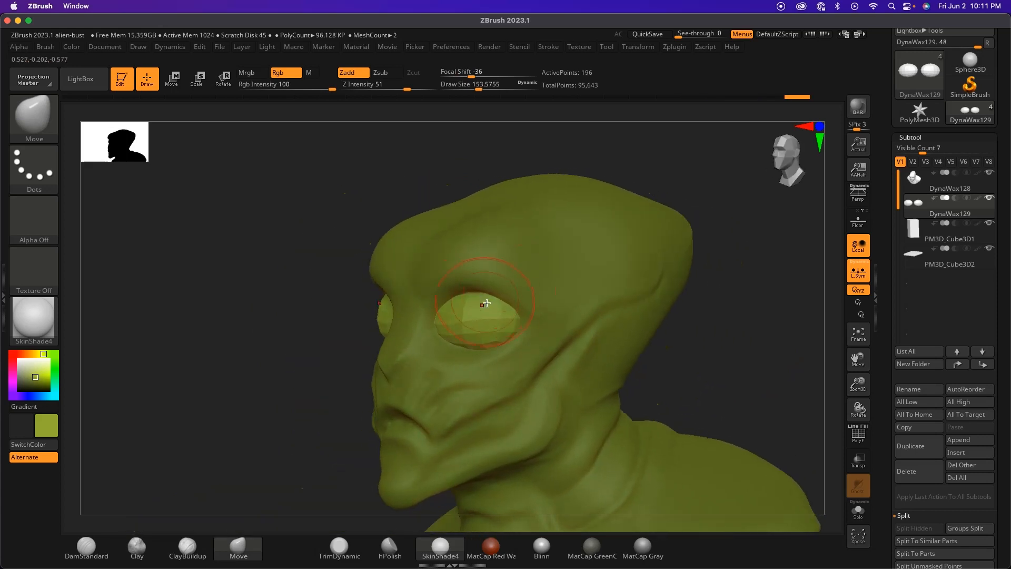
left_click_drag(662, 336, 631, 316, "shift")
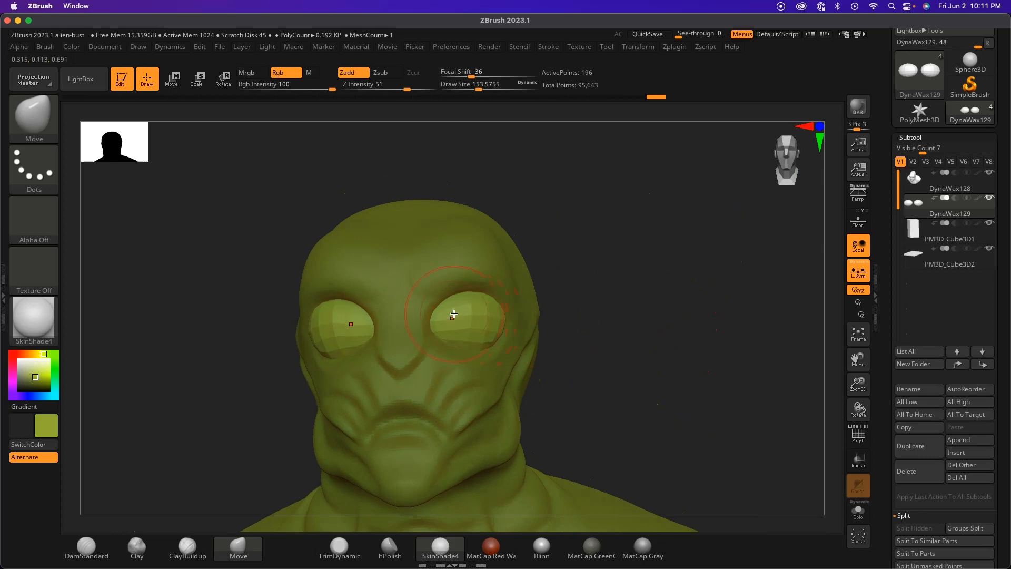
mouse_move(598, 346)
left_mouse_down()
mouse_move(422, 394)
mouse_move(455, 454)
left_mouse_up()
mouse_move(400, 394)
left_mouse_down()
mouse_move(576, 332)
mouse_move(584, 366)
mouse_move(575, 300)
mouse_move(585, 355)
mouse_move(557, 313)
left_mouse_up()
left_click_drag(659, 223, 658, 185)
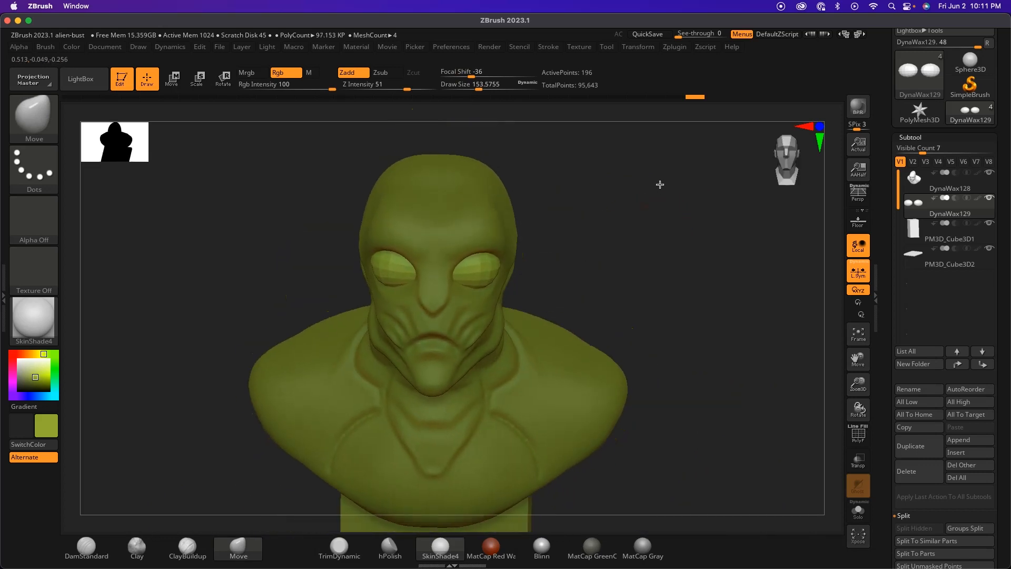
Step: Subdivide the eyes subtool twice, up to SDiv level 3
left_click_drag(756, 215, 735, 356)
left_click(960, 261)
scroll(1001, 337, "down", 5)
scroll(997, 377, "down", 10)
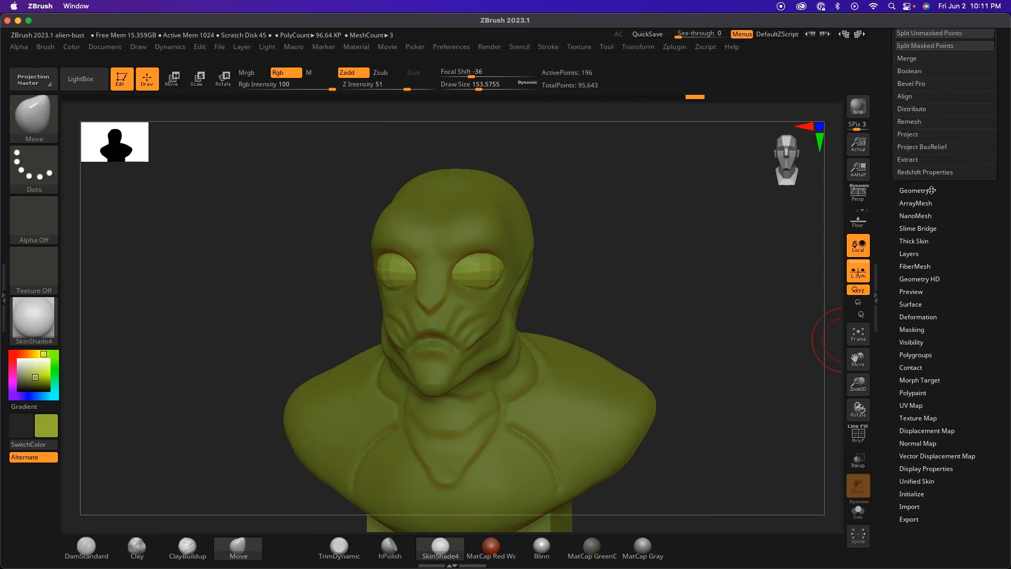
left_click(921, 189)
scroll(1001, 188, "up", 2)
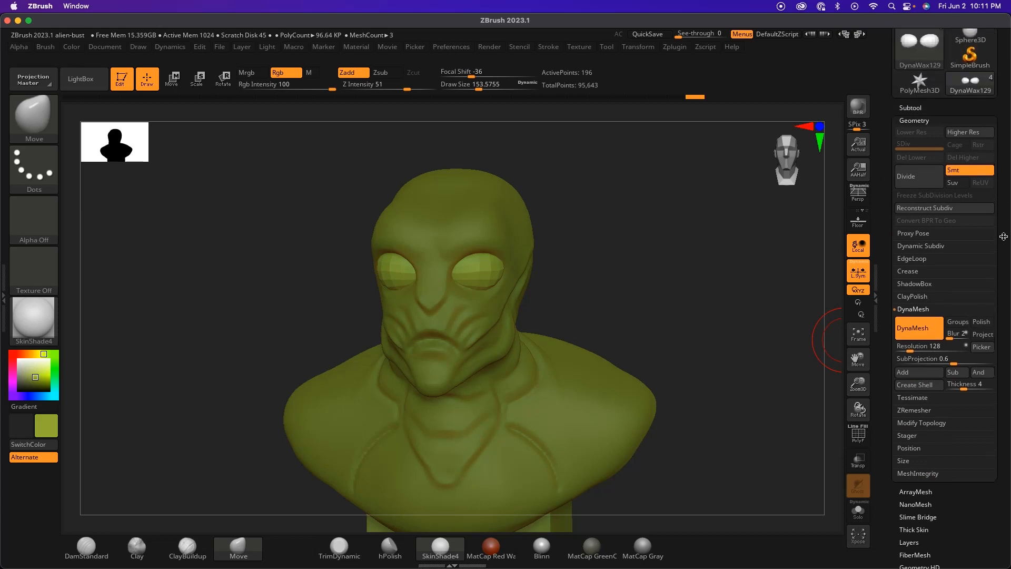
left_click(913, 179)
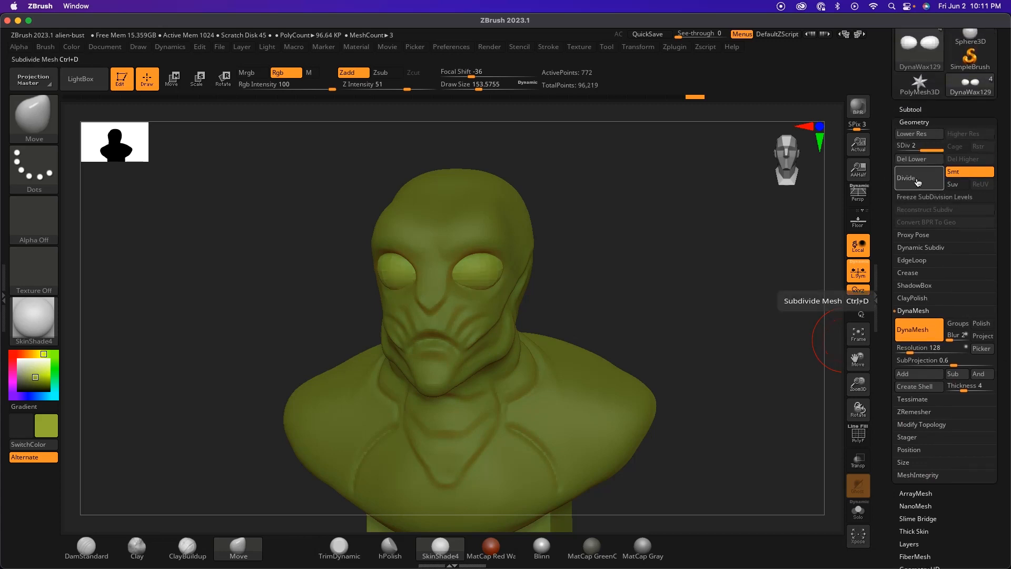
left_click_drag(769, 254, 700, 282)
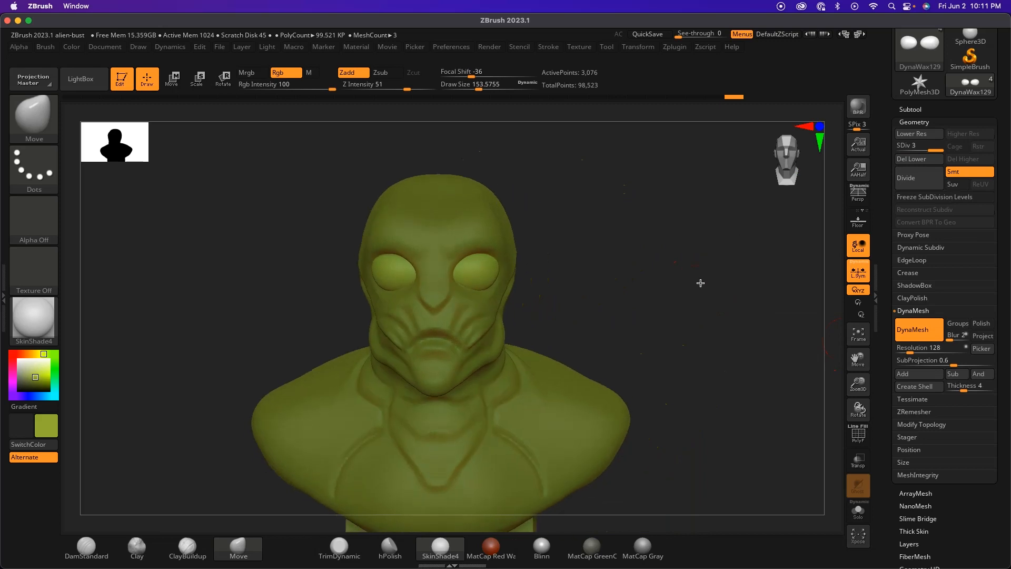
Step: Rotate the eyes slightly in the front-facing view with the gizmo, and return to Draw mode
left_click(171, 80)
scroll(597, 268, "up", 3)
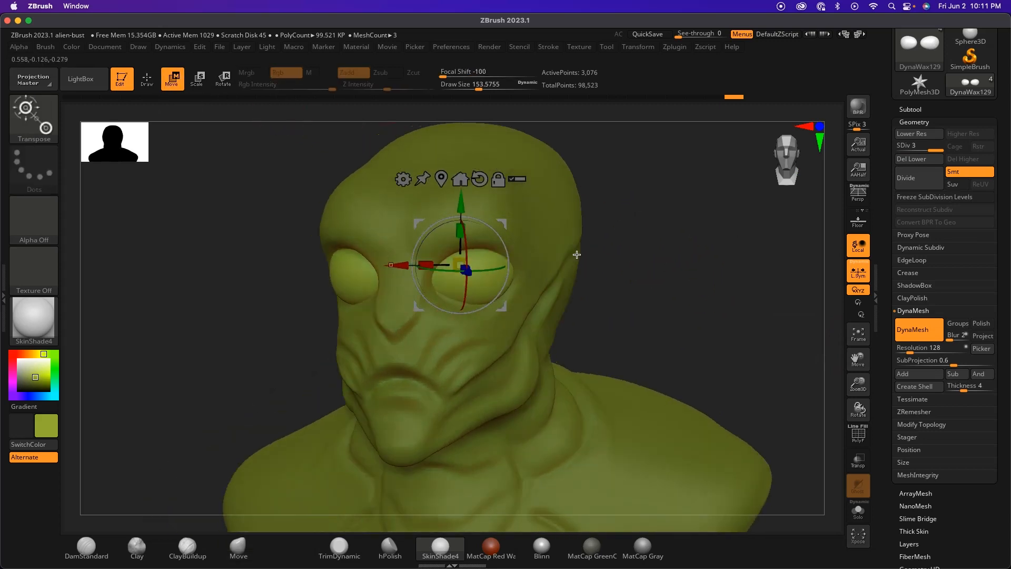
left_click_drag(603, 161, 642, 162)
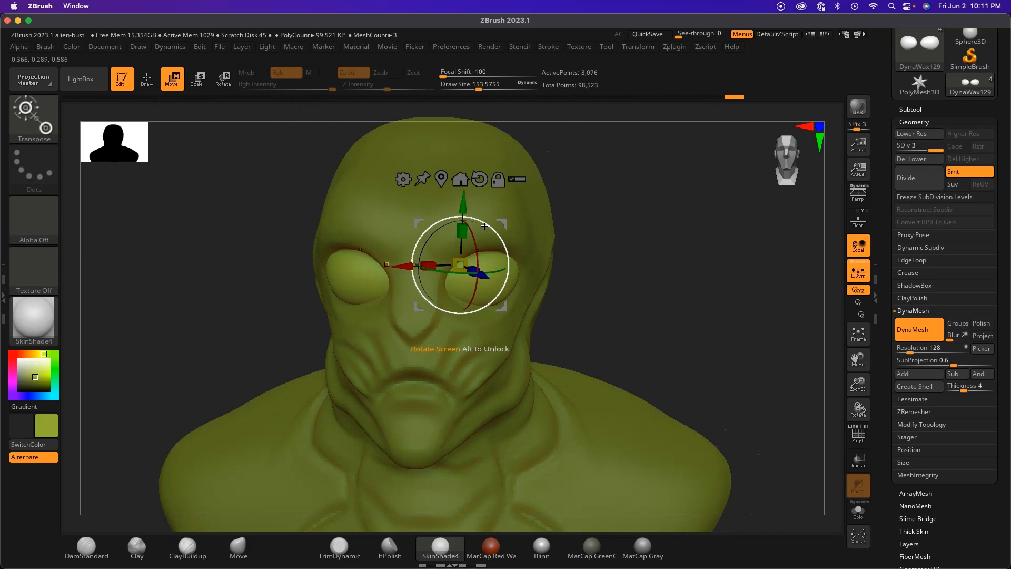
left_click_drag(428, 240, 470, 220)
left_click_drag(647, 268, 590, 274)
left_click(147, 80)
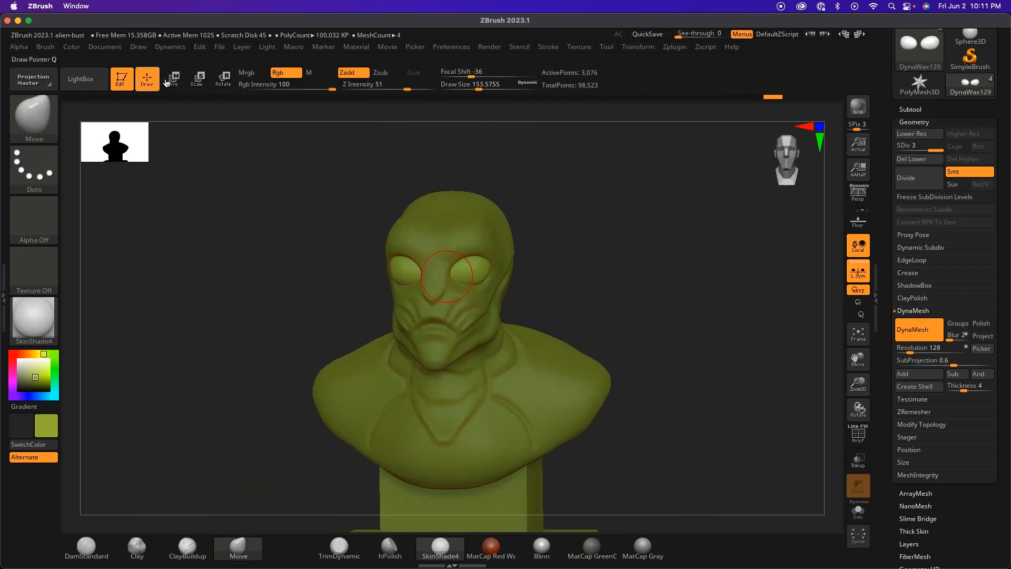
Step: Set the brush Draw Size to about 87 and enable perspective view for the whole bust
mouse_move(650, 293)
left_mouse_down()
mouse_move(614, 307)
mouse_move(691, 309)
mouse_move(664, 327)
mouse_move(620, 306)
mouse_move(634, 316)
mouse_move(690, 280)
mouse_move(661, 285)
mouse_move(625, 271)
mouse_move(737, 332)
left_mouse_up()
mouse_move(737, 331)
left_mouse_down()
mouse_move(678, 330)
mouse_move(736, 374)
left_mouse_up()
key("space")
mouse_move(622, 289)
left_mouse_down()
mouse_move(612, 290)
mouse_move(643, 368)
mouse_move(652, 361)
mouse_move(548, 325)
mouse_move(615, 330)
mouse_move(600, 329)
mouse_move(627, 309)
mouse_move(586, 332)
mouse_move(540, 331)
mouse_move(559, 305)
mouse_move(631, 310)
mouse_move(584, 318)
left_mouse_up()
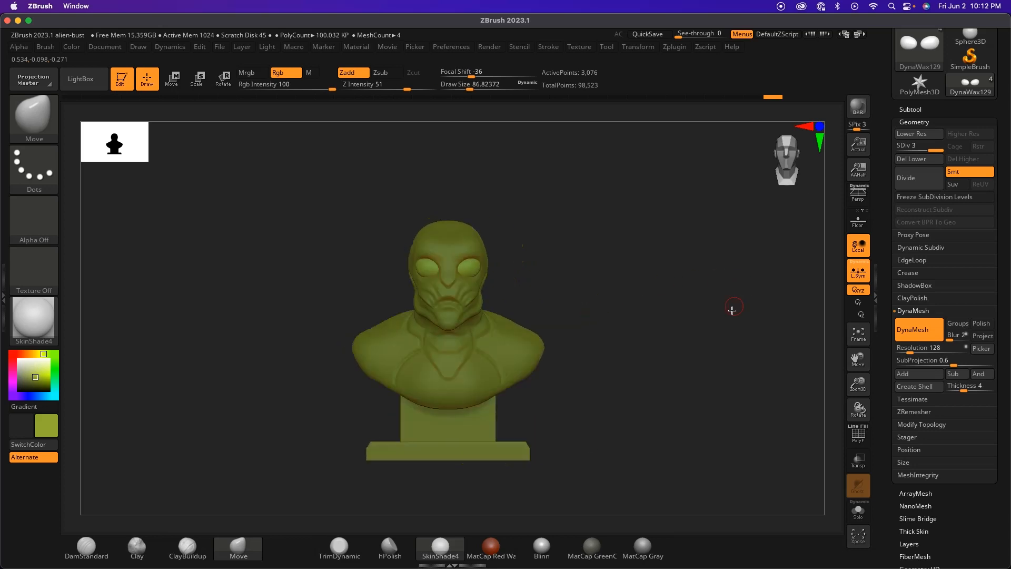
left_click_drag(743, 290, 767, 293)
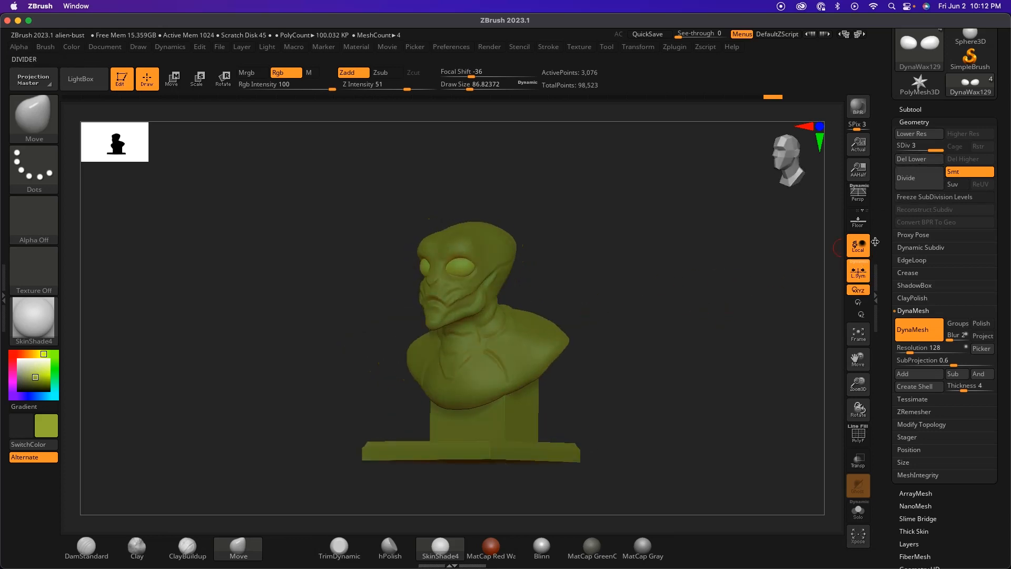
left_click(865, 196)
mouse_move(656, 299)
left_mouse_down()
mouse_move(592, 294)
mouse_move(679, 296)
mouse_move(622, 302)
mouse_move(666, 345)
mouse_move(649, 312)
left_mouse_up()
left_click_drag(683, 381, 681, 264)
Step: Select the bust subtool and carve a crease along its lower rim and chest lines with the DamStandard brush
left_click(556, 378, "alt")
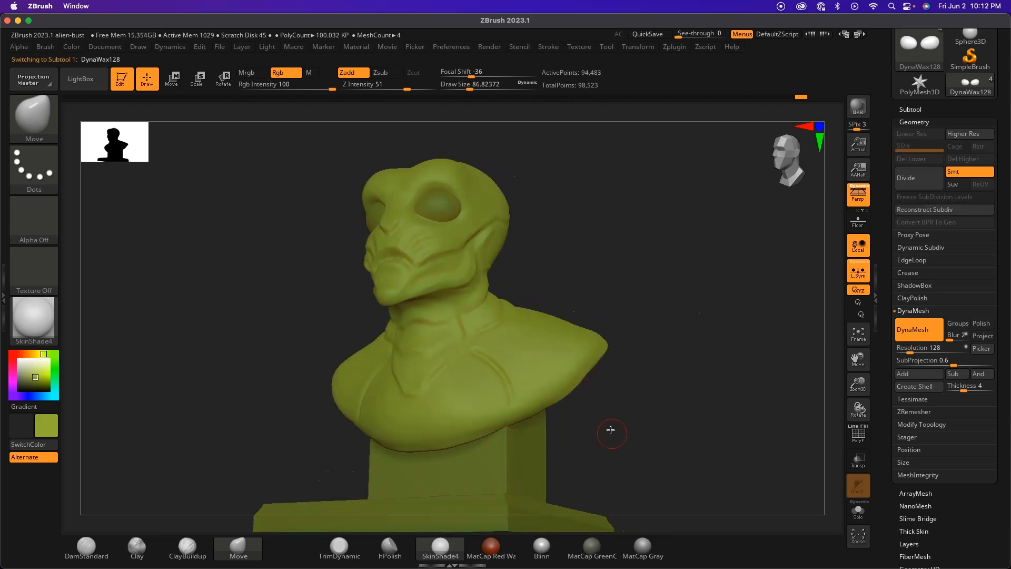
left_click_drag(610, 429, 264, 489, "alt")
left_click(87, 548)
left_click_drag(459, 329, 542, 305)
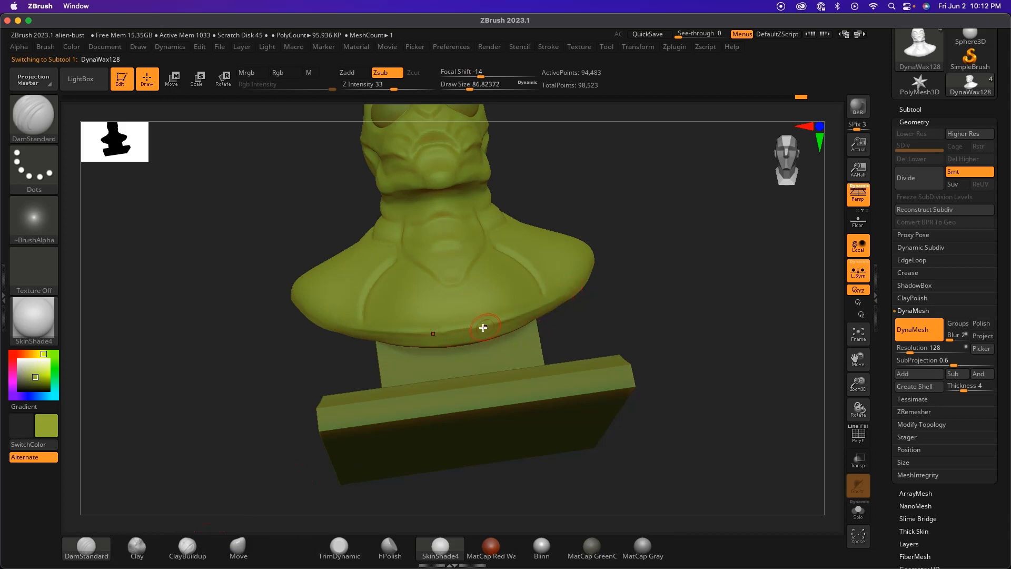
left_click_drag(648, 267, 628, 287)
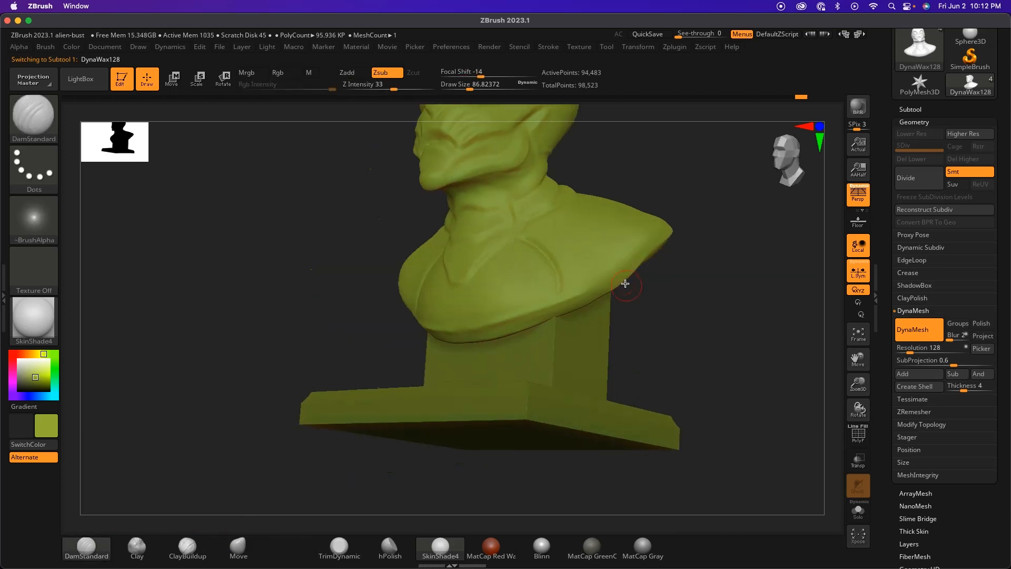
mouse_move(655, 303)
left_mouse_down()
mouse_move(658, 316)
mouse_move(565, 290)
left_mouse_up()
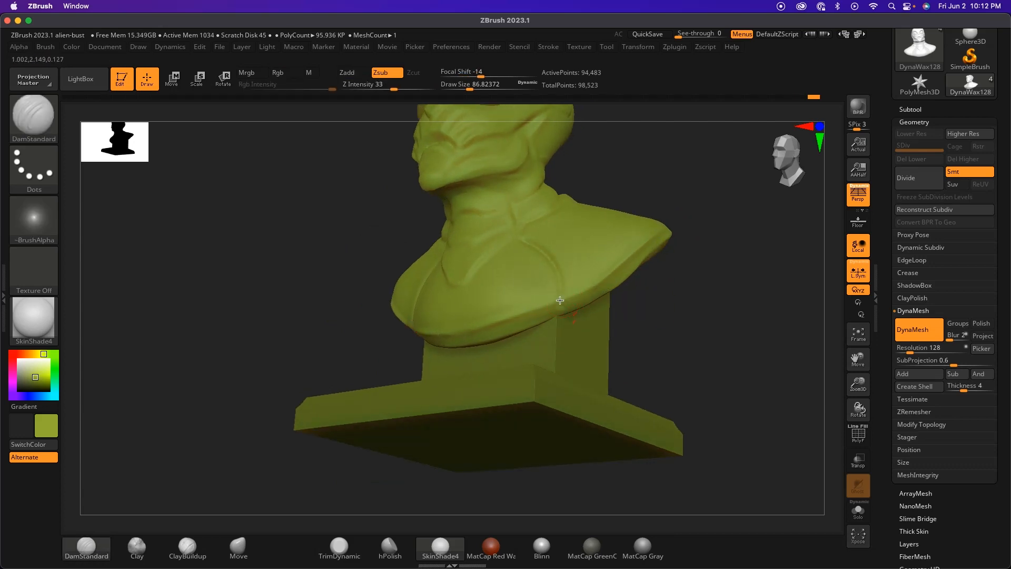
mouse_move(655, 290)
left_mouse_down()
mouse_move(692, 348)
mouse_move(507, 244)
left_mouse_up()
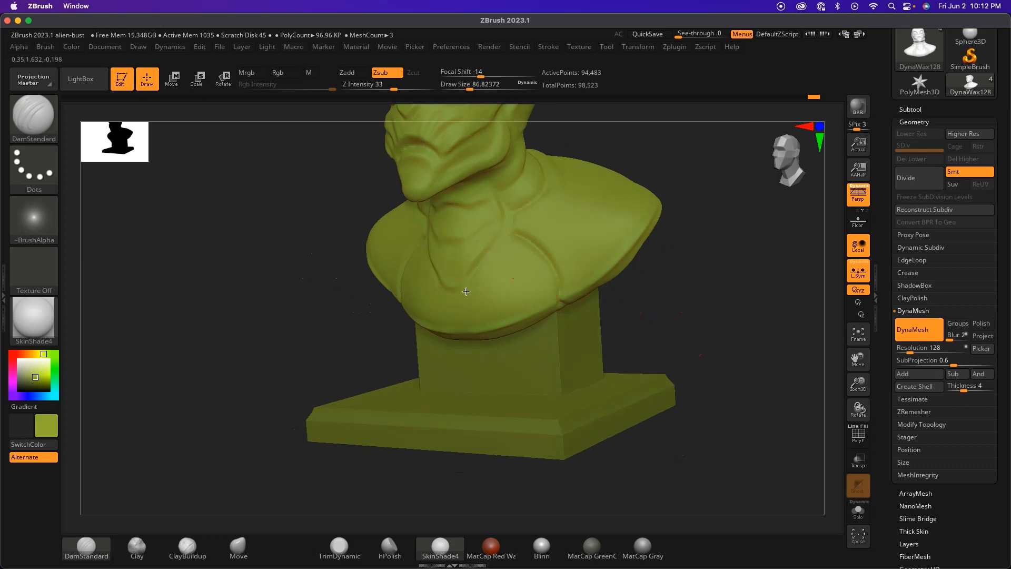
mouse_move(687, 253)
left_mouse_down()
mouse_move(652, 346)
mouse_move(665, 347)
mouse_move(491, 337)
mouse_move(479, 347)
left_mouse_up()
mouse_move(627, 290)
left_mouse_down()
mouse_move(681, 273)
mouse_move(609, 282)
mouse_move(645, 293)
mouse_move(648, 273)
left_mouse_up()
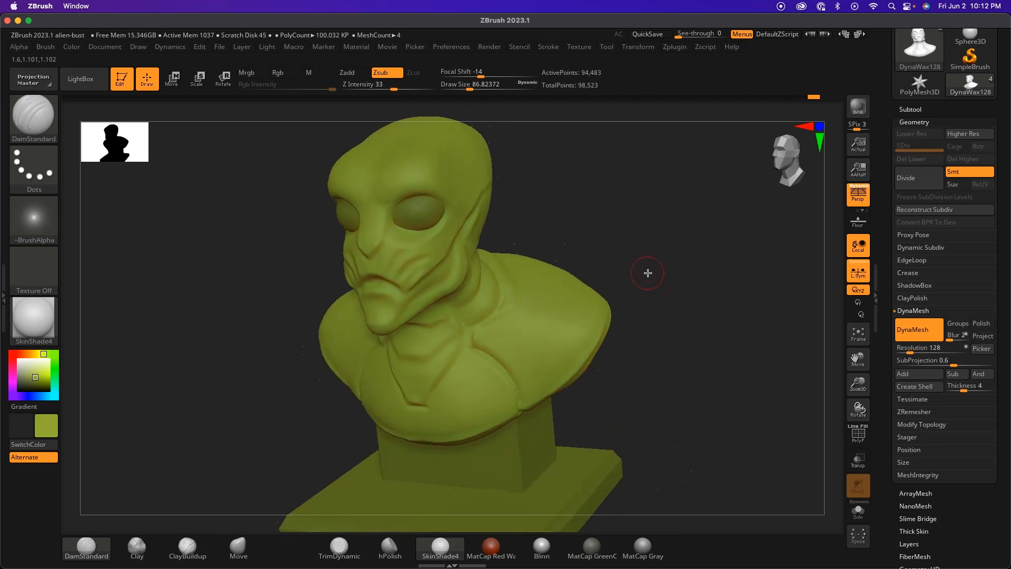
Step: Carve the brow and side-of-head creases with DamStandard and smooth the surface around them
left_click_drag(646, 257, 528, 282)
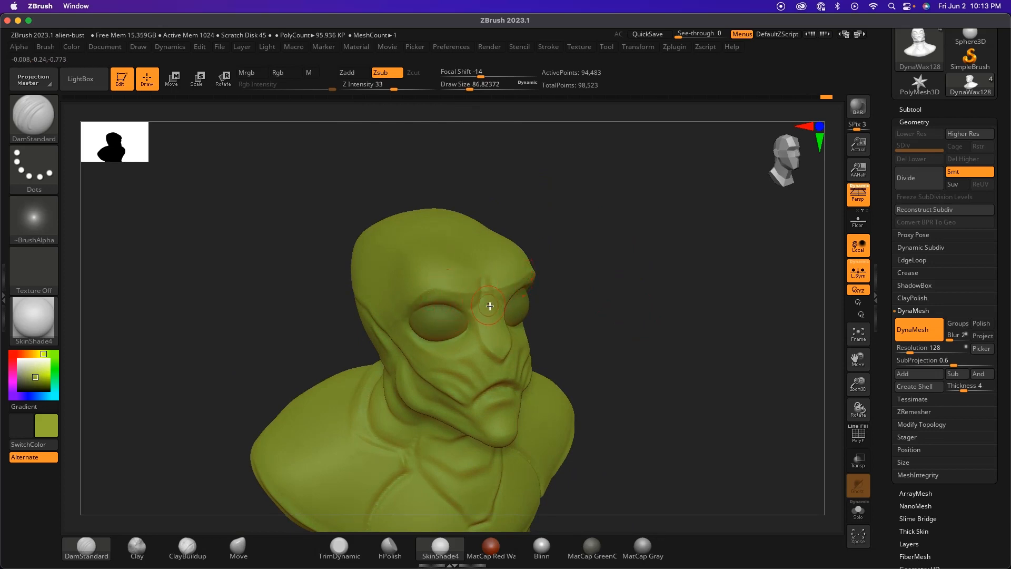
key("shift")
mouse_move(583, 270)
left_mouse_down()
mouse_move(605, 289)
mouse_move(622, 284)
mouse_move(530, 313)
left_mouse_up()
key("shift")
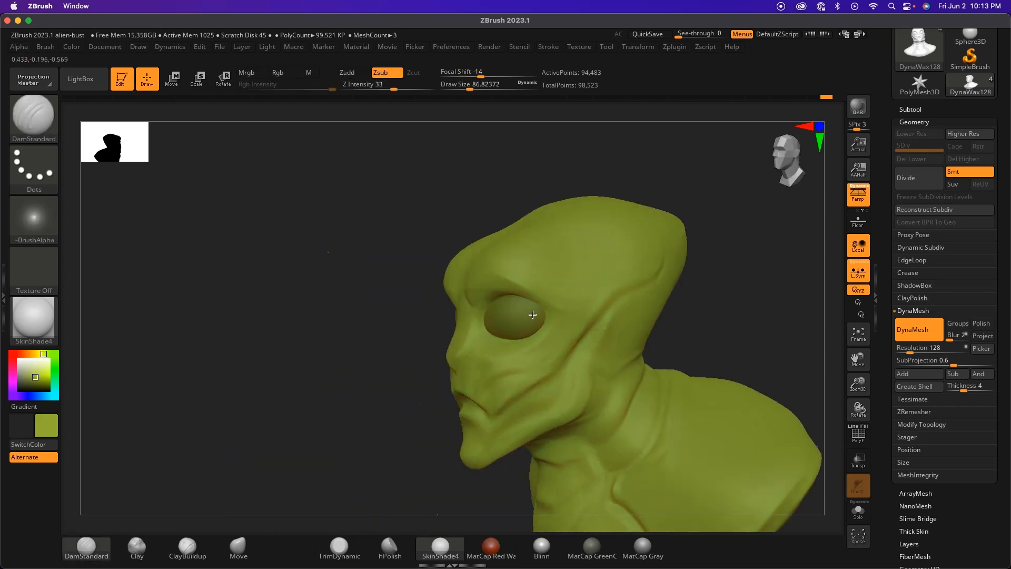
left_click_drag(701, 277, 524, 318)
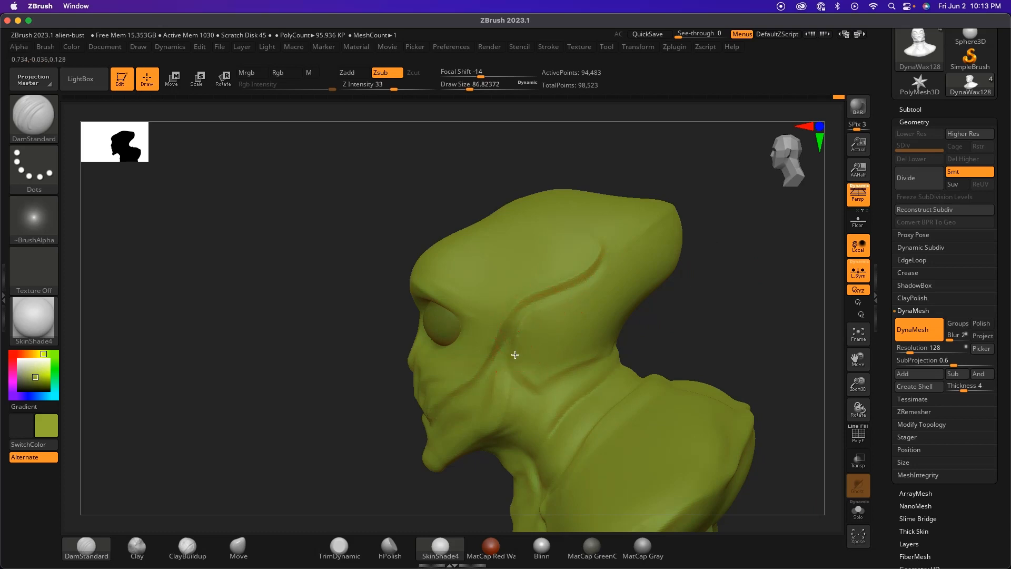
left_click_drag(705, 317, 538, 321, "shift")
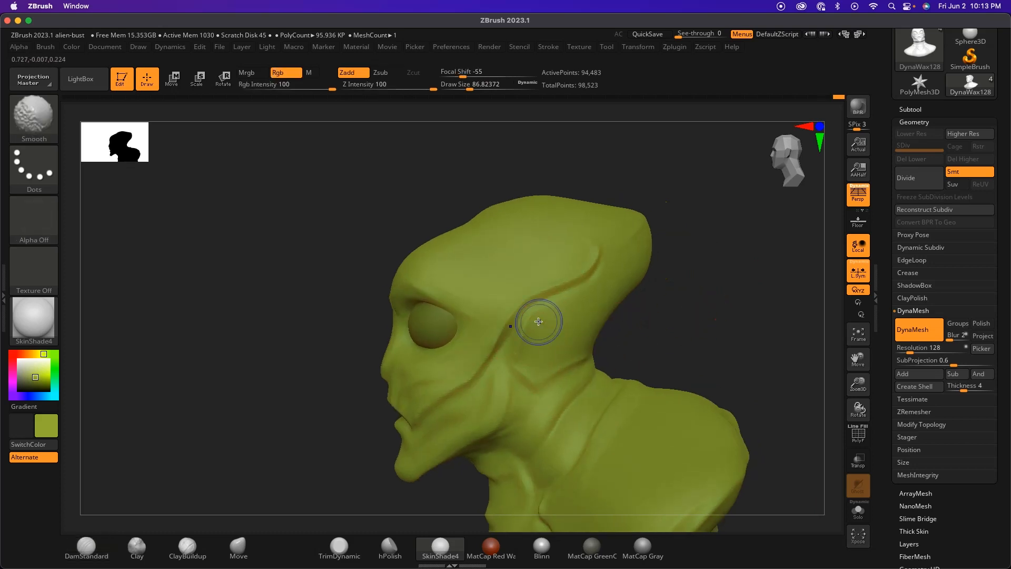
Step: Refine the creases around the mouth, jaw and chin with DamStandard, undoing the last stroke under the jaw
mouse_move(610, 300)
left_mouse_down()
mouse_move(660, 305)
mouse_move(684, 323)
left_mouse_up()
left_click_drag(617, 348, 638, 276, "alt")
left_click_drag(582, 306, 608, 329, "alt")
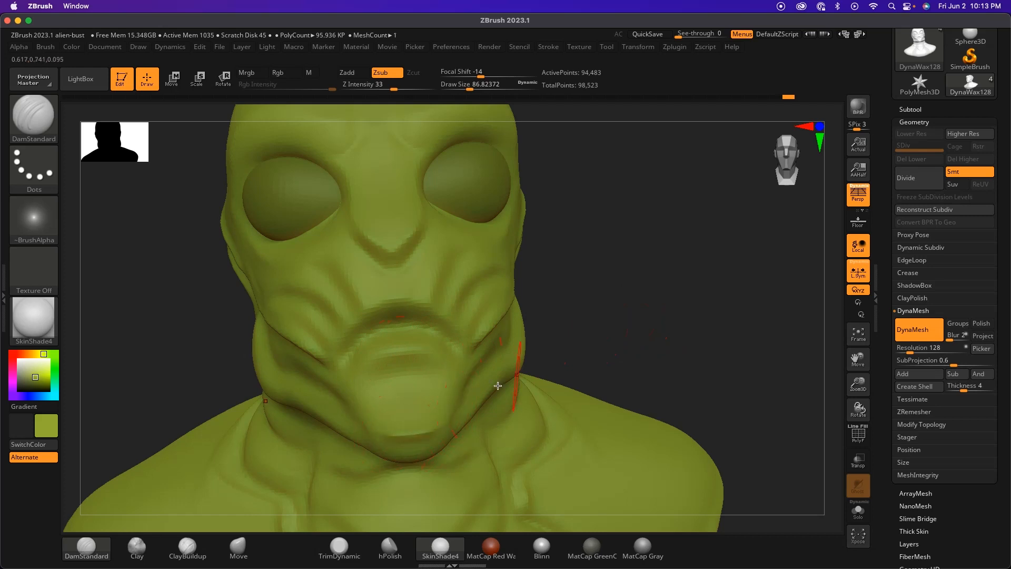
left_click_drag(631, 322, 582, 337)
mouse_move(384, 497)
left_mouse_down("alt")
mouse_move(365, 404)
mouse_move(458, 400)
left_mouse_up("alt")
left_click_drag(505, 269, 587, 253)
left_click_drag(433, 404, 382, 340)
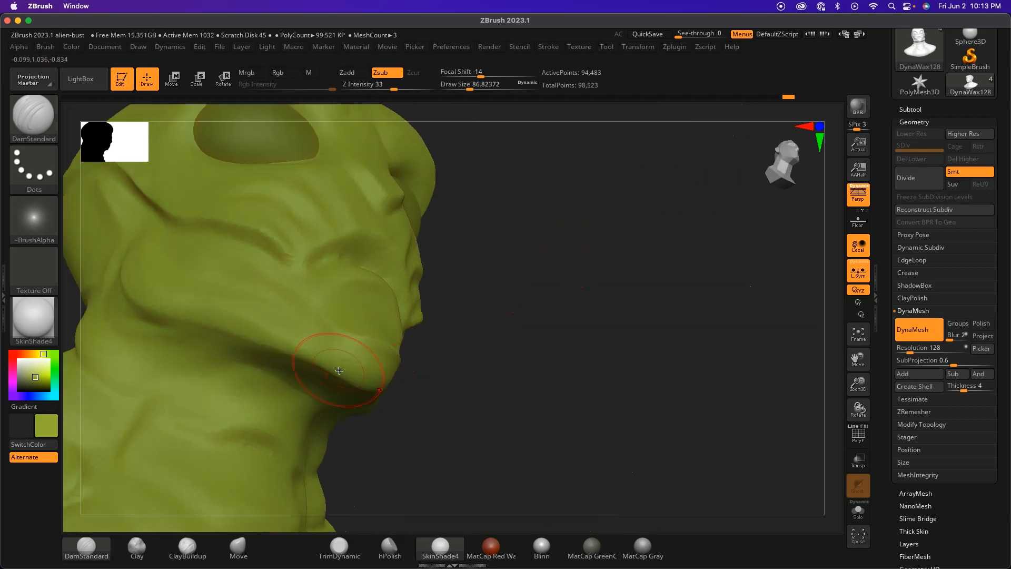
left_click_drag(376, 391, 239, 341)
key("ctrl+z")
left_click_drag(503, 381, 439, 349, "alt")
mouse_move(439, 350)
left_mouse_down()
mouse_move(448, 369)
mouse_move(616, 371)
mouse_move(566, 375)
mouse_move(598, 387)
mouse_move(585, 366)
mouse_move(601, 361)
mouse_move(600, 347)
mouse_move(582, 395)
mouse_move(567, 390)
mouse_move(684, 196)
mouse_move(681, 169)
mouse_move(700, 228)
mouse_move(648, 206)
mouse_move(658, 163)
mouse_move(670, 289)
mouse_move(643, 341)
left_mouse_up()
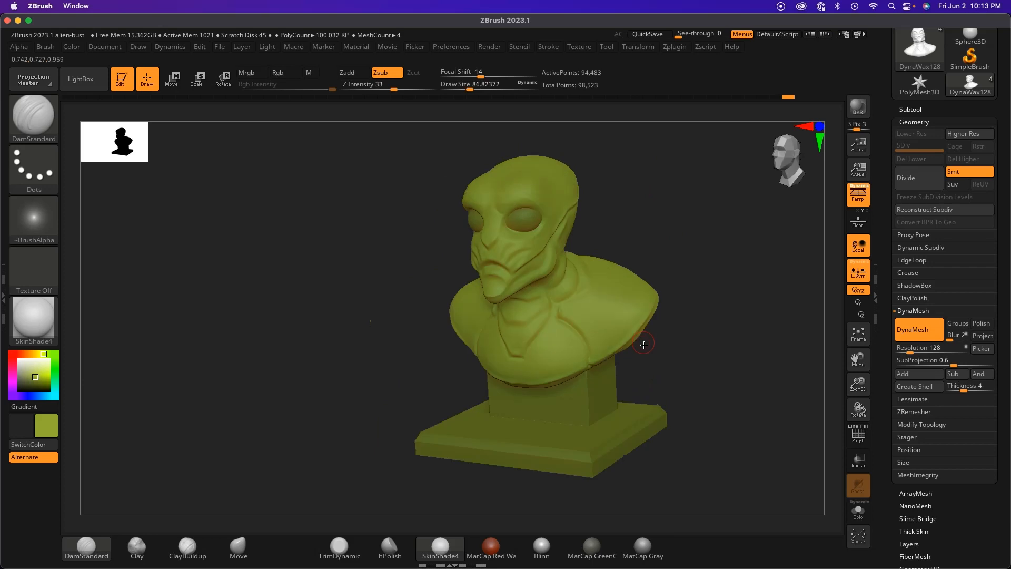
Step: Save the current project
mouse_move(650, 391)
left_mouse_down()
mouse_move(674, 345)
mouse_move(647, 379)
mouse_move(651, 306)
mouse_move(650, 339)
left_mouse_up()
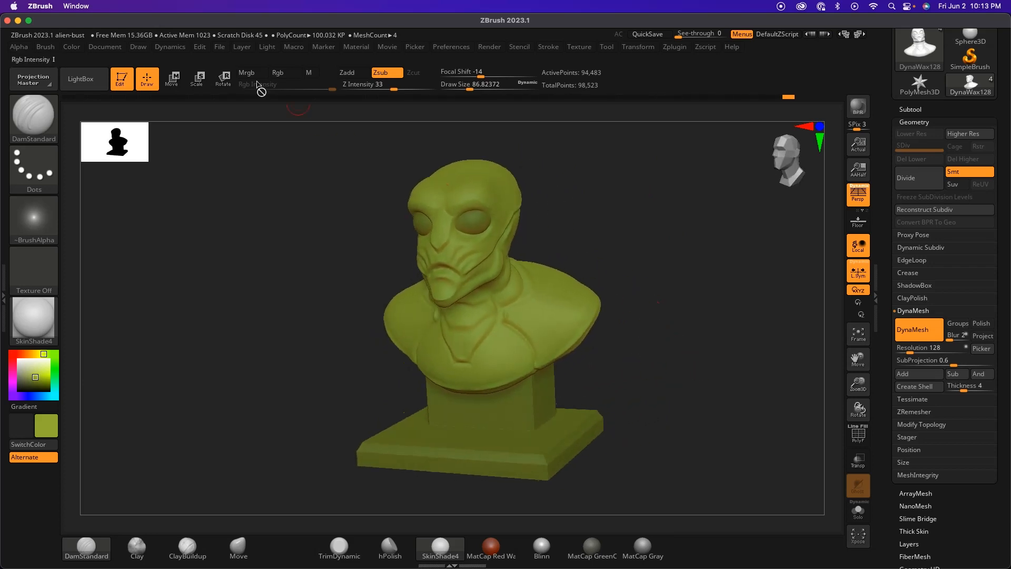
left_click(225, 49)
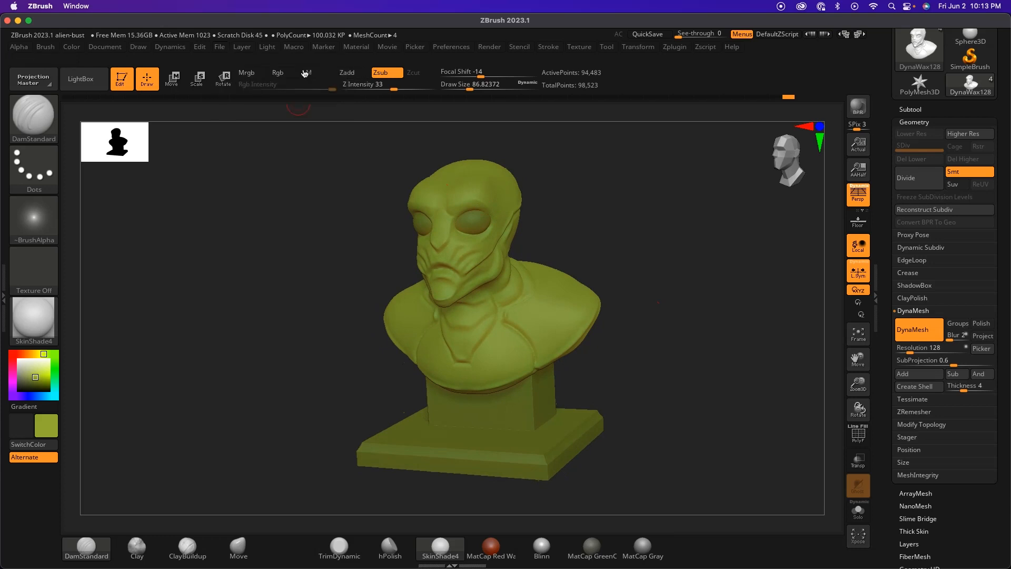
left_click(243, 49)
left_click(223, 48)
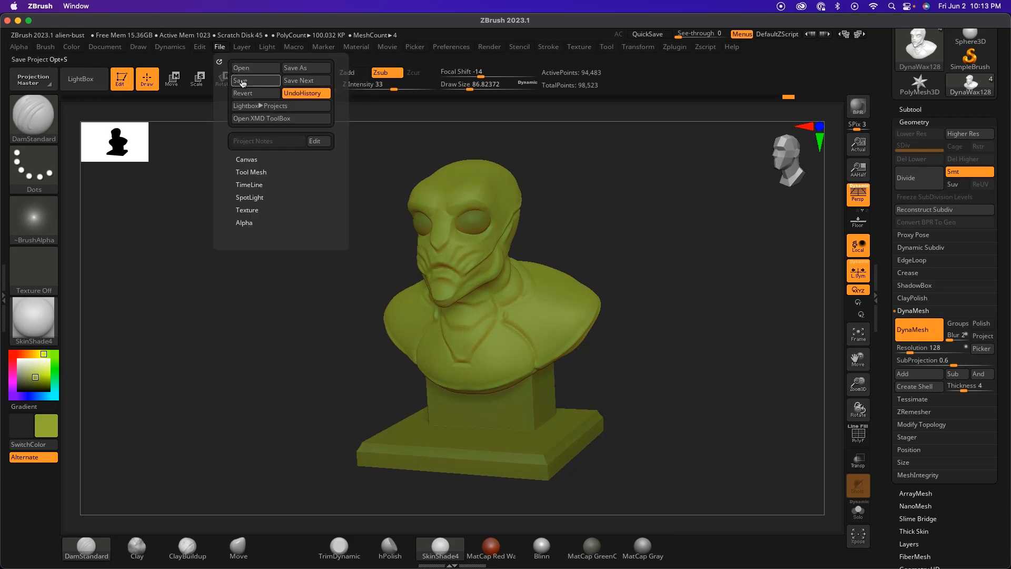
left_click(258, 82)
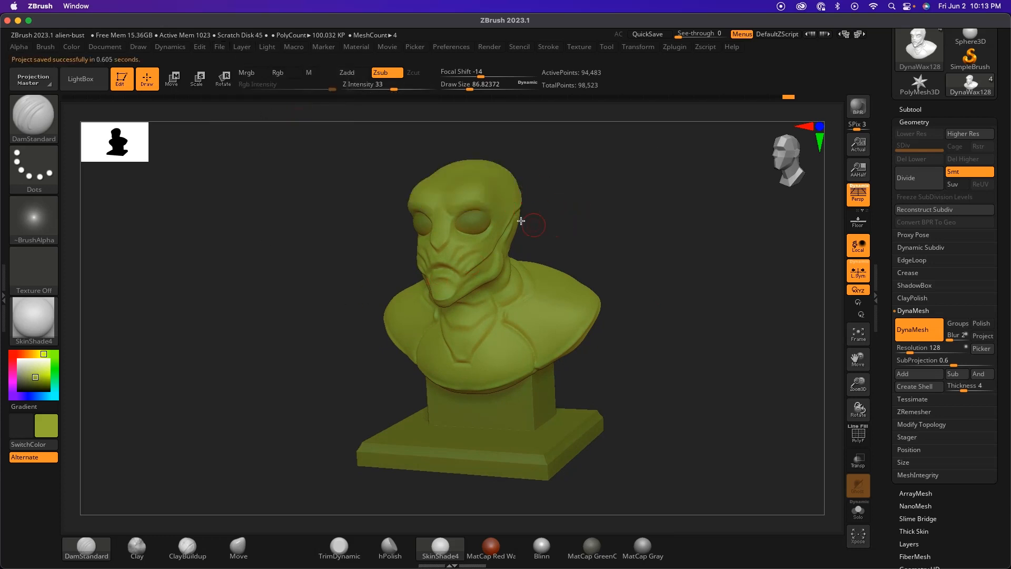
Step: Save the project again as alien-bust.ZPR on the Desktop, replacing the existing file
left_click_drag(667, 260, 631, 354)
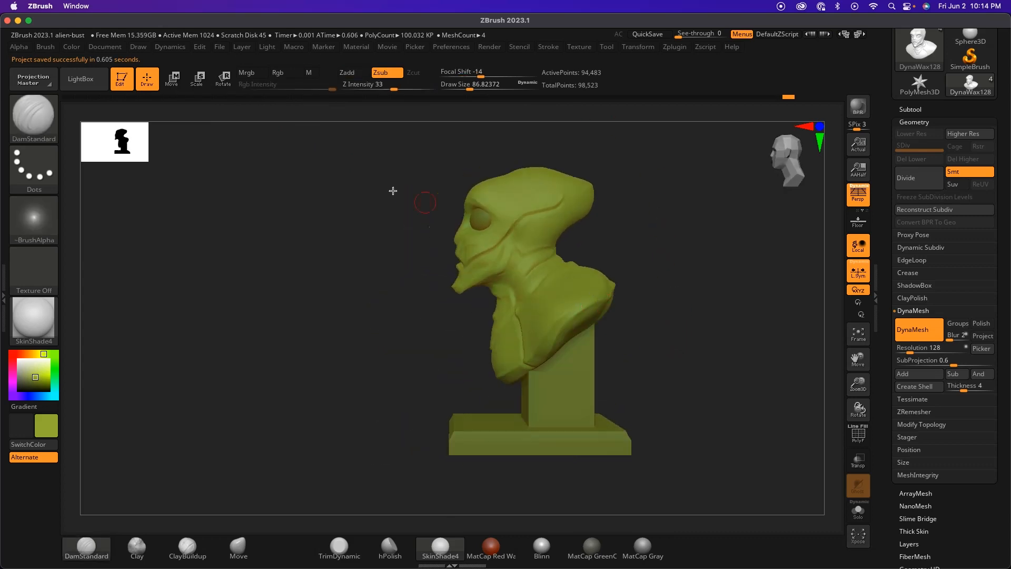
left_click(220, 46)
left_click(298, 77)
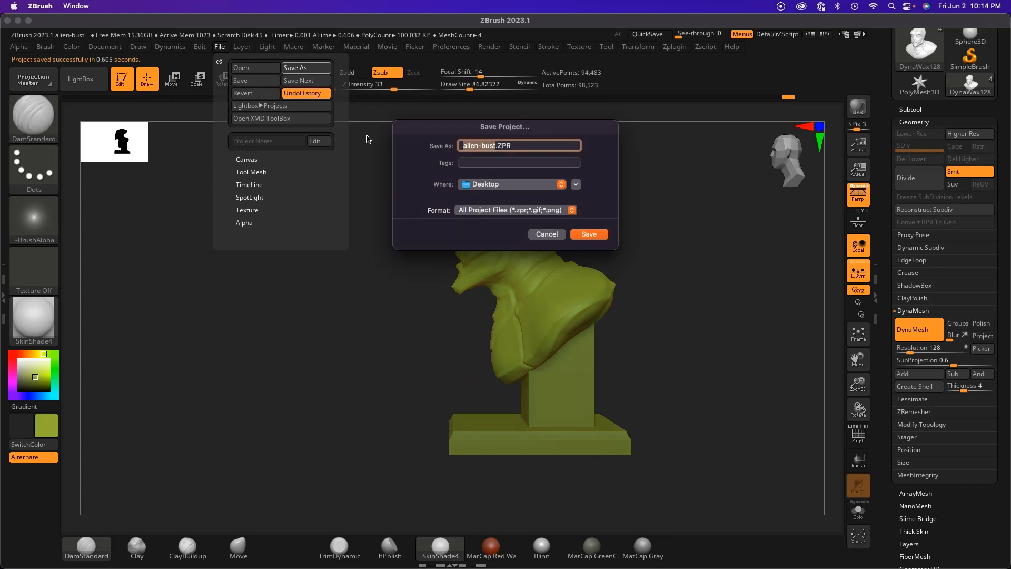
left_click(602, 238)
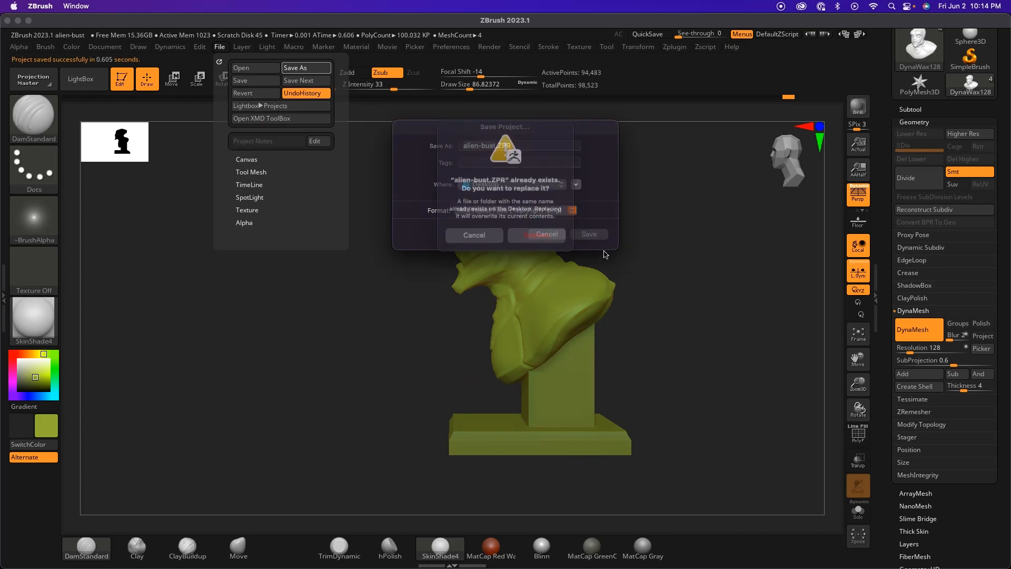
left_click(552, 249)
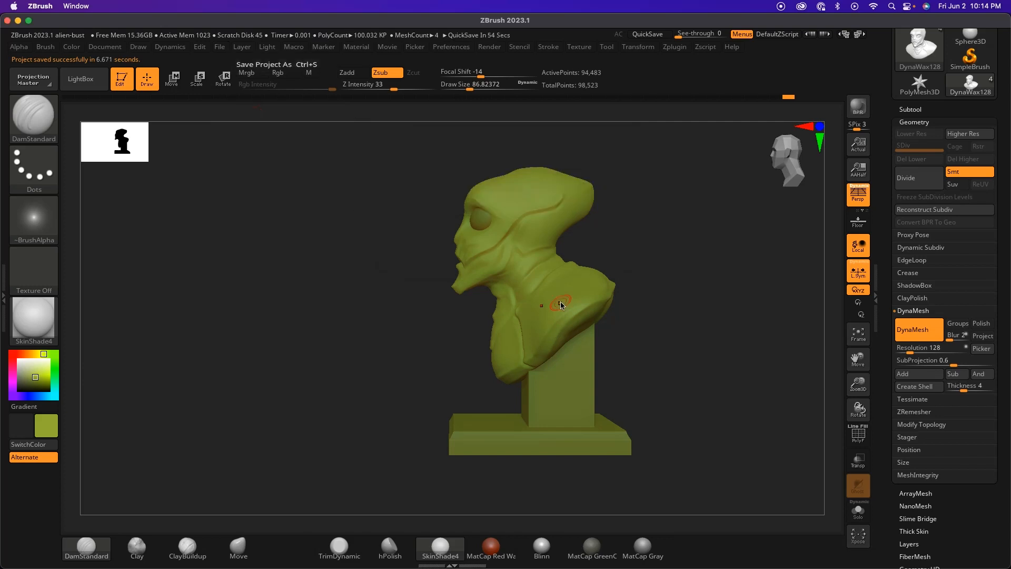
Step: Merge all visible subtools into one new tool with MergeVisible
left_click_drag(591, 350, 651, 312)
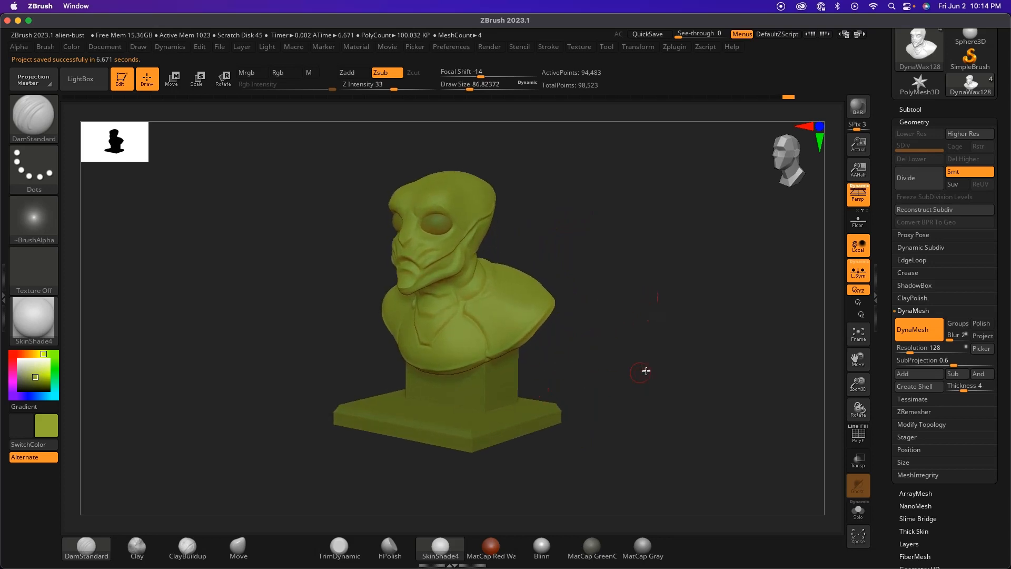
left_click_drag(1005, 225, 1004, 361)
left_click_drag(1005, 300, 1008, 358)
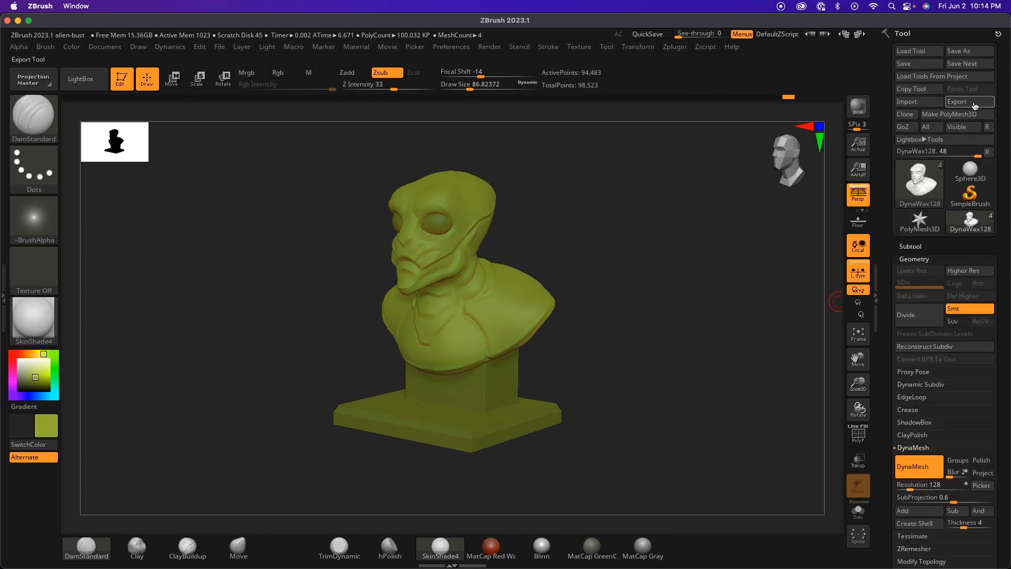
left_click_drag(672, 328, 634, 322)
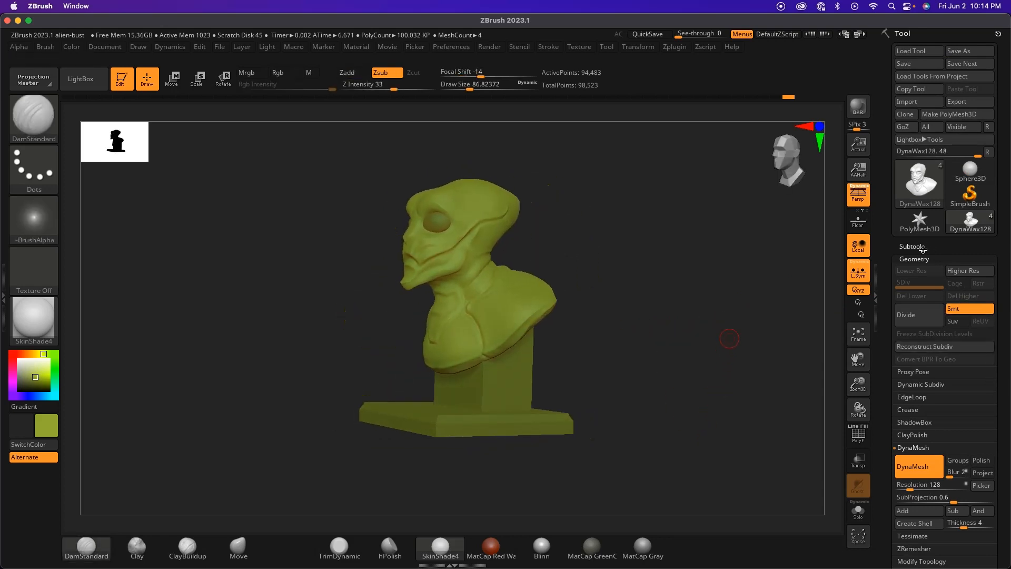
left_click(922, 246)
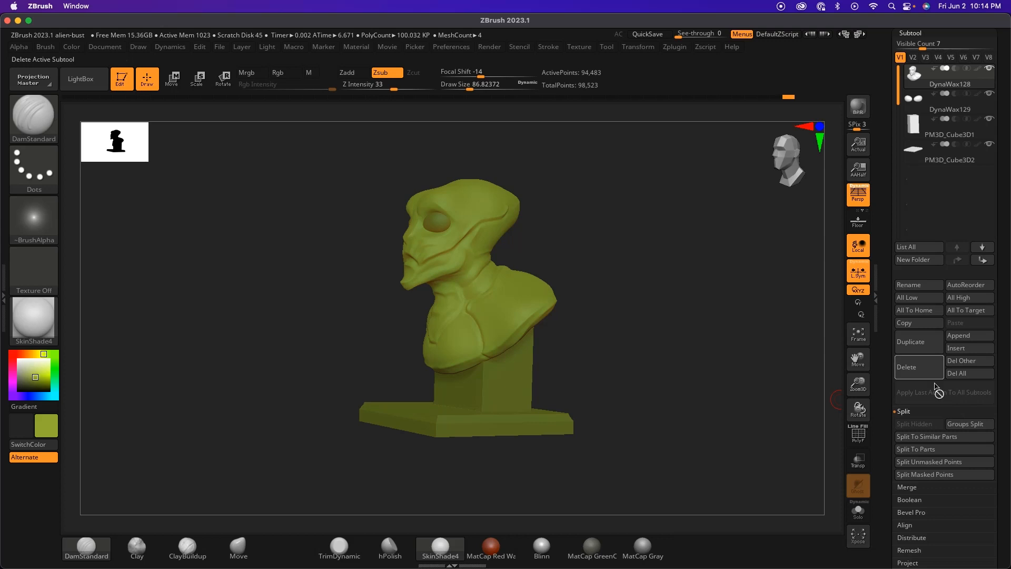
left_click(935, 488)
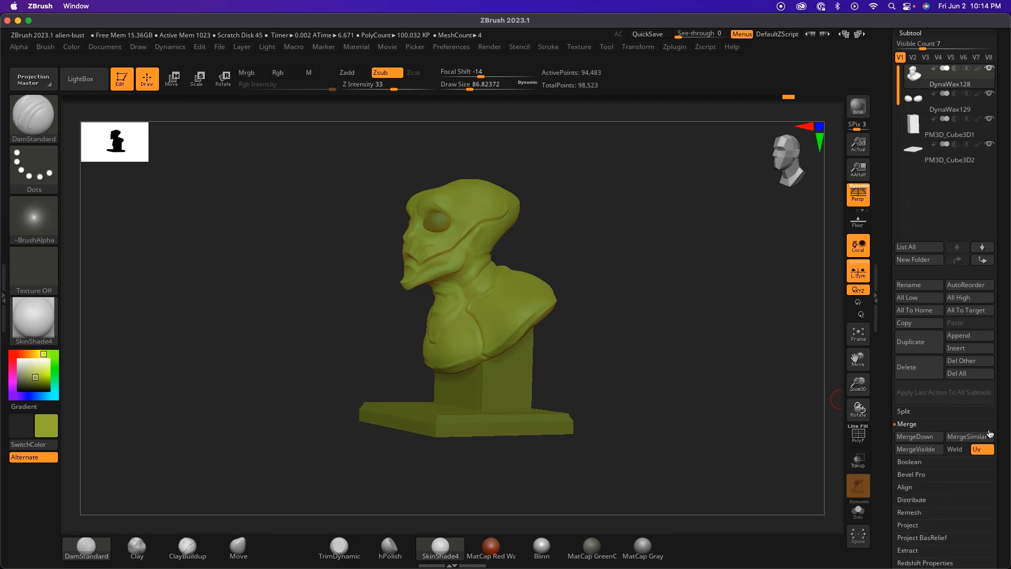
scroll(942, 422, "down", 5)
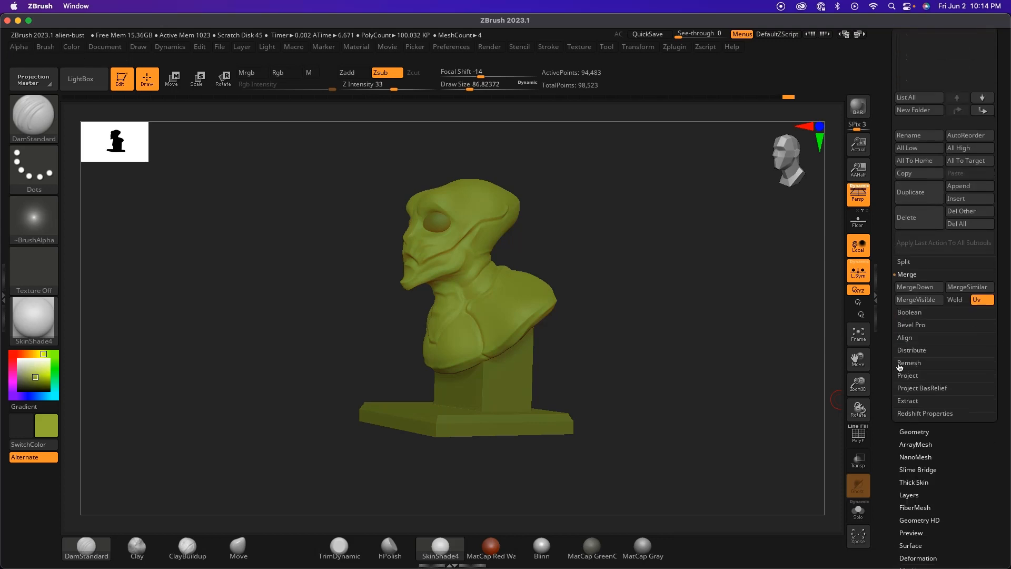
left_click(926, 300)
Step: Switch to the Merged_DynaWax128 tool and check the merged bust from the front
scroll(958, 386, "up", 12)
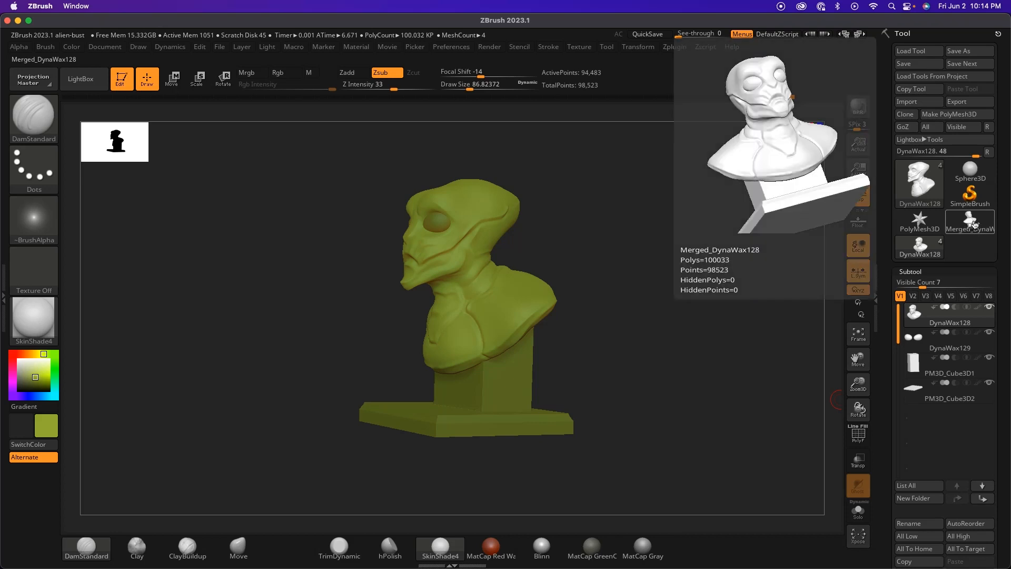
left_click(978, 225)
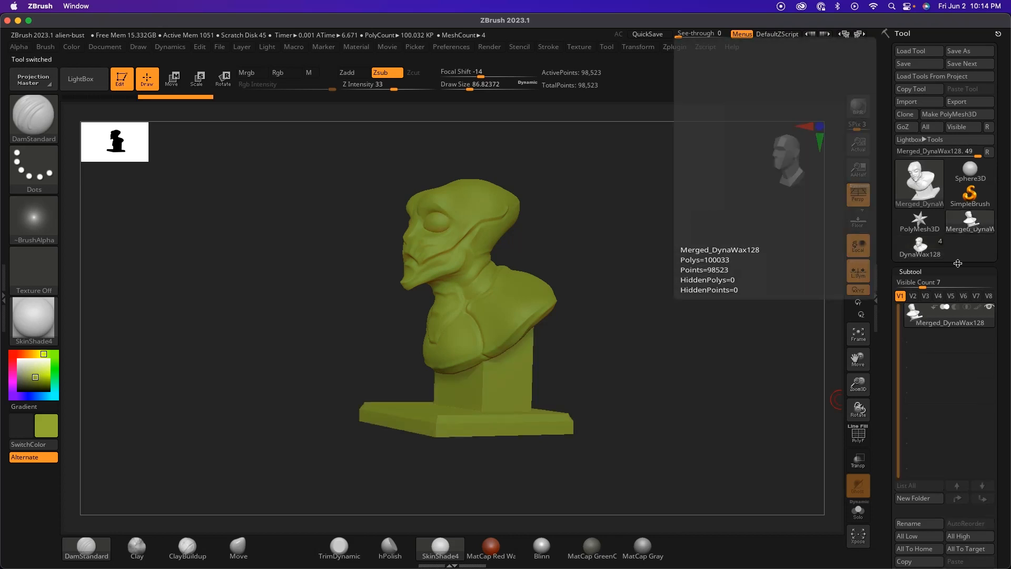
left_click_drag(621, 322, 646, 335)
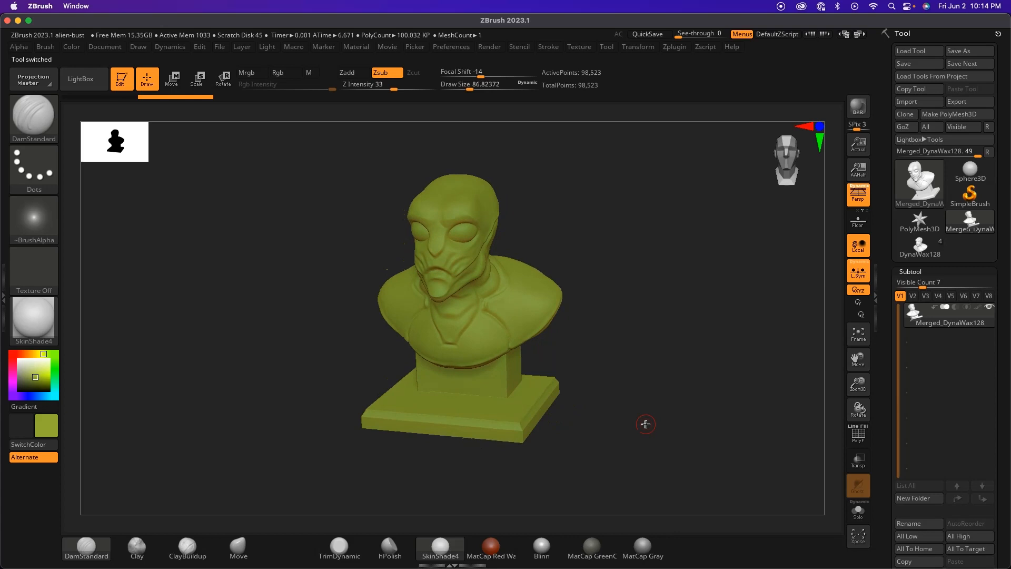